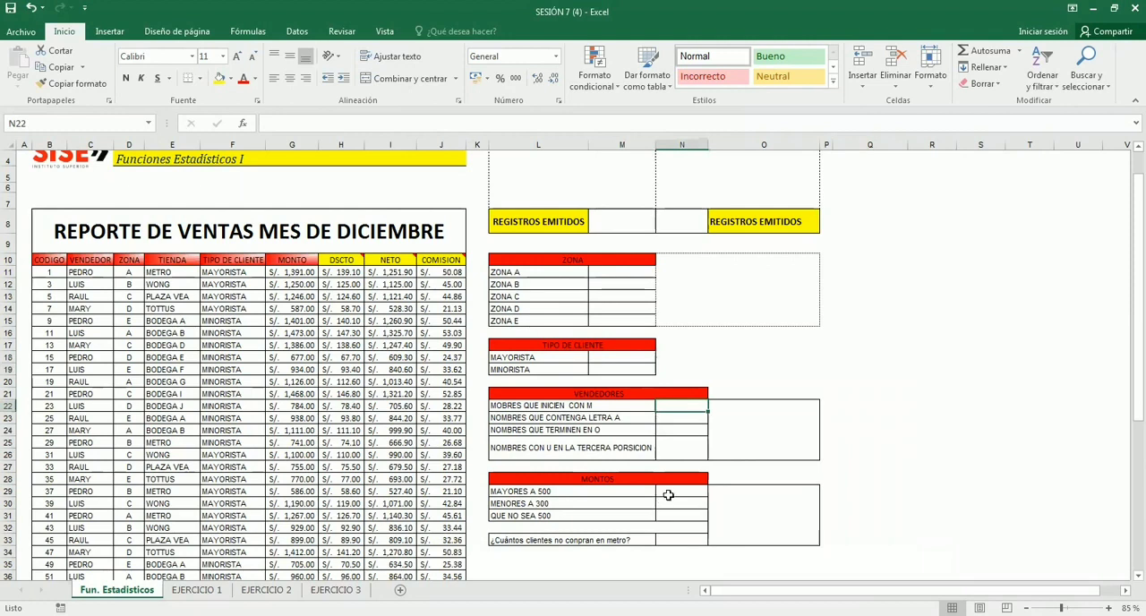
- Look over the blank exercise tables for ZONA, TIPO DE CLIENTE, VENDEDORES and MONTOS beside the sales report
click(673, 517)
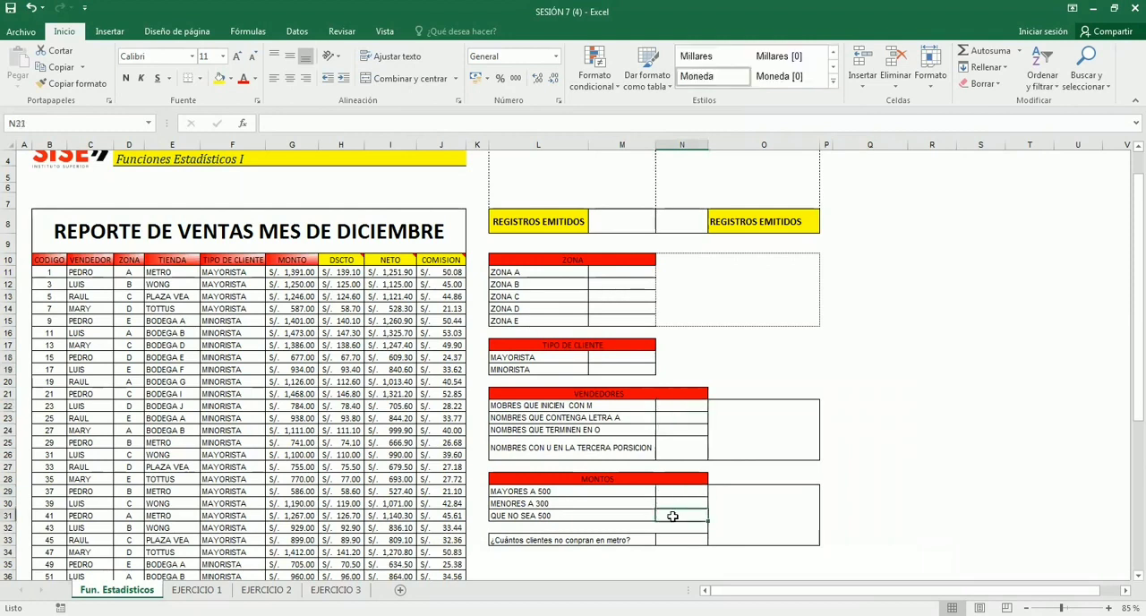
click(880, 504)
click(860, 272)
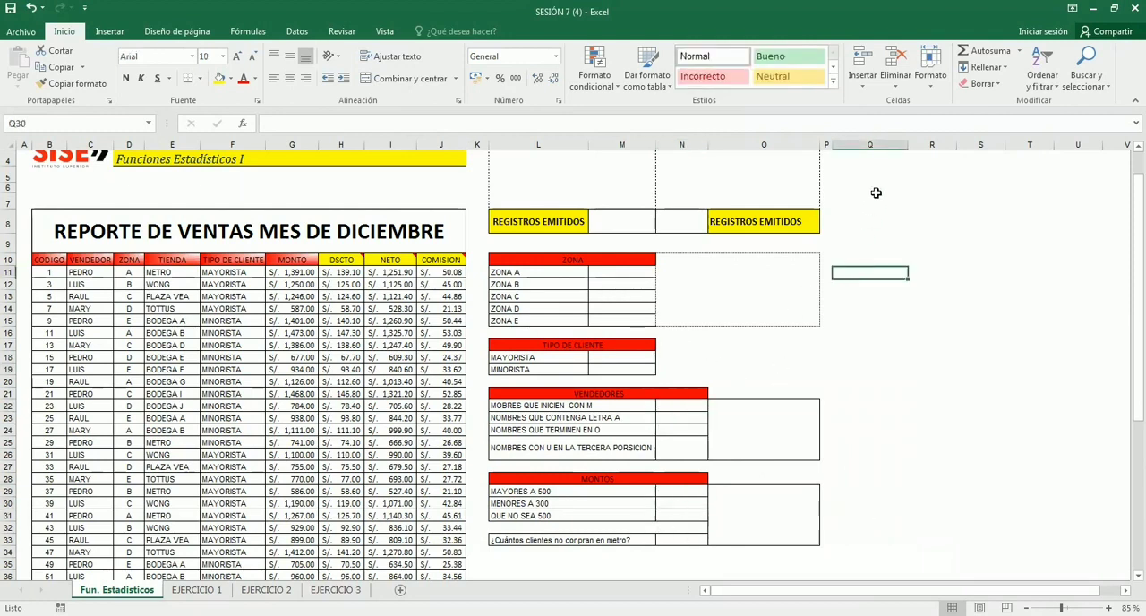
drag(875, 192, 620, 531)
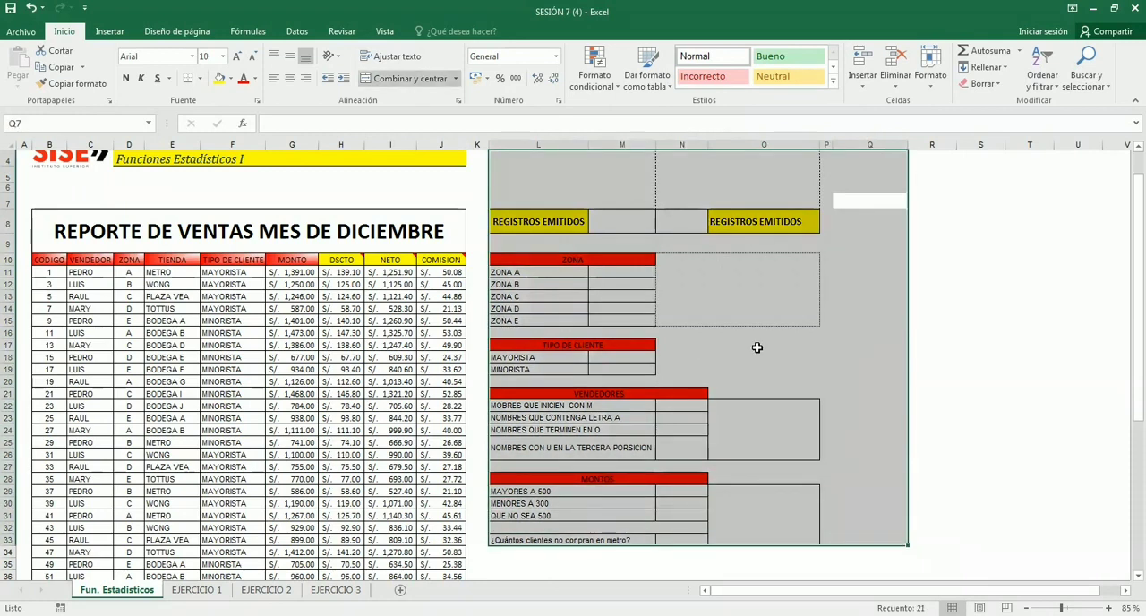
click(756, 348)
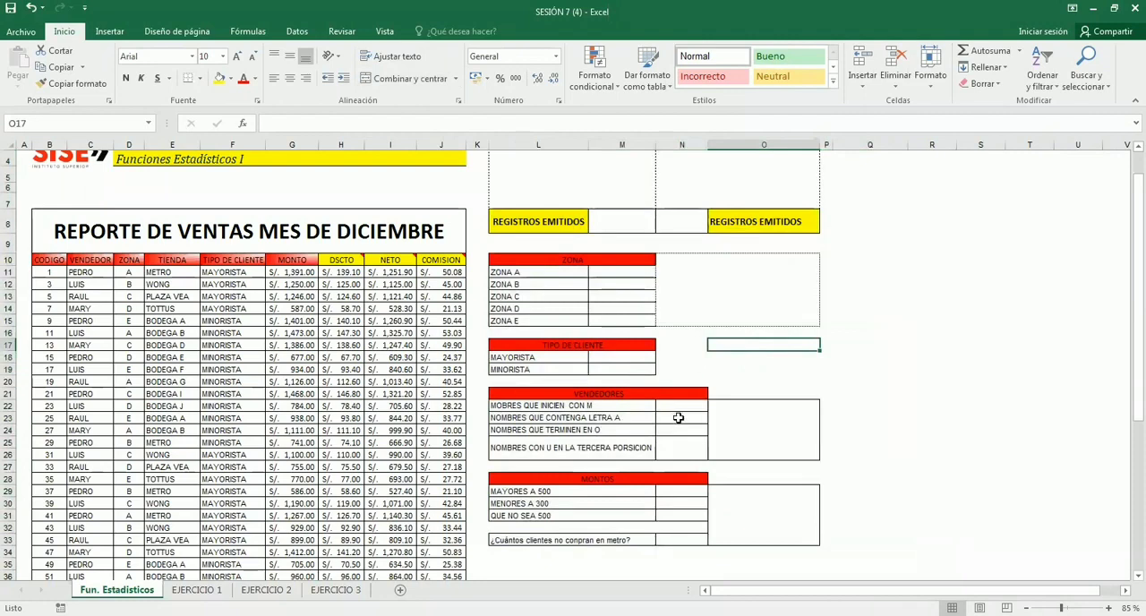
scroll(679, 418, up, 1)
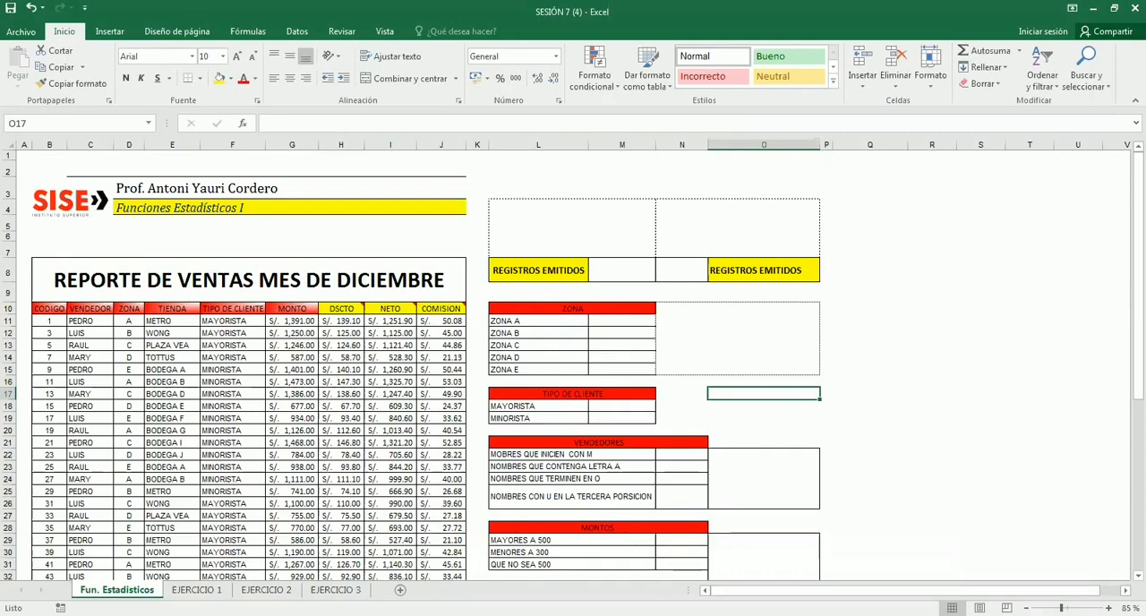
ctrl+scroll(699, 447, up, 3)
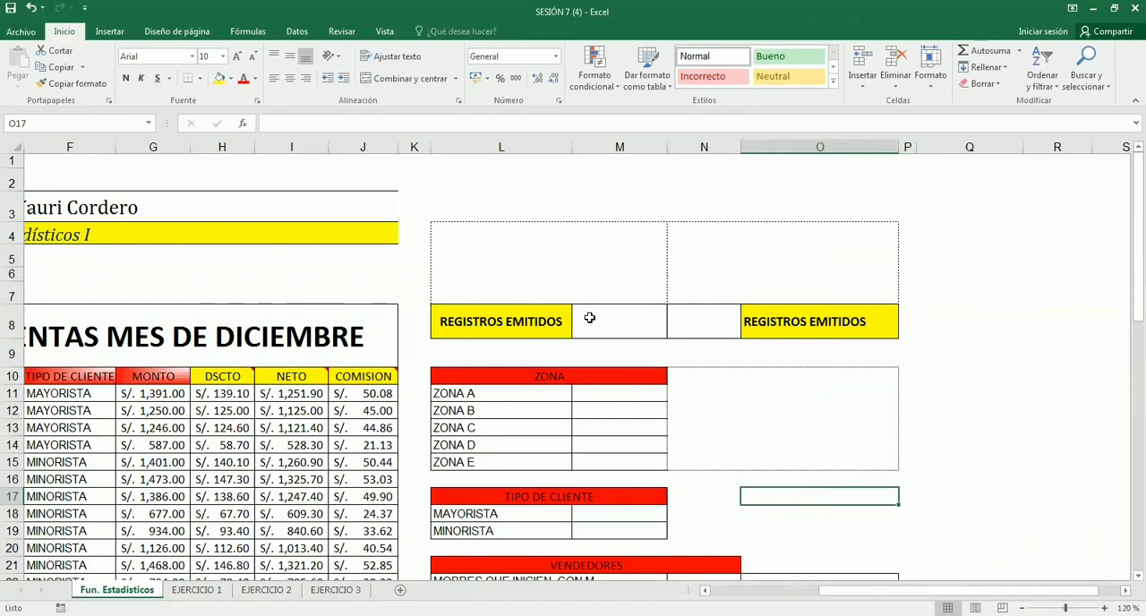
- Inspect the empty merged boxes above the REGISTROS EMITIDOS row and beside the ZONA, VENDEDORES and MONTOS tables
click(607, 274)
click(694, 268)
click(529, 255)
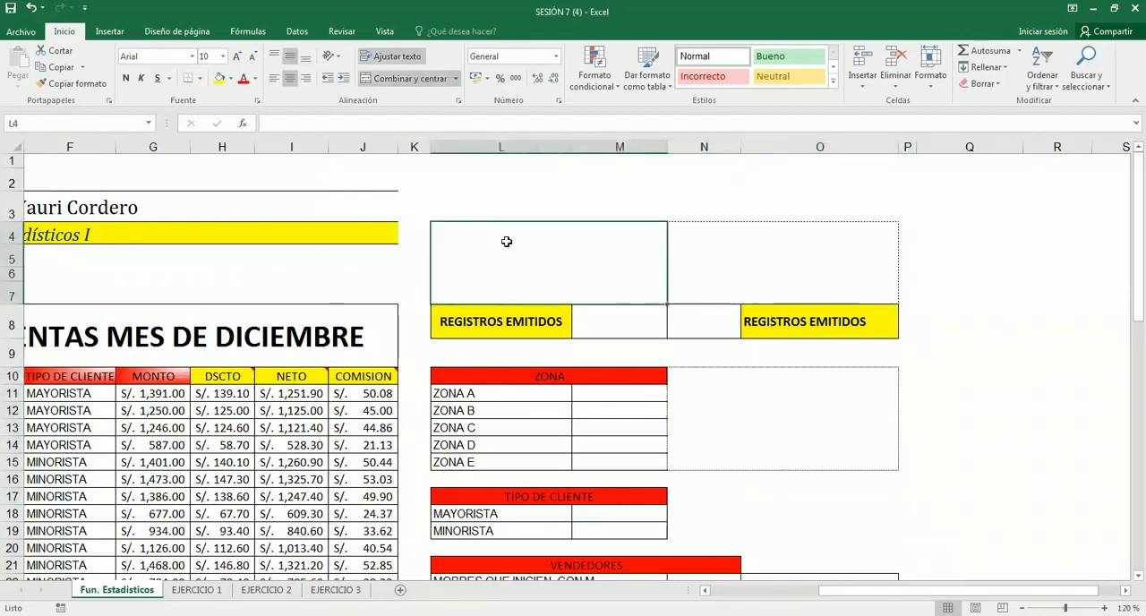
scroll(533, 237, down, 1)
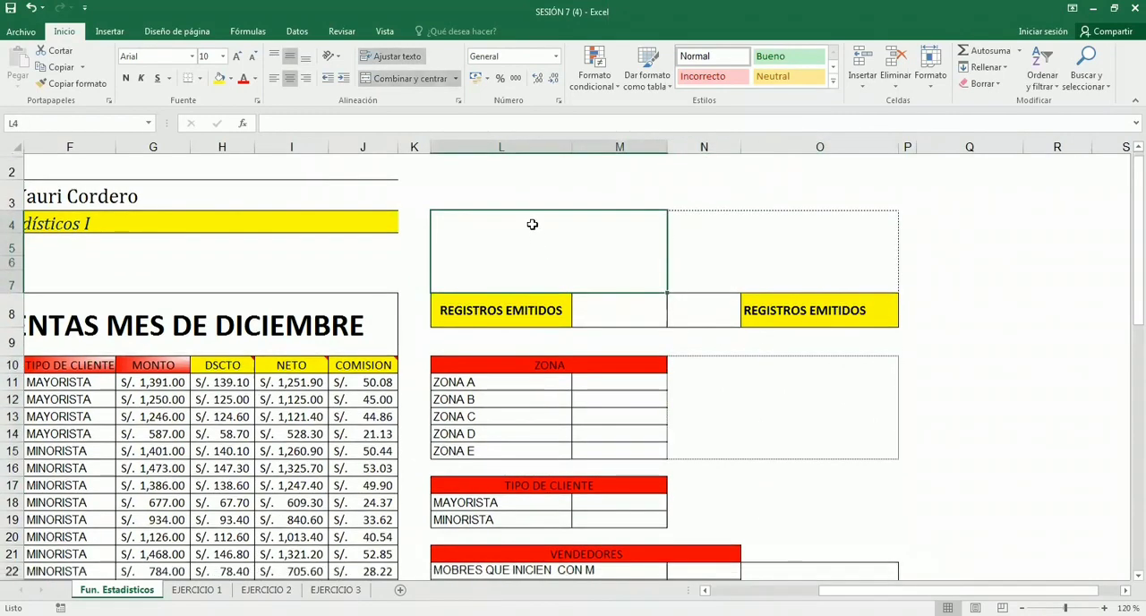
scroll(532, 224, down, 2)
click(763, 184)
click(501, 183)
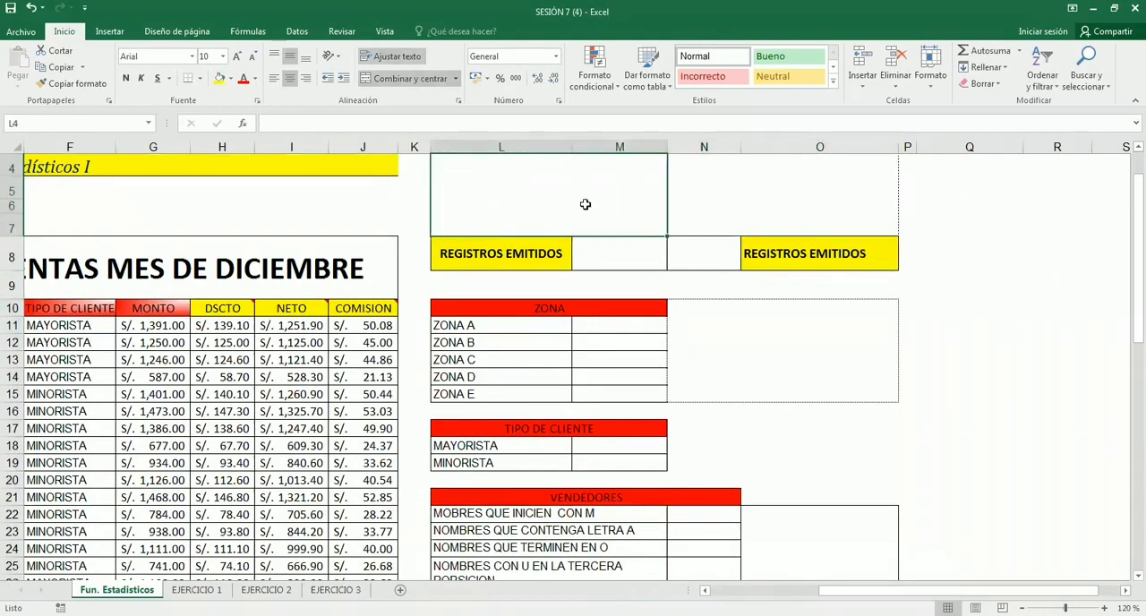
click(734, 327)
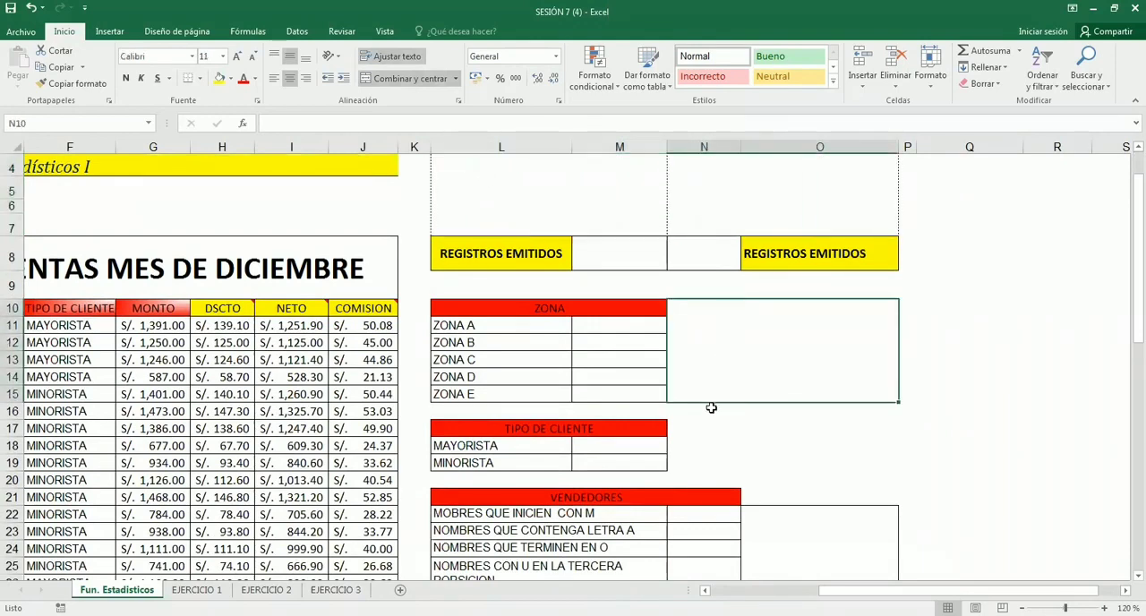
scroll(563, 259, up, 1)
click(563, 258)
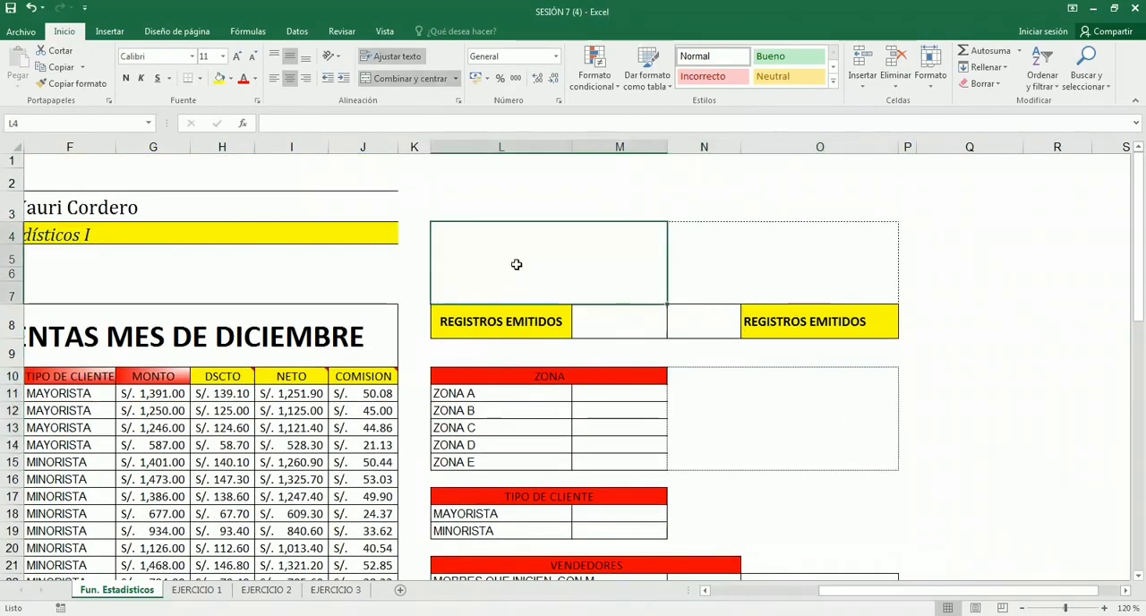
click(726, 382)
click(538, 266)
click(723, 387)
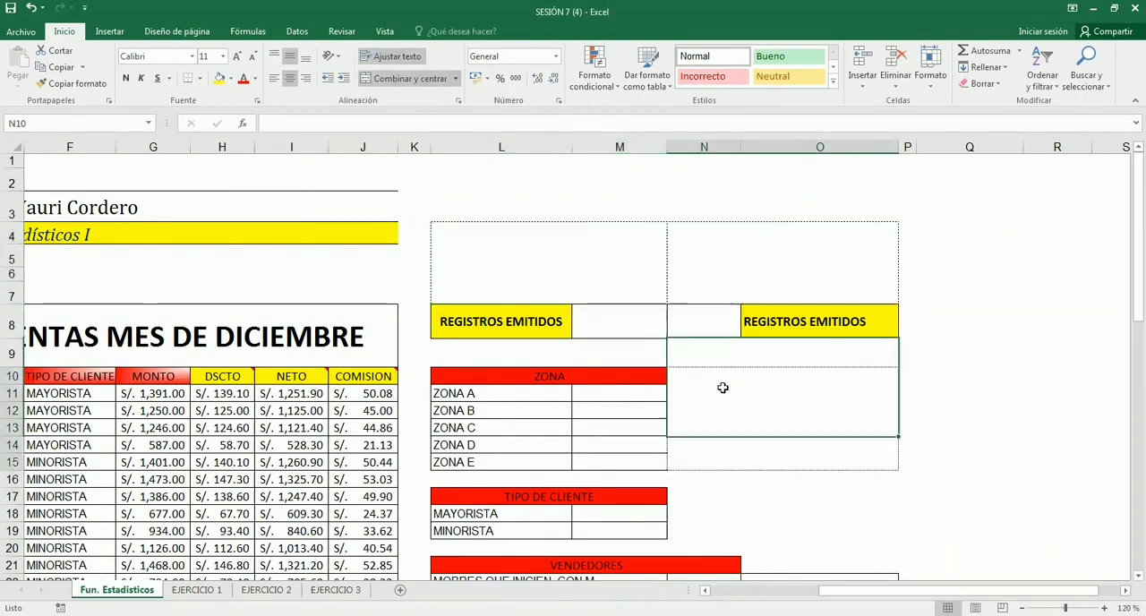
scroll(722, 387, down, 4)
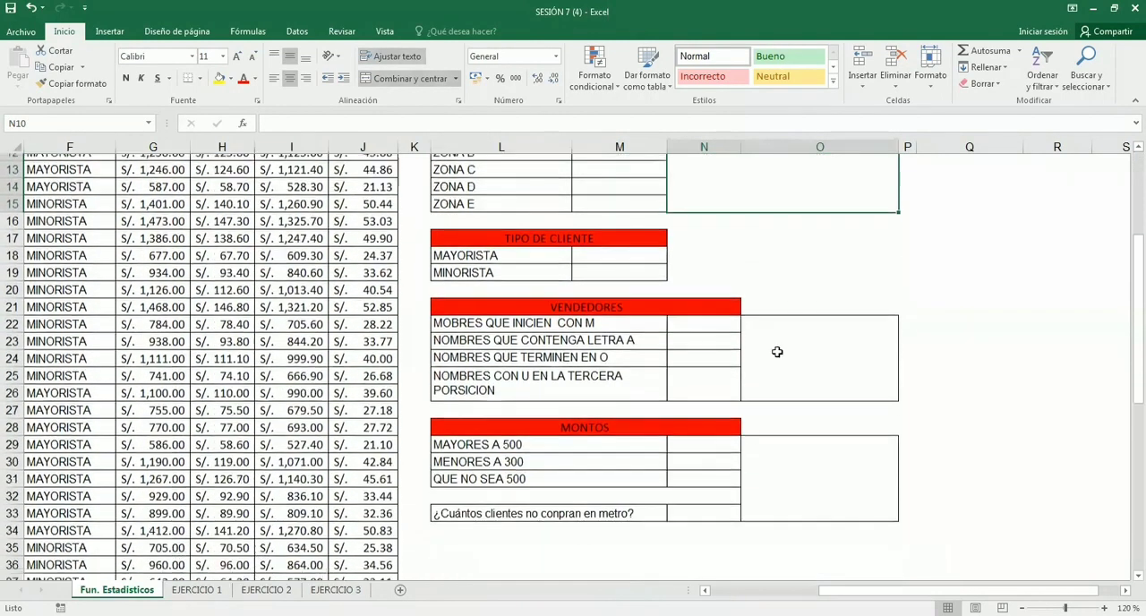
click(749, 442)
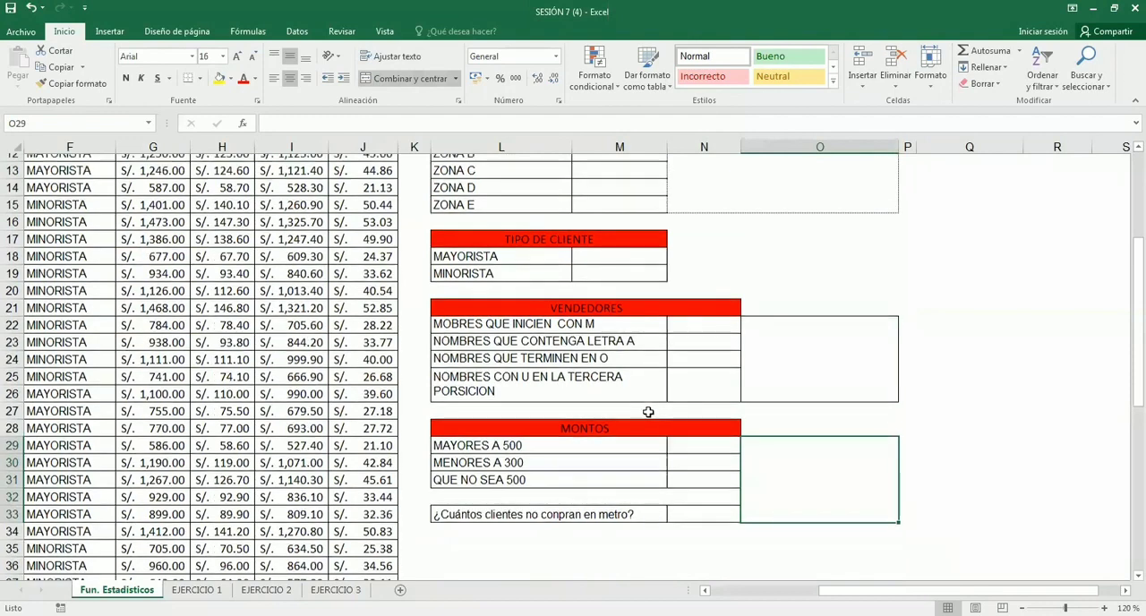
scroll(565, 277, up, 4)
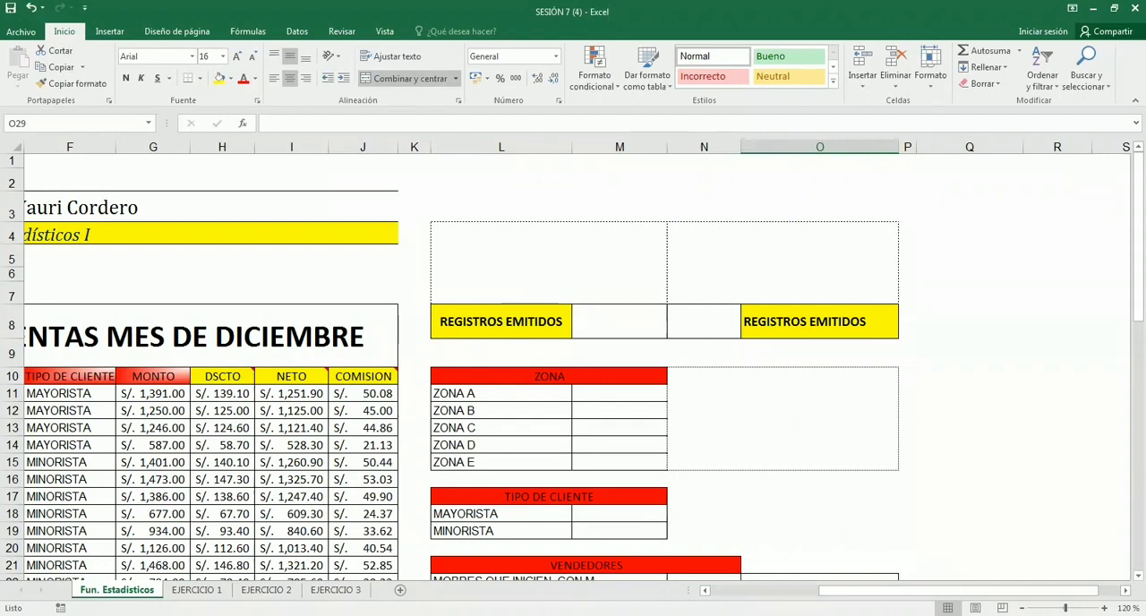
- Review the exercise sections again, from REGISTROS EMITIDOS down through the VENDEDORES criteria
scroll(921, 535, left, 2)
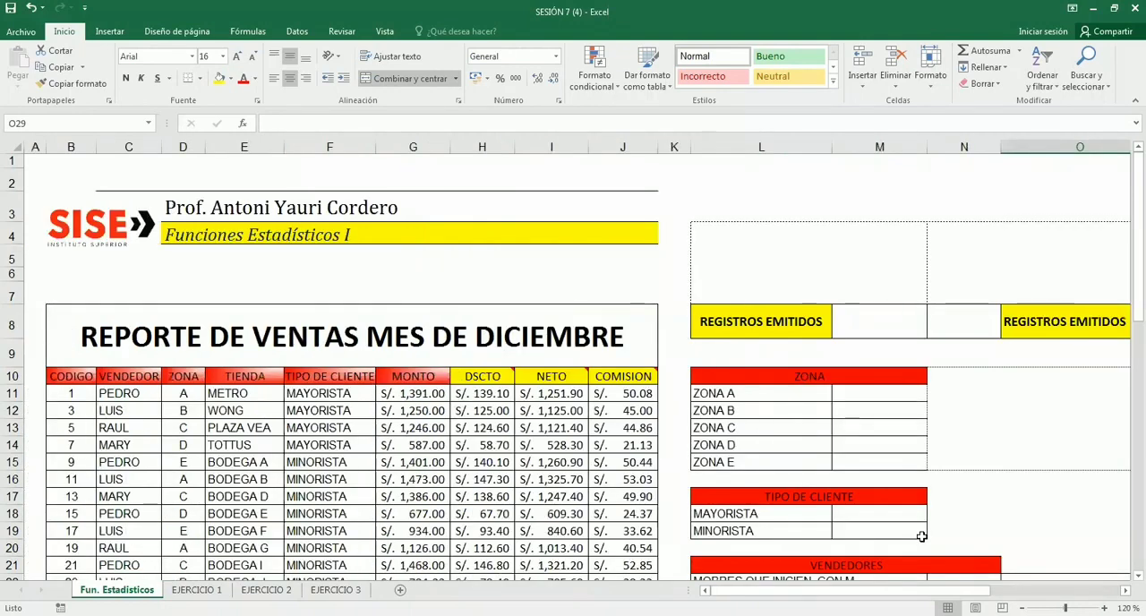
scroll(901, 477, right, 2)
click(905, 448)
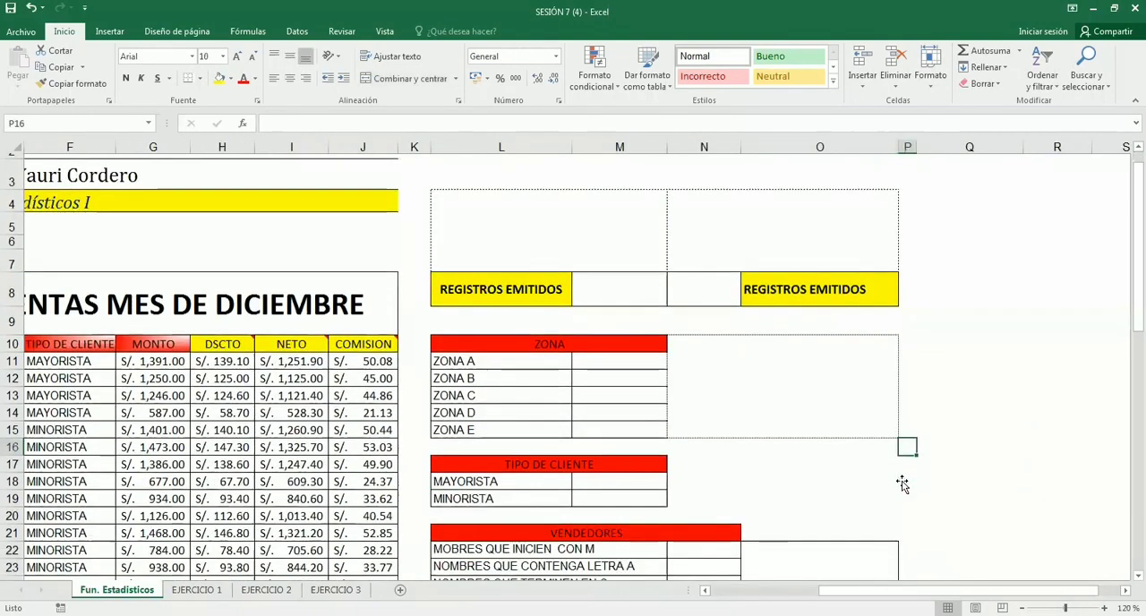
scroll(898, 465, down, 3)
scroll(719, 480, down, 1)
scroll(718, 484, up, 4)
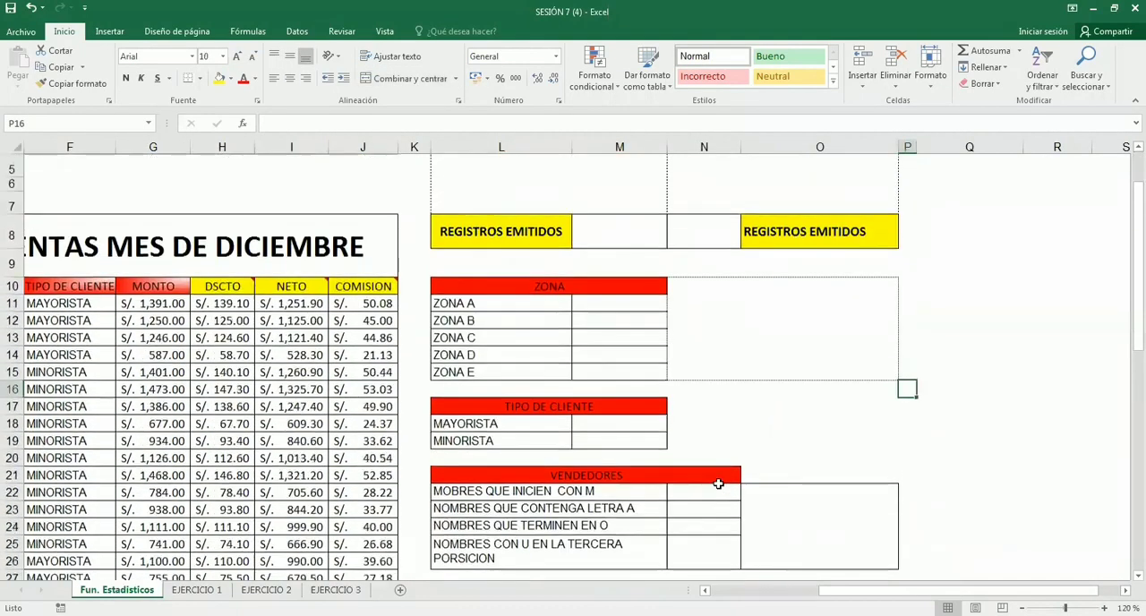
scroll(719, 484, down, 2)
scroll(731, 540, up, 2)
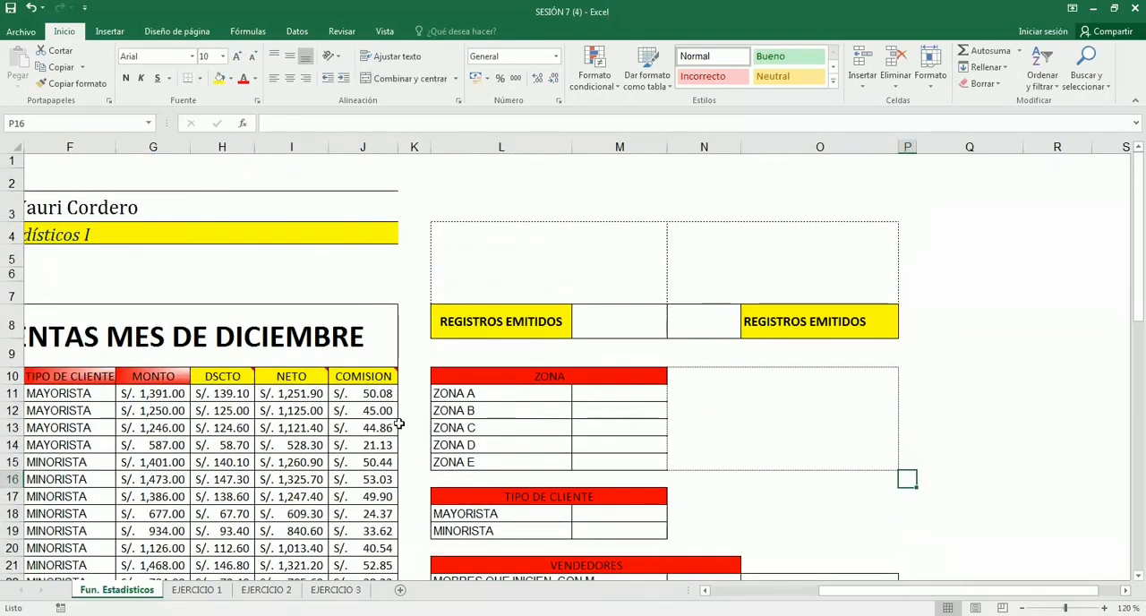
- Examine the columns of the December sales report, including ZONA, TIENDA and TIPO DE CLIENTE
scroll(399, 421, left, 3)
scroll(283, 421, down, 2)
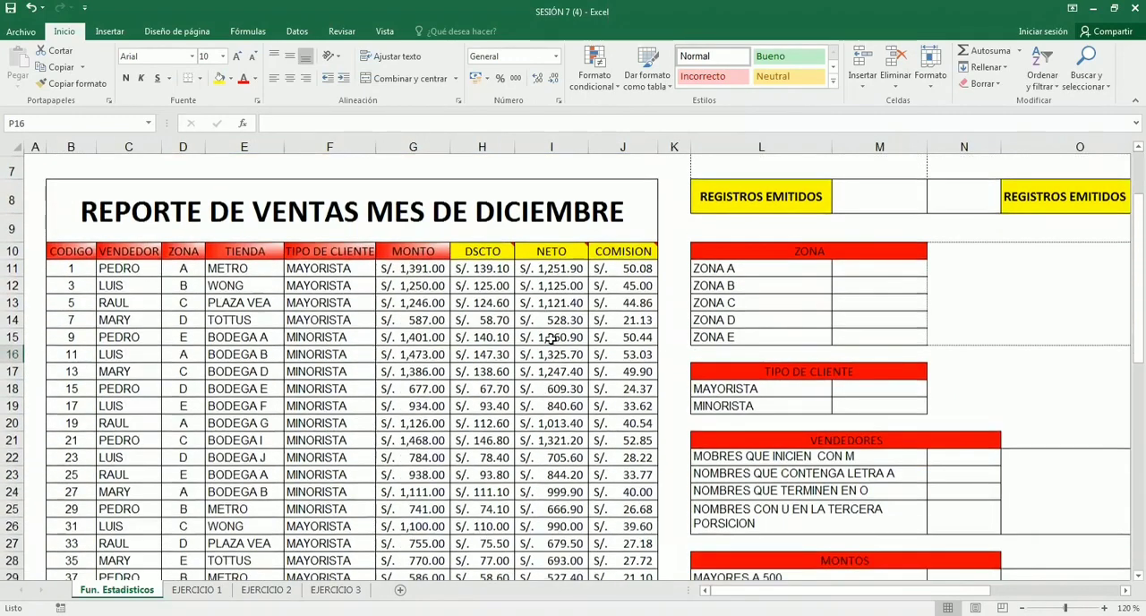
drag(537, 215, 555, 540)
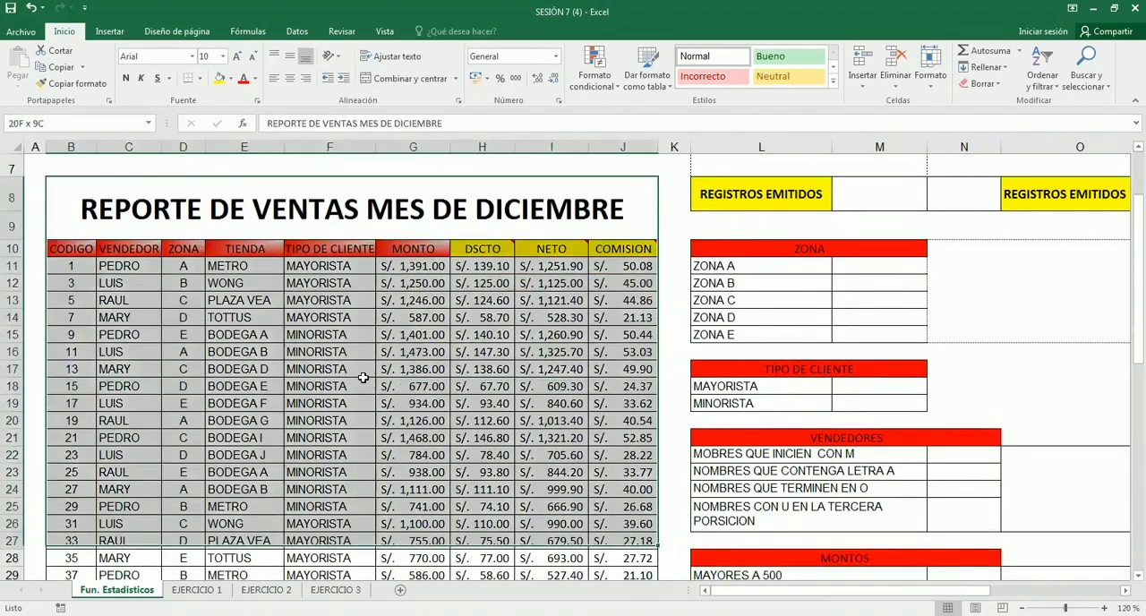
click(196, 305)
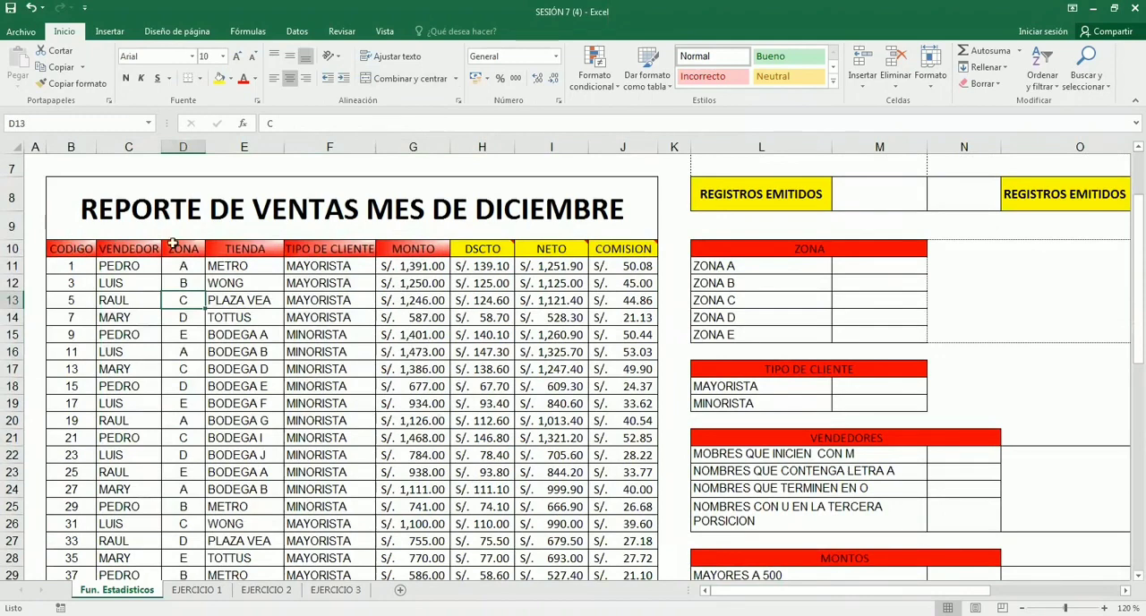
drag(255, 249, 266, 506)
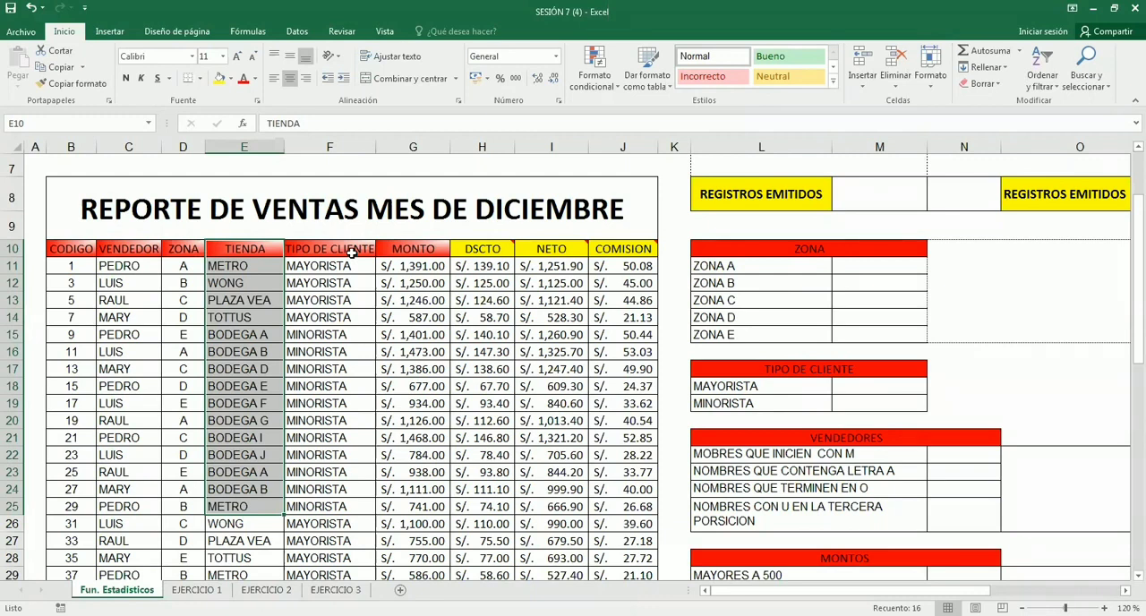
click(245, 147)
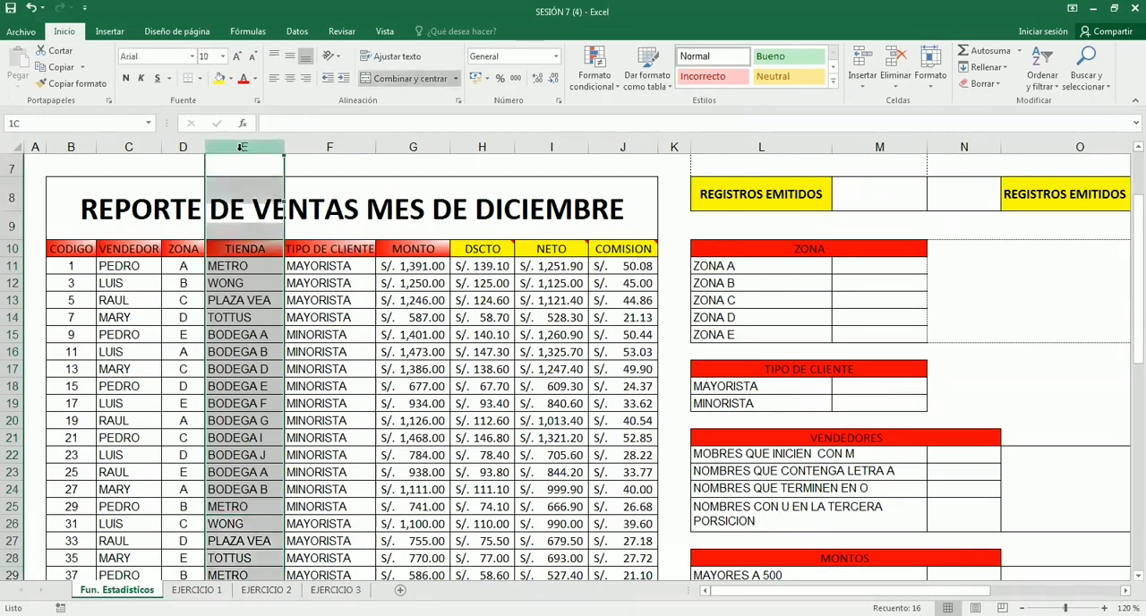
click(308, 149)
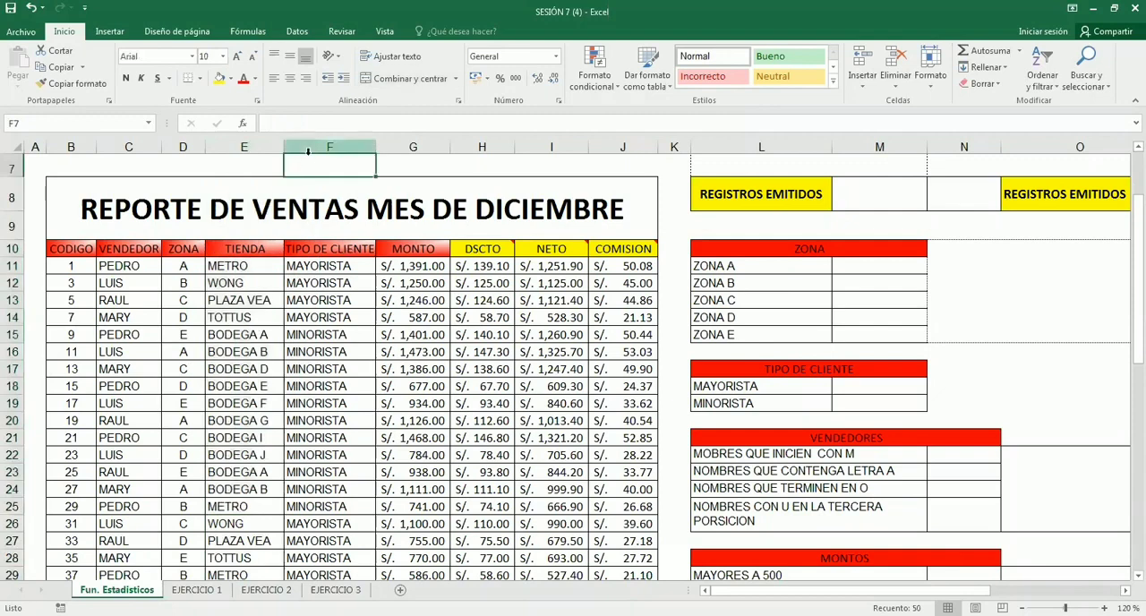
click(259, 301)
- Examine the full extent of the sales table by selecting it from the CODIGO header to the last record, B10:J59
drag(66, 256, 627, 414)
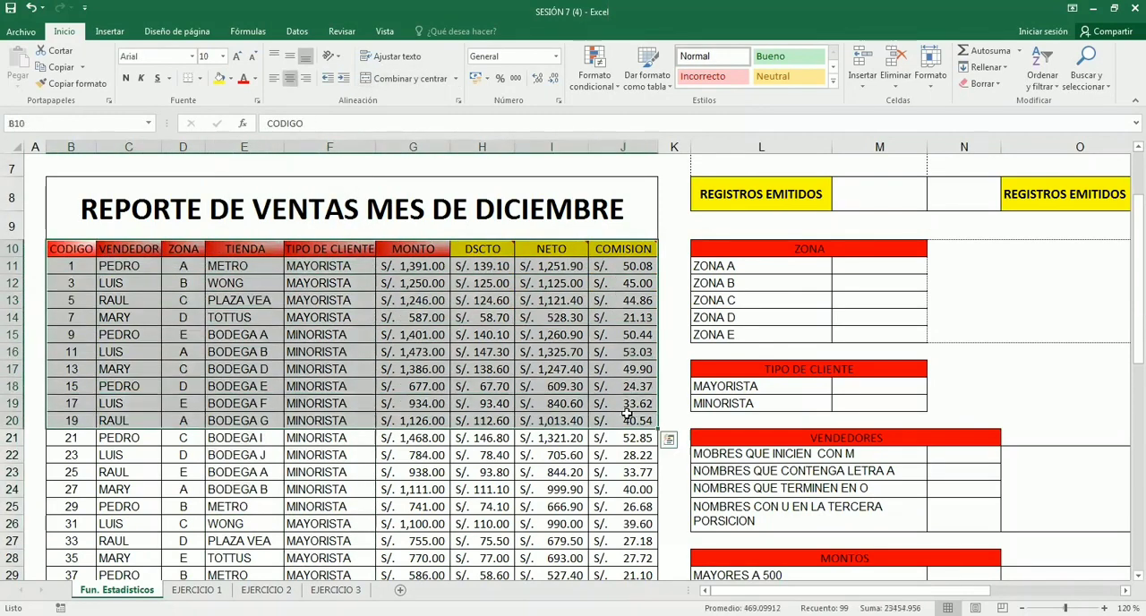
click(403, 338)
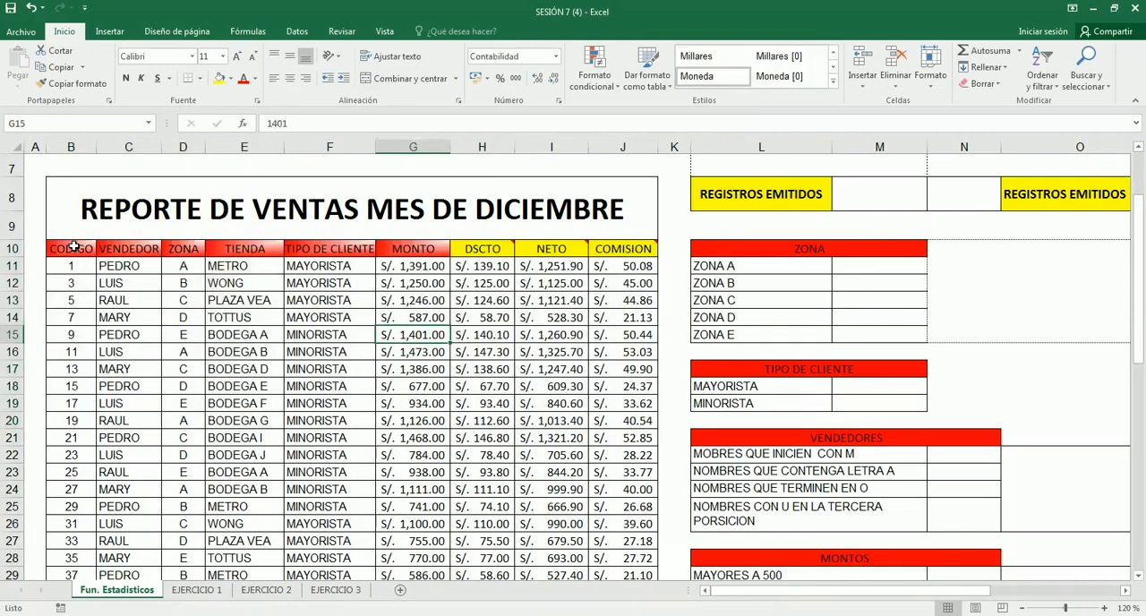
drag(74, 246, 656, 577)
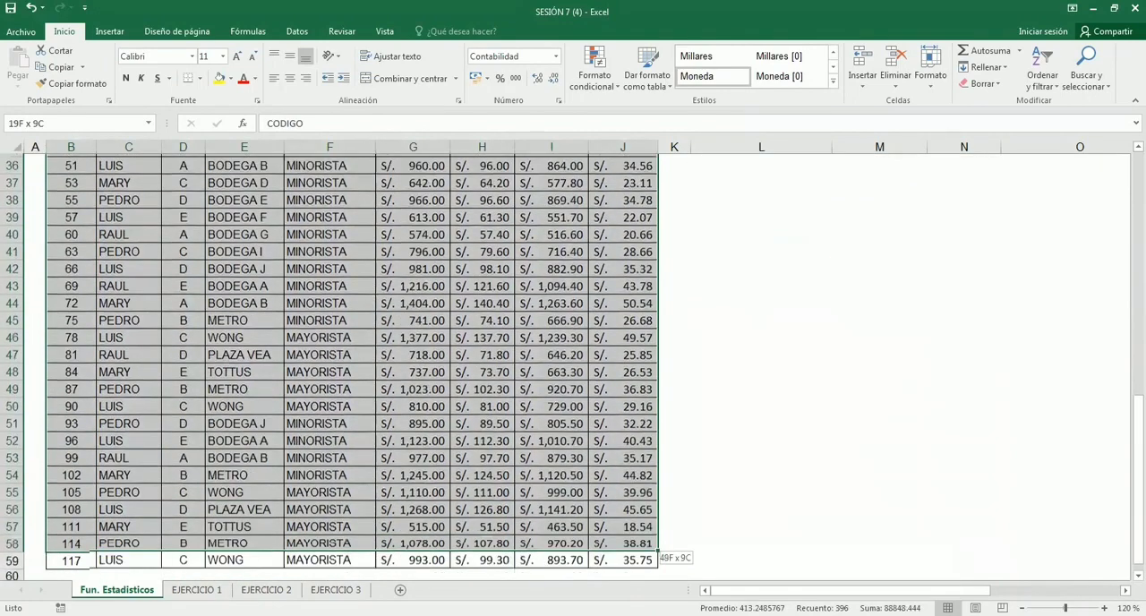
drag(609, 504, 626, 559)
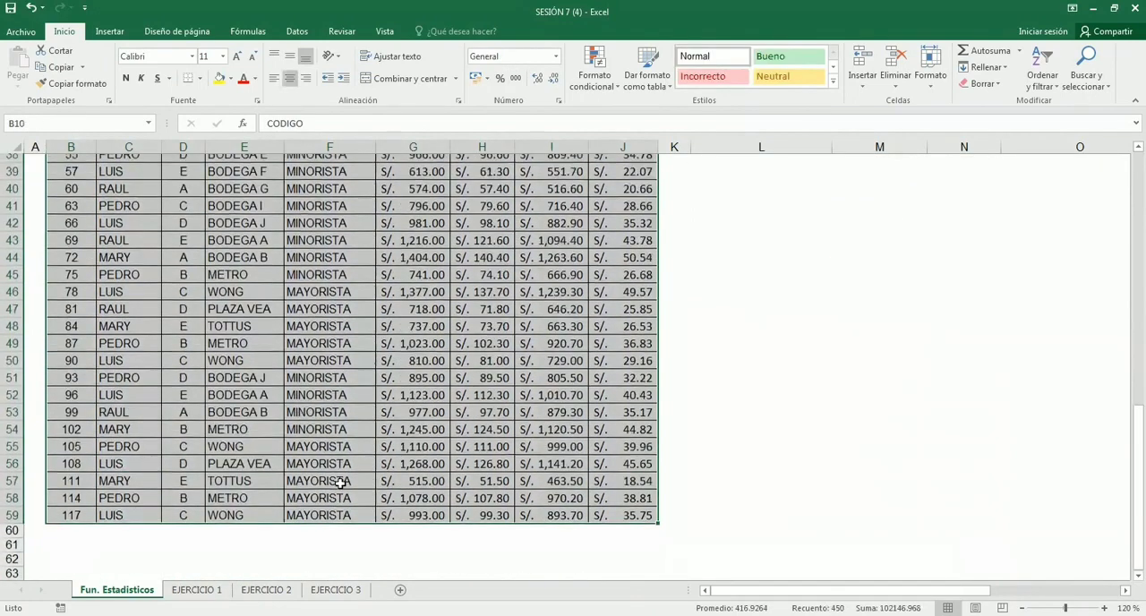
scroll(340, 484, up, 10)
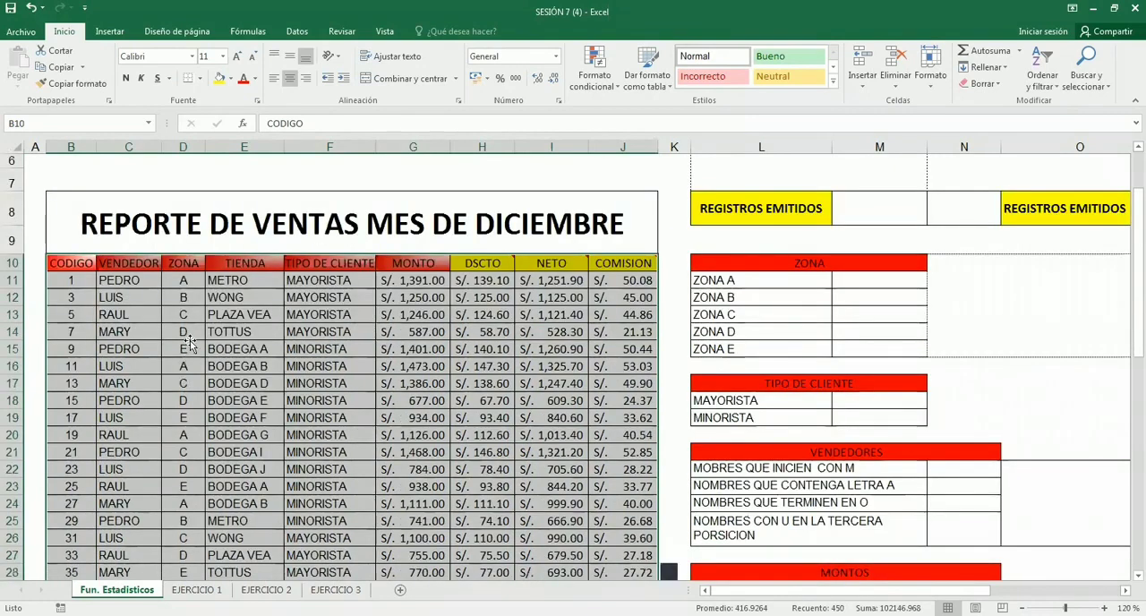
- Examine the individual sales records in rows 11 to 13 and the block of records B11:J31
click(188, 343)
click(77, 285)
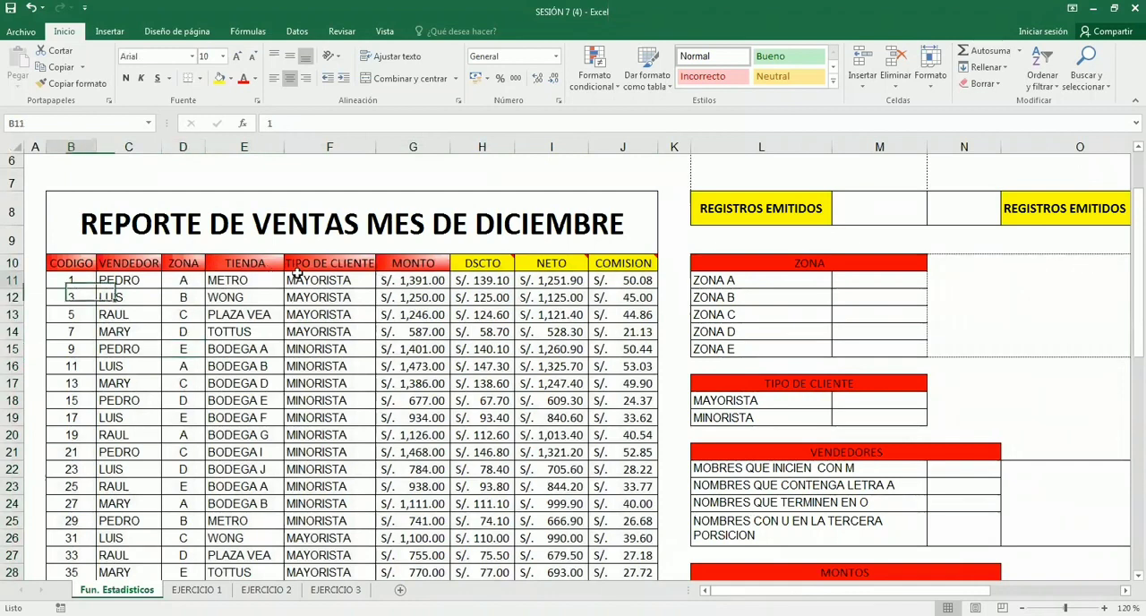
drag(298, 273, 644, 283)
drag(77, 298, 631, 298)
drag(74, 319, 649, 318)
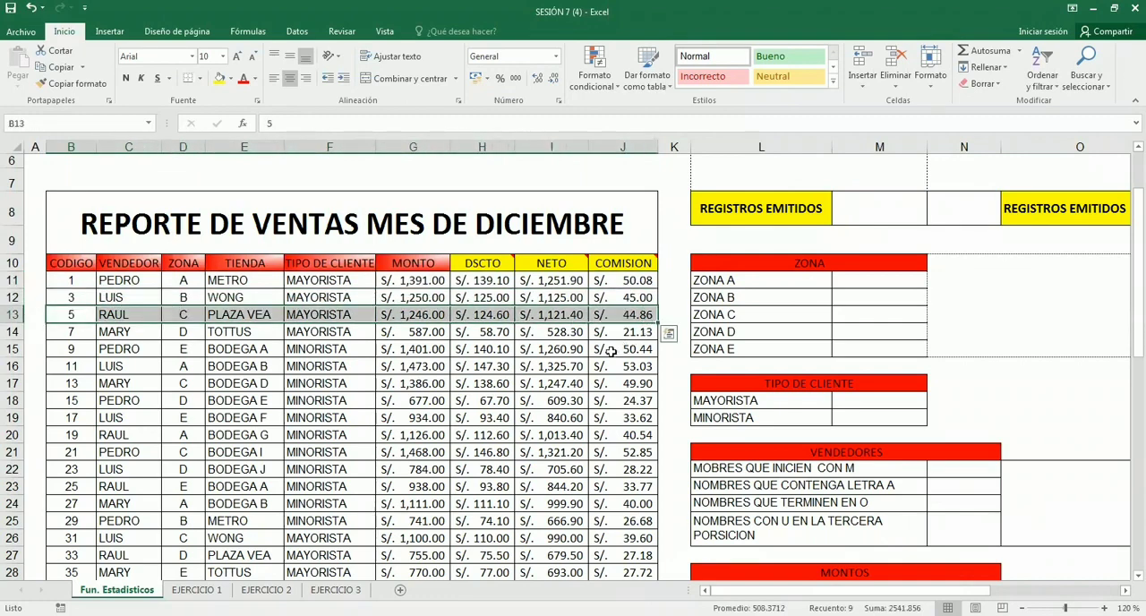
scroll(555, 496, down, 2)
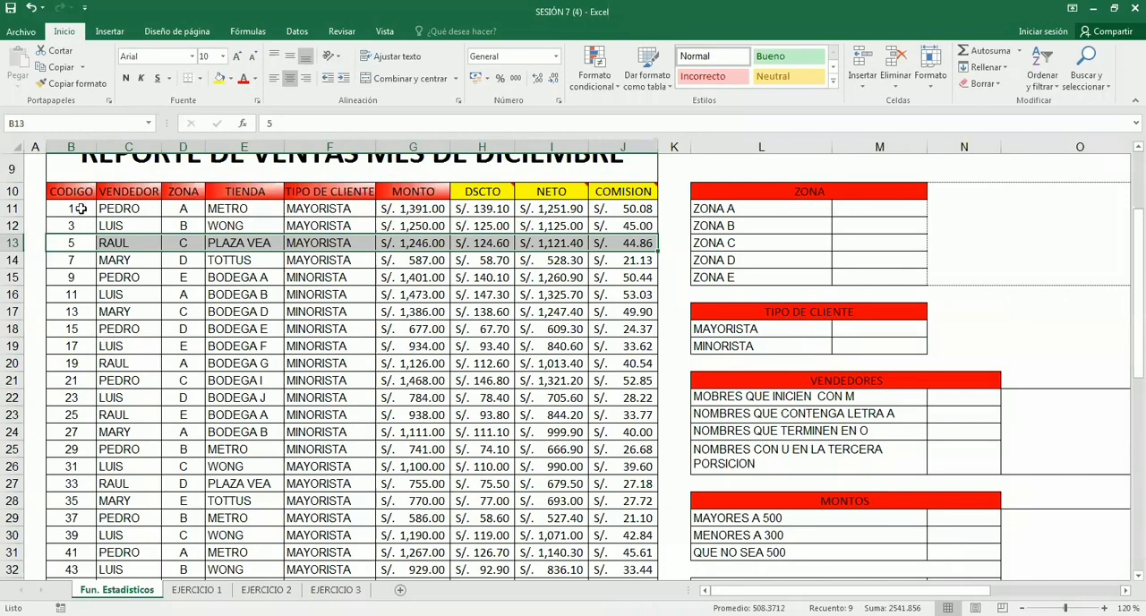
drag(81, 209, 441, 540)
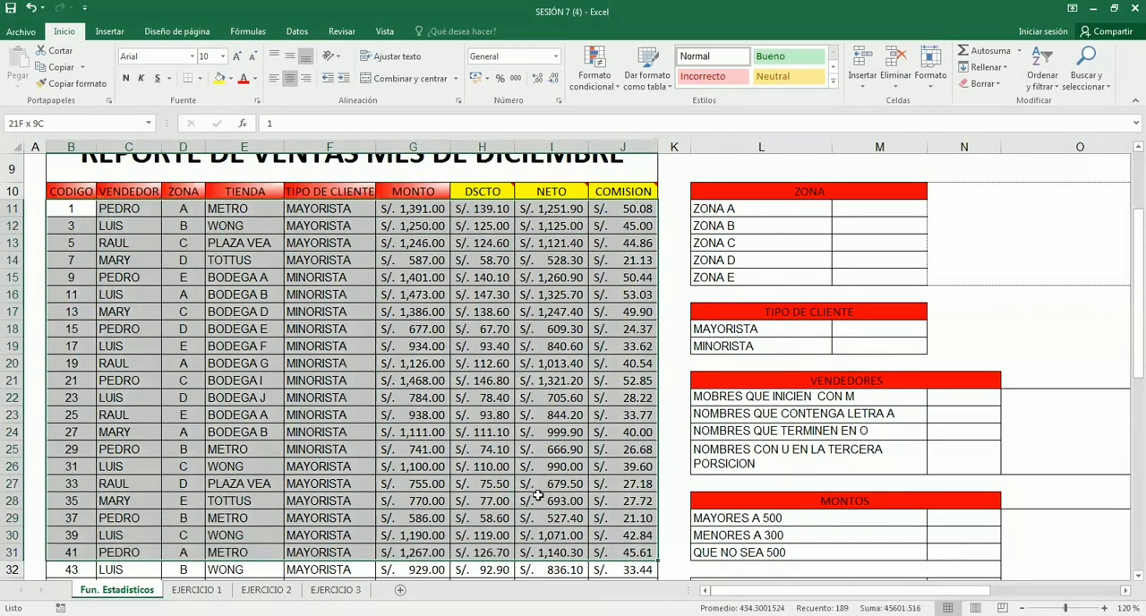
click(279, 418)
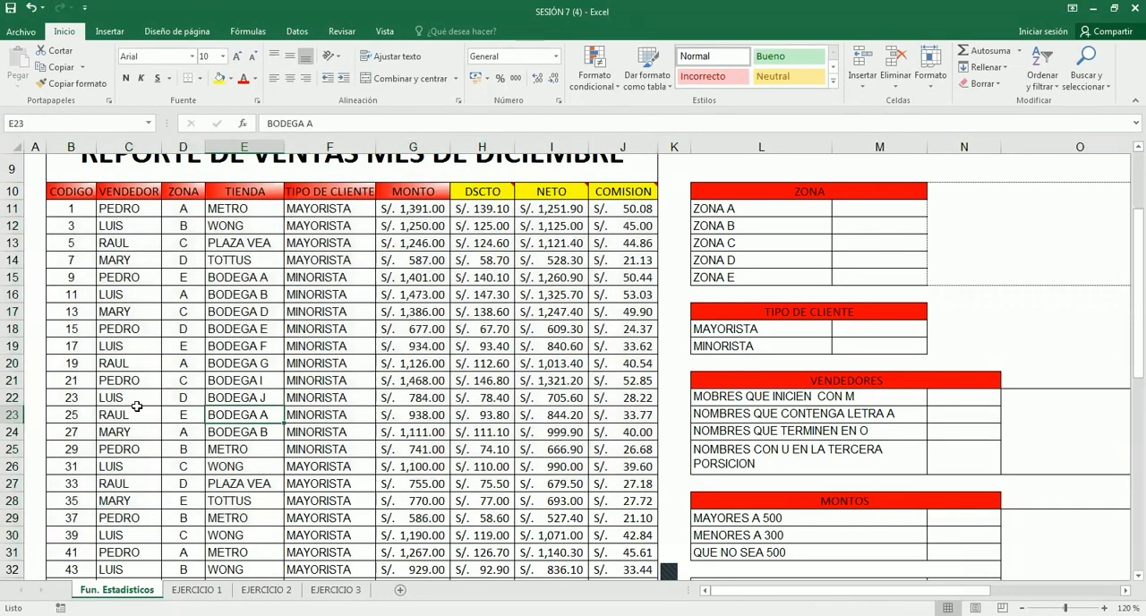
- Examine the upper sales records without the header row and with it, including block B10:J28 and block B10:J27
drag(62, 206, 573, 519)
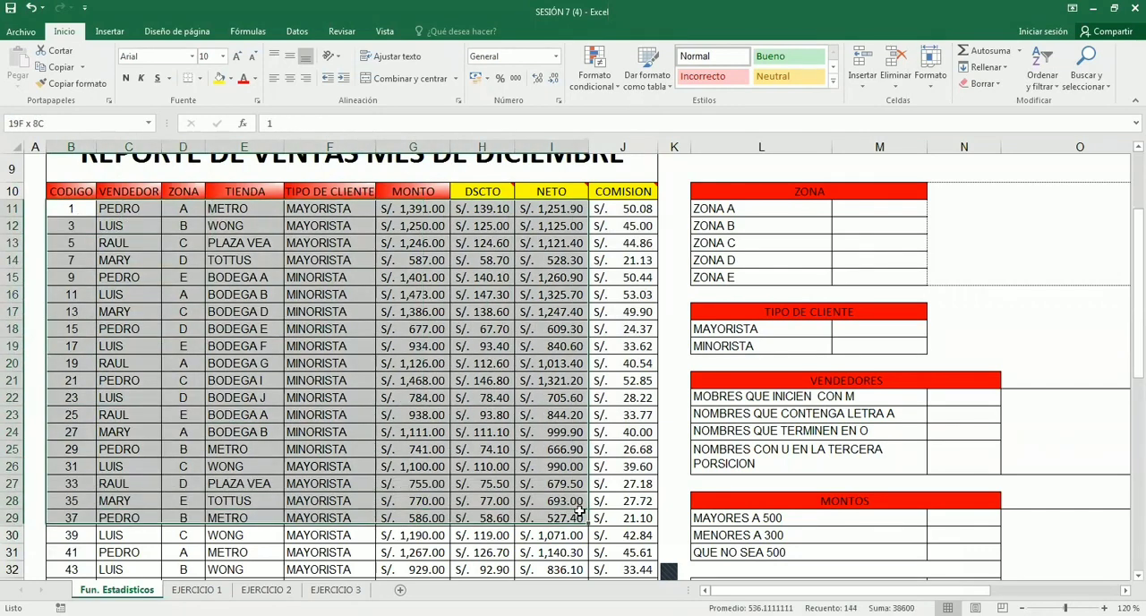
click(338, 345)
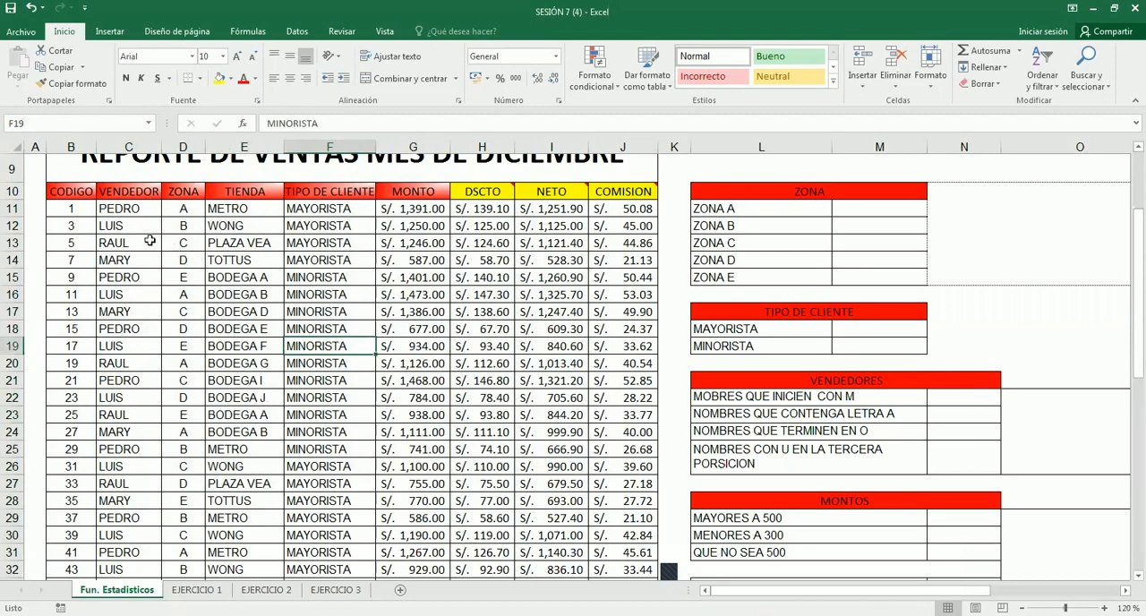
drag(72, 191, 645, 504)
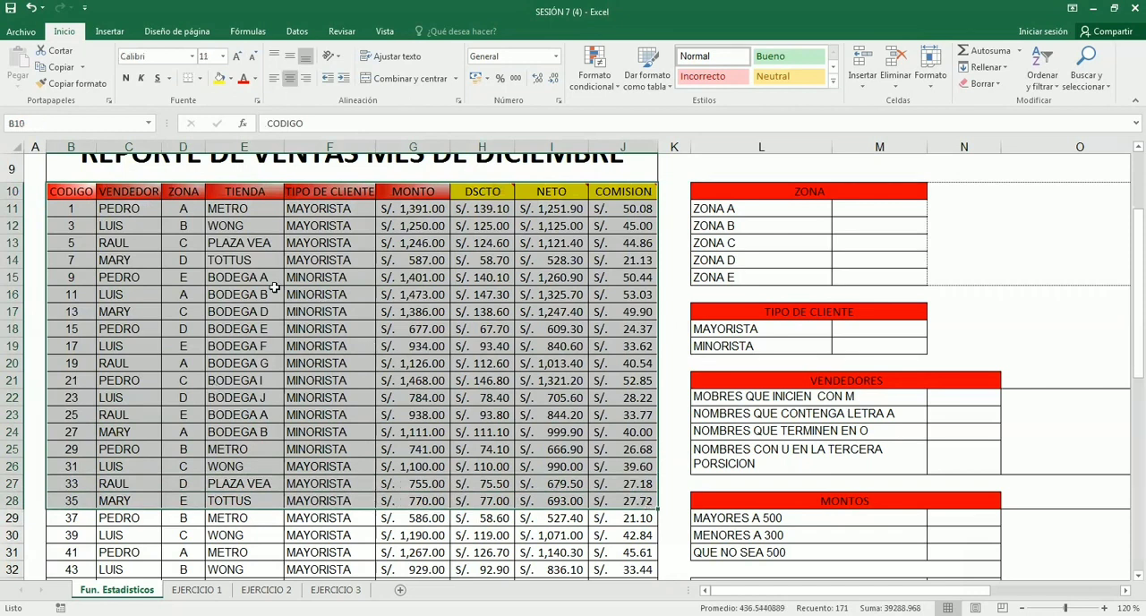
click(400, 305)
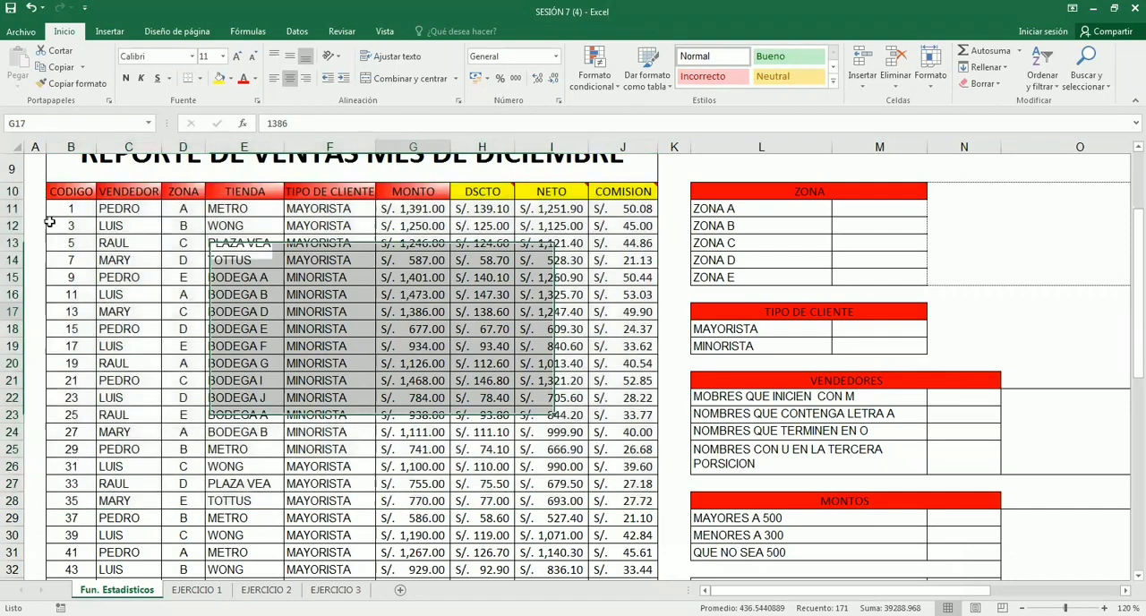
drag(63, 190, 649, 485)
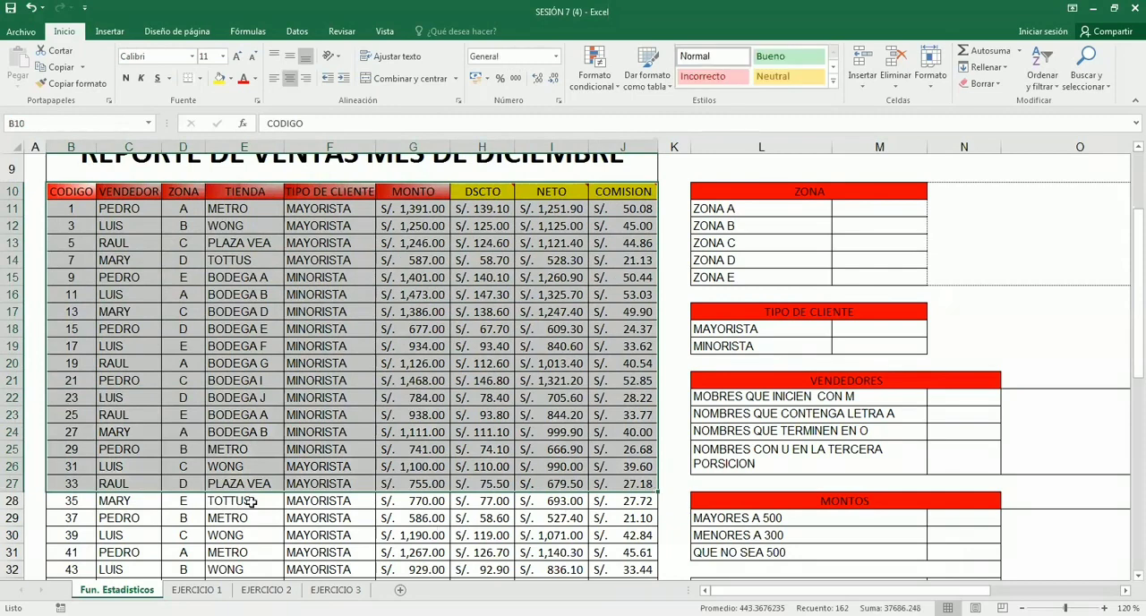
drag(76, 214, 90, 484)
click(428, 446)
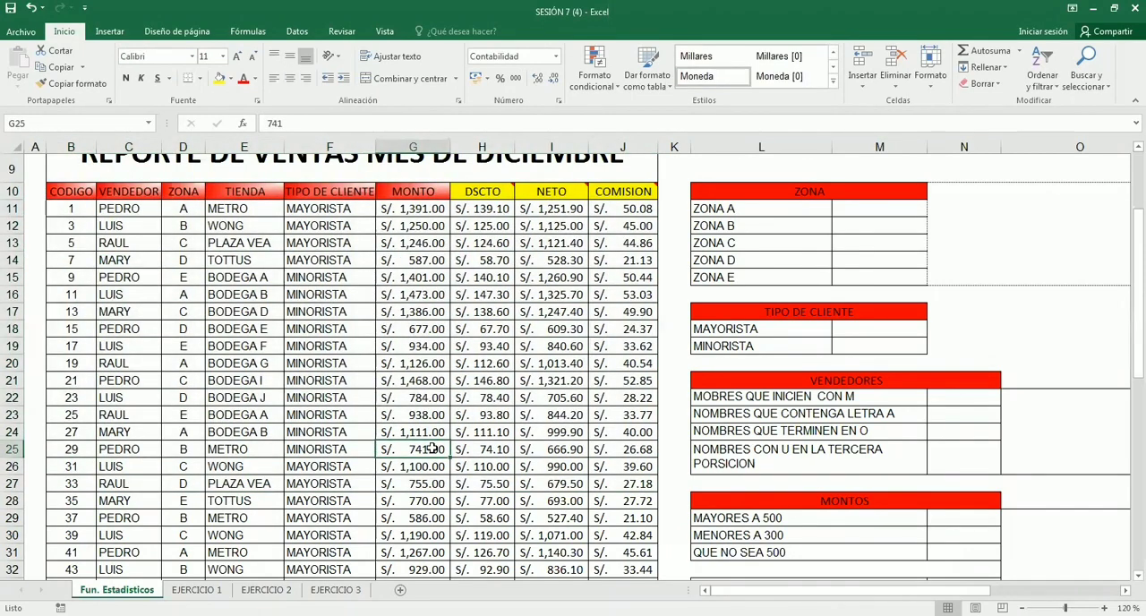
scroll(430, 447, up, 1)
scroll(433, 448, up, 2)
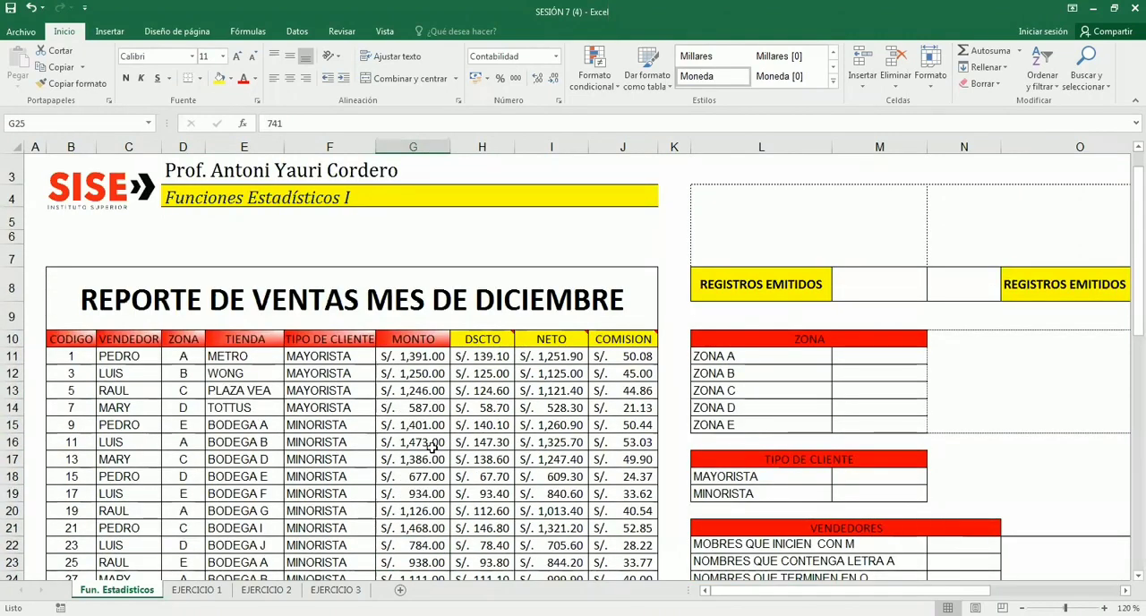
scroll(432, 445, down, 1)
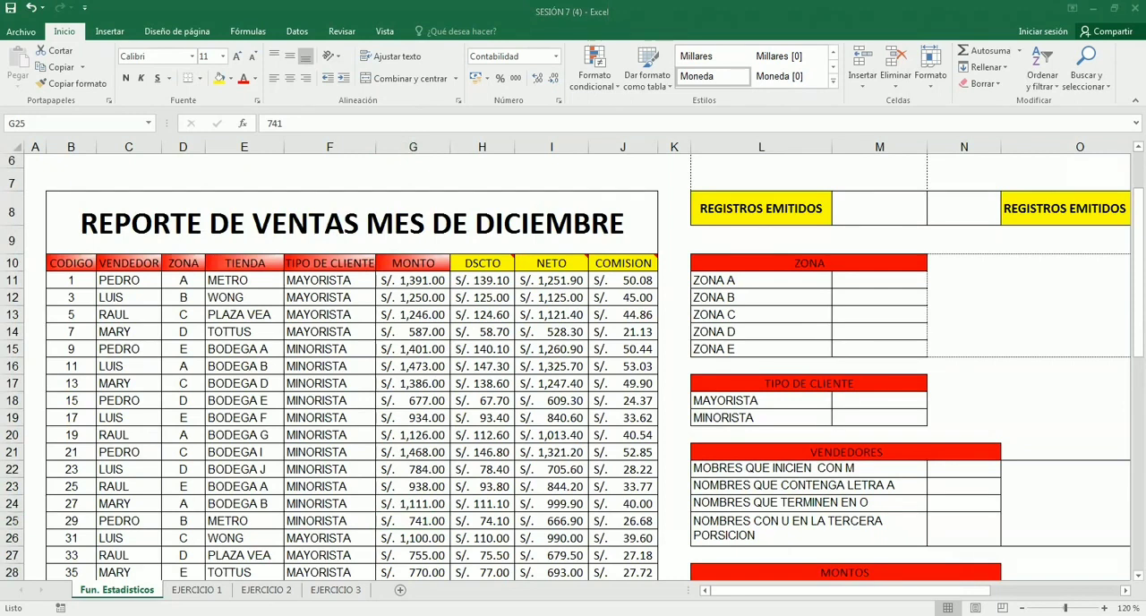
click(232, 383)
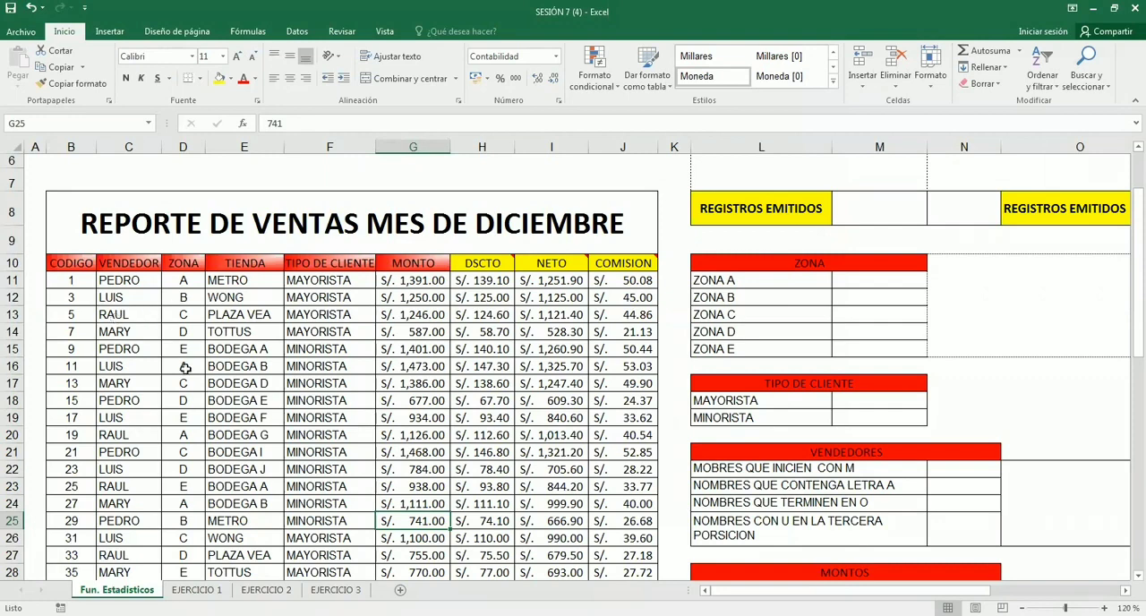
scroll(158, 335, down, 2)
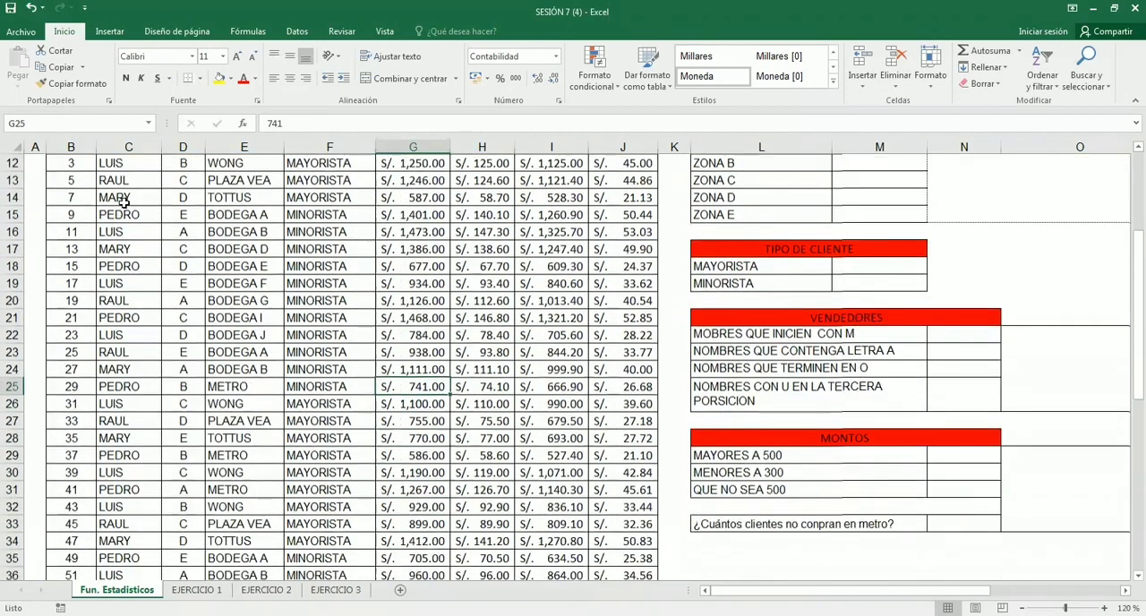
- Trace the repeated entries of the first record's seller down the VENDEDOR column, from C11 to C31
scroll(116, 205, up, 1)
click(120, 208)
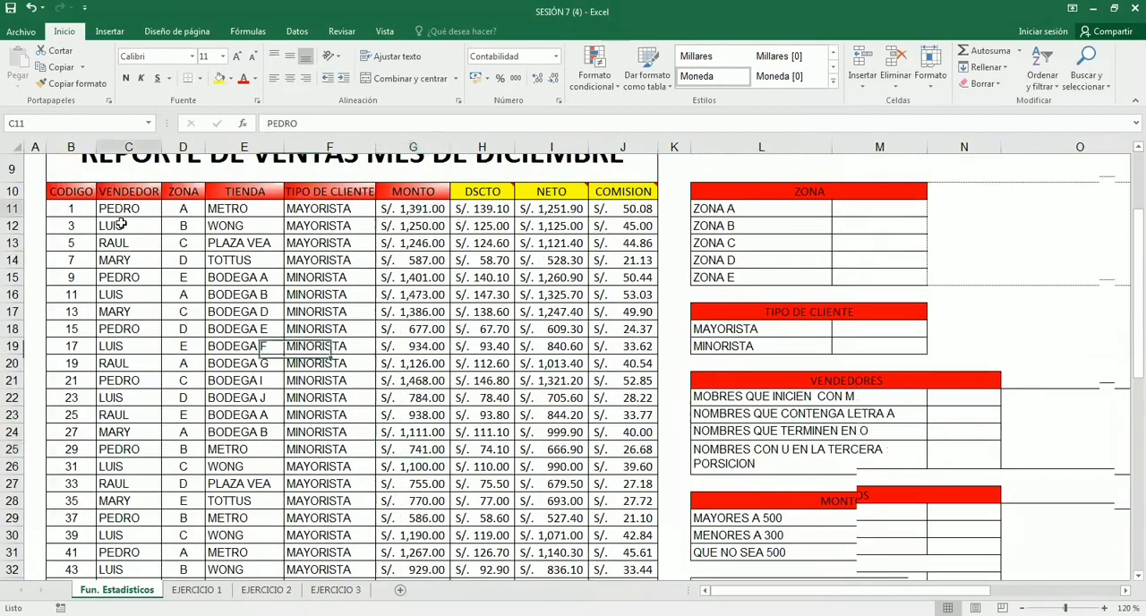
click(136, 279)
click(146, 329)
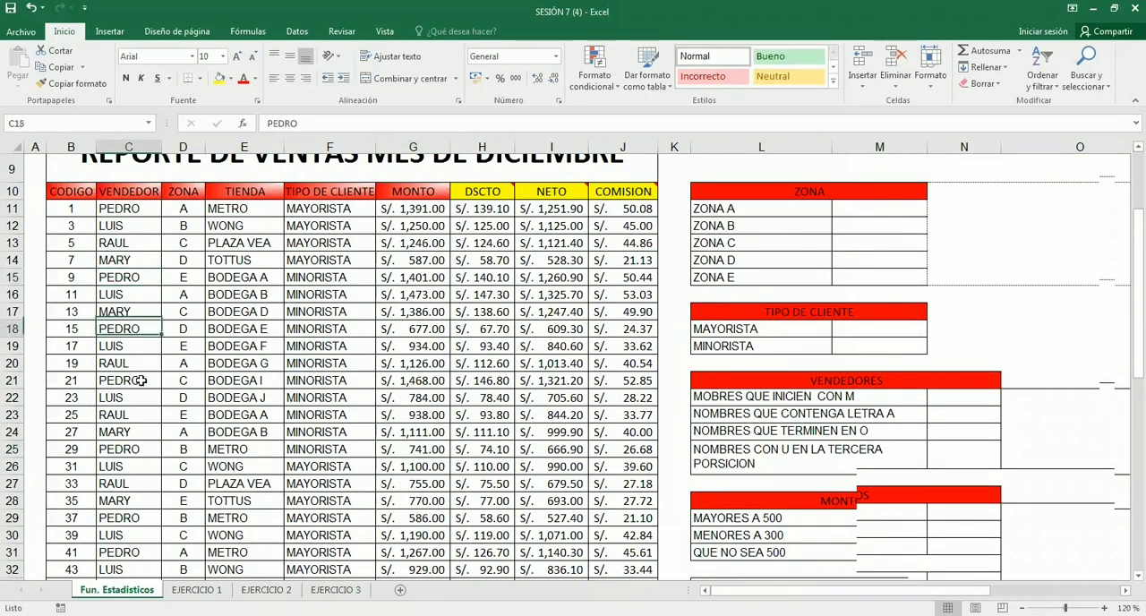
click(143, 381)
click(152, 447)
click(150, 517)
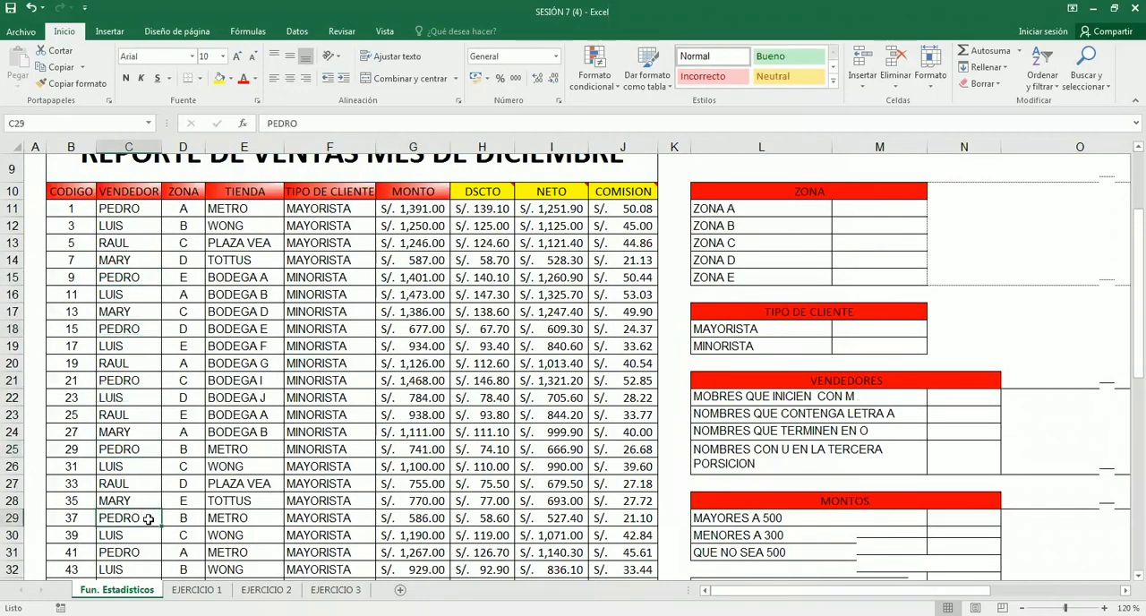
key(Down)
key(Down)
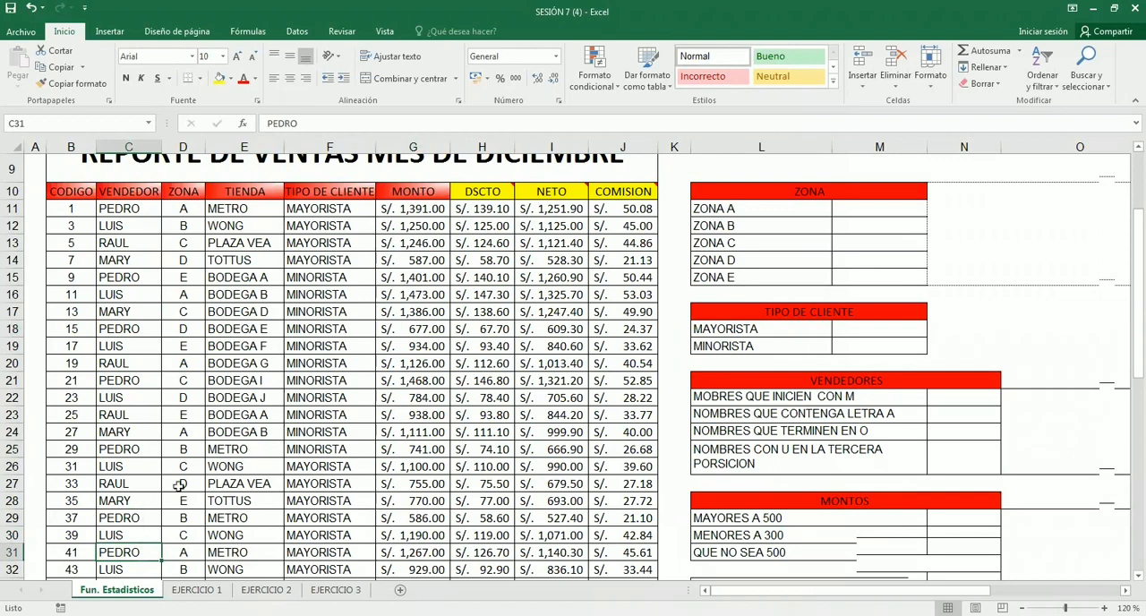
- Examine the full set of sales records without the headers by selecting B11:J59
scroll(220, 418, up, 1)
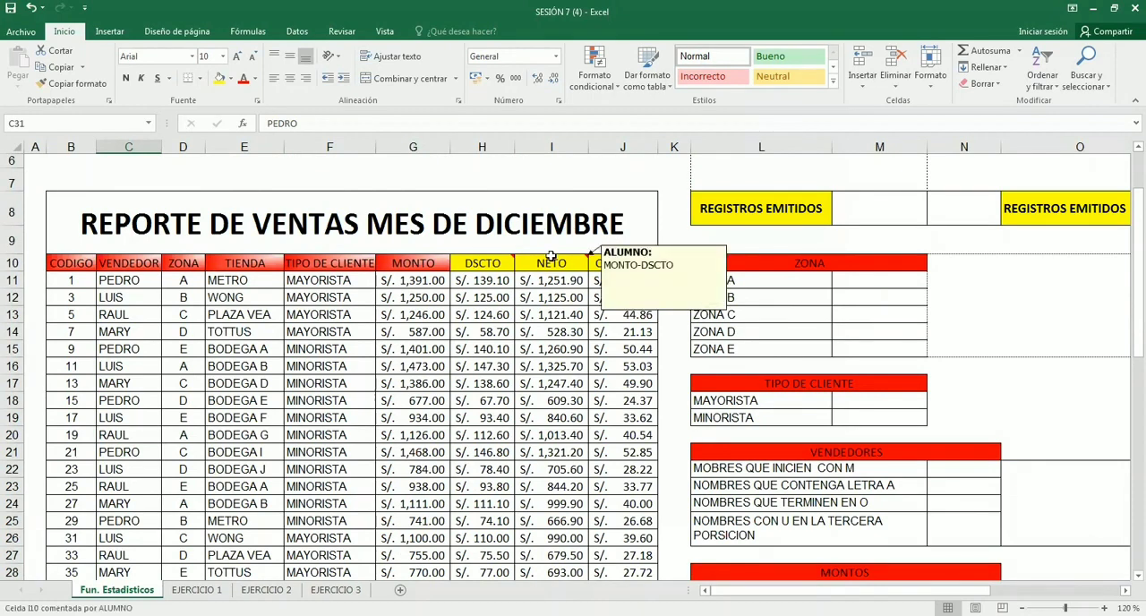
drag(70, 281, 658, 578)
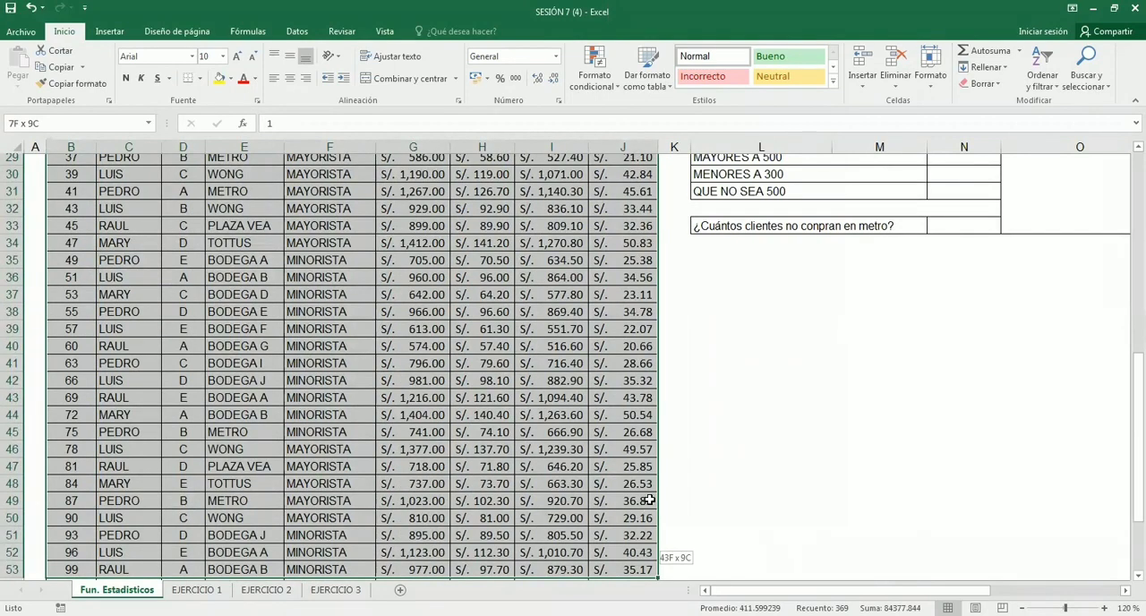
drag(648, 499, 652, 509)
scroll(487, 437, up, 6)
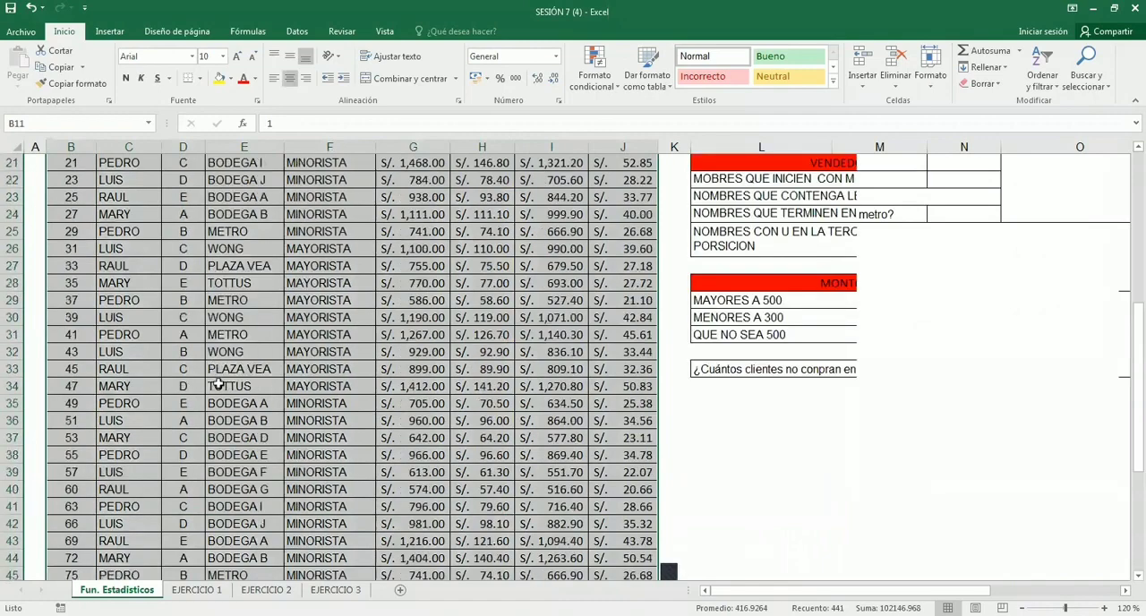
scroll(218, 383, up, 4)
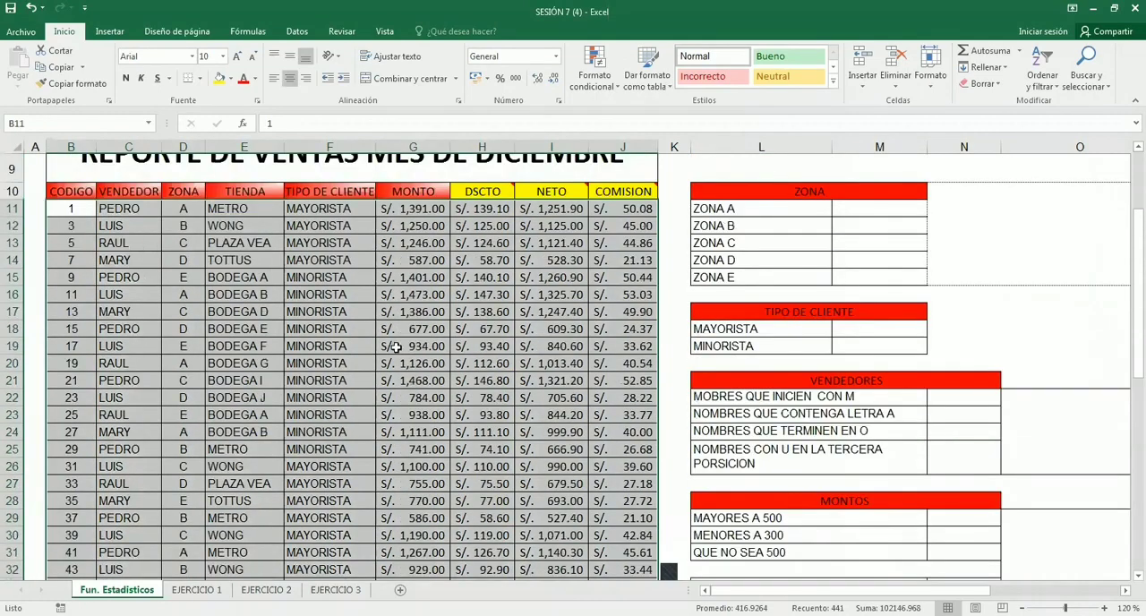
scroll(442, 373, up, 2)
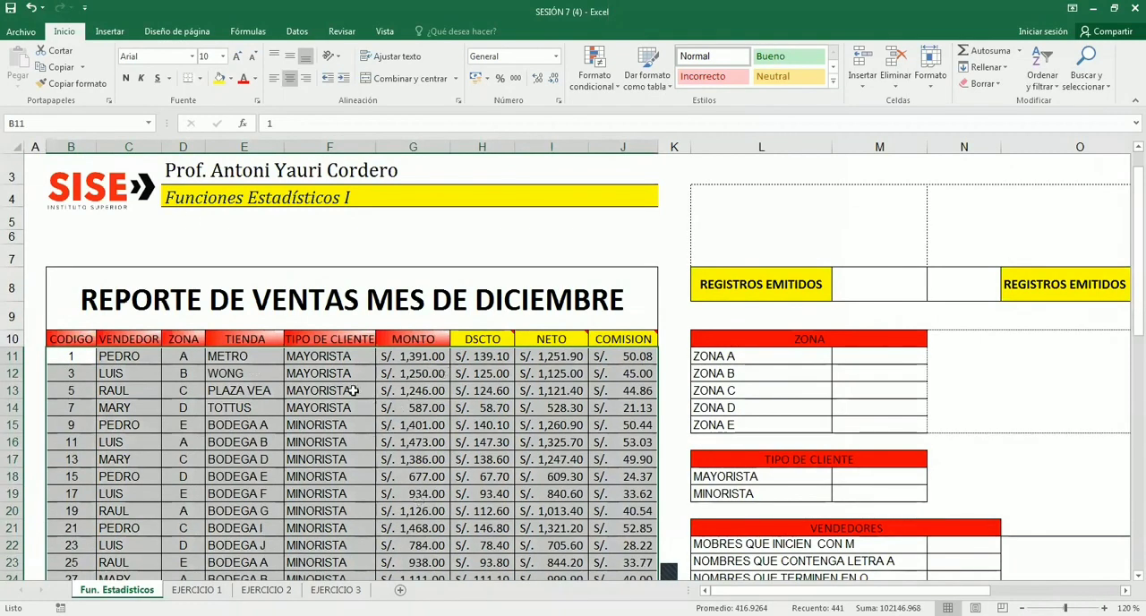
scroll(354, 391, down, 1)
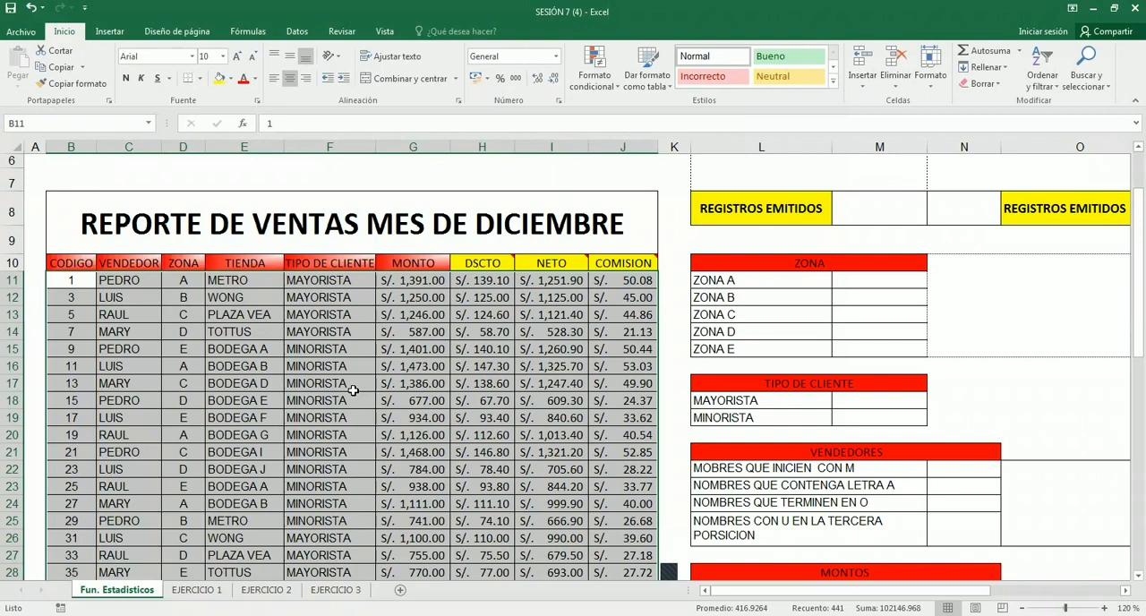
scroll(353, 390, down, 1)
scroll(354, 391, up, 1)
click(367, 327)
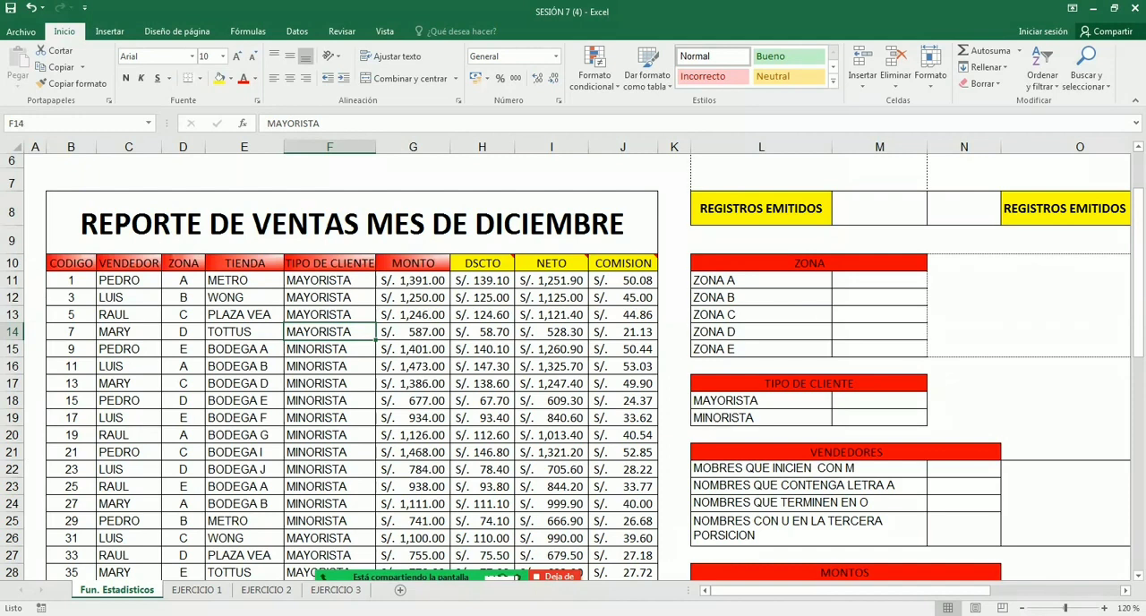
click(675, 307)
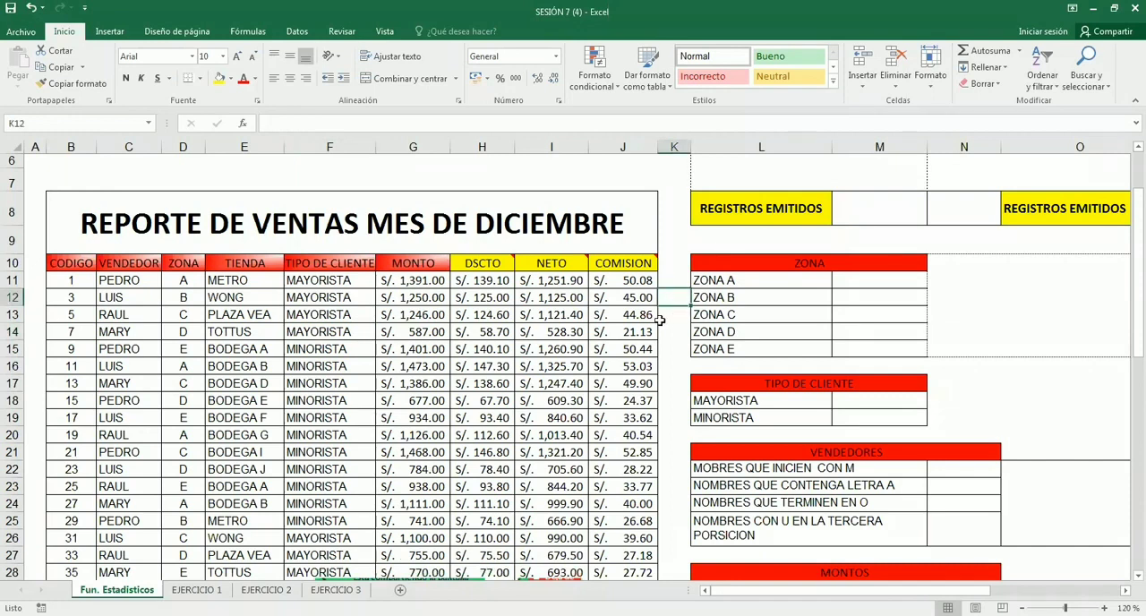
scroll(659, 320, down, 1)
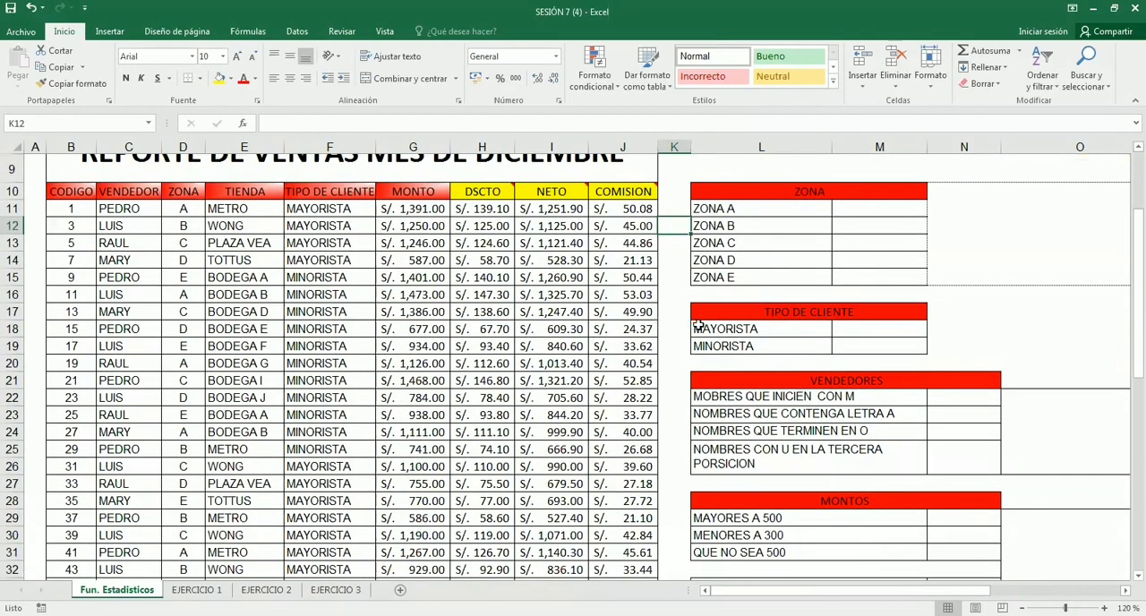
scroll(698, 327, up, 2)
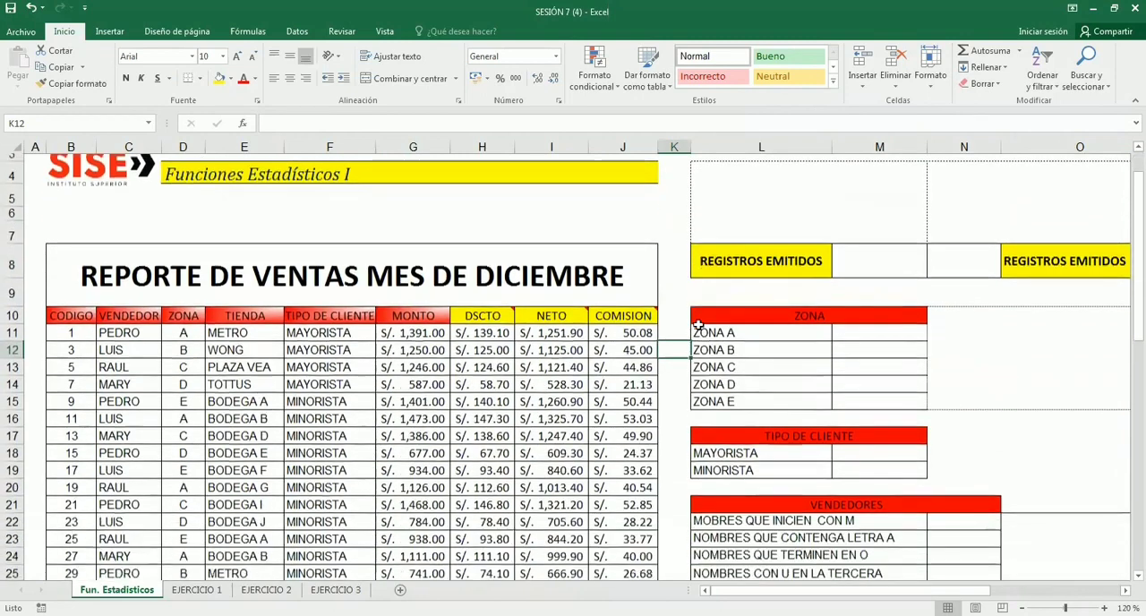
- Examine the whole sales table including its header row by selecting B10:J59, and its upper block B10:J21
scroll(698, 326, down, 1)
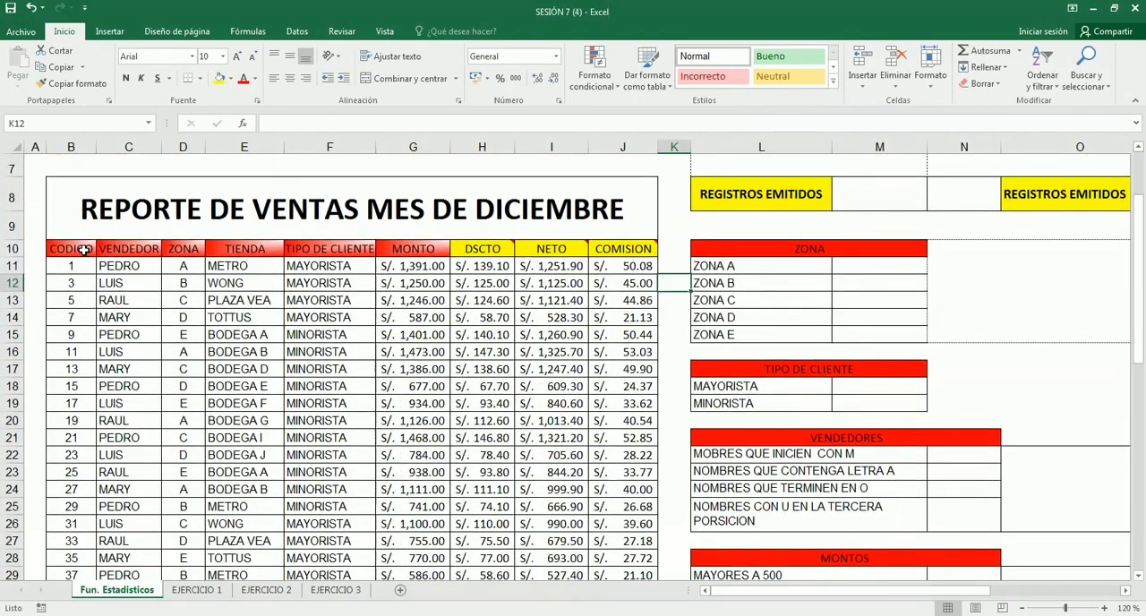
drag(79, 249, 170, 249)
drag(609, 445, 657, 553)
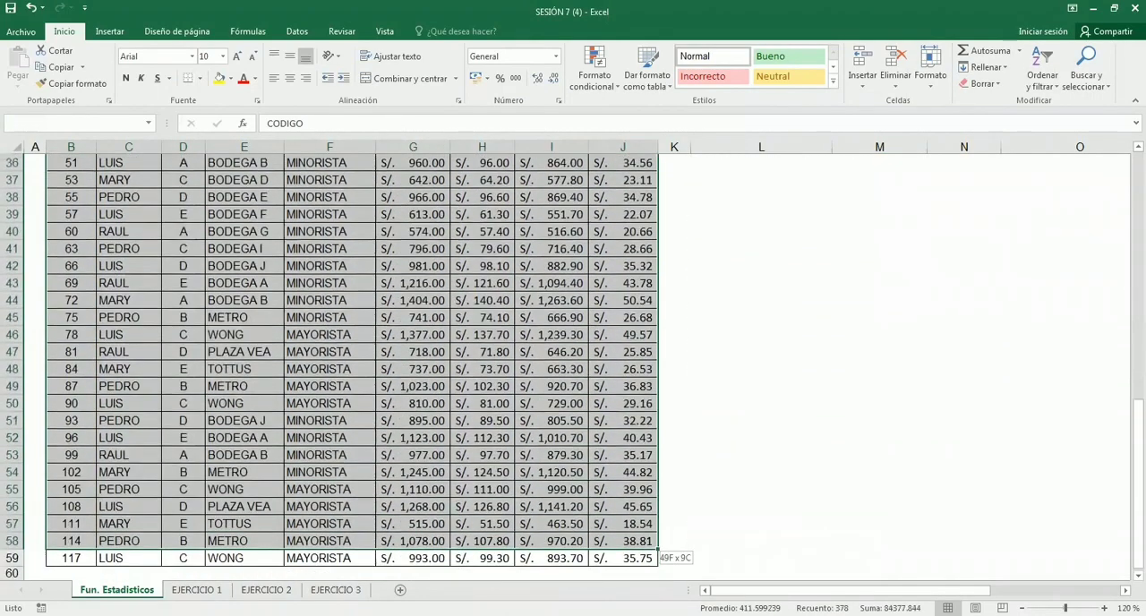
key(shift+Down)
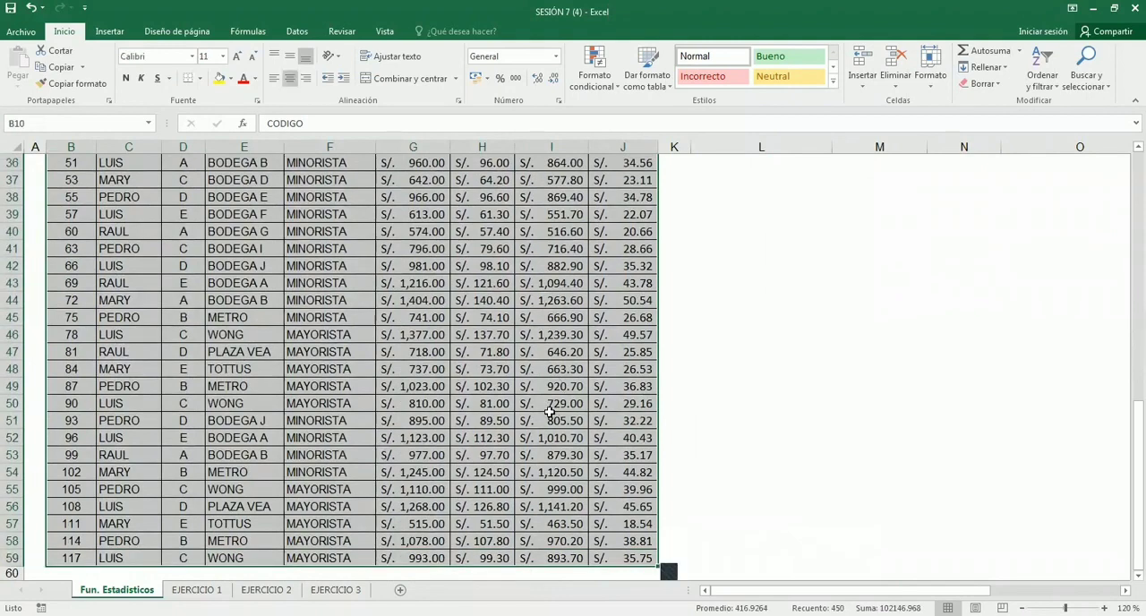
scroll(550, 411, up, 8)
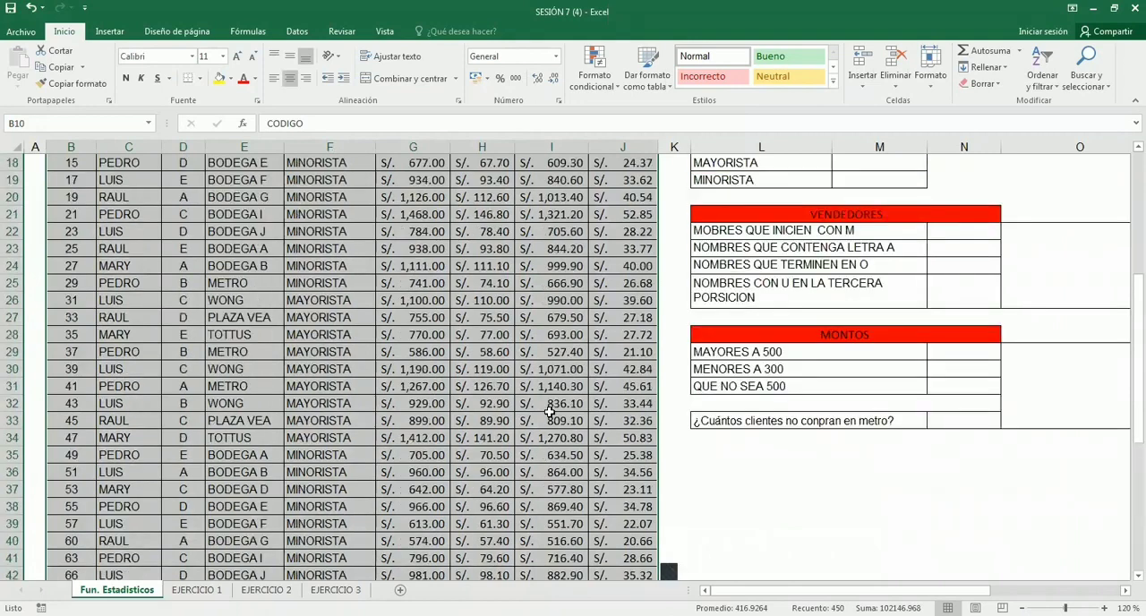
scroll(550, 411, up, 2)
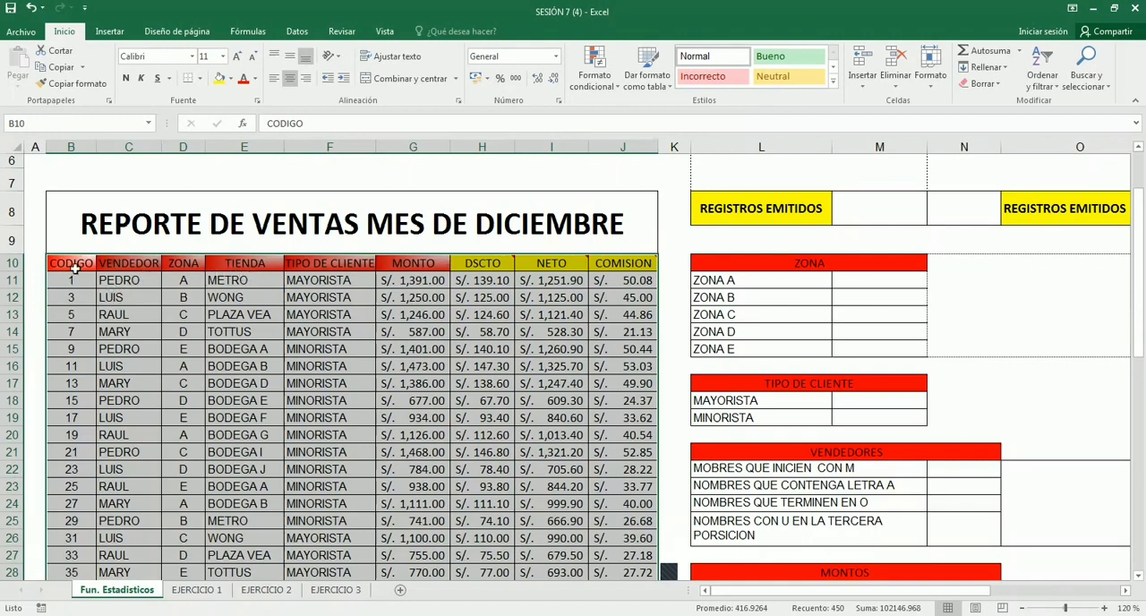
drag(551, 280, 634, 445)
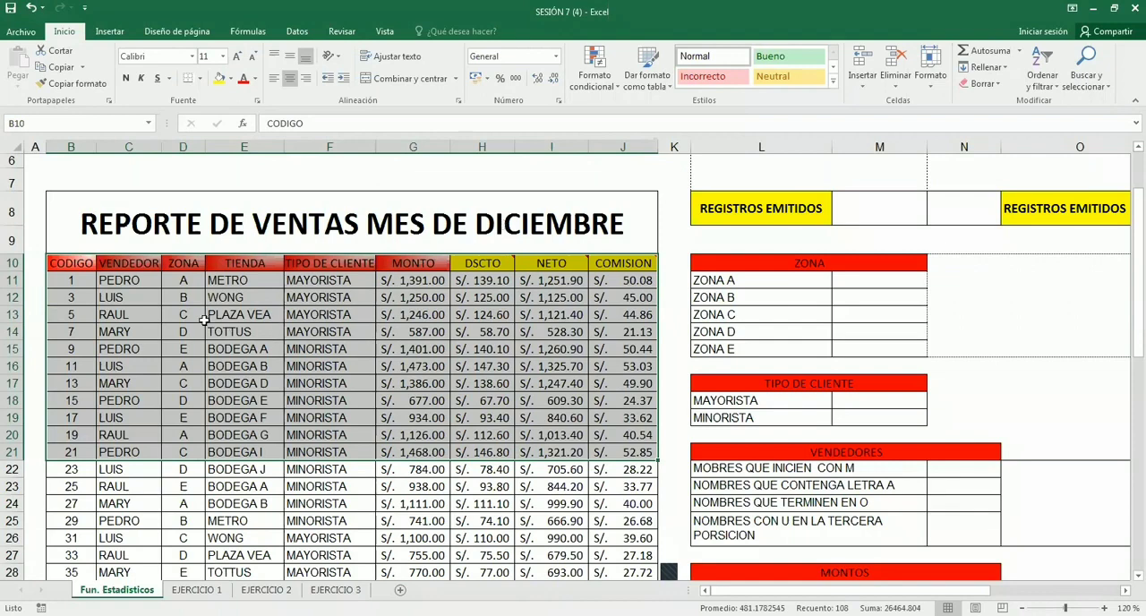
- Compare the records-only range B11:J59 with the block B10:J28 that includes the header row
click(72, 280)
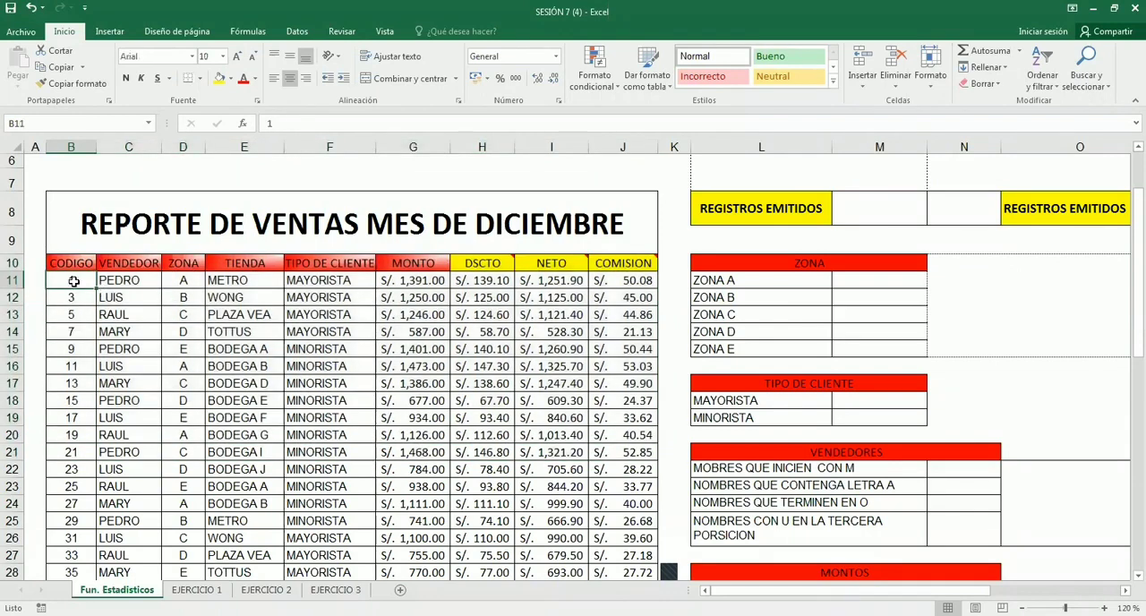
drag(72, 280, 560, 498)
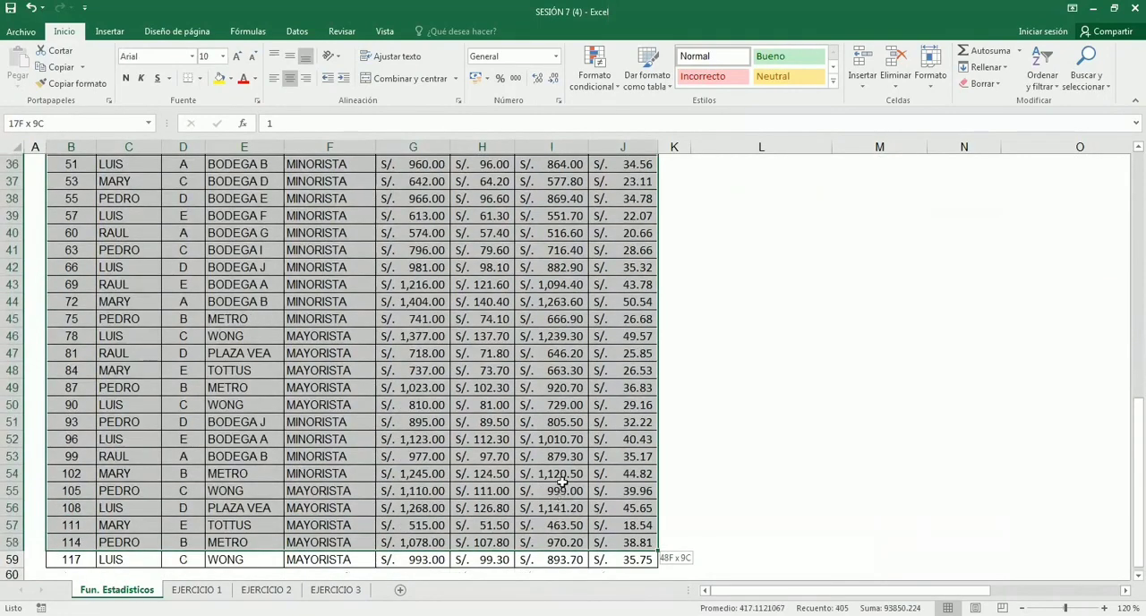
key(shift+Down)
key(shift+Down)
scroll(562, 484, up, 10)
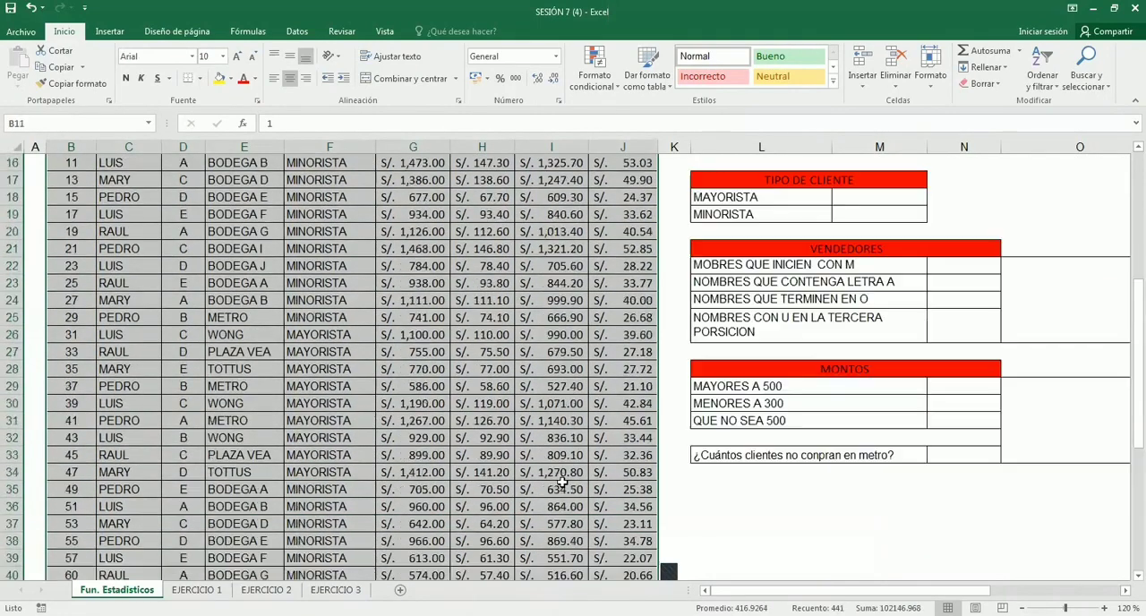
click(343, 367)
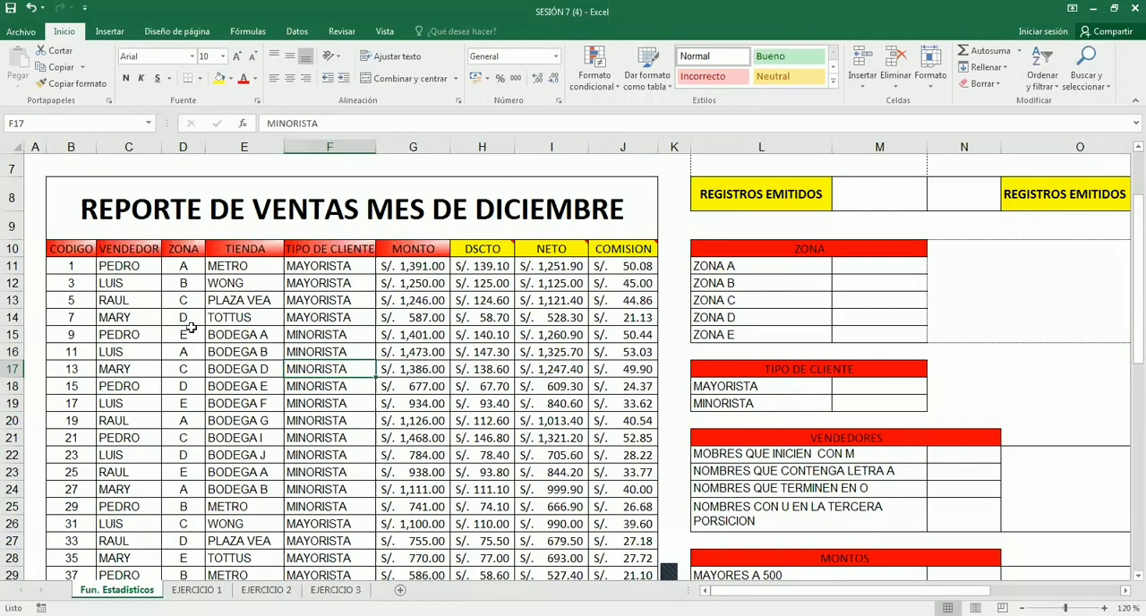
drag(72, 248, 613, 527)
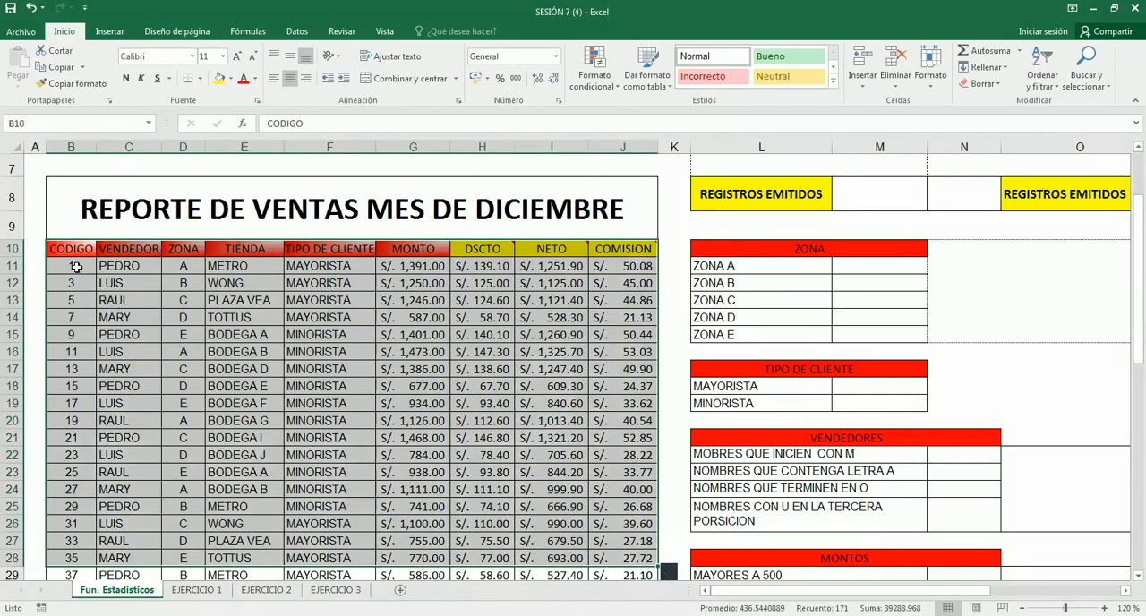
- Examine the CODIGO values in B11:B28 and the VENDEDOR entries below their header
drag(78, 265, 65, 560)
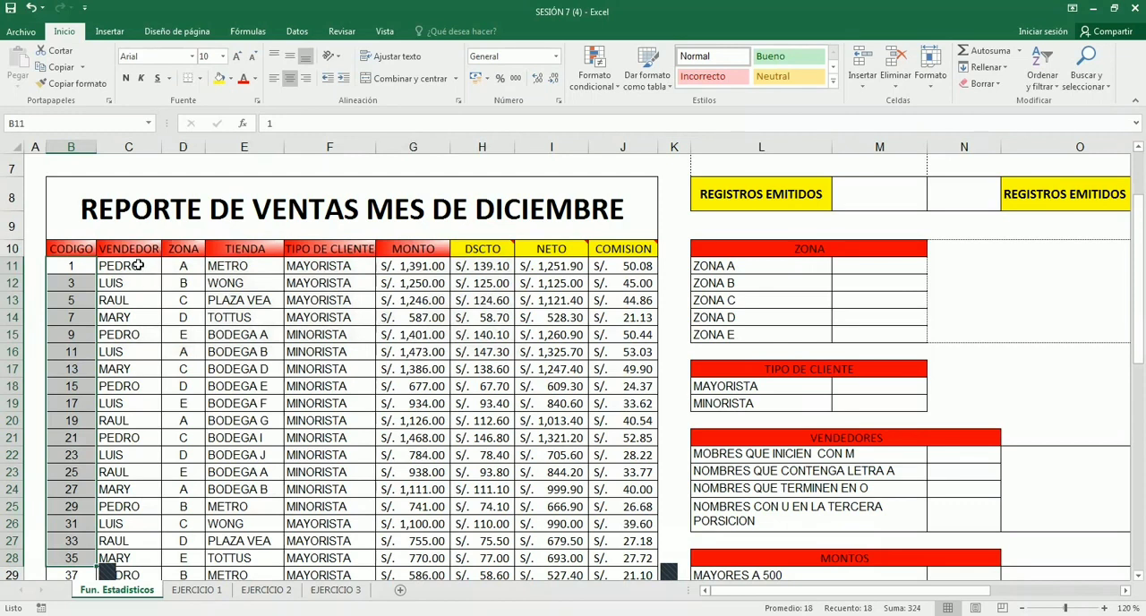
drag(139, 261, 130, 523)
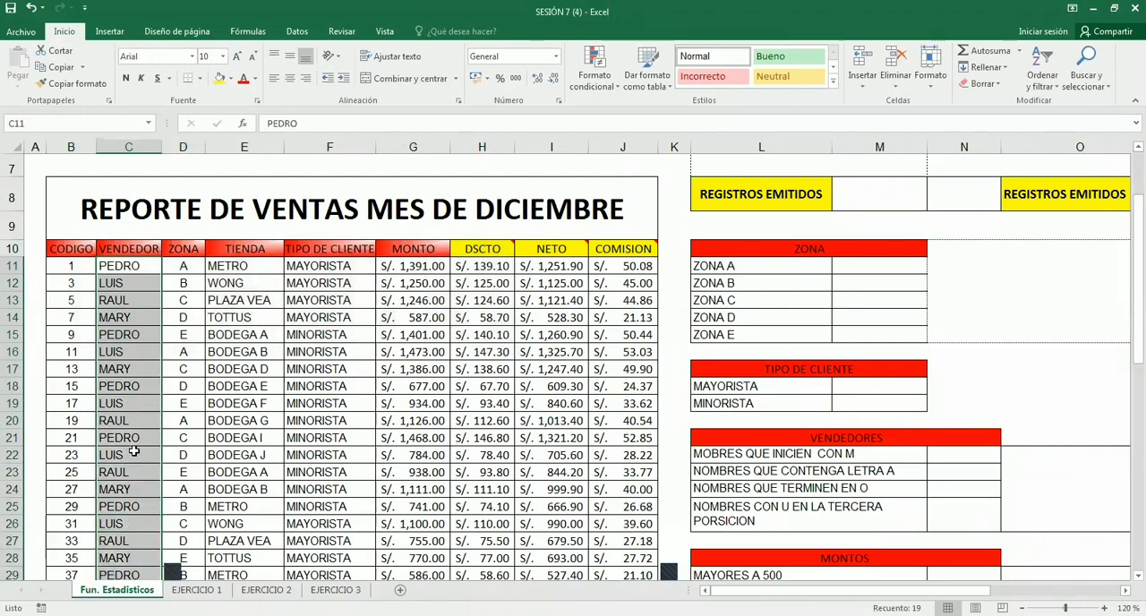
drag(128, 266, 129, 520)
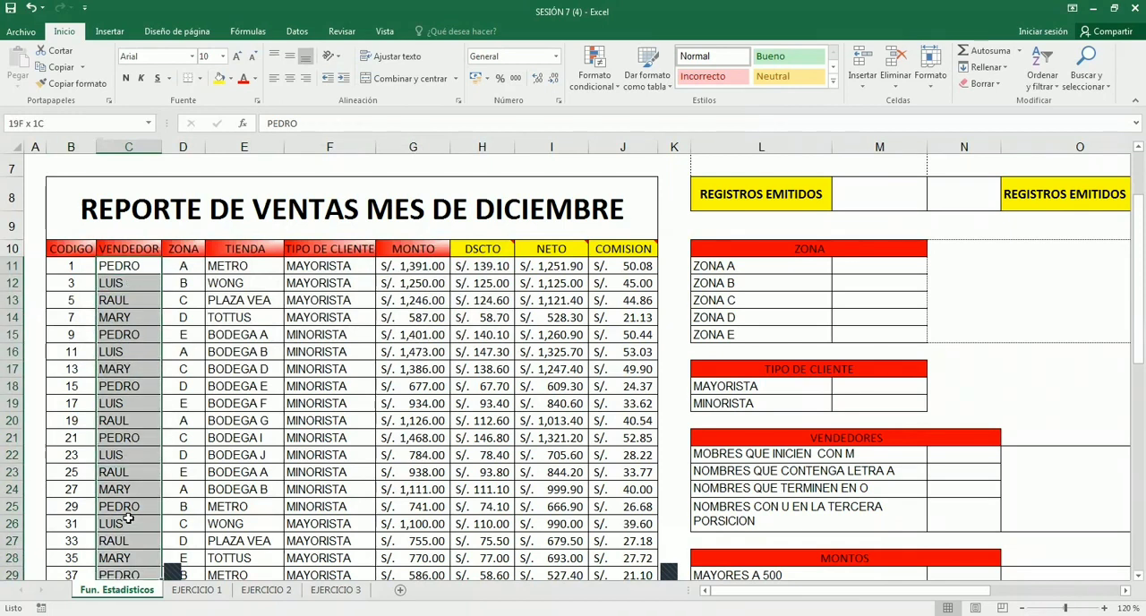
click(144, 268)
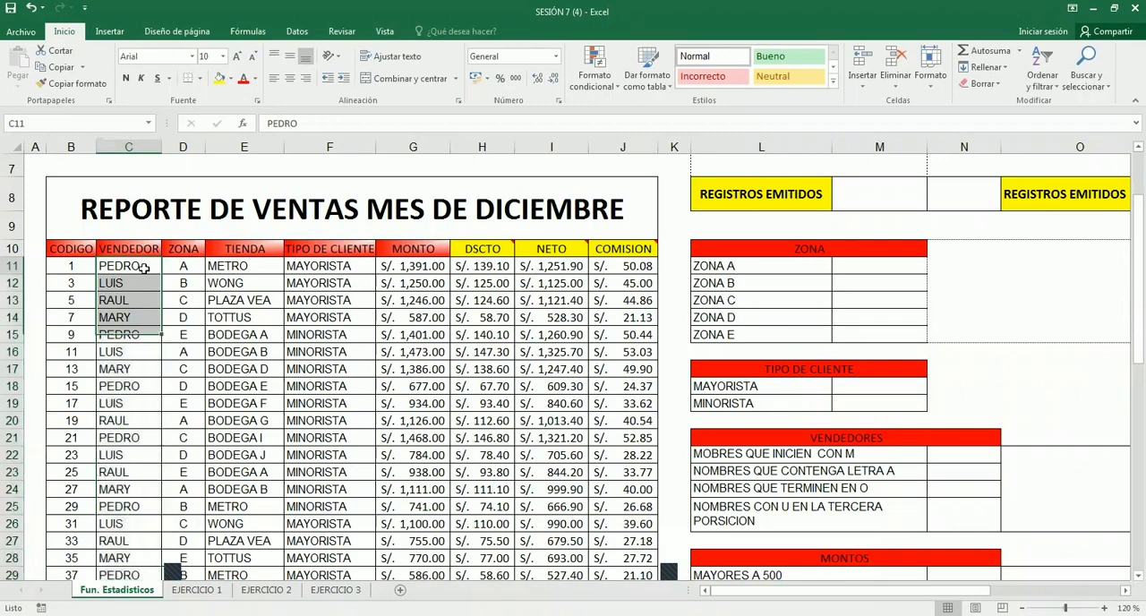
- Examine the VENDEDOR column's entries from C11 downwards, covering C11:C23, C11:C25 and C11:C28
drag(144, 268, 170, 575)
scroll(135, 523, down, 2)
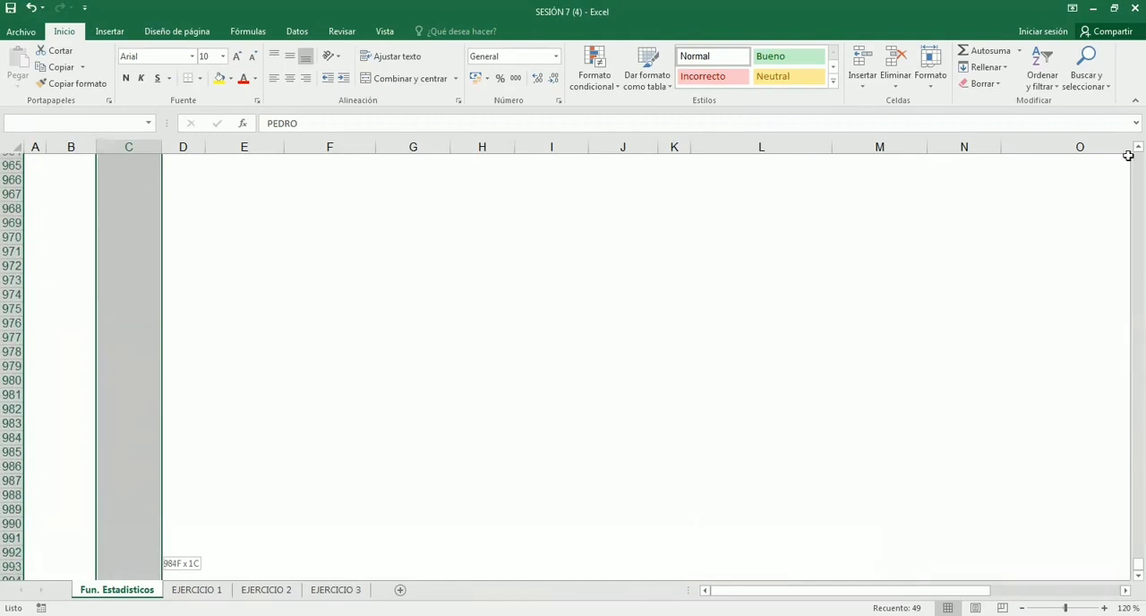
drag(127, 323, 125, 523)
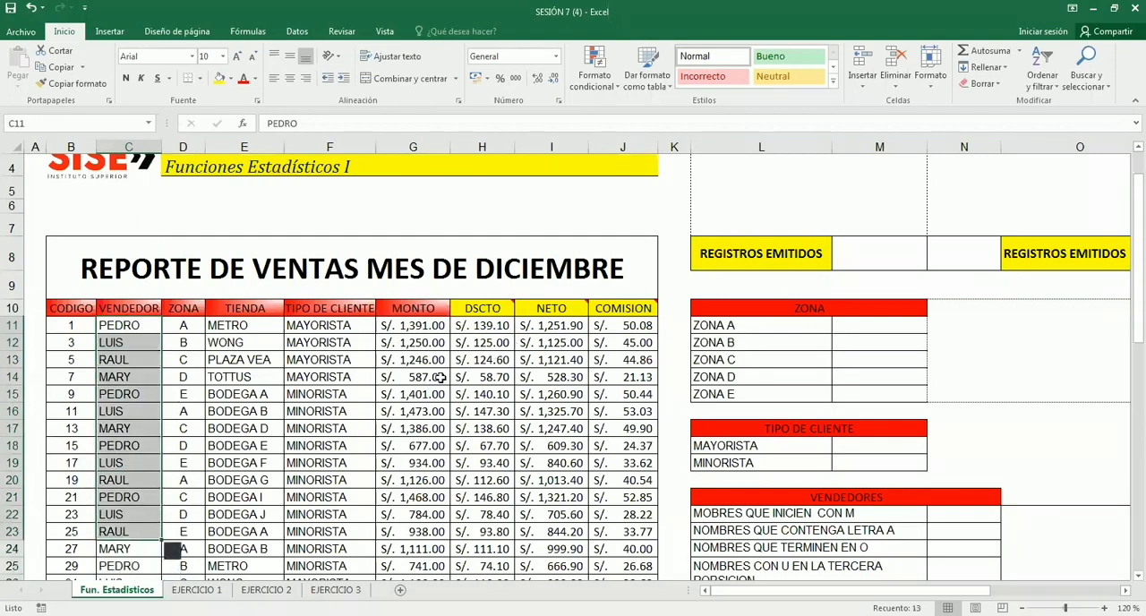
scroll(440, 377, down, 3)
drag(127, 277, 109, 507)
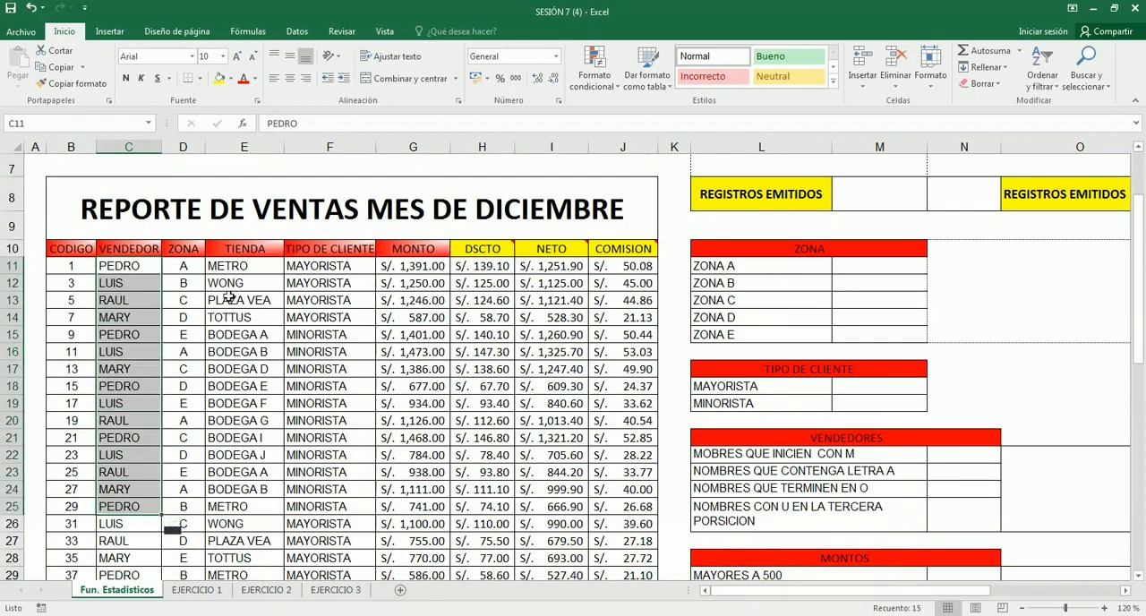
drag(121, 266, 114, 524)
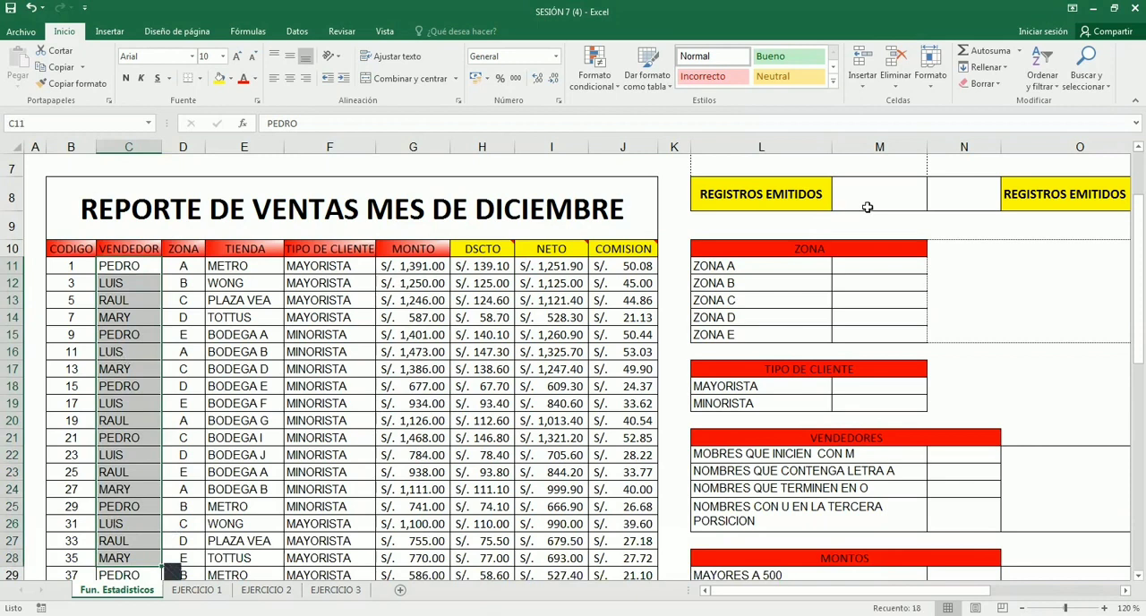
click(140, 264)
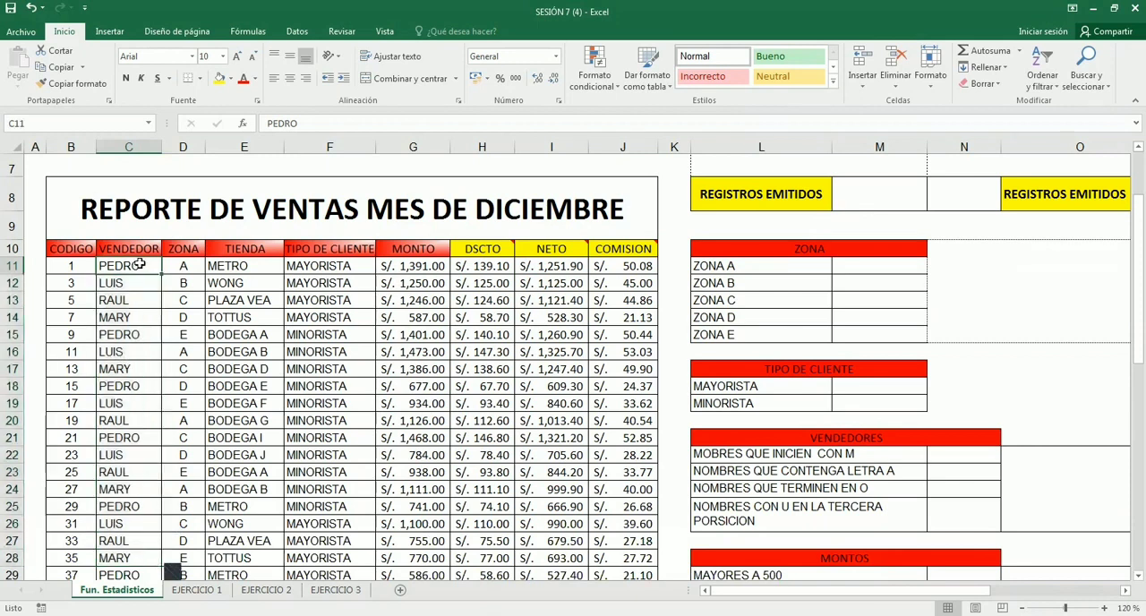
drag(139, 264, 125, 526)
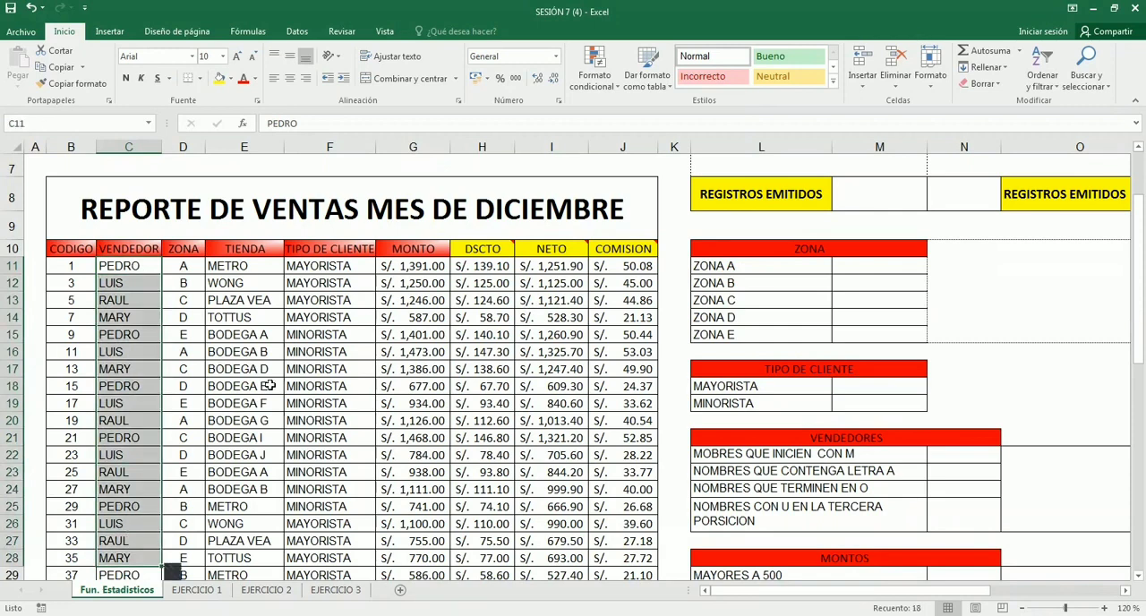
- Examine the CODIGO header and its values B11:B28, plus sample cells under ZONA, TIPO DE CLIENTE and COMISION
scroll(269, 385, down, 1)
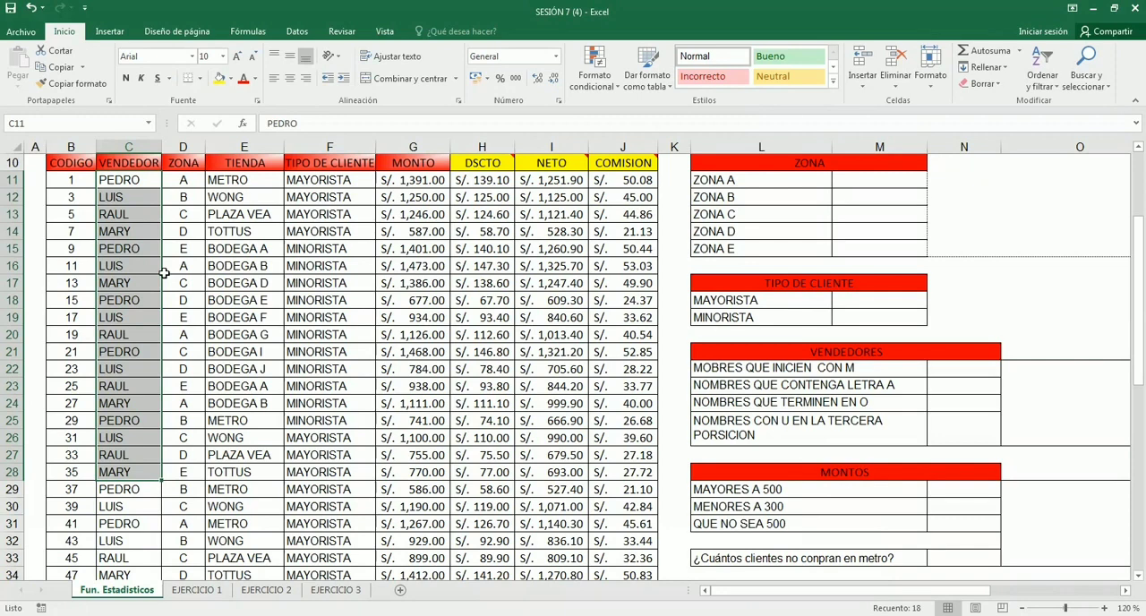
click(302, 264)
scroll(289, 367, up, 2)
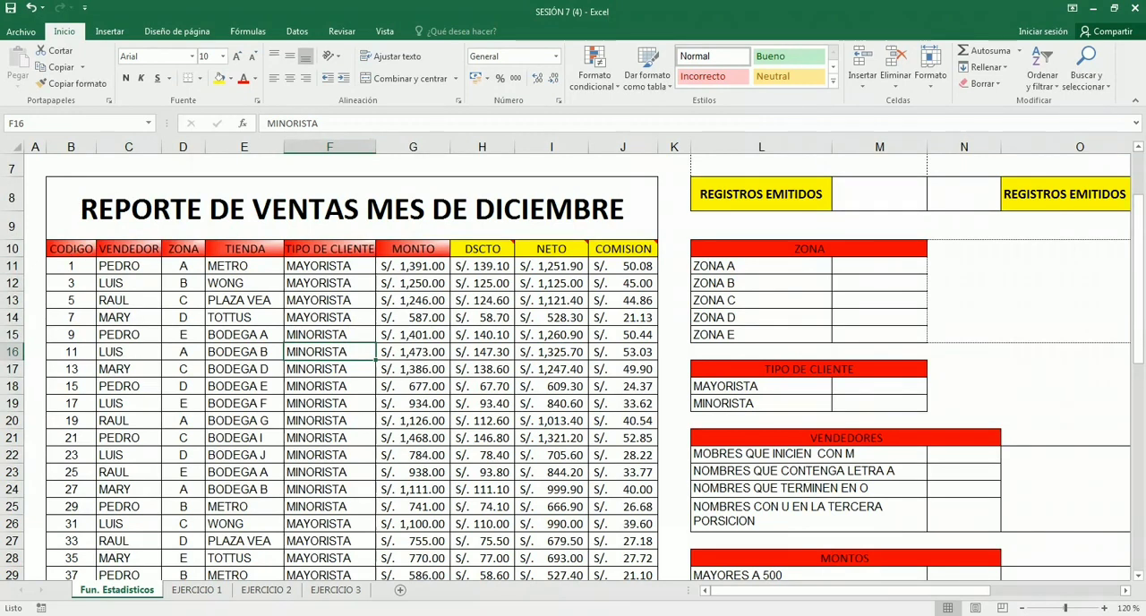
ctrl+scroll(423, 463, up, 3)
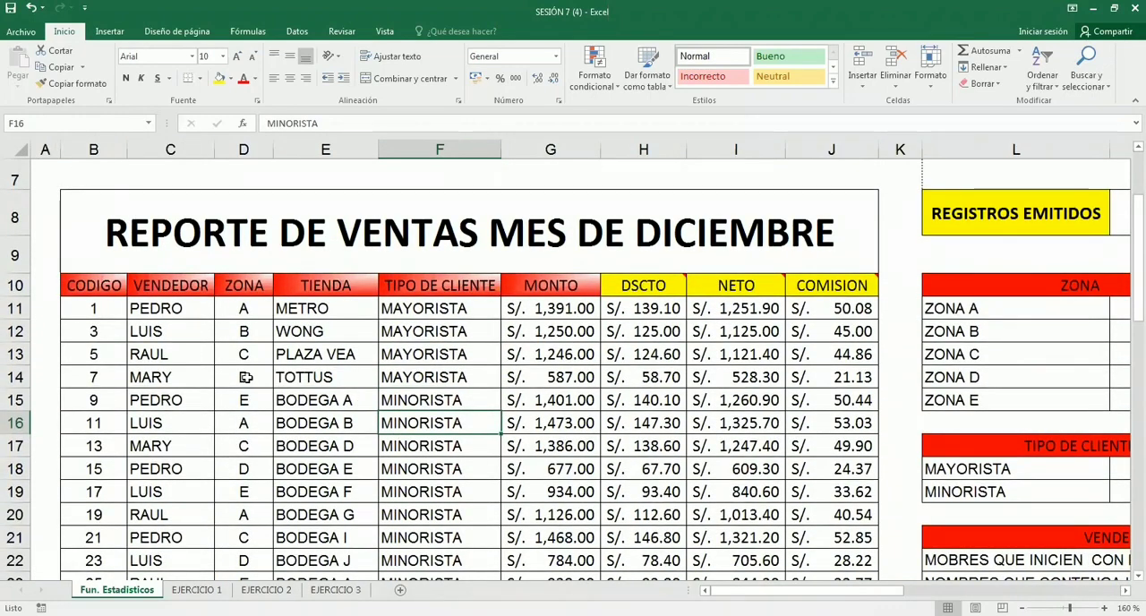
scroll(245, 377, down, 1)
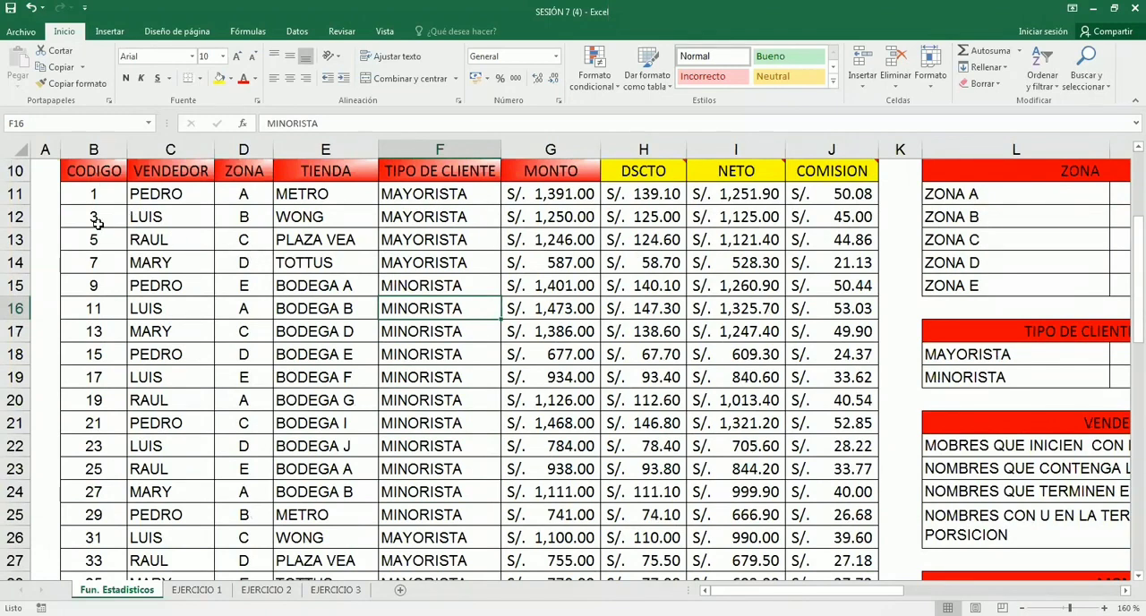
click(93, 175)
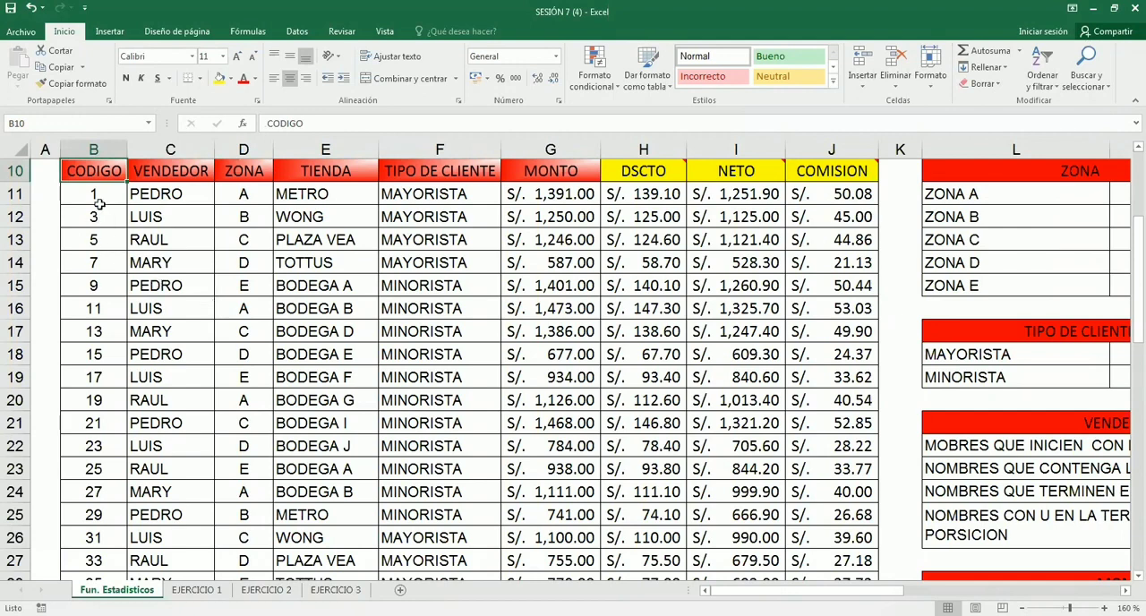
drag(105, 191, 83, 538)
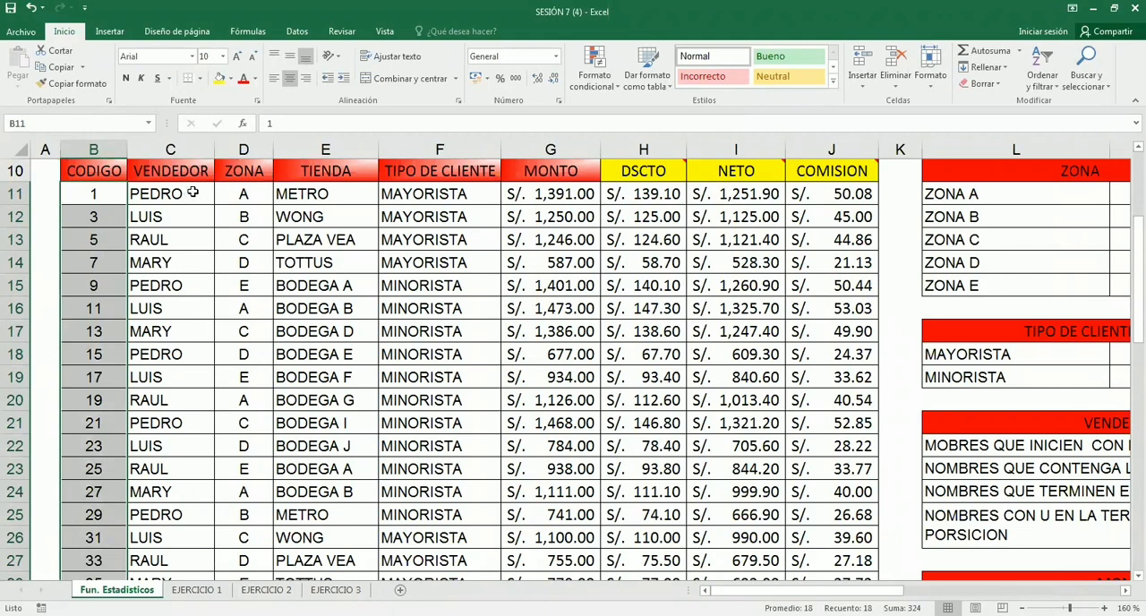
drag(225, 195, 234, 260)
drag(399, 217, 483, 236)
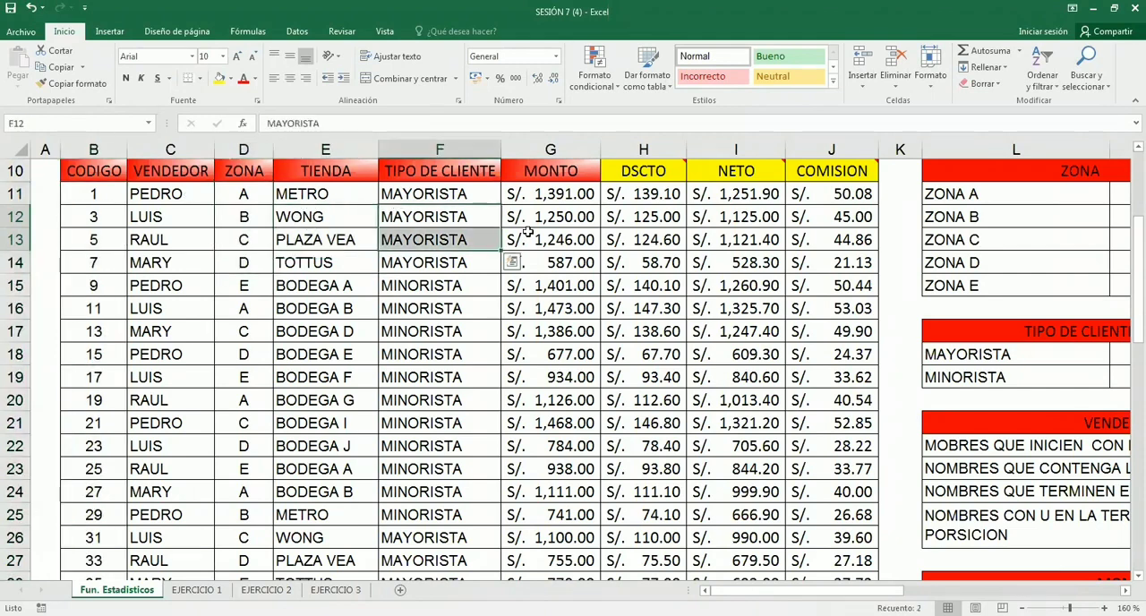
click(528, 236)
click(862, 266)
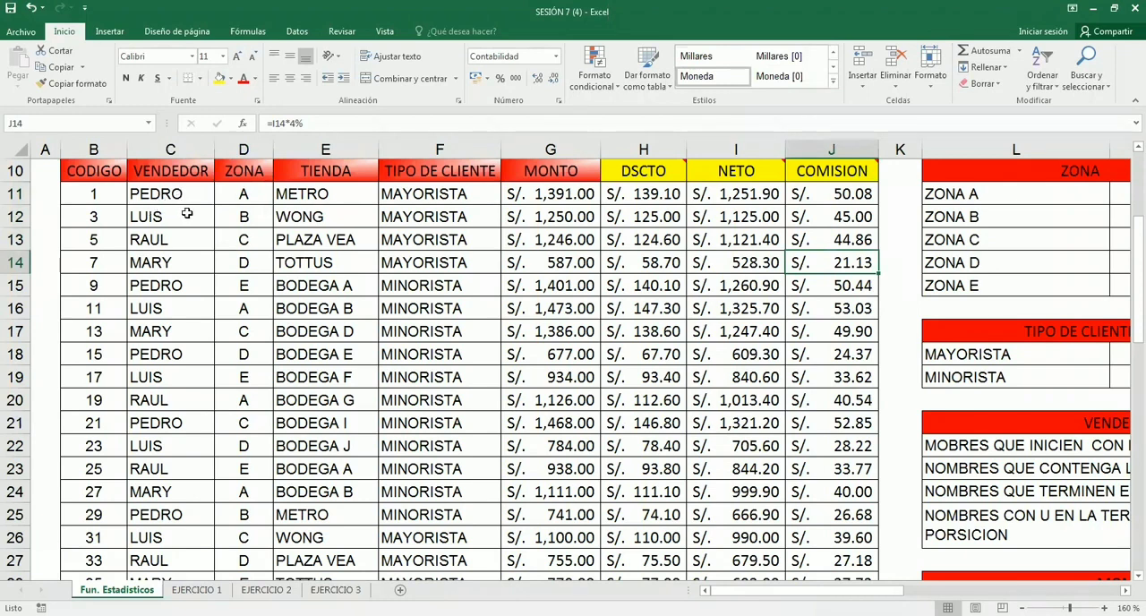
- Try to select the whole sales table at once from the CODIGO header B10 and check which rows it covers
click(82, 171)
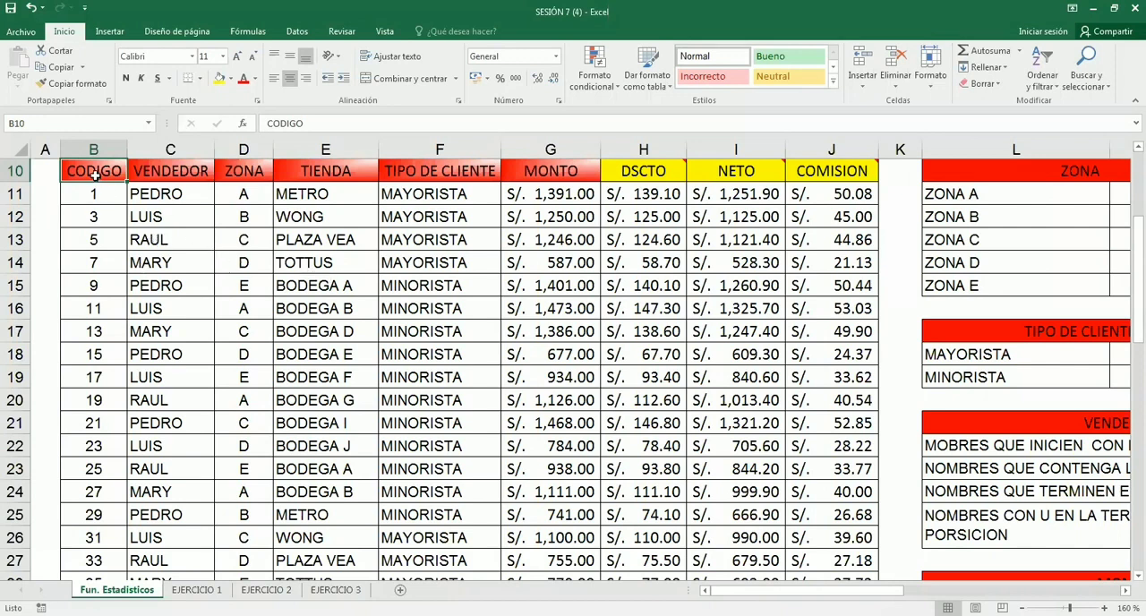
key(ctrl)
key(ctrl)
key(ctrl)
key(ctrl)
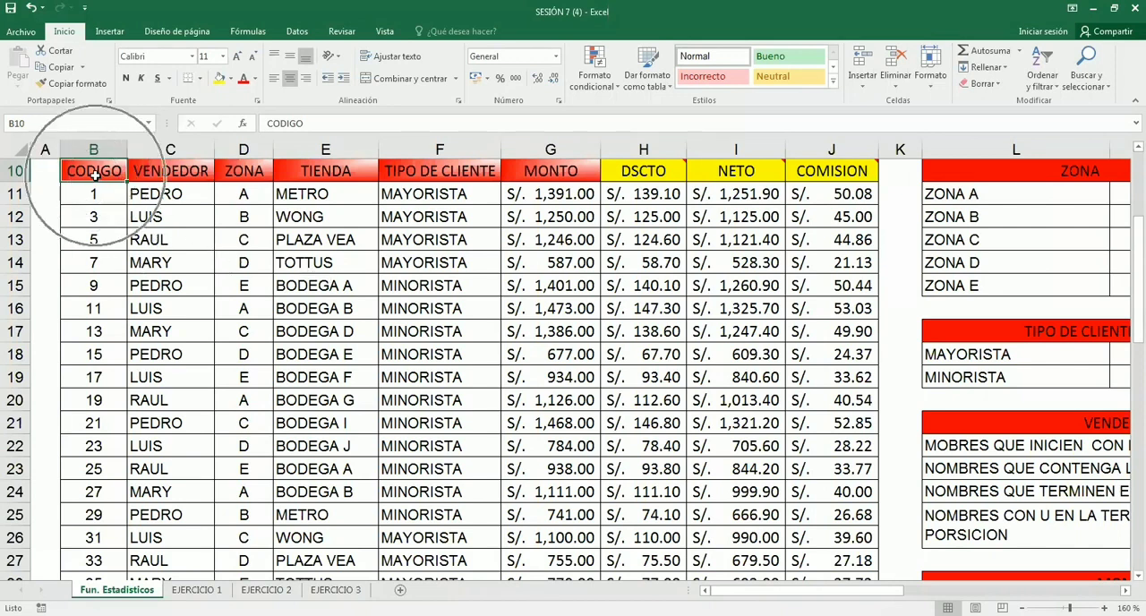
key(ctrl)
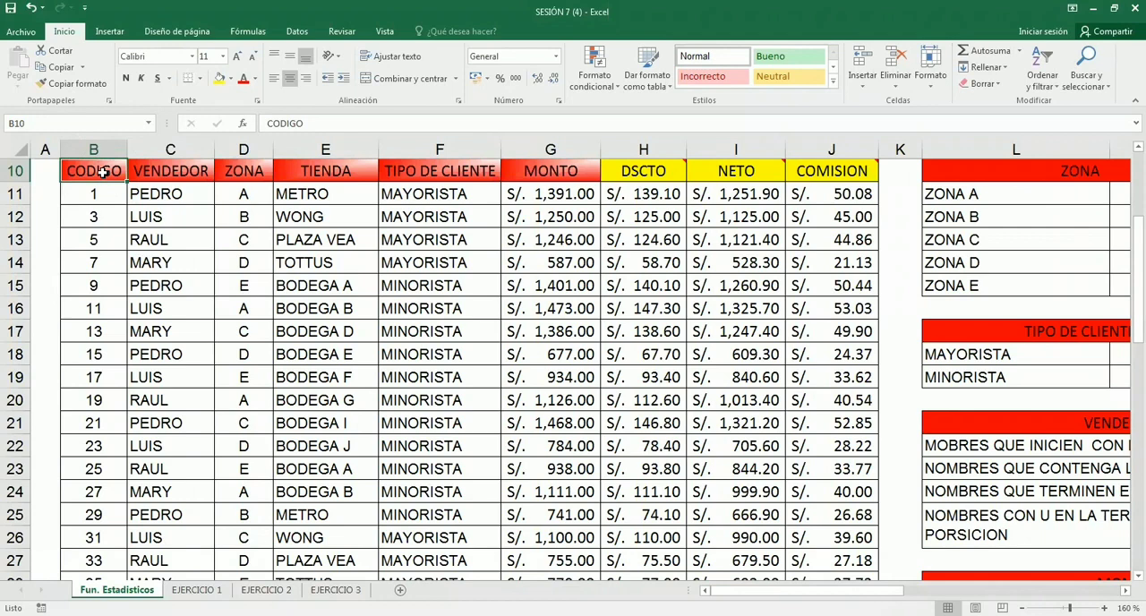
scroll(248, 333, up, 1)
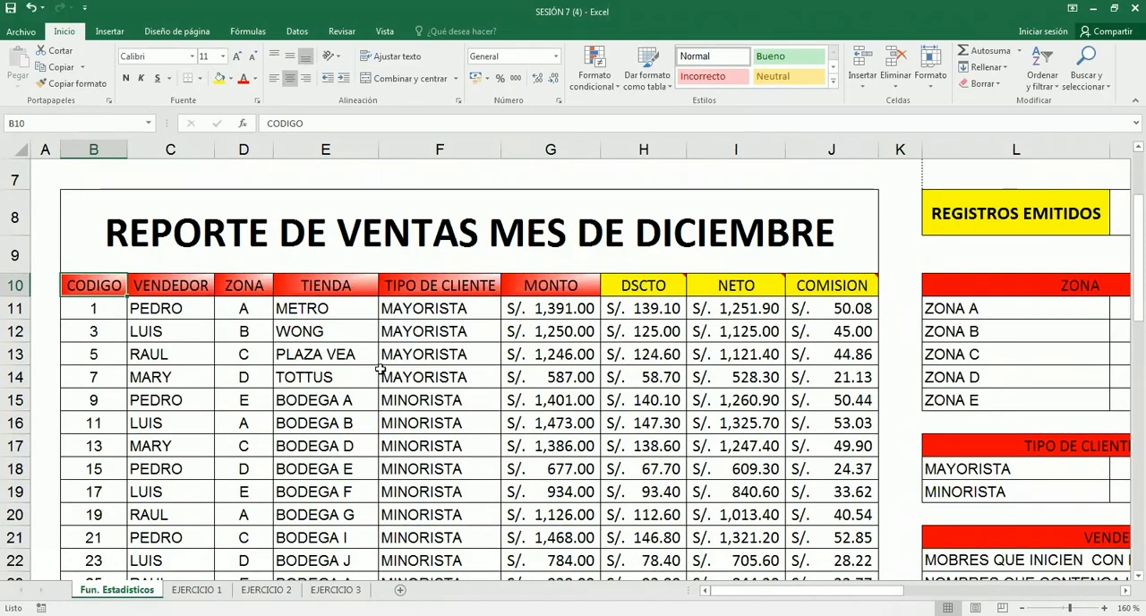
key(ctrl+a)
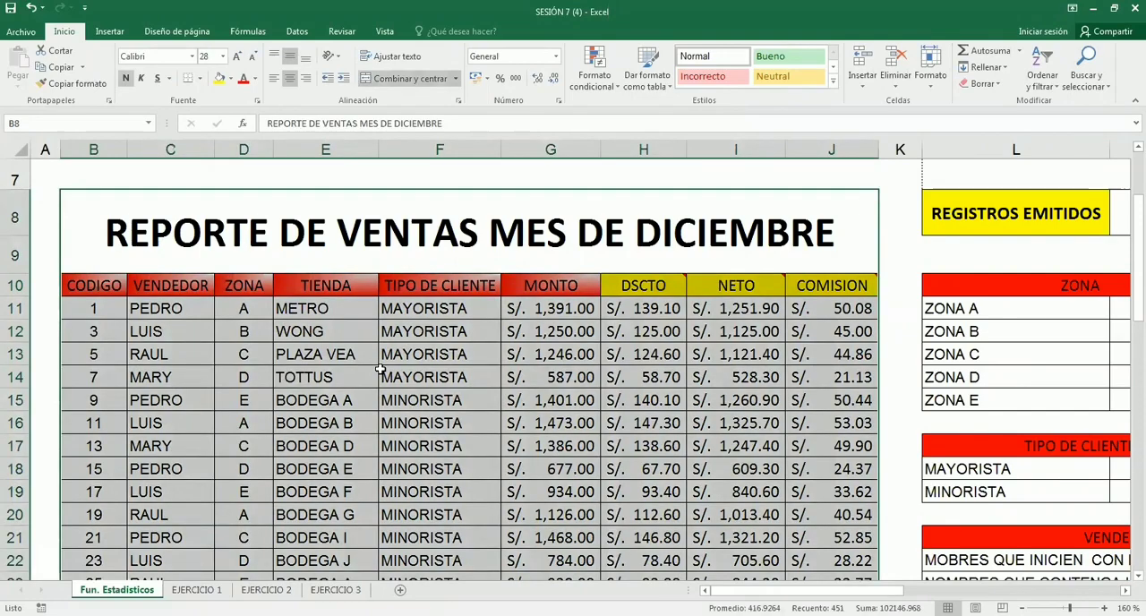
scroll(380, 369, down, 6)
scroll(380, 369, down, 3)
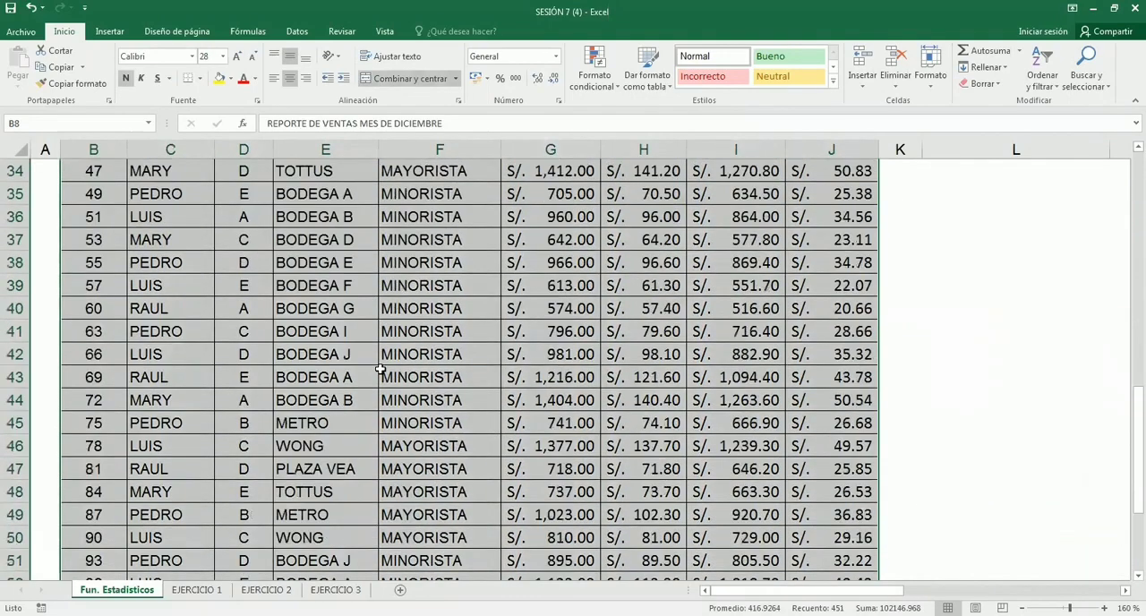
scroll(381, 369, up, 4)
scroll(381, 369, up, 6)
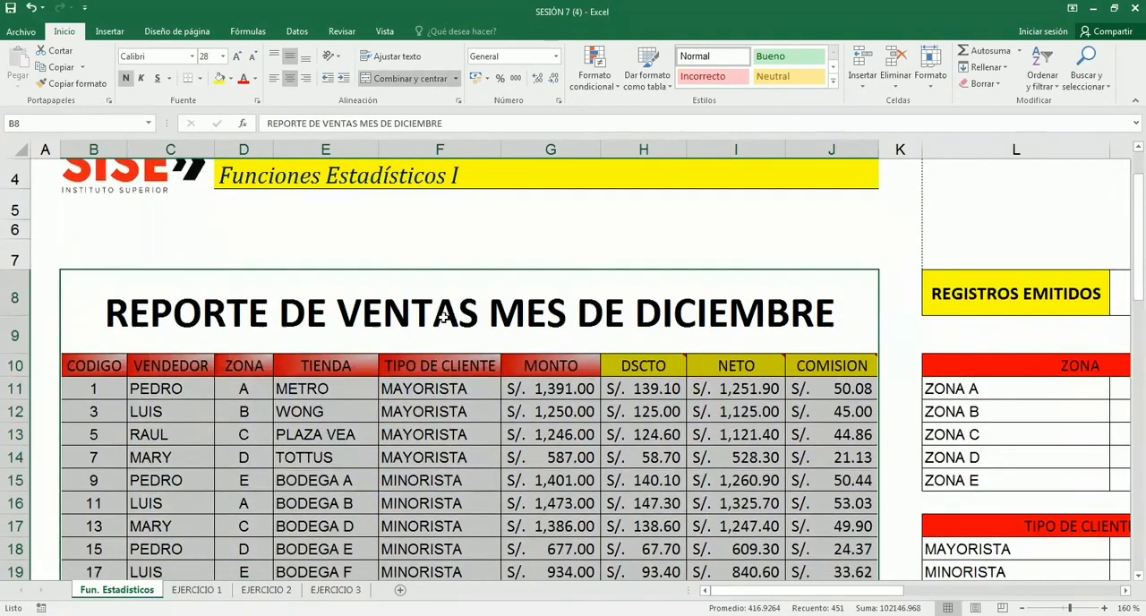
scroll(230, 355, down, 1)
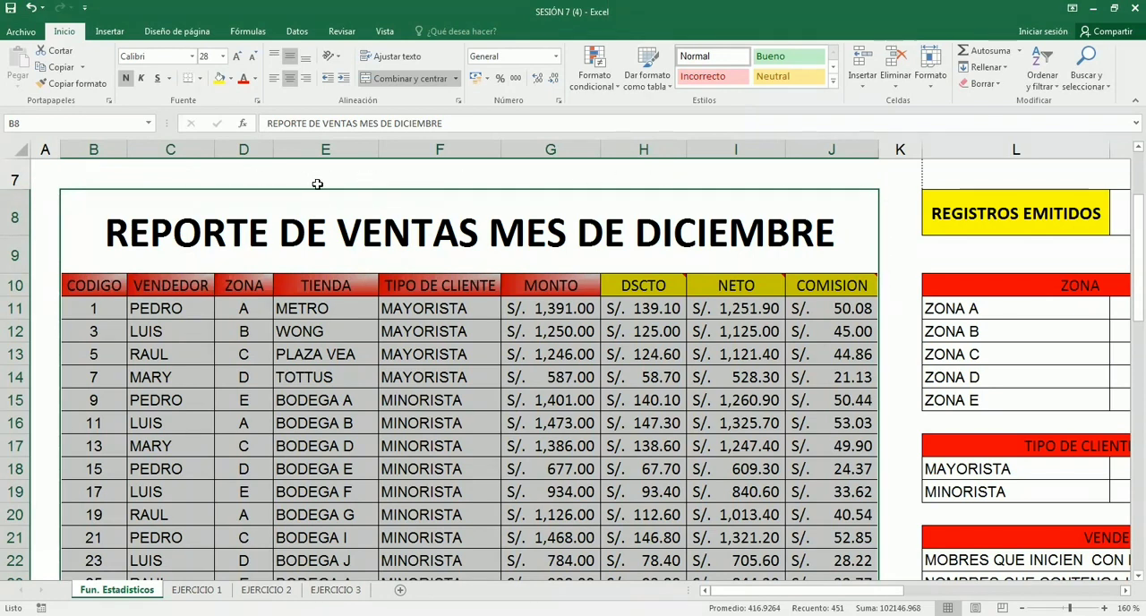
- Try selecting the table manually without the title, from the CODIGO header B10 through H25
click(353, 237)
click(353, 237)
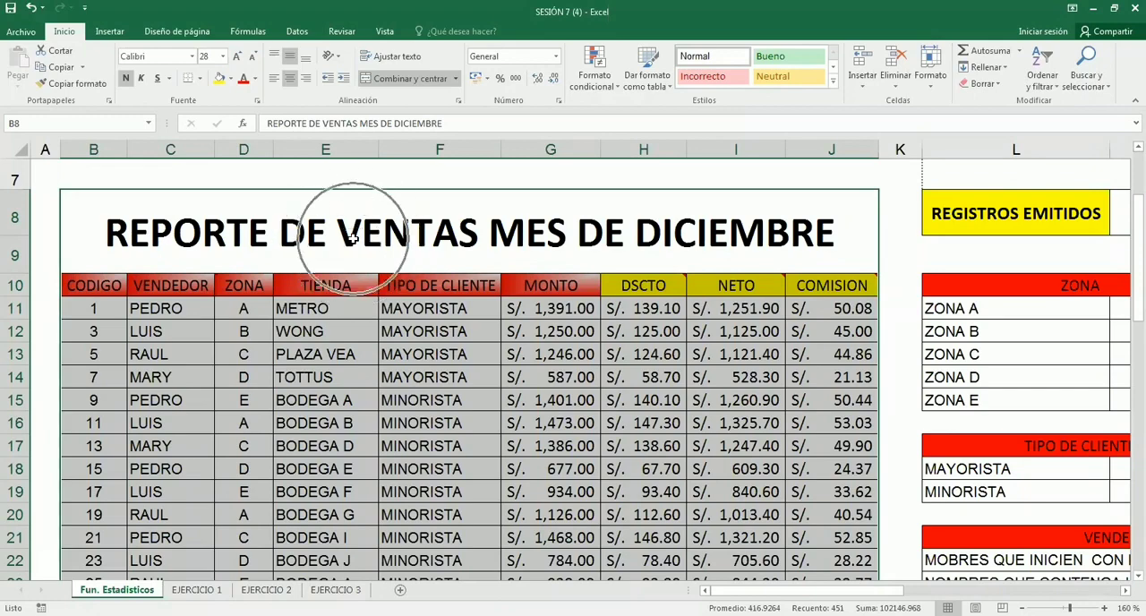
click(329, 288)
scroll(353, 148, down, 1)
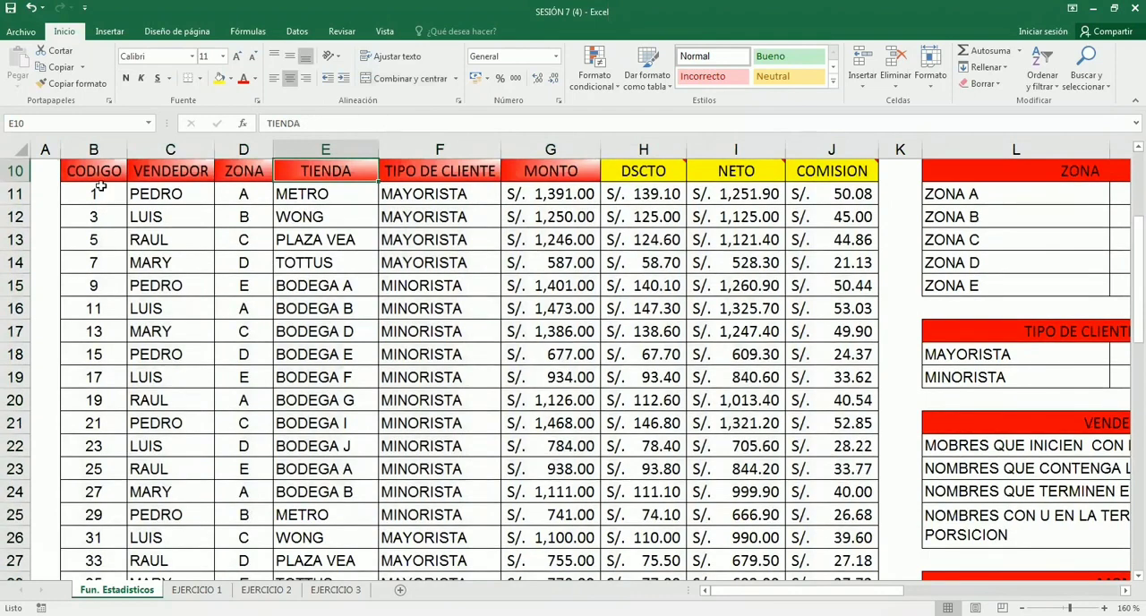
click(89, 172)
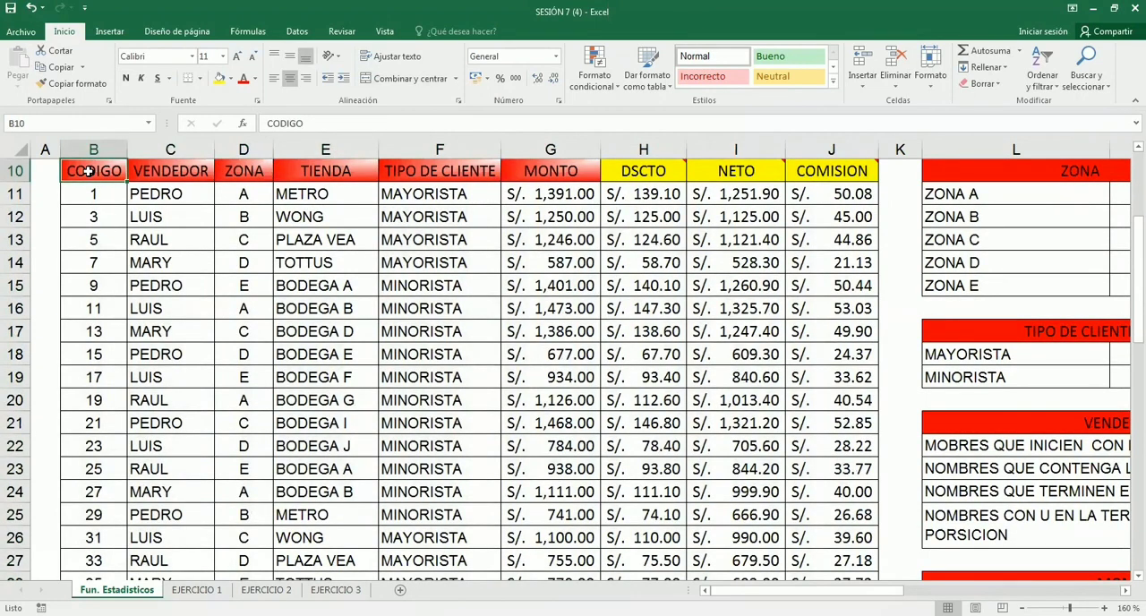
drag(89, 172, 668, 511)
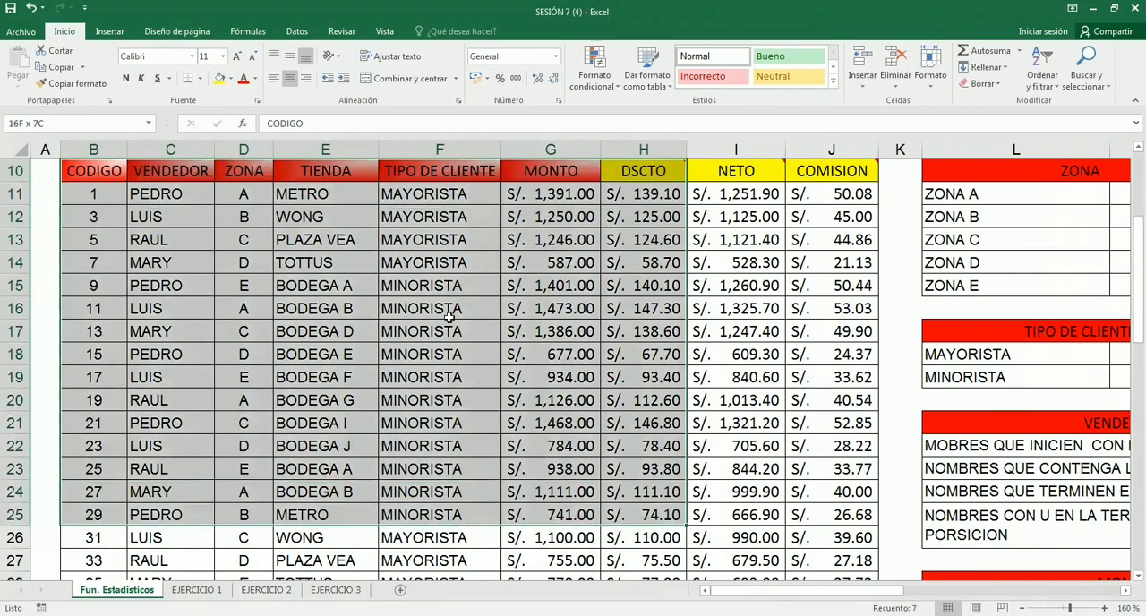
click(190, 258)
scroll(269, 377, up, 1)
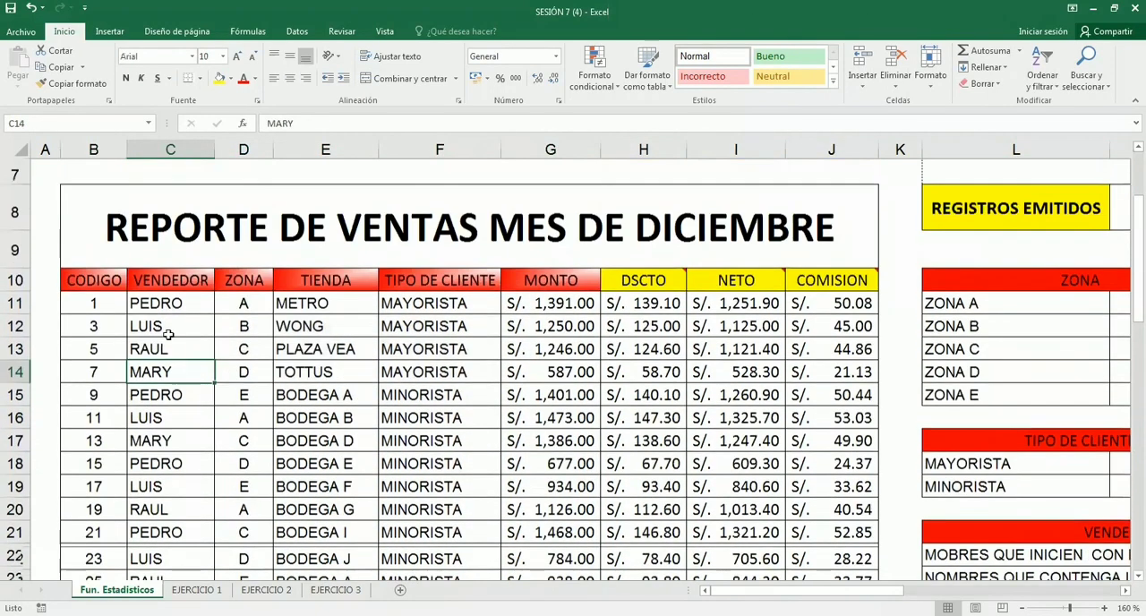
- Select the sales table B10:J59, extending from the CODIGO header across to COMISION and down to the last record
click(96, 284)
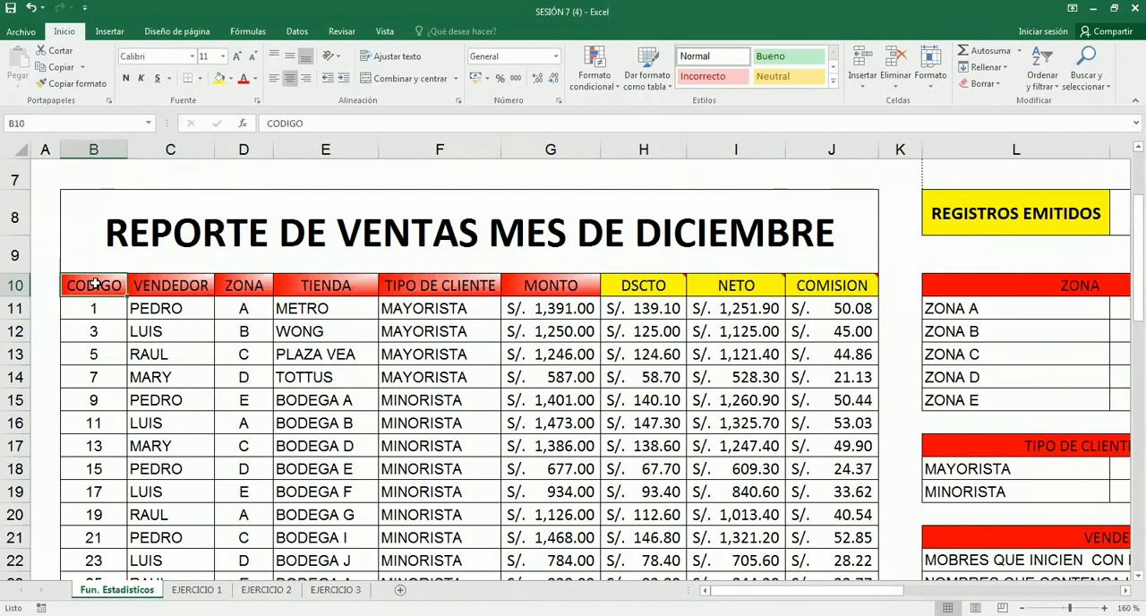
click(95, 283)
key(ctrl)
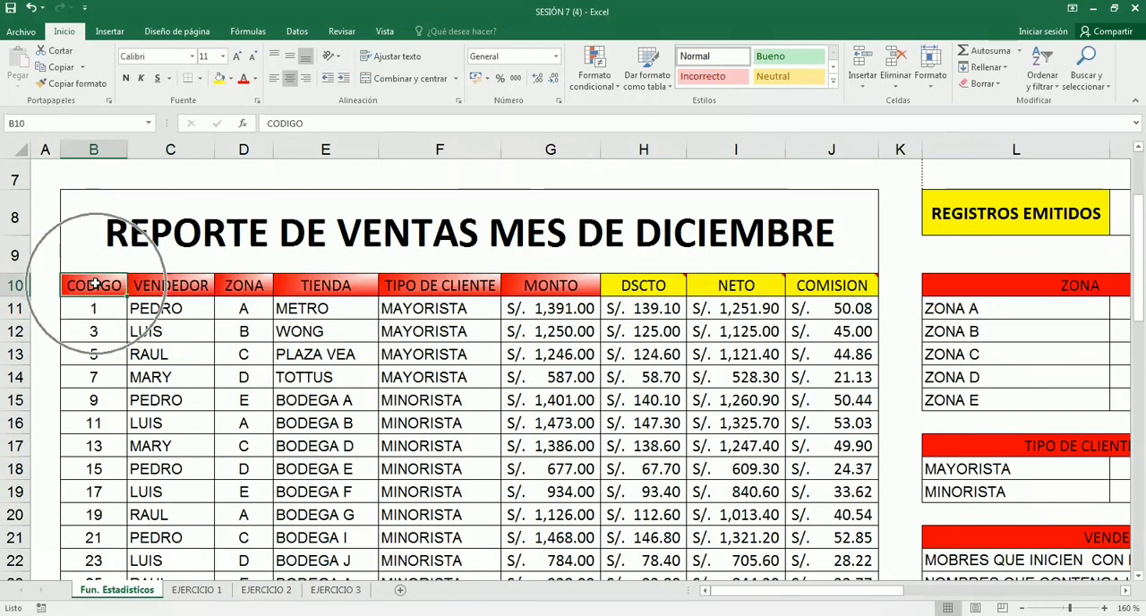
key(ctrl)
key(ctrl)
key(ctrl)
key(ctrl)
key(ctrl)
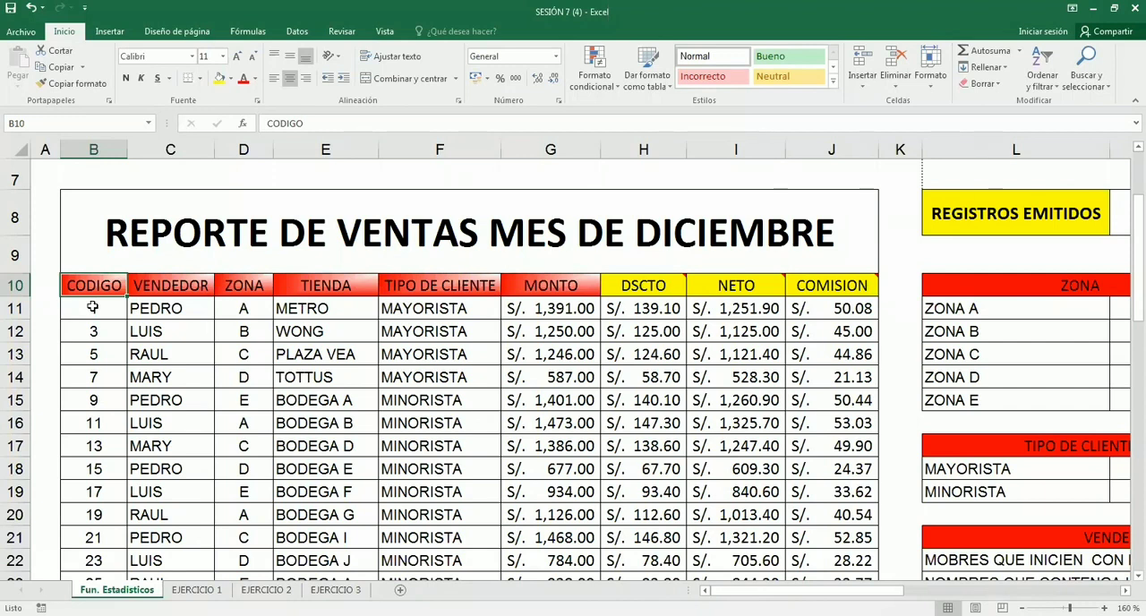
key(ctrl+shift+Right)
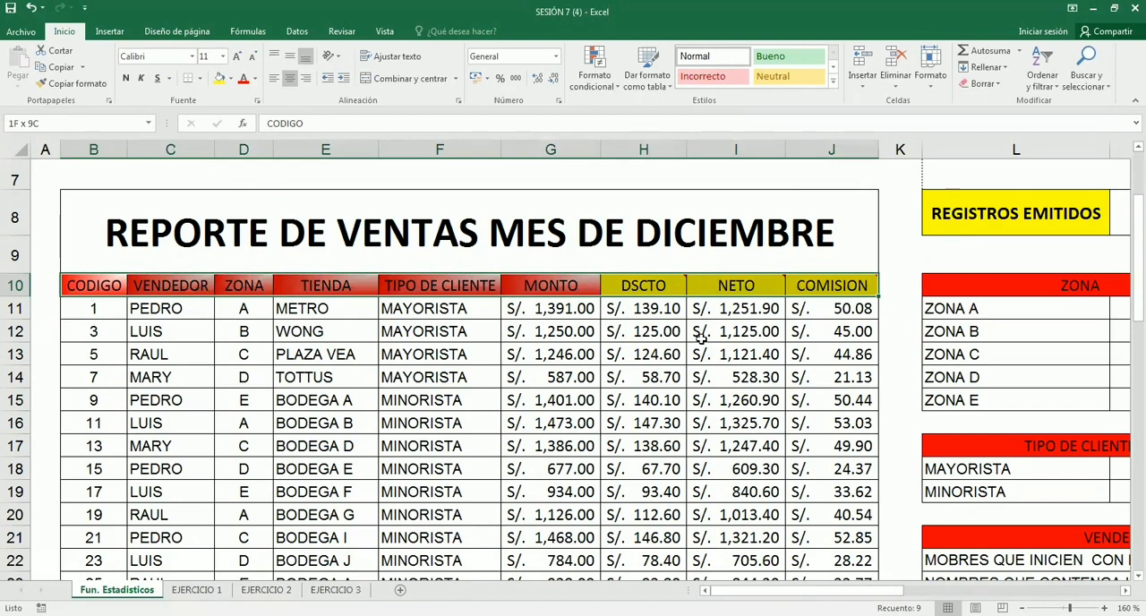
key(ctrl+shift+Down)
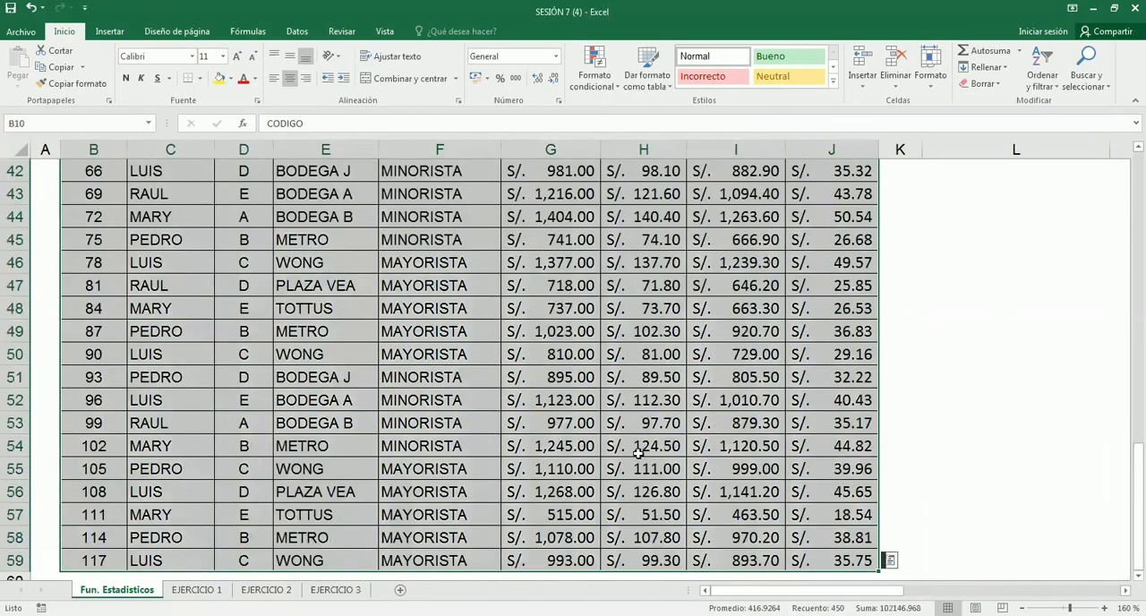
scroll(638, 454, down, 2)
scroll(639, 454, up, 1)
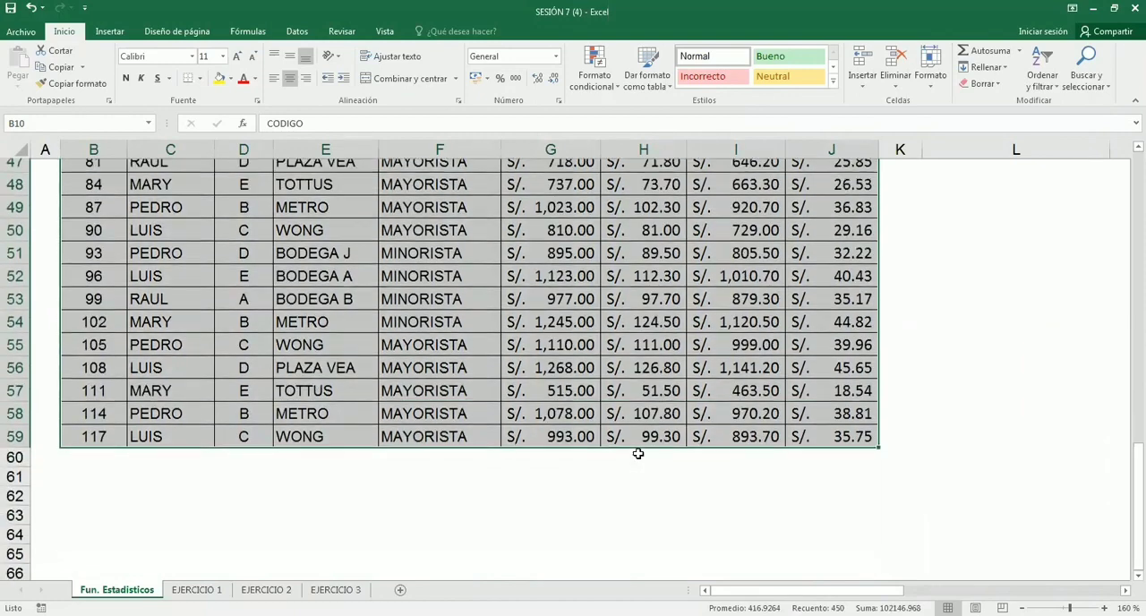
- Review the selected sales table from the CODIGO to COMISION headers in row 10 down to the last record in row 59
scroll(638, 454, up, 14)
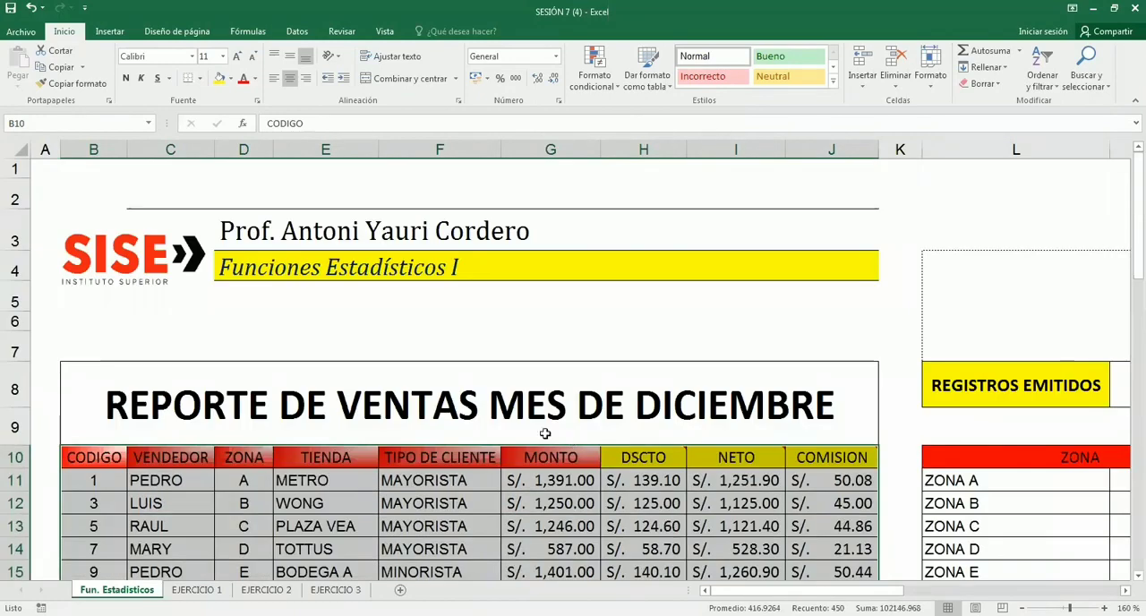
scroll(546, 434, down, 2)
scroll(228, 354, up, 1)
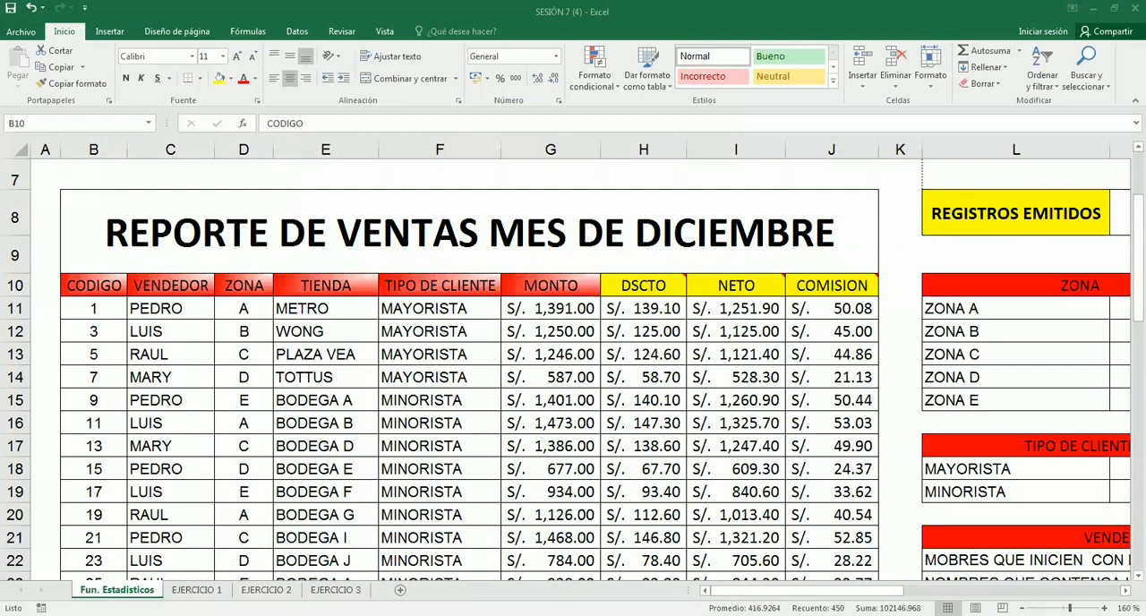
click(525, 405)
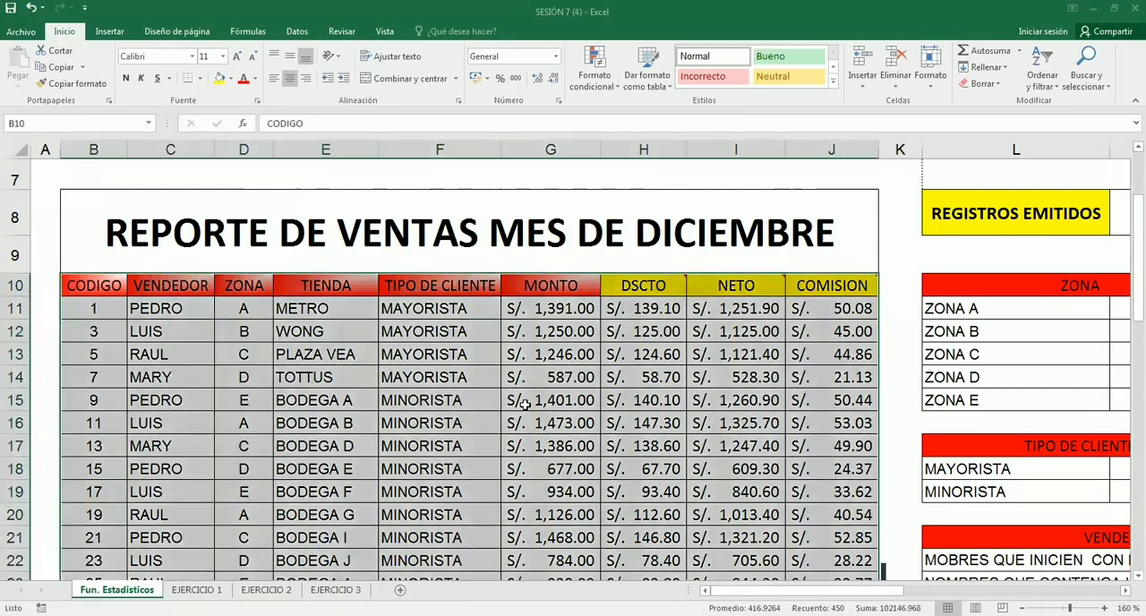
scroll(526, 405, down, 1)
scroll(526, 405, up, 1)
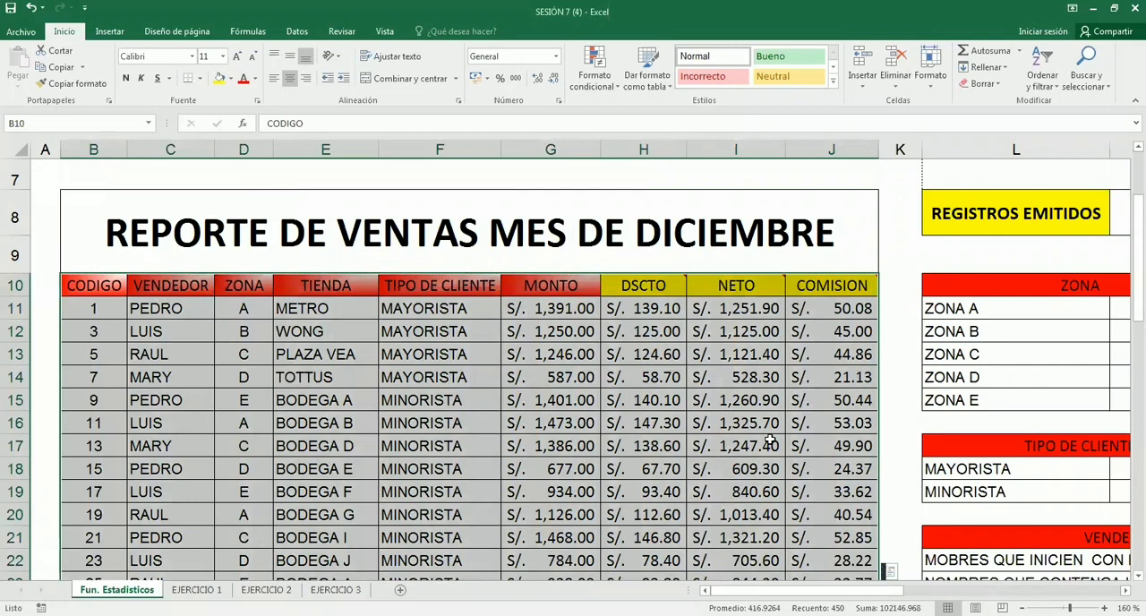
scroll(770, 441, down, 8)
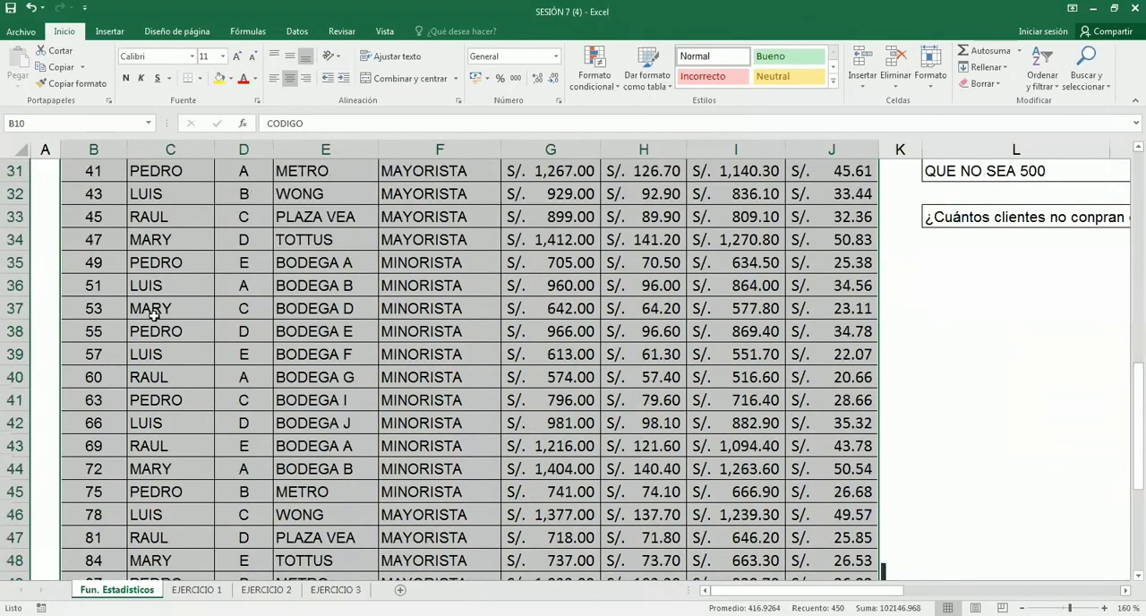
scroll(751, 433, down, 7)
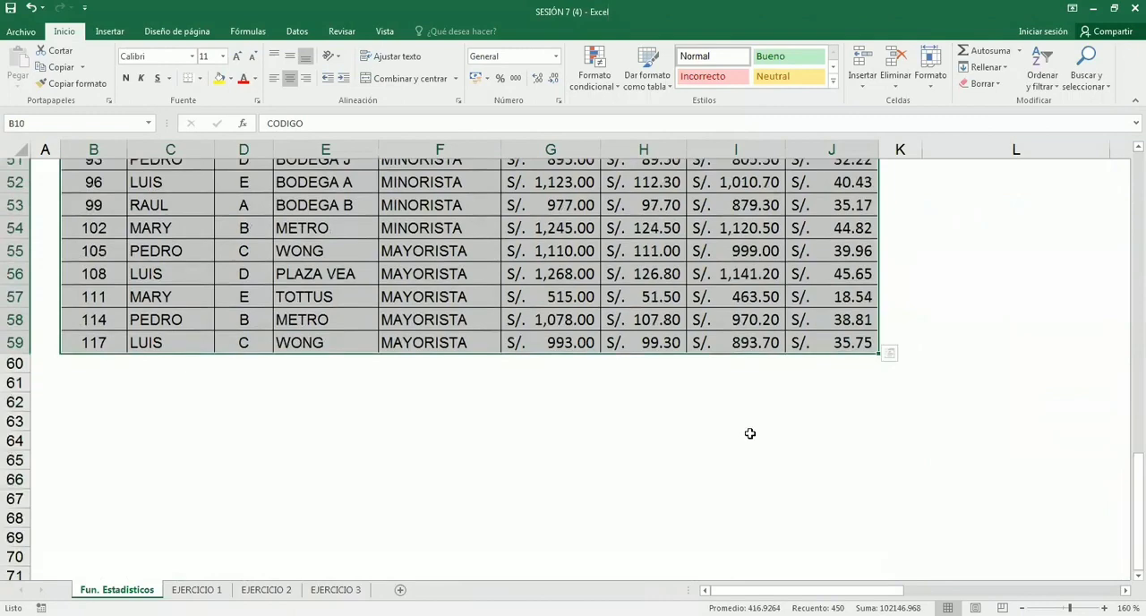
scroll(750, 433, up, 15)
scroll(751, 433, down, 2)
scroll(306, 334, up, 1)
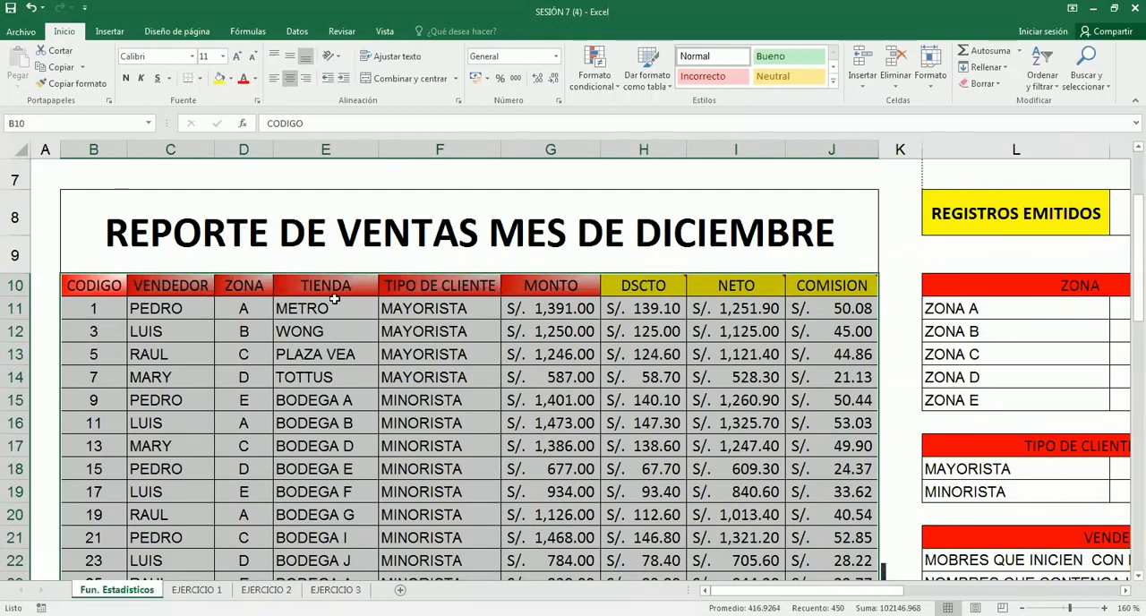
scroll(387, 351, down, 1)
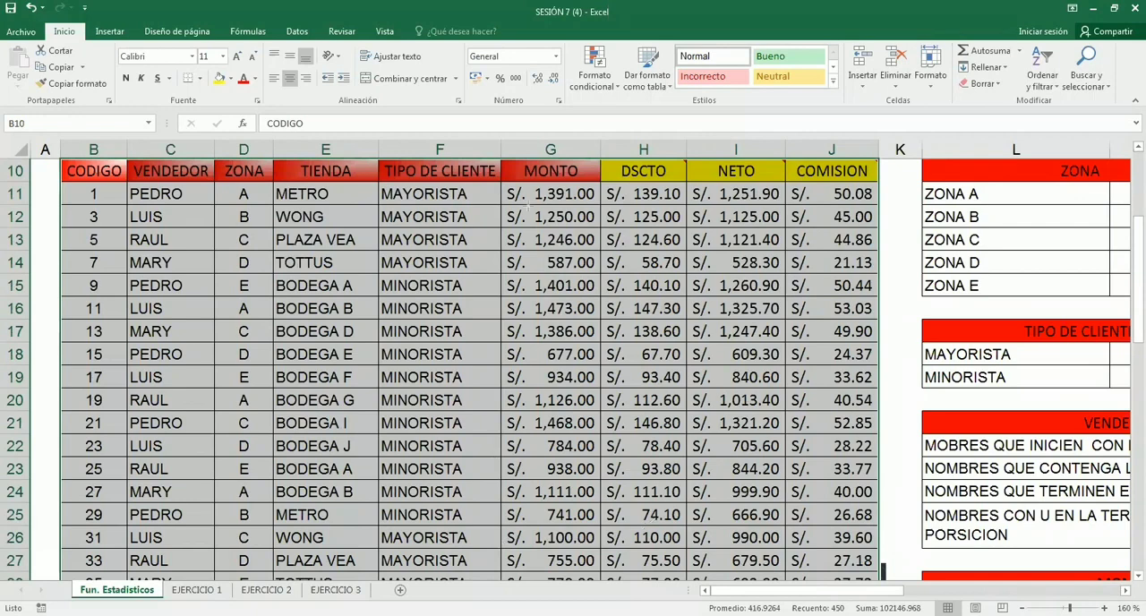
mouse_move(53, 152)
mouse_down()
mouse_move(246, 185)
mouse_move(883, 185)
mouse_up()
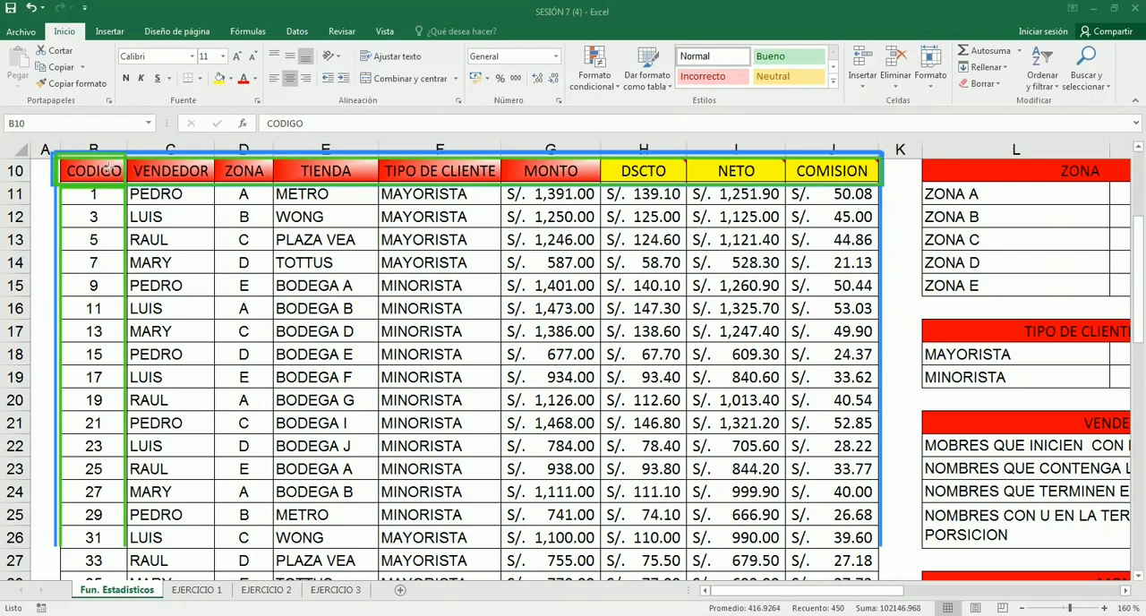
mouse_move(60, 187)
mouse_down()
mouse_move(91, 217)
mouse_move(126, 547)
mouse_up()
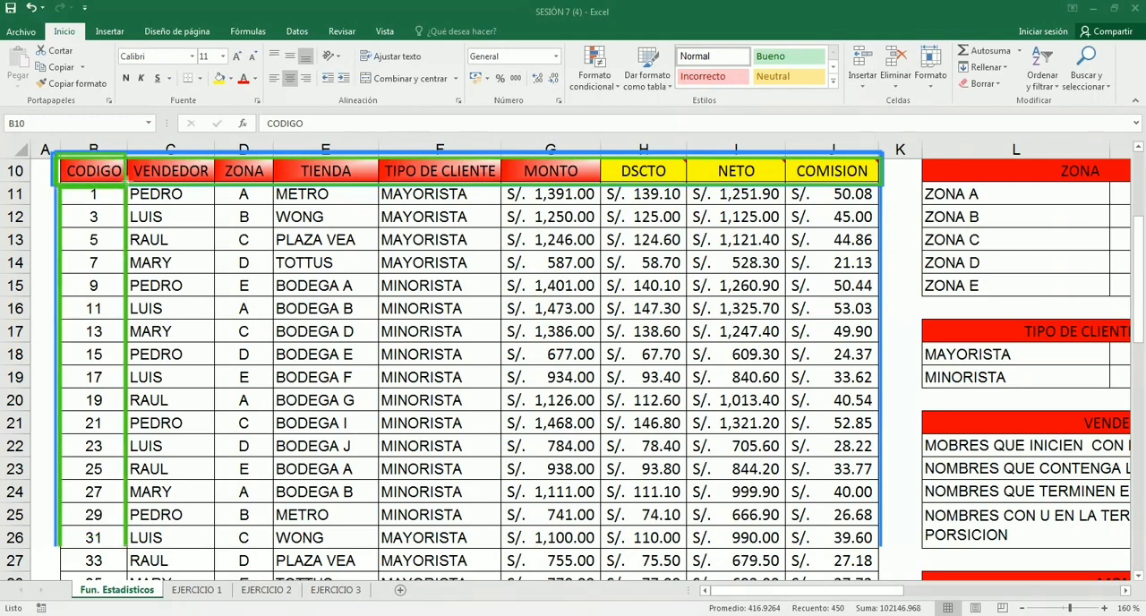
mouse_move(126, 186)
mouse_down()
mouse_move(219, 366)
mouse_move(214, 543)
mouse_up()
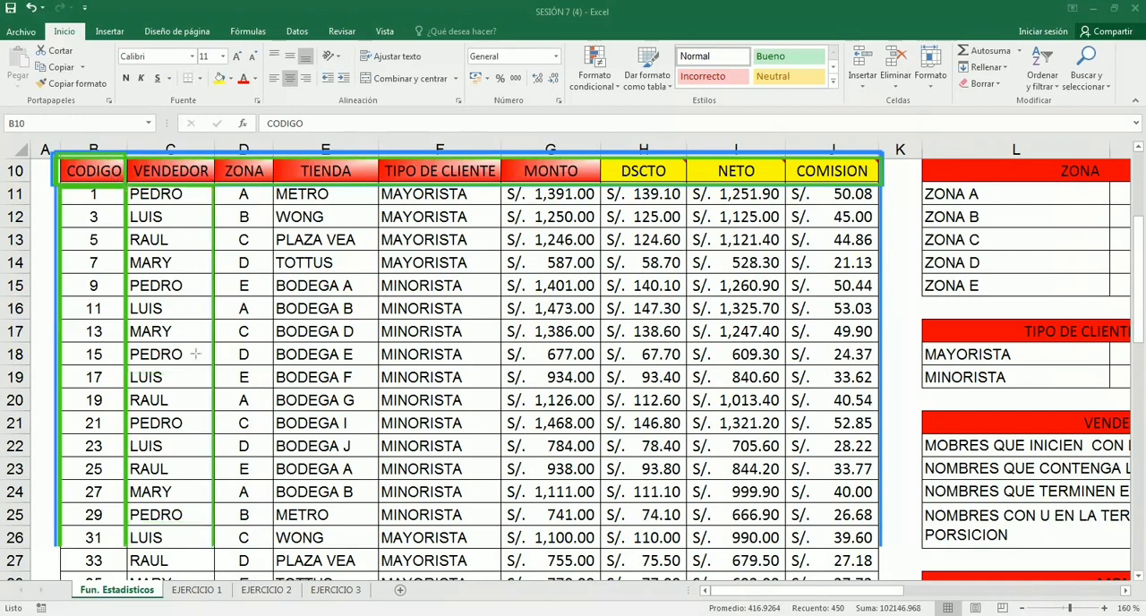
mouse_move(215, 186)
mouse_down()
mouse_move(278, 283)
mouse_move(276, 543)
mouse_up()
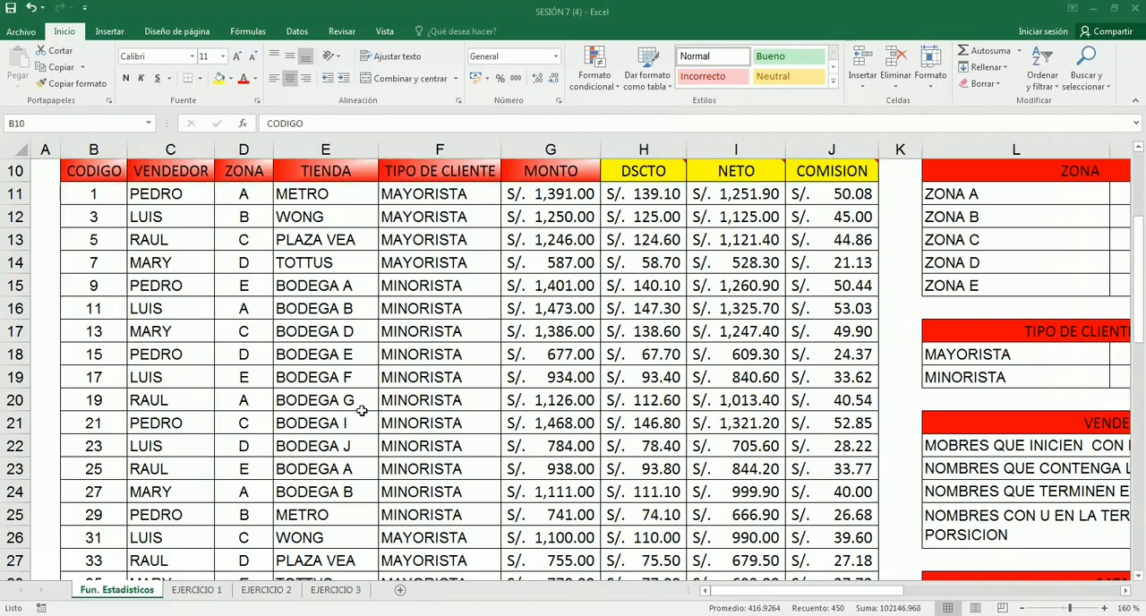
scroll(63, 307, up, 1)
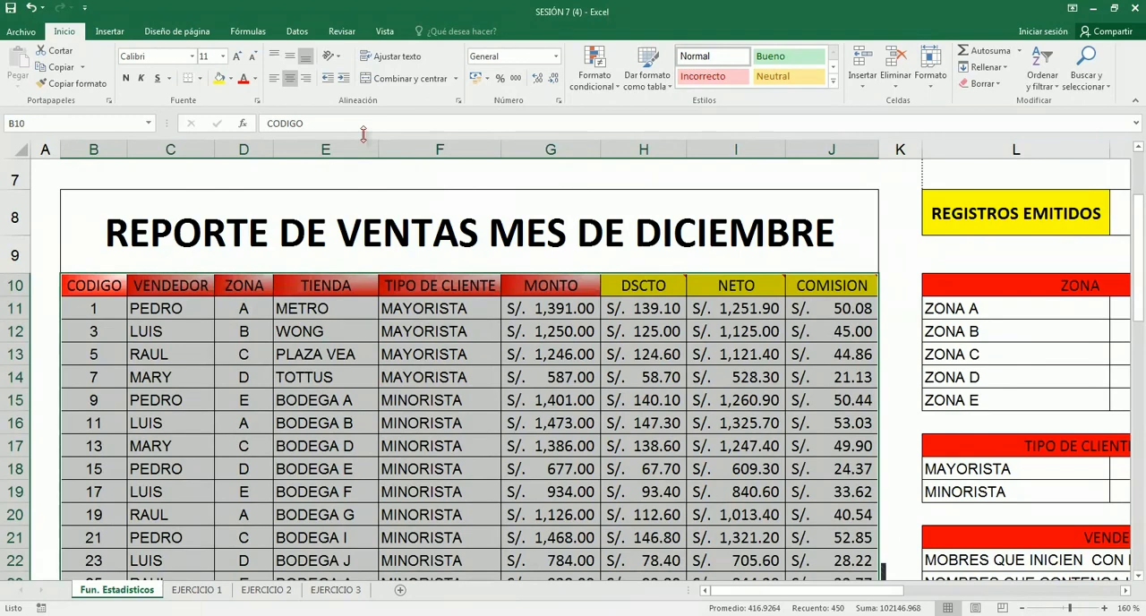
- Check the Name Manager for existing defined names in the workbook and close it
click(248, 31)
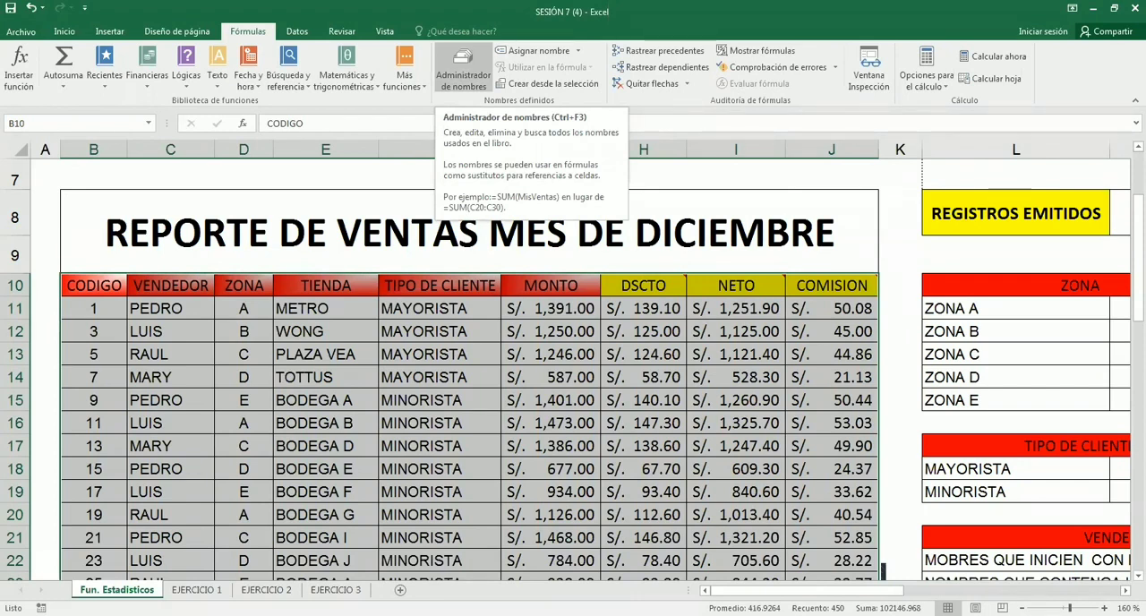
click(463, 71)
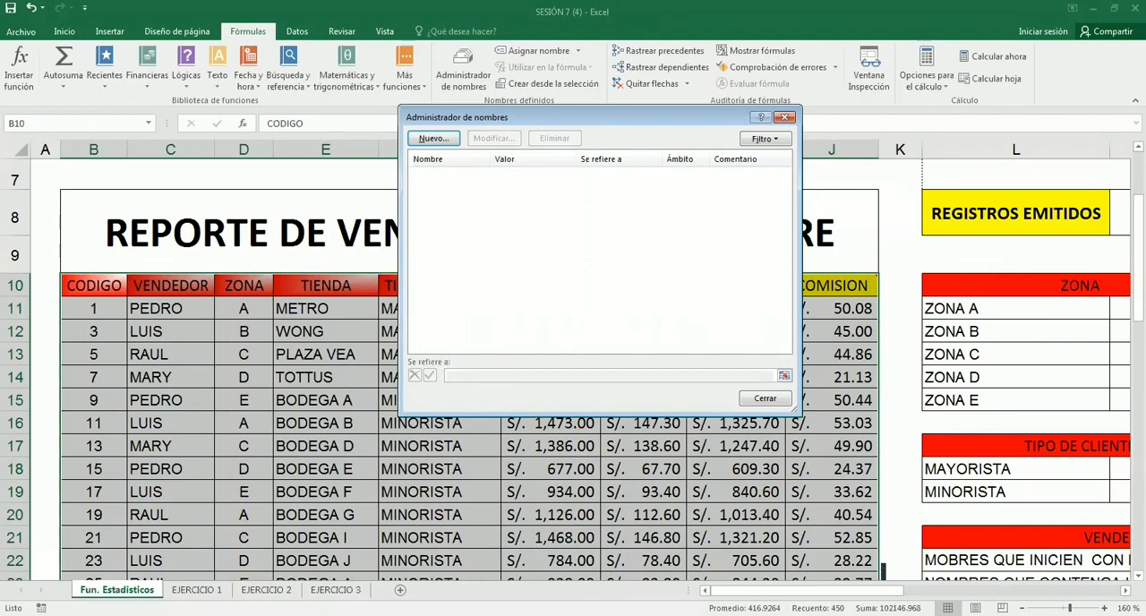
drag(753, 116, 602, 176)
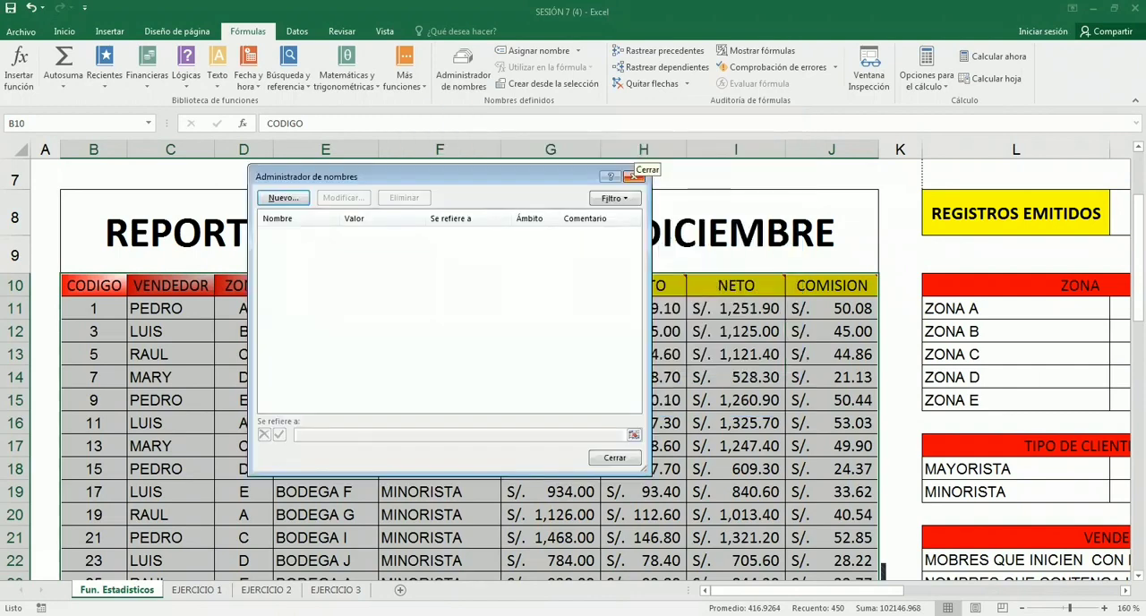
click(634, 176)
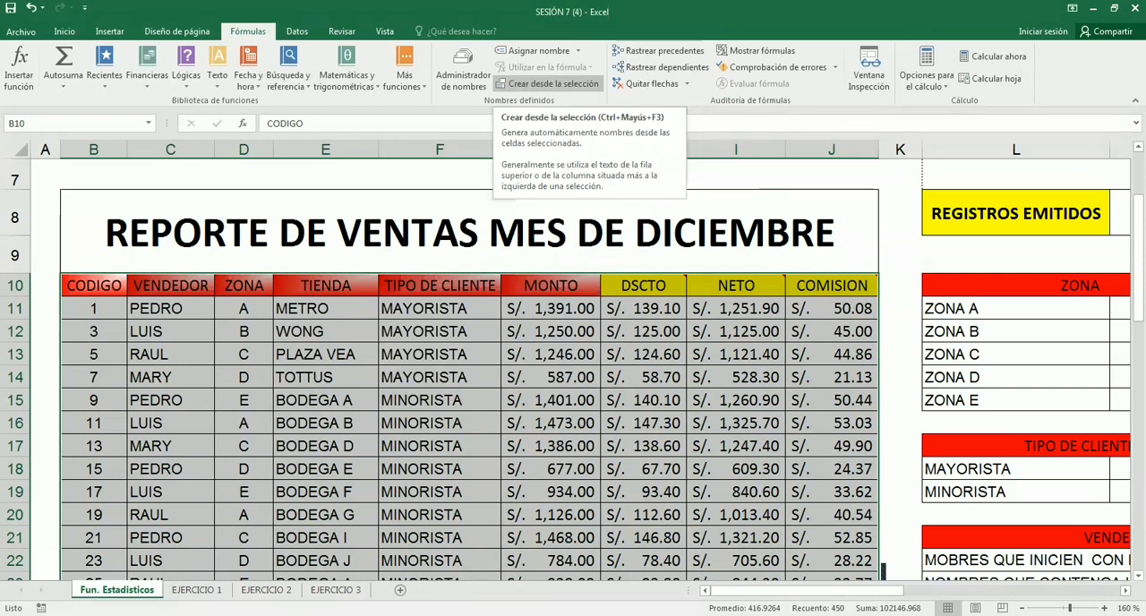
- Create named ranges from the selected sales table, using only the top row (Fila superior) as the names
click(546, 83)
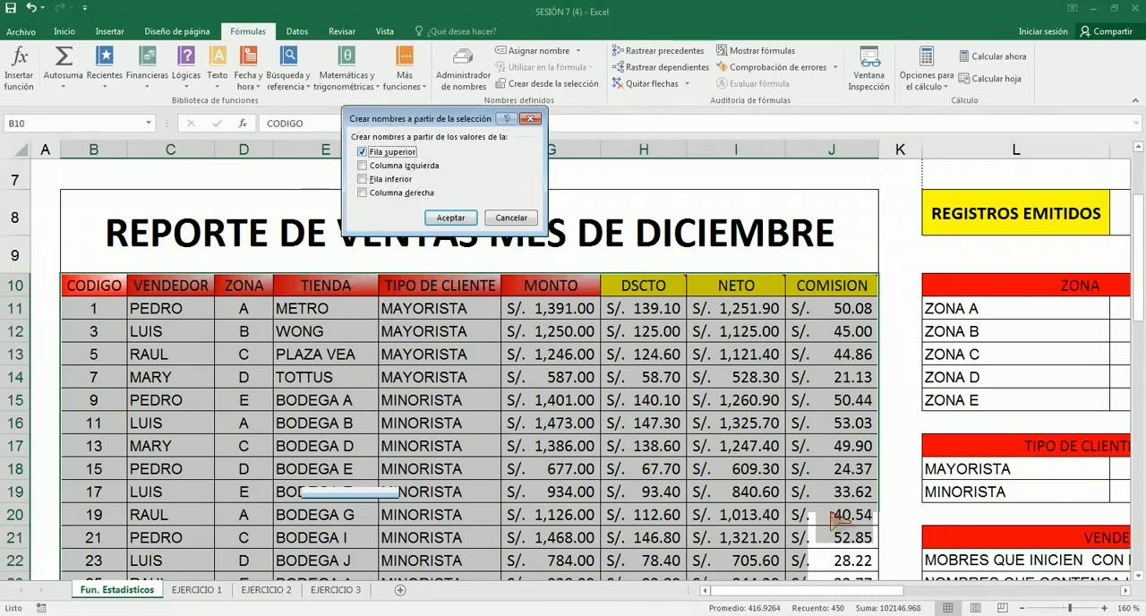
click(452, 220)
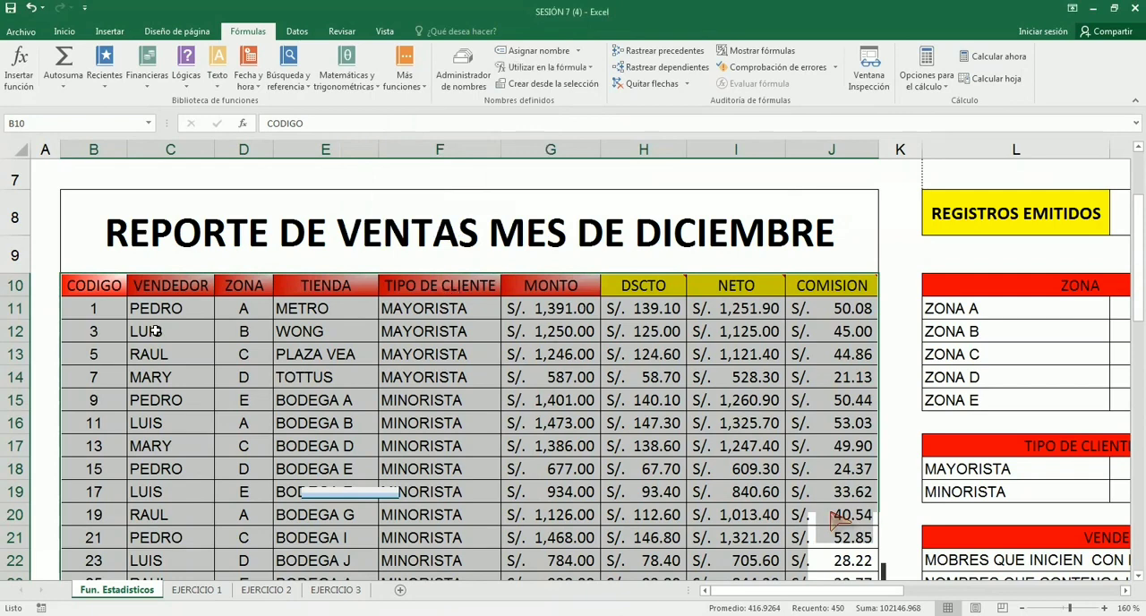
click(642, 362)
click(759, 332)
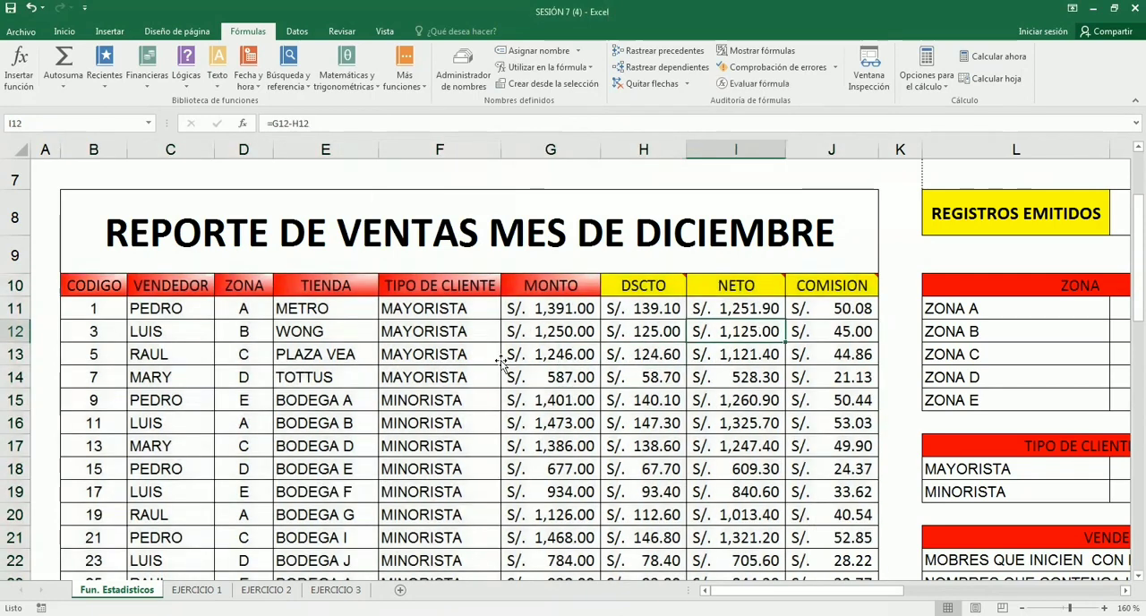
click(431, 348)
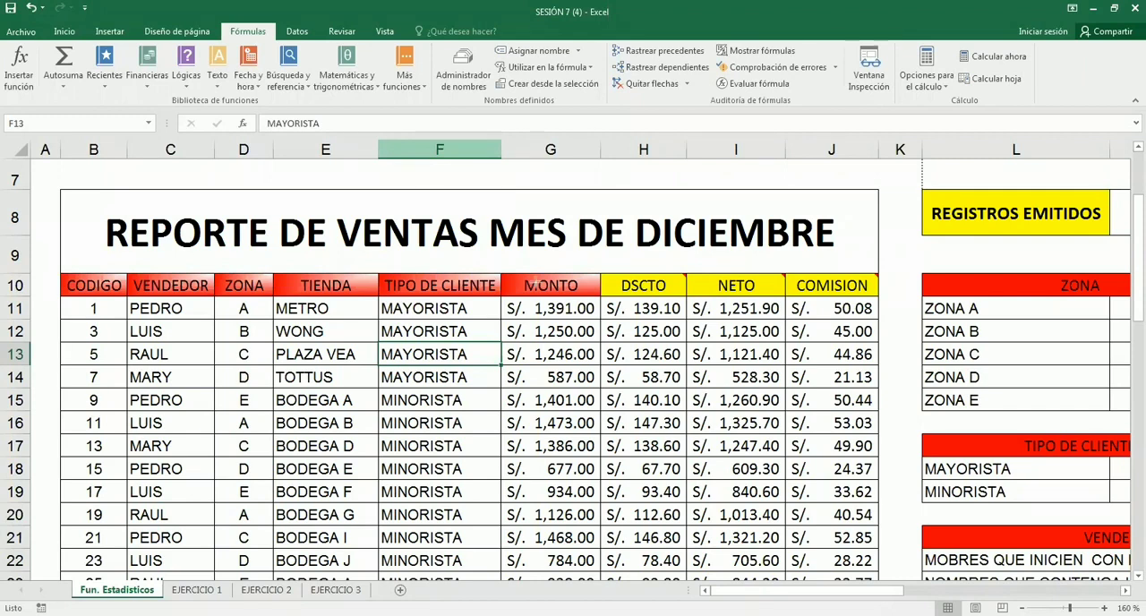
- Review the defined names in the Name Manager against the table's column headers, and close it
key(ctrl+F3)
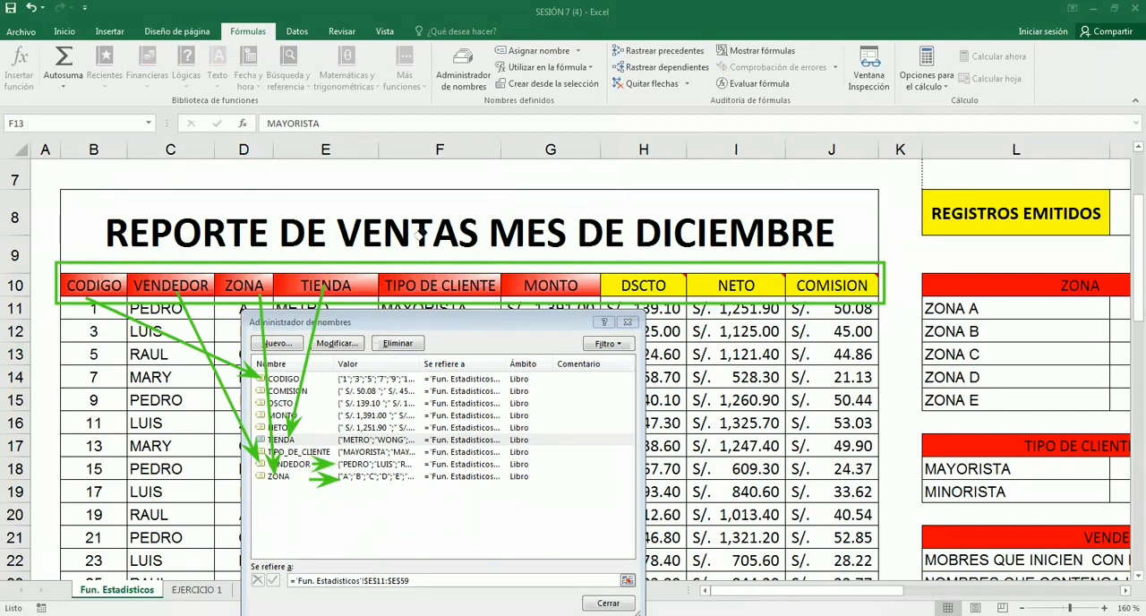
drag(421, 234, 153, 344)
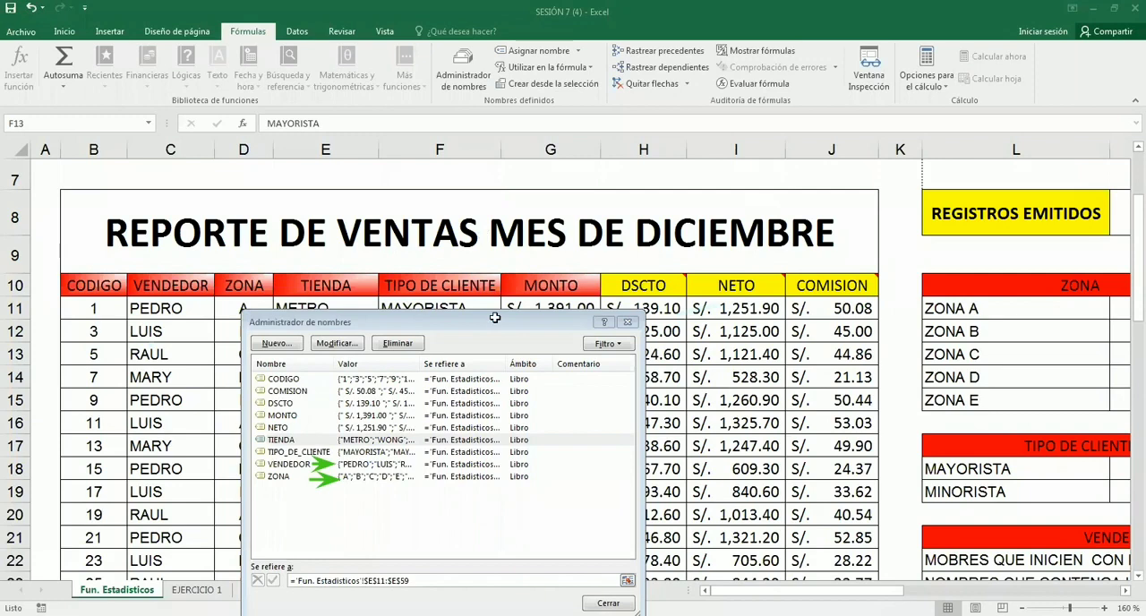
key(Escape)
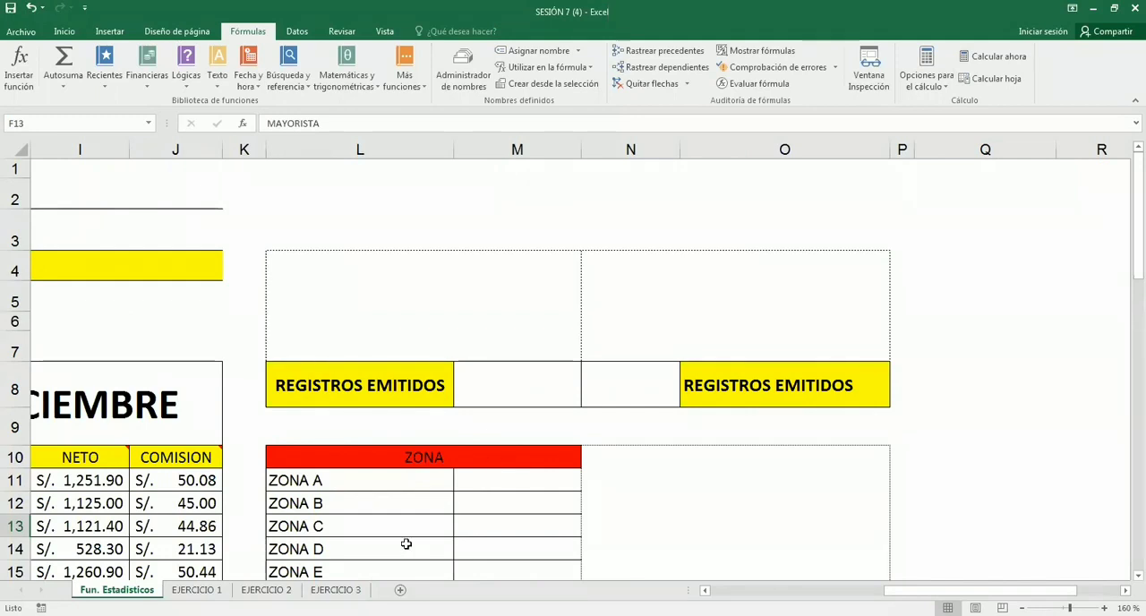
- Look over the EJERCICIO sheets and check the whole list of defined names in the Name Manager on the Fun. Estadisticos sheet
key(ctrl+Page_Down)
key(ctrl+Page_Down)
key(ctrl+Page_Down)
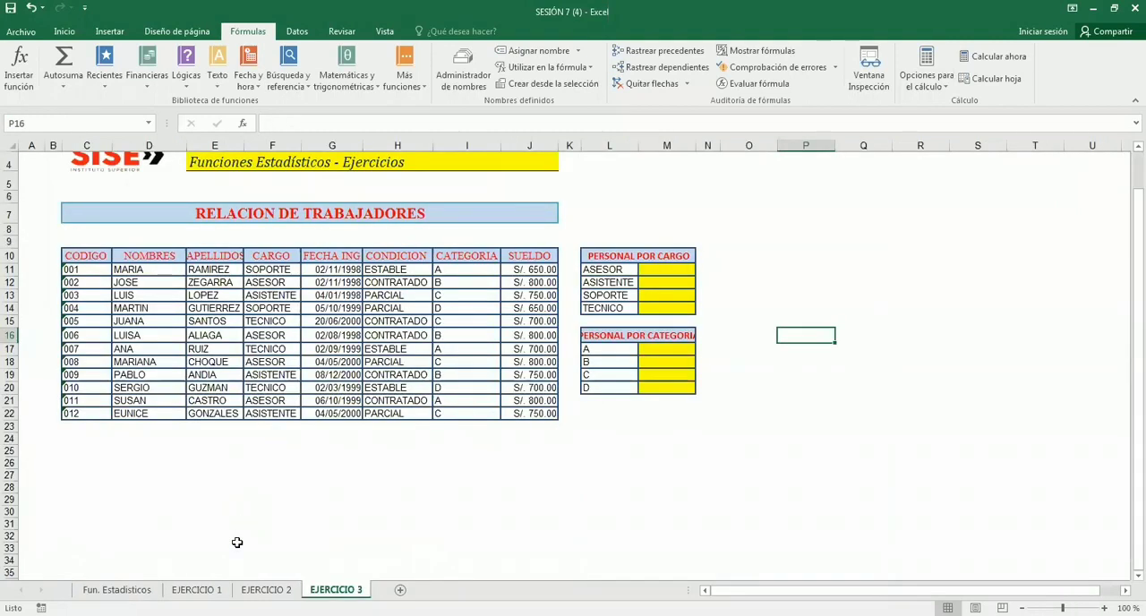
click(197, 590)
drag(947, 482, 663, 548)
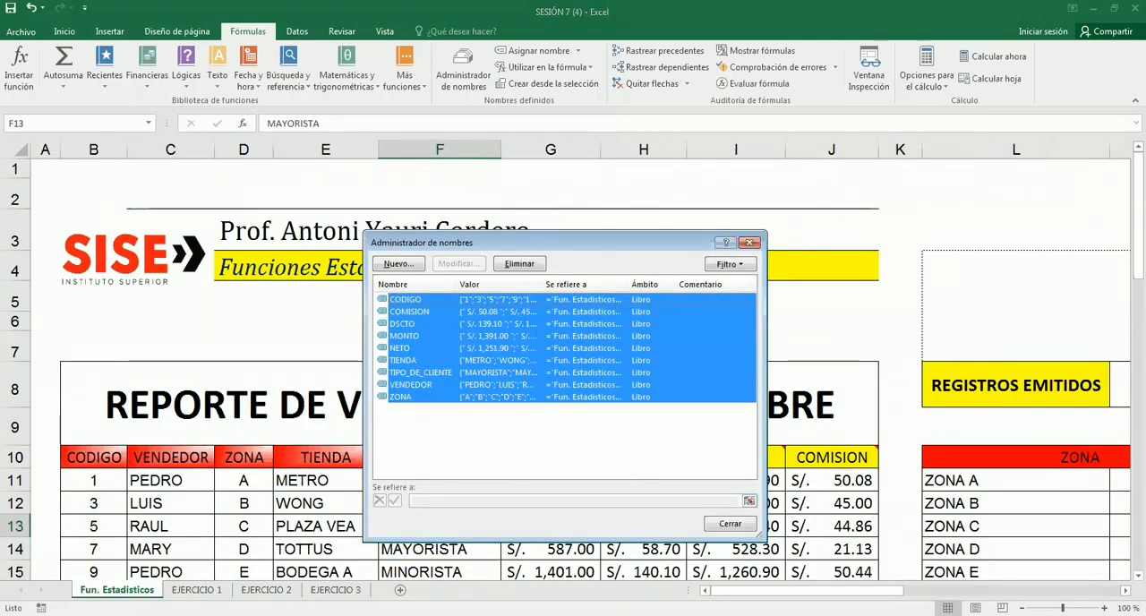
click(564, 441)
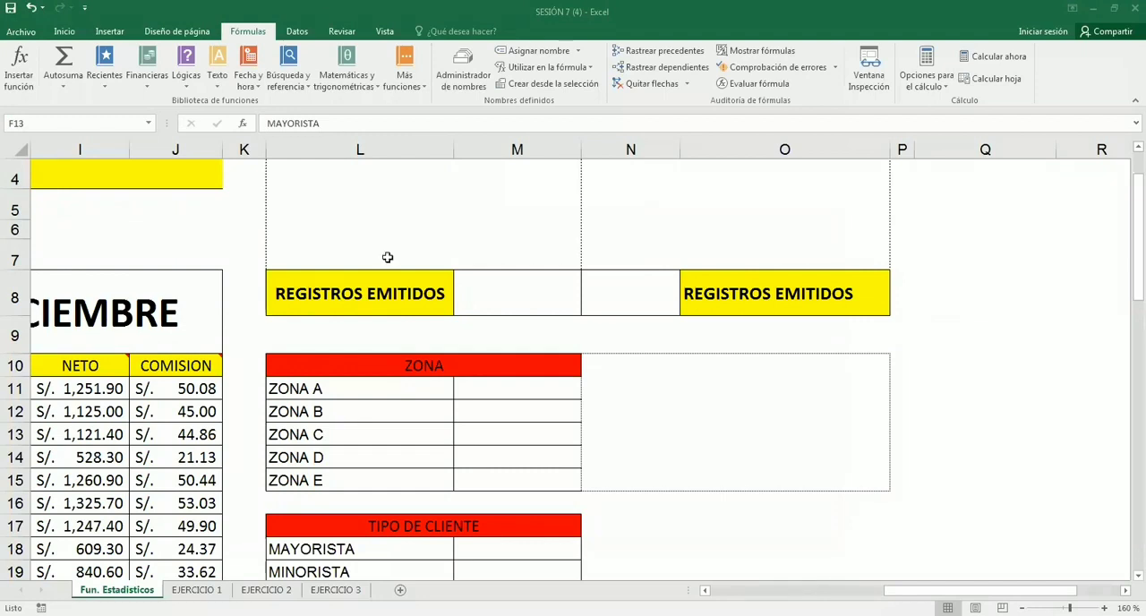
- Examine the REGISTROS EMITIDOS label L8, its answer cell M8, the boxes L4 and N10, and the NETO and COMISION data
click(750, 468)
scroll(749, 468, up, 1)
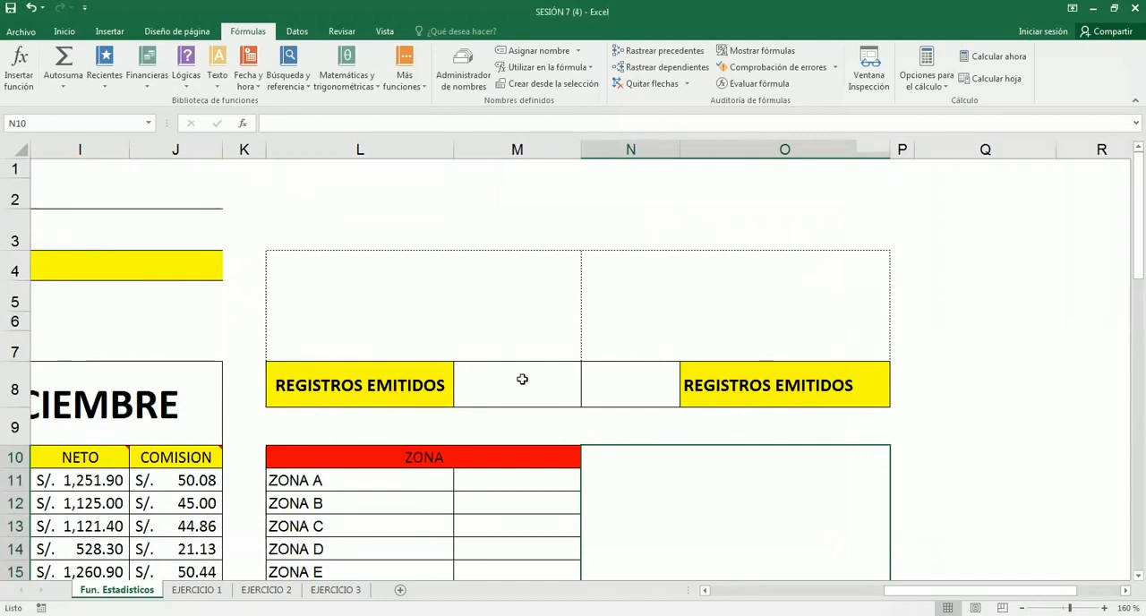
scroll(522, 379, down, 1)
click(423, 232)
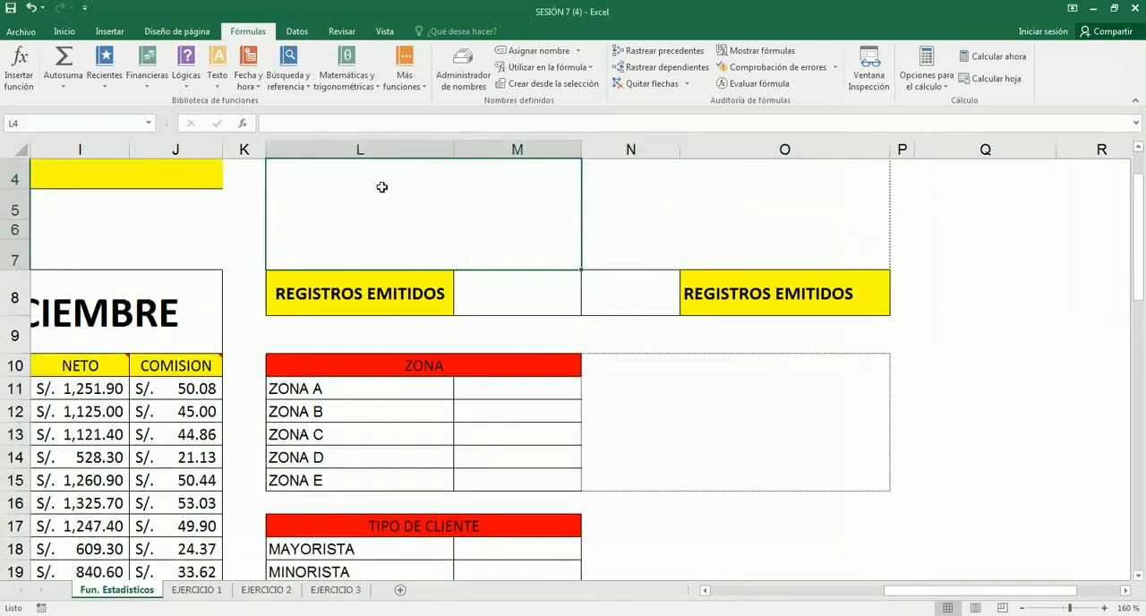
click(355, 280)
drag(481, 290, 505, 290)
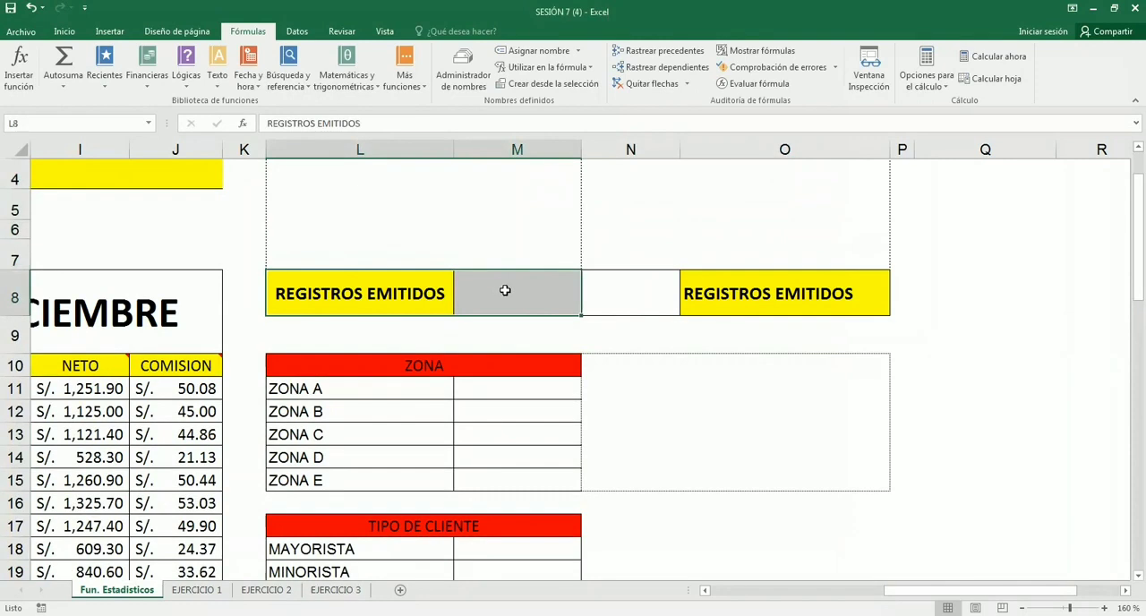
drag(200, 366, 92, 503)
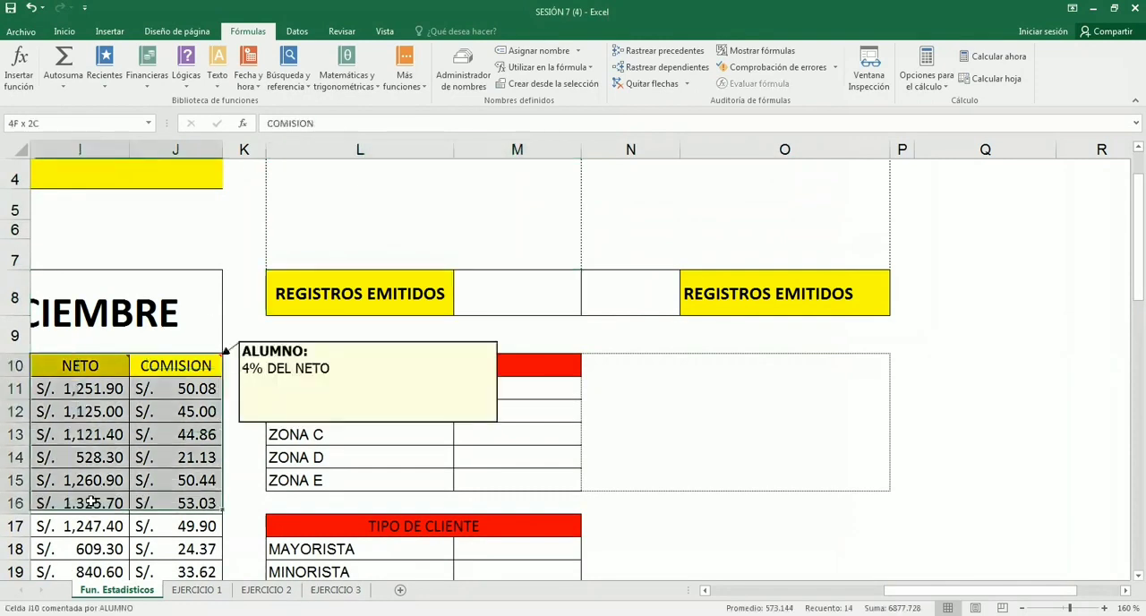
click(506, 297)
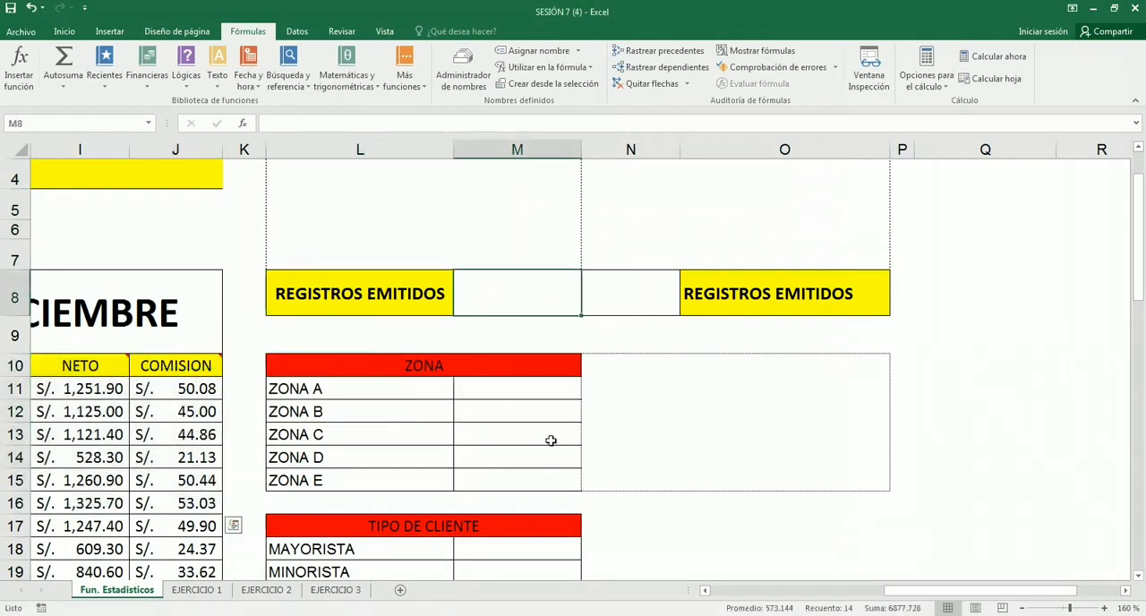
- Enter the syntax CONTAR(RANGO NUMÉRICO) in the empty merged box L4 above REGISTROS EMITIDOS
scroll(475, 320, up, 1)
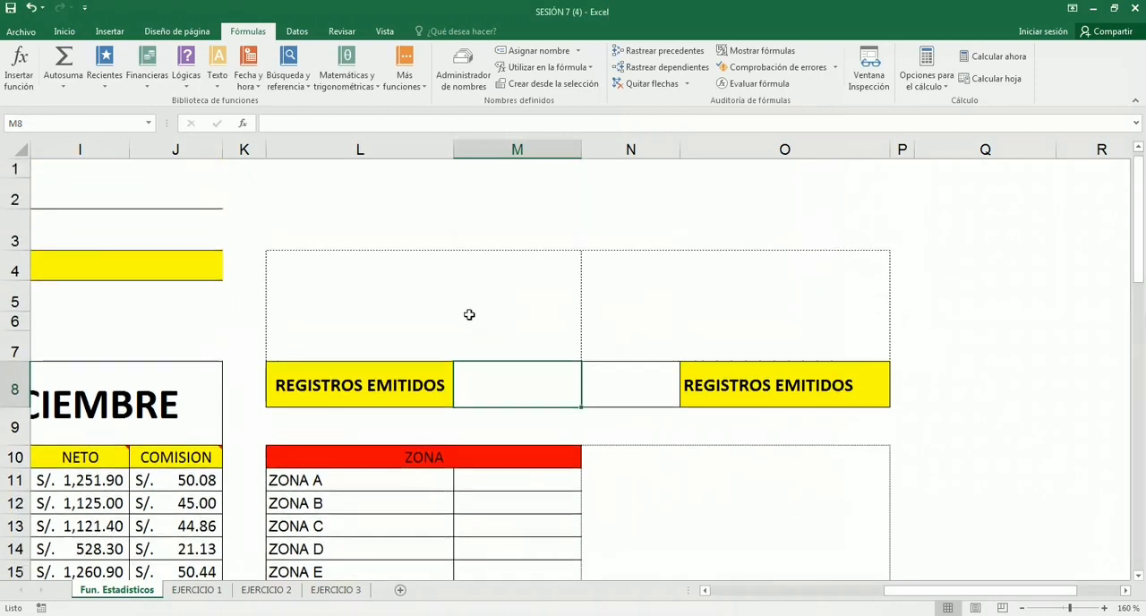
click(463, 308)
scroll(464, 307, down, 1)
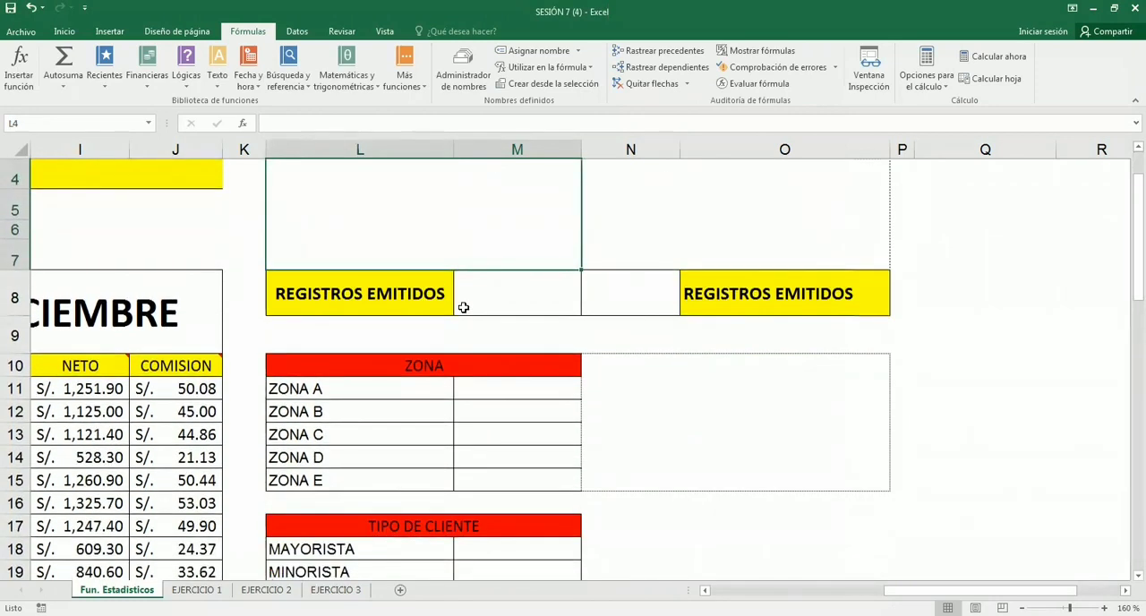
text(CONTAR)
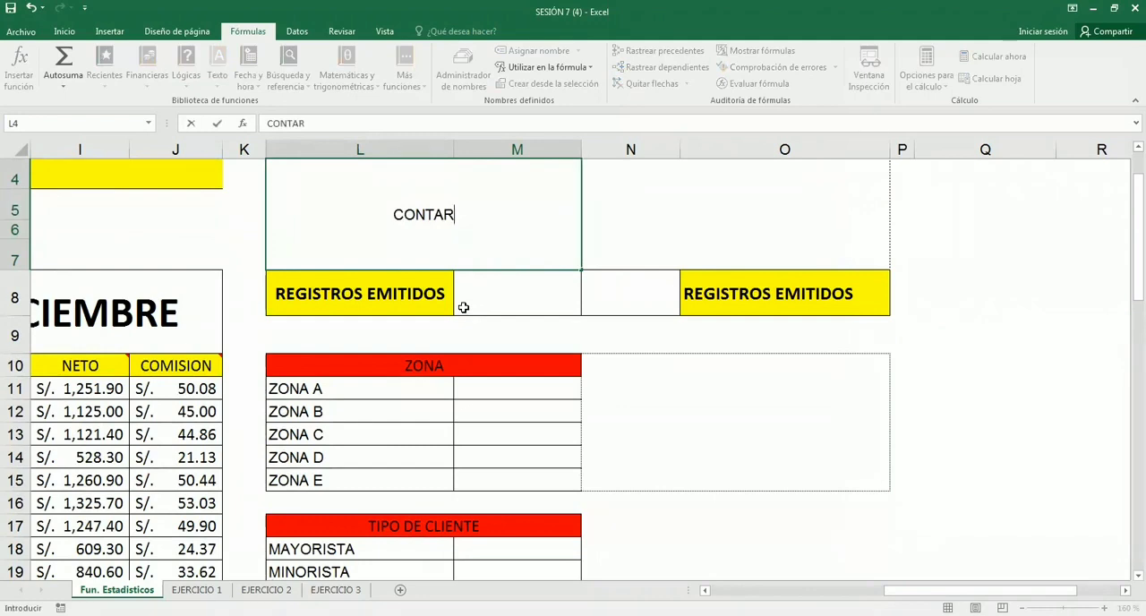
text(()
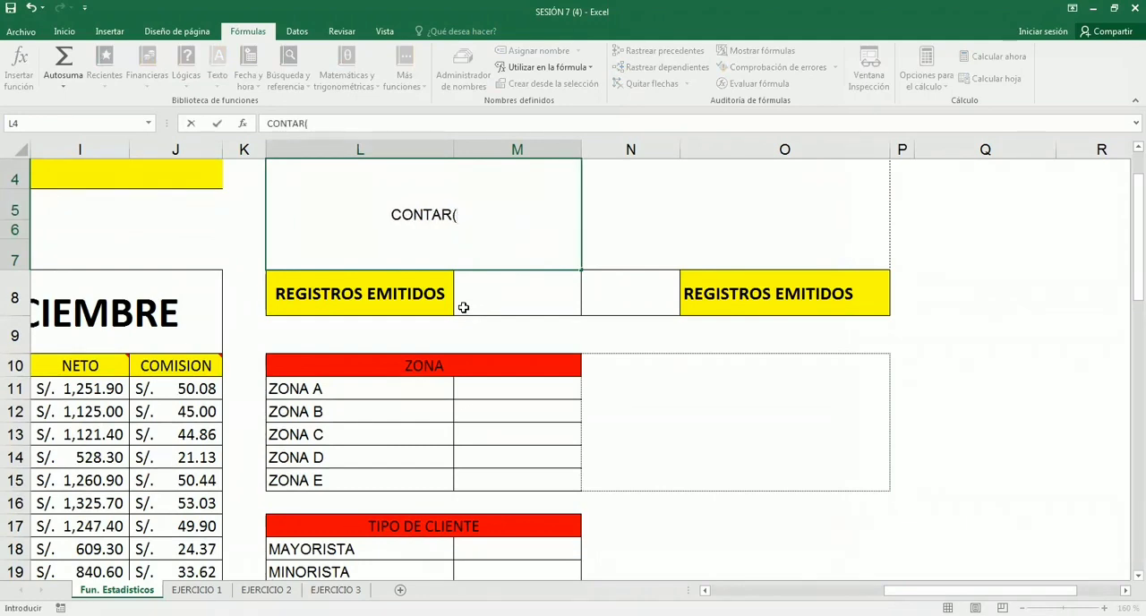
text(RANGO )
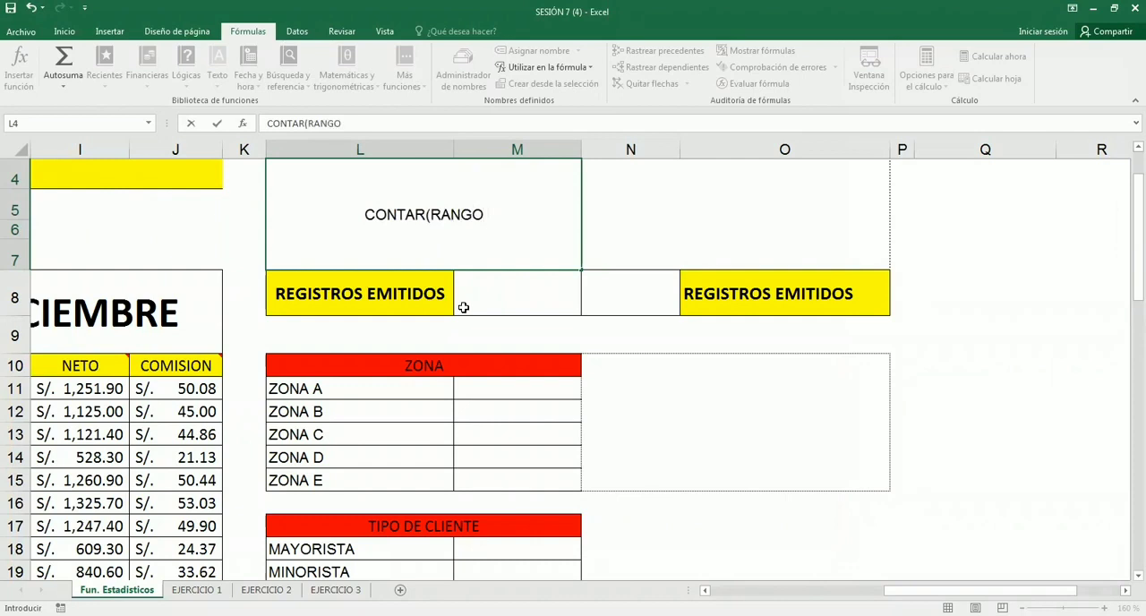
text(NUM)
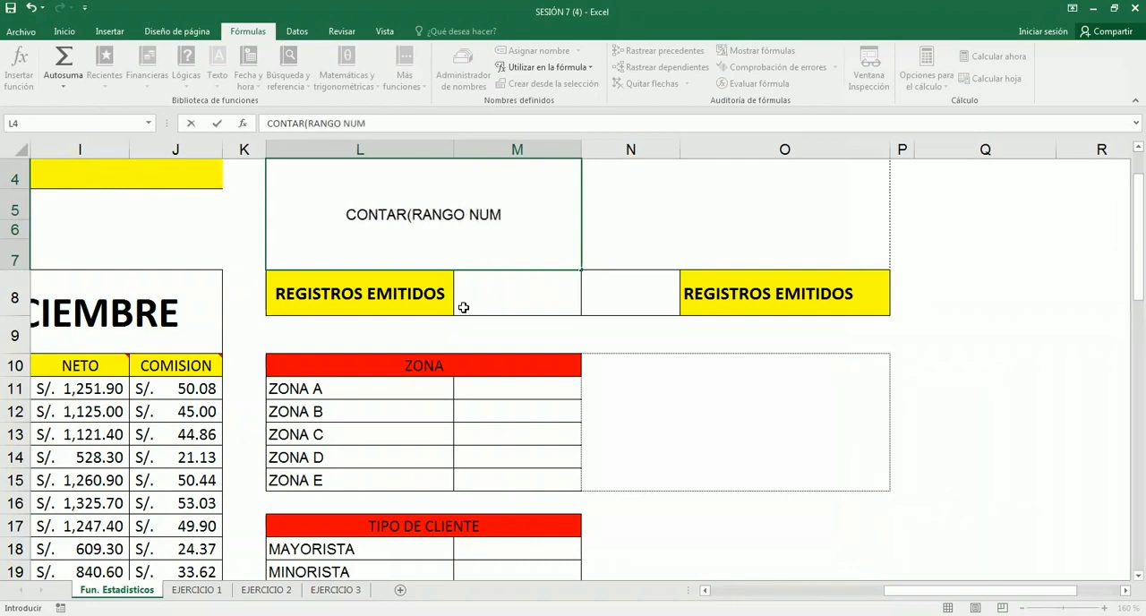
text(ÉRICO)
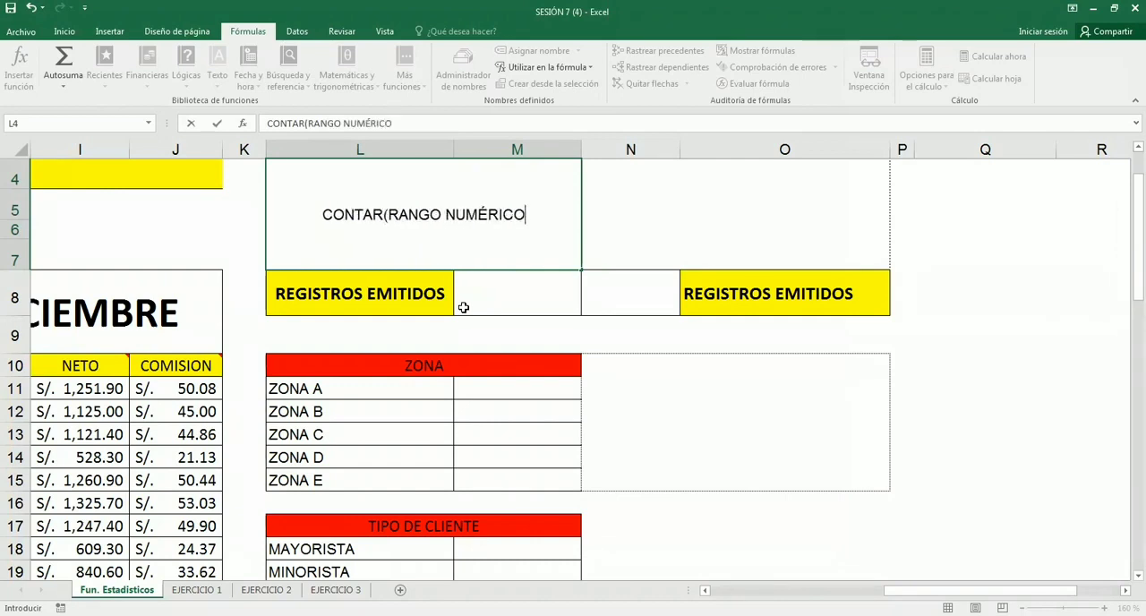
text())
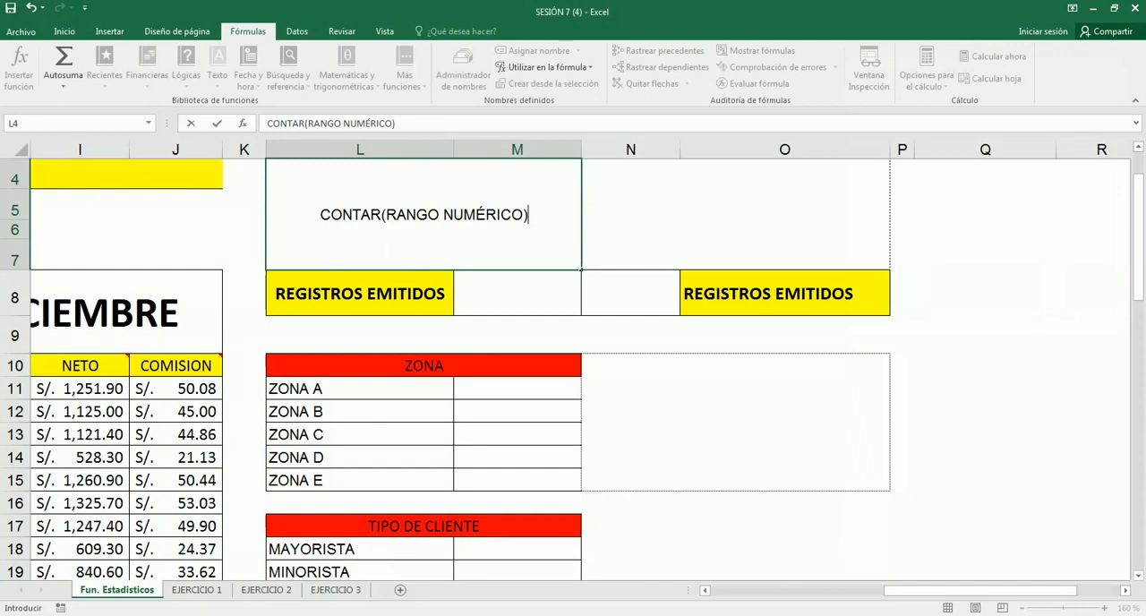
- Add the explanation "Cuenta todas las celdas de un rango con registros numéricos" after the CONTAR syntax in L4
text(E)
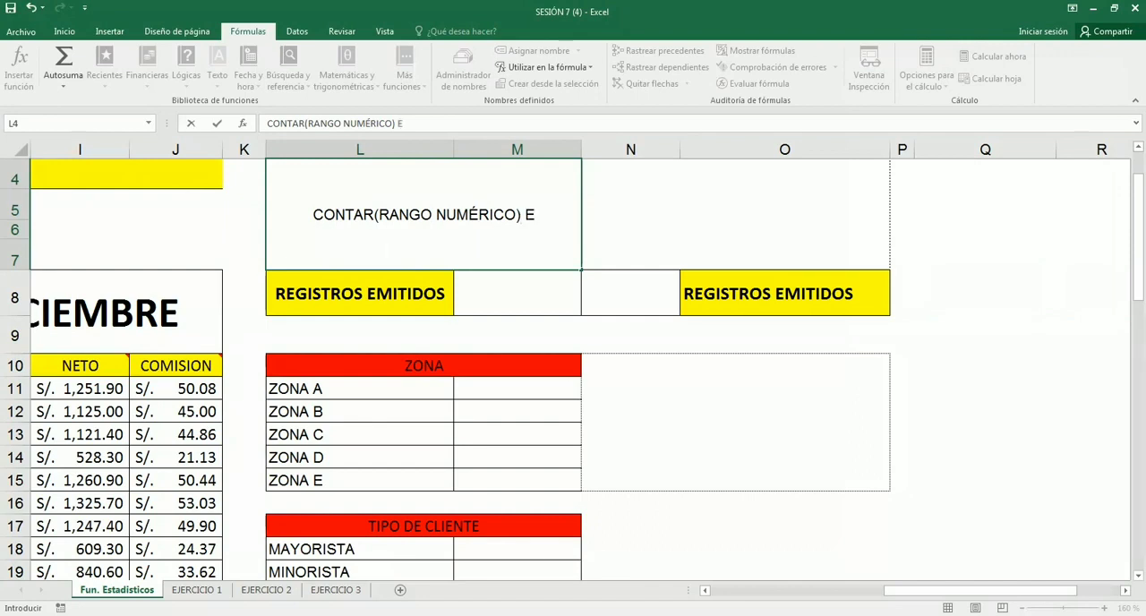
key(BackSpace)
key(F2)
text(CU)
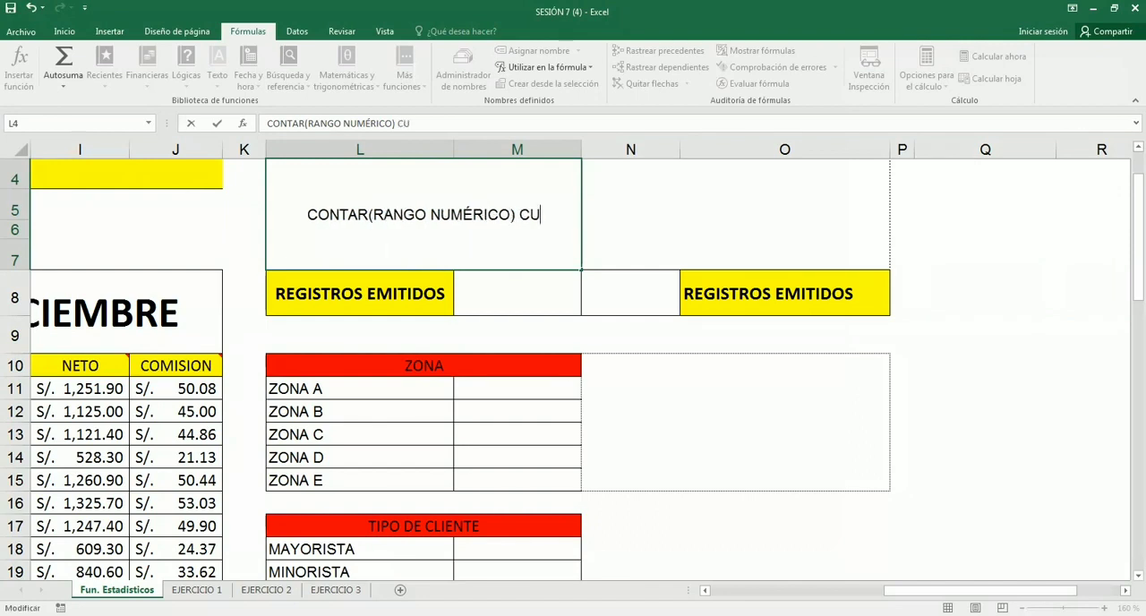
key(BackSpace)
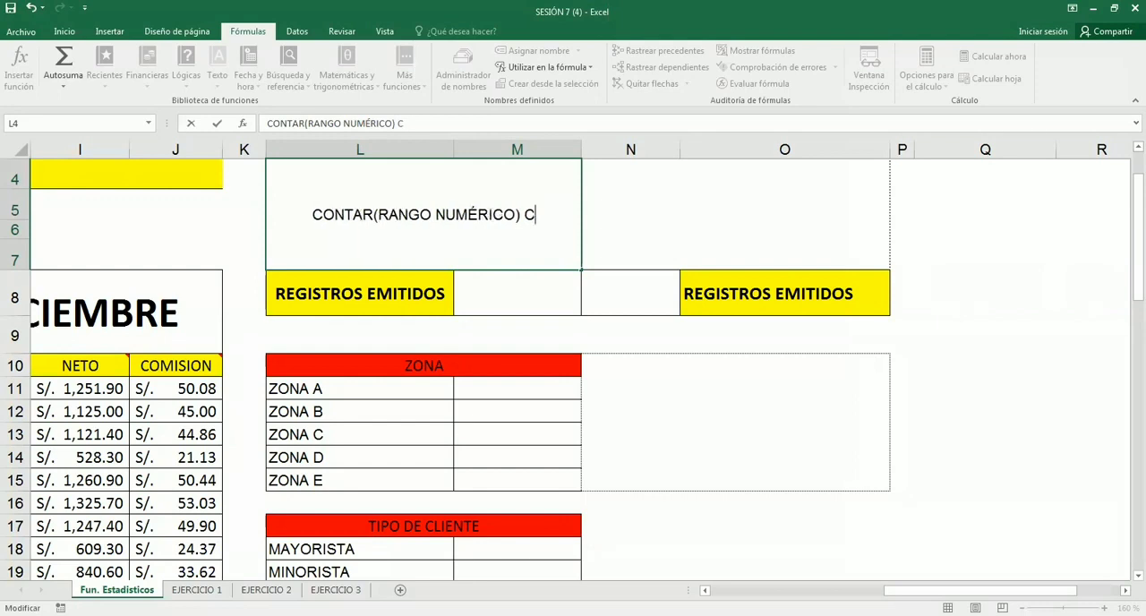
text(uenta )
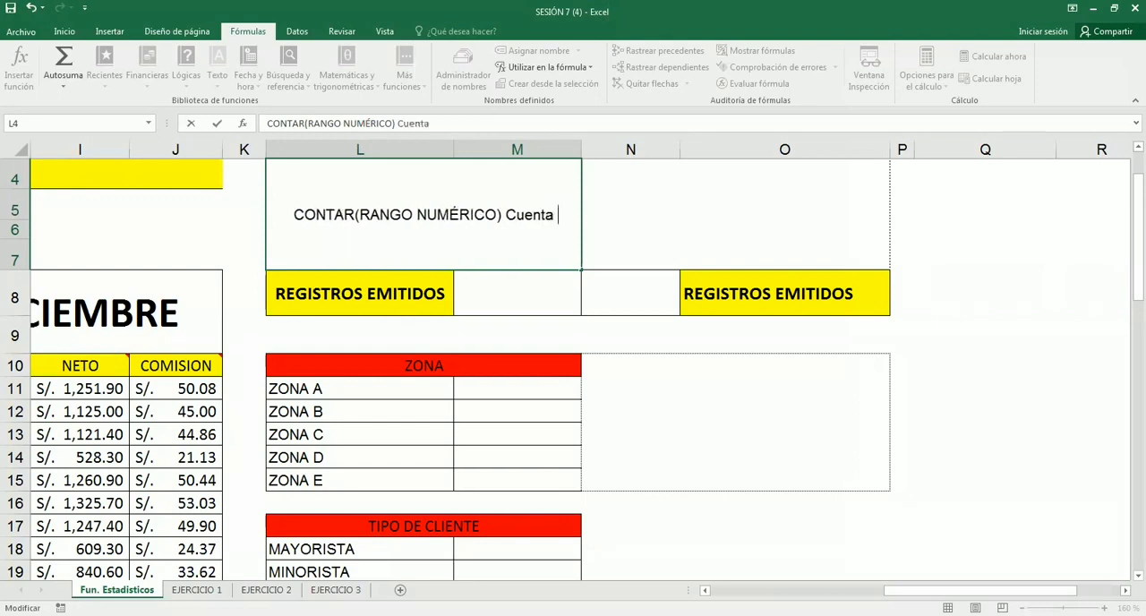
text(todas las )
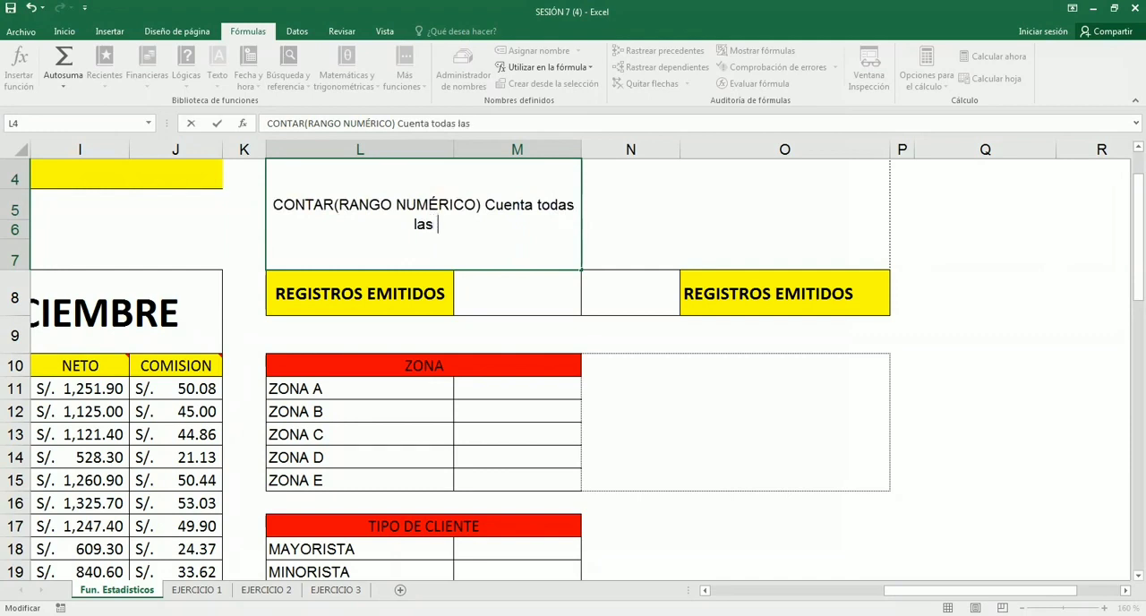
text(celdas de un rano)
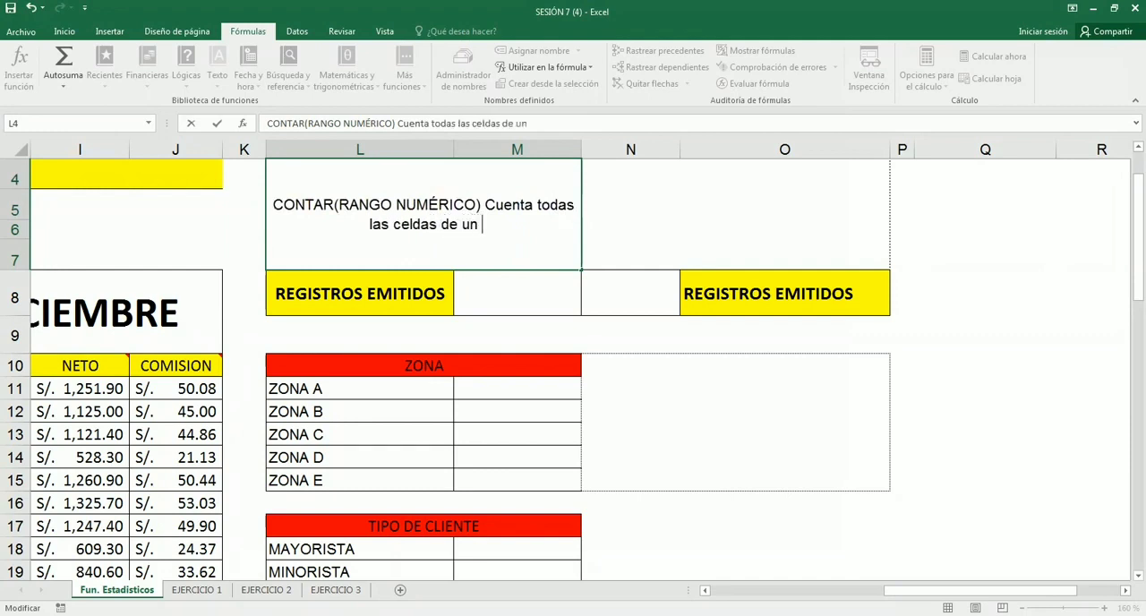
key(BackSpace)
key(BackSpace)
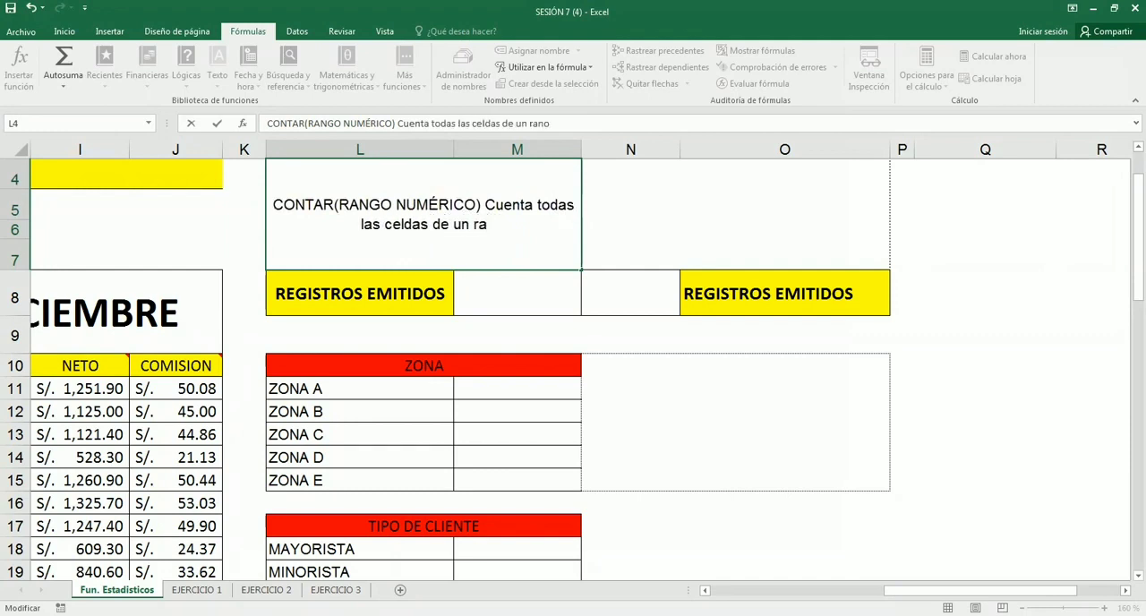
text(ngo )
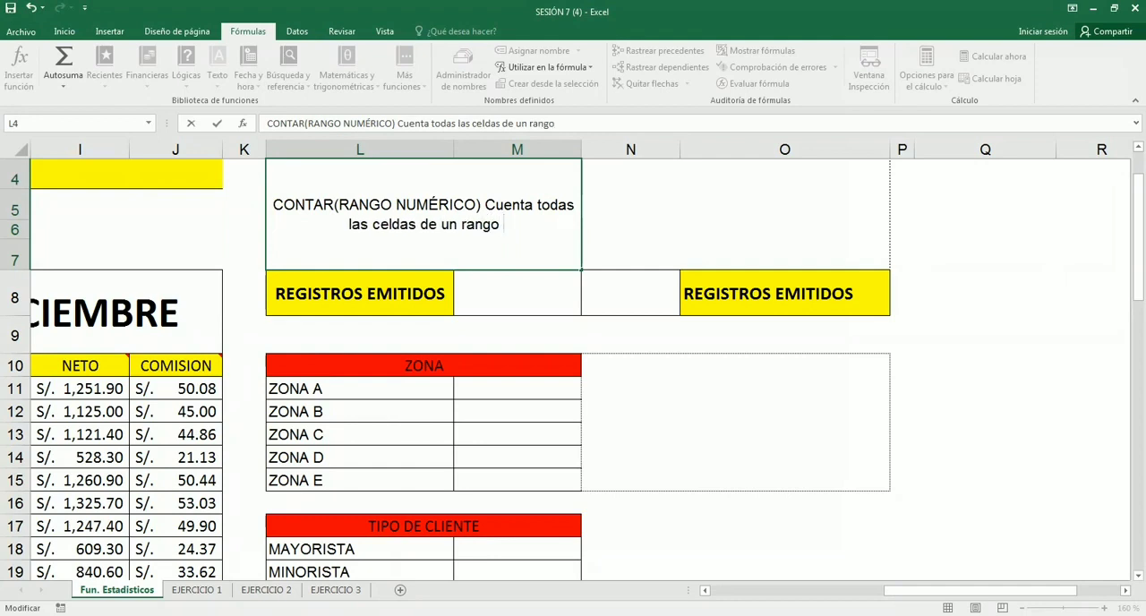
text(con registros)
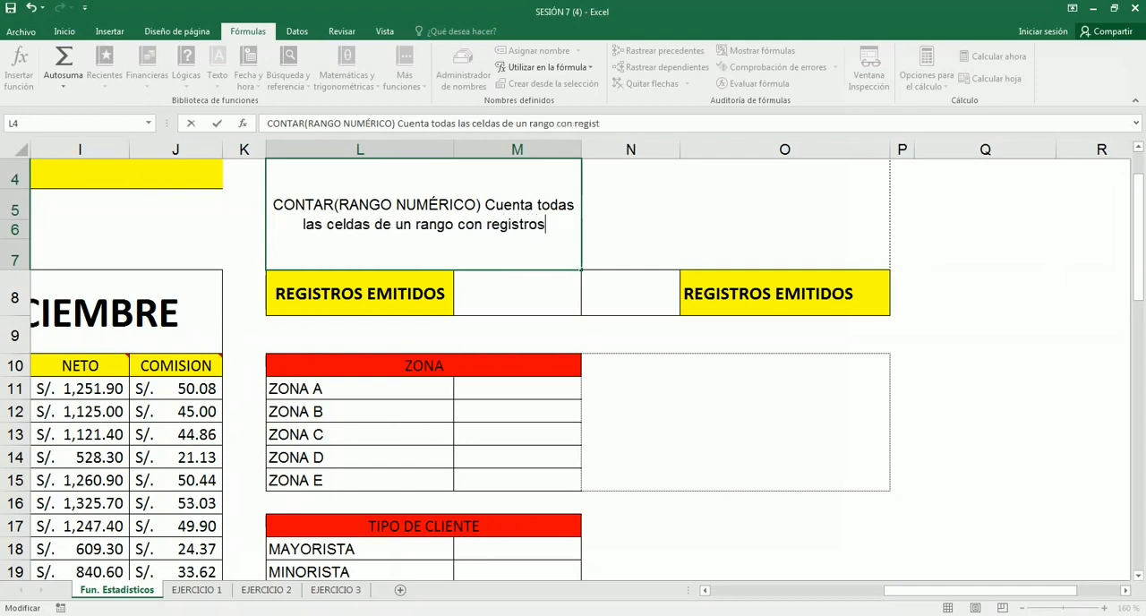
text( numéricos)
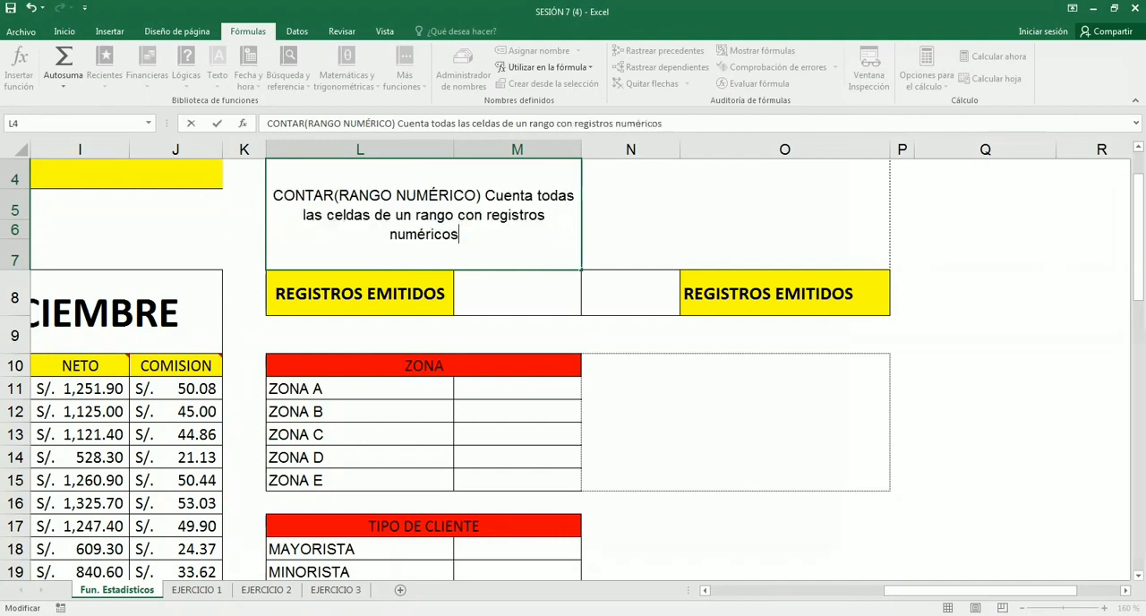
text(, y no cuenta celdas )
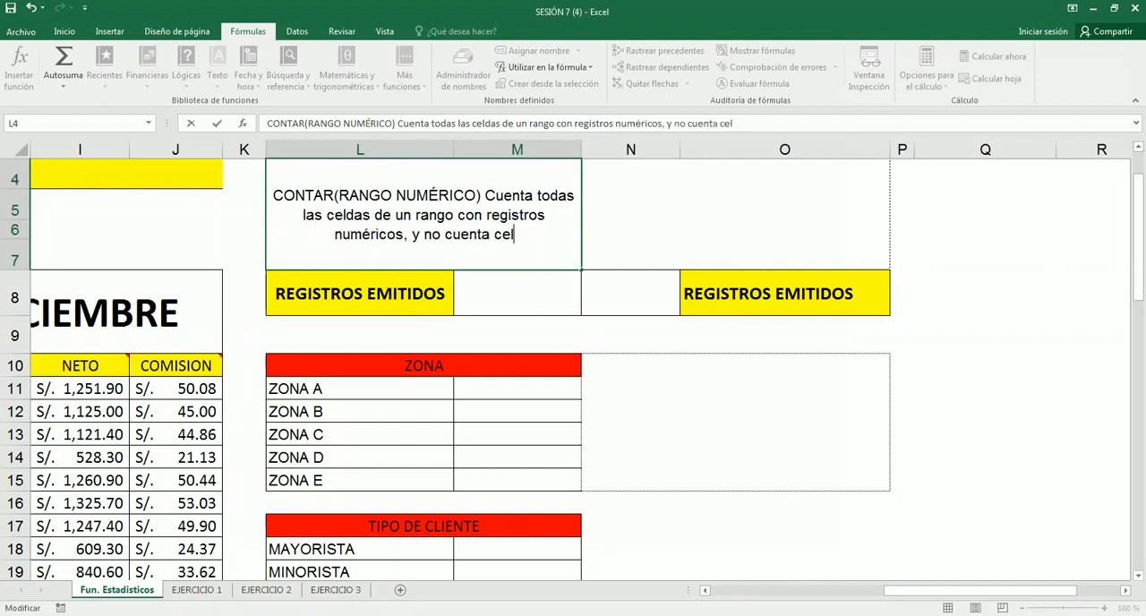
text(vacías.)
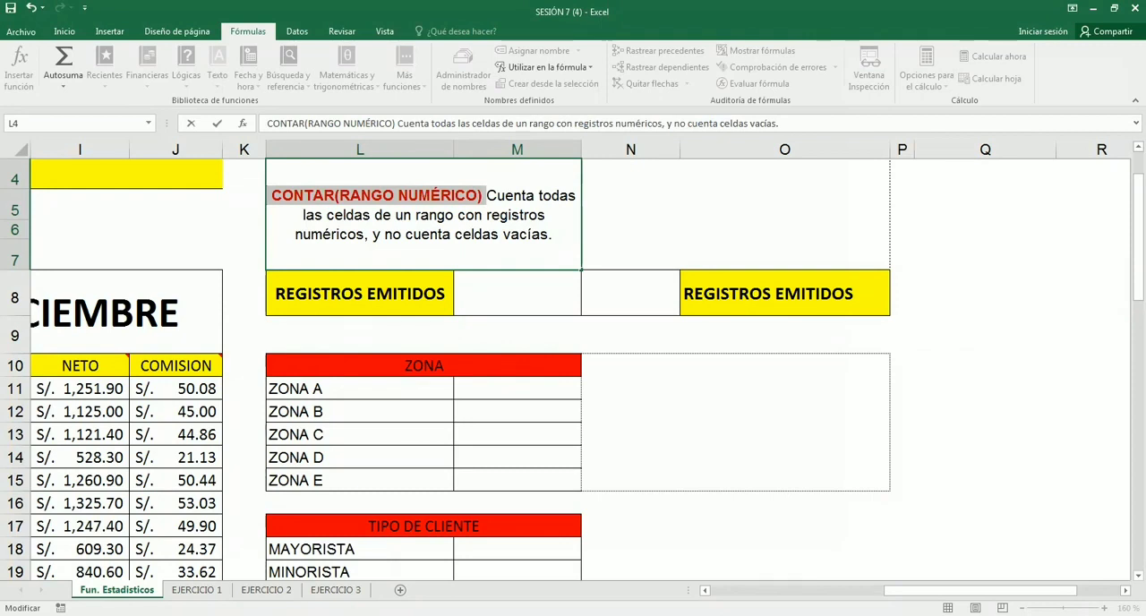
- Complete the L4 note with ", y no cuenta celdas vacías." and format CONTAR(RANGO NUMÉRICO) in bold red
double_click(288, 237)
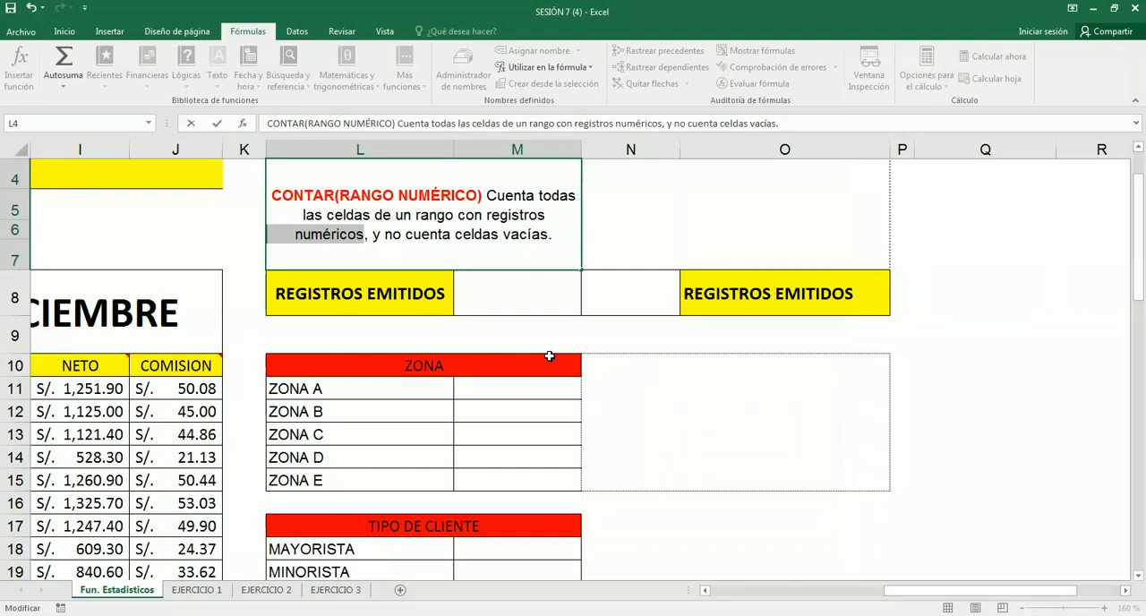
click(189, 389)
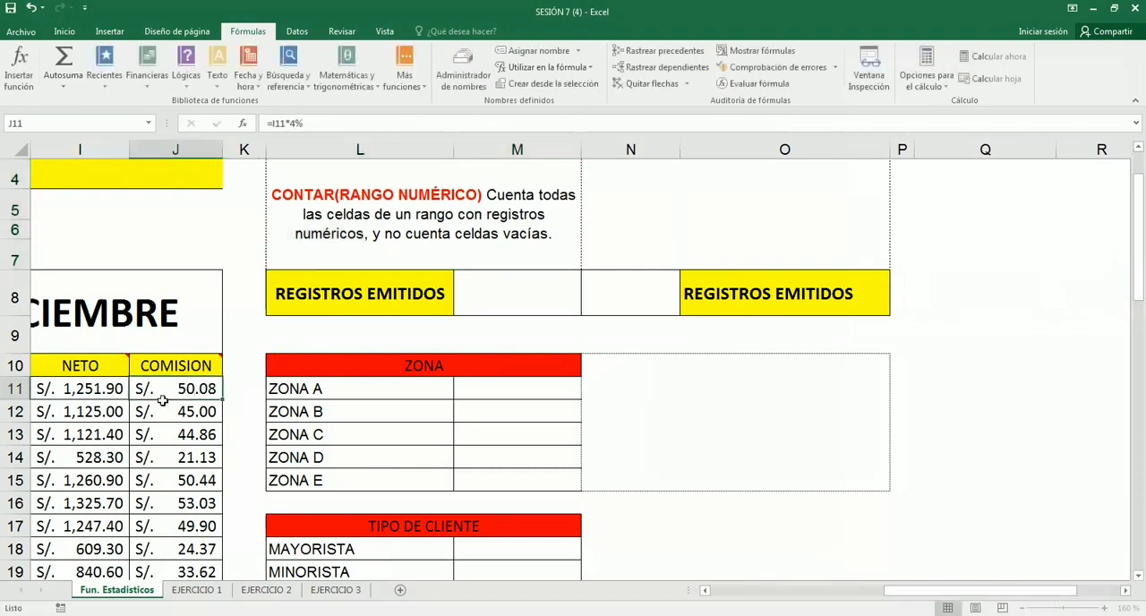
- Examine the numeric values in the COMISION column, selecting J11:J26 and J11:J24
scroll(189, 389, down, 2)
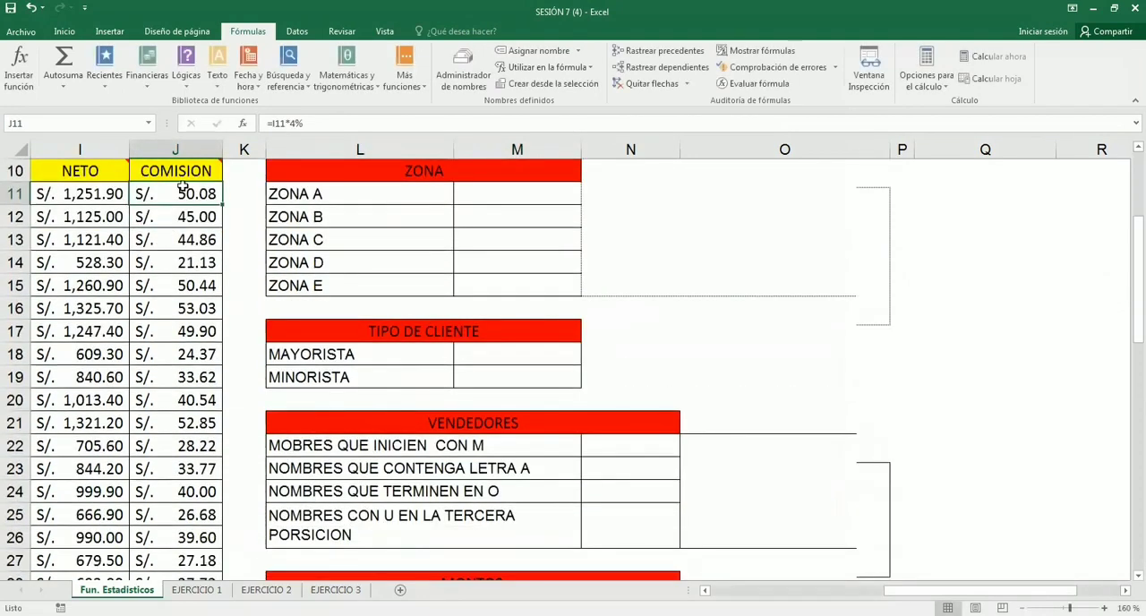
drag(182, 188, 184, 536)
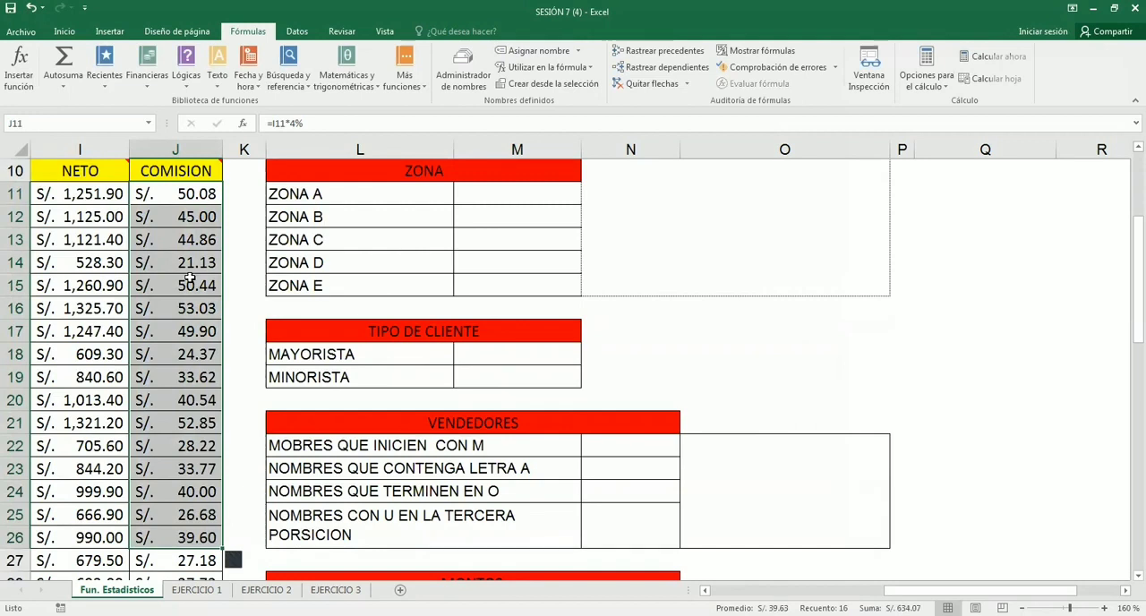
click(179, 197)
drag(177, 432, 177, 497)
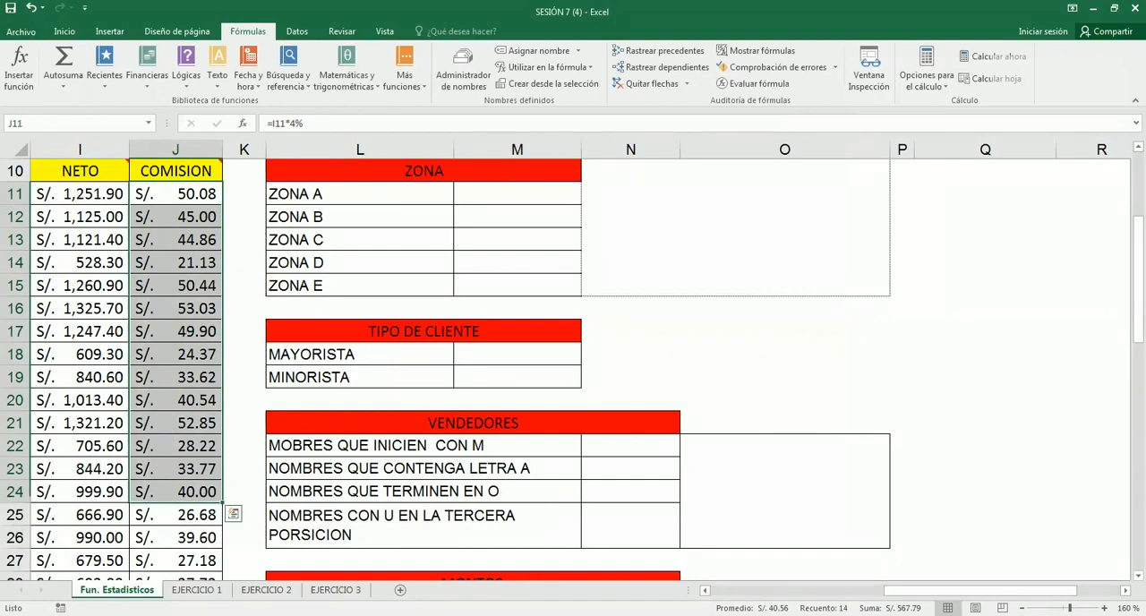
click(533, 301)
- Try the percentage and date formats on COMISION cells J11:J24, and return them to the accounting format
click(212, 242)
click(182, 198)
drag(182, 194, 196, 484)
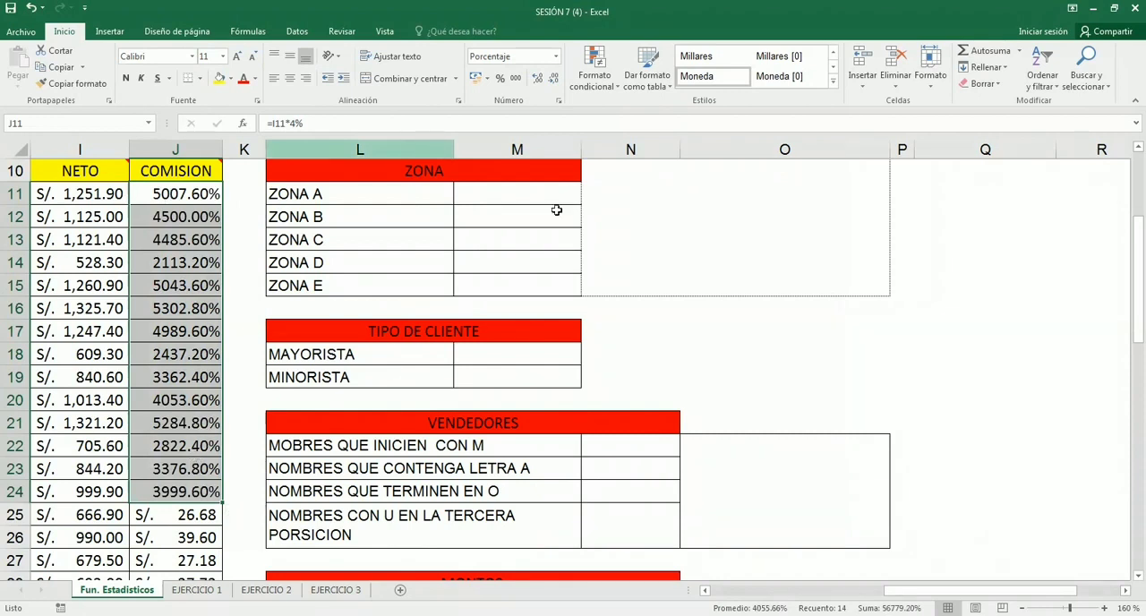
key(ctrl+shift+3)
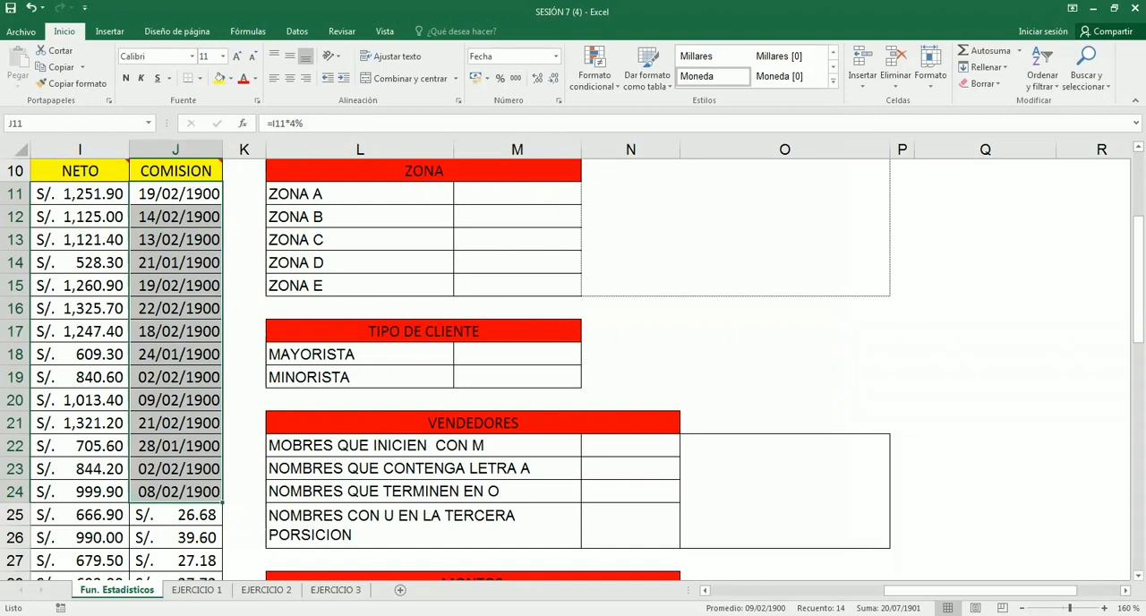
click(476, 77)
click(194, 332)
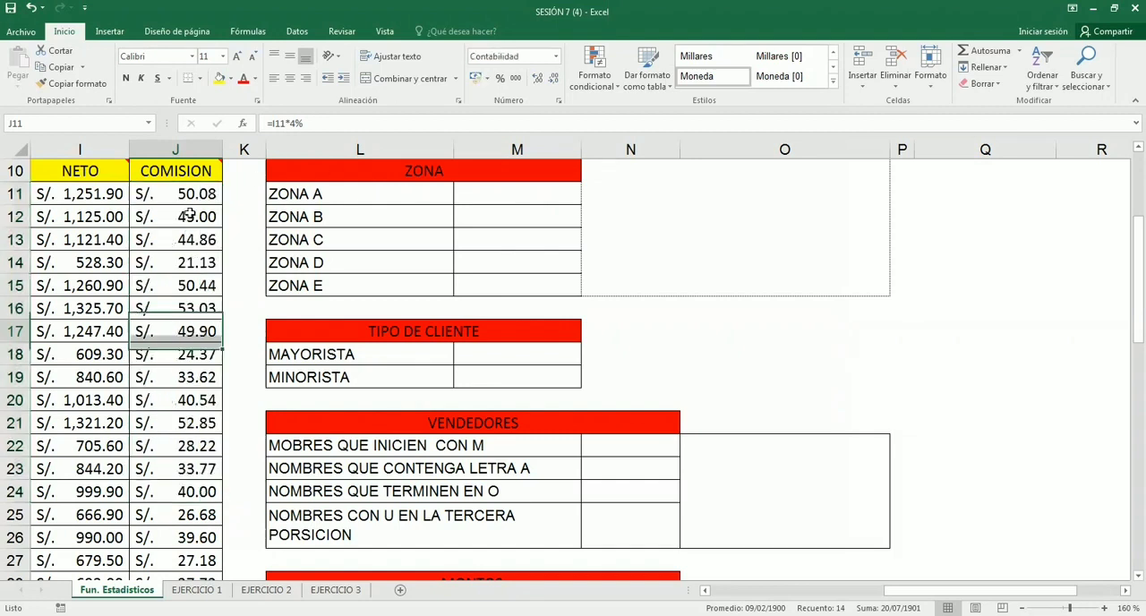
- Review the COMISION amounts in J11:J25 as an example of a numeric range
click(192, 196)
drag(192, 196, 183, 514)
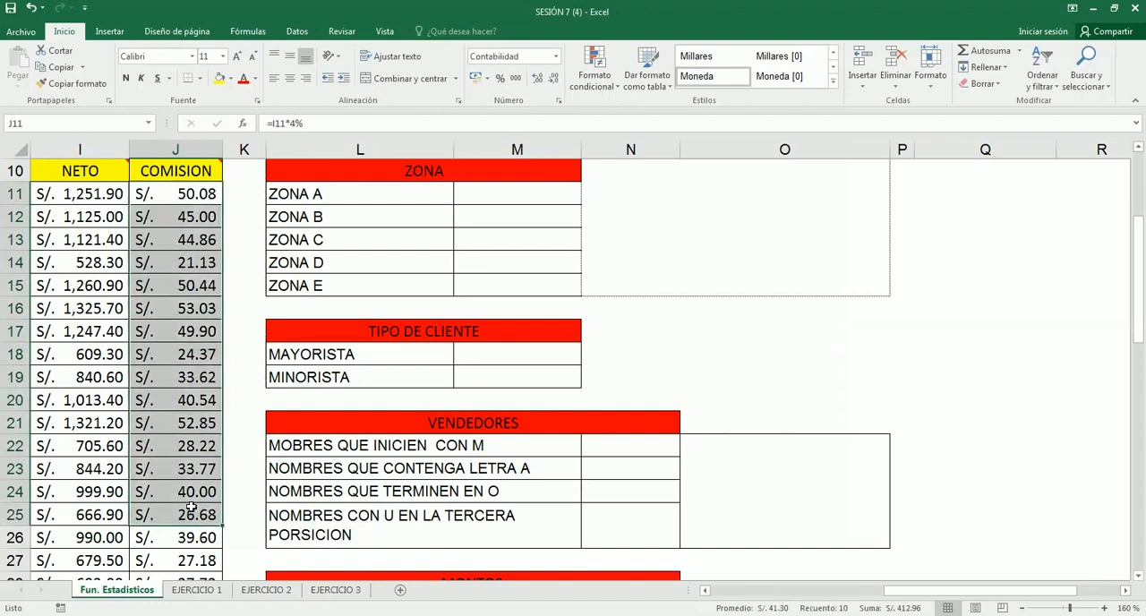
click(533, 307)
- Color the phrase "y no cuenta celdas vacías." red in the CONTAR note in L4
scroll(599, 308, up, 2)
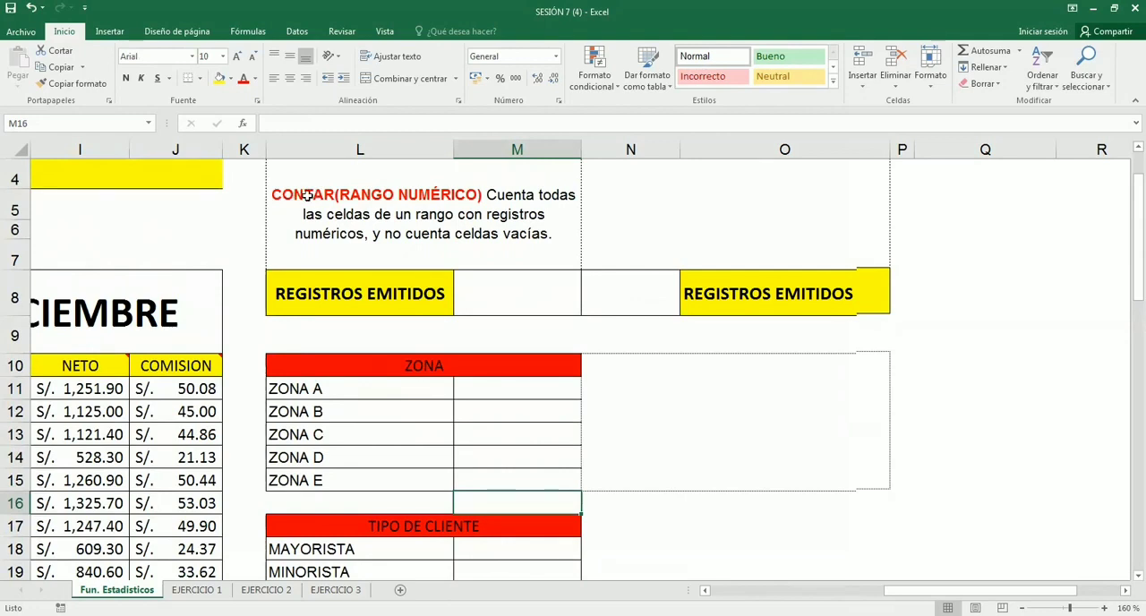
click(273, 196)
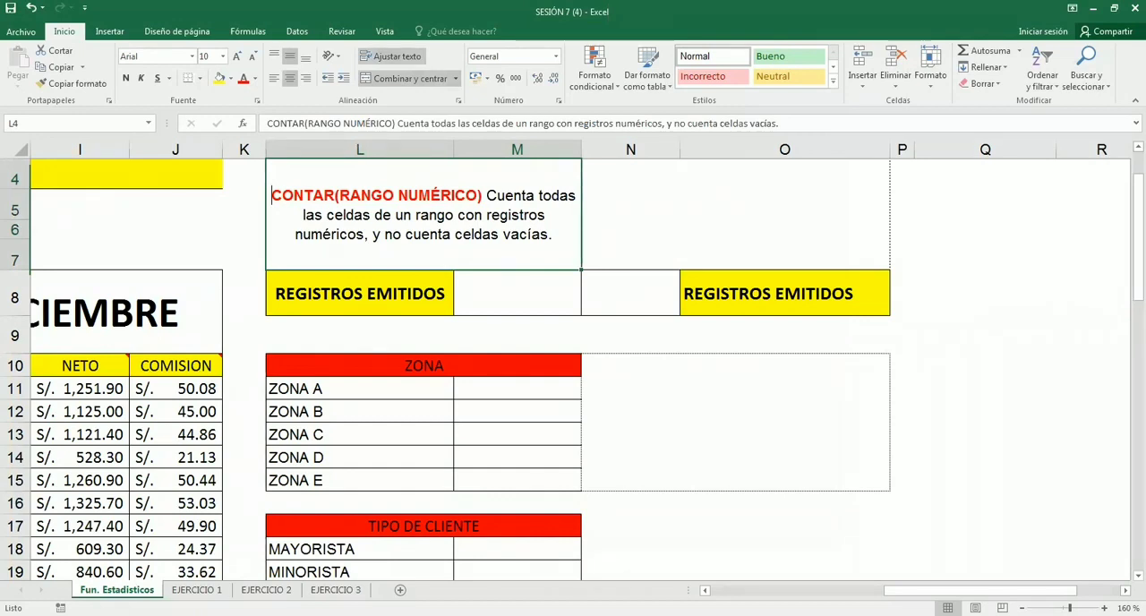
double_click(530, 235)
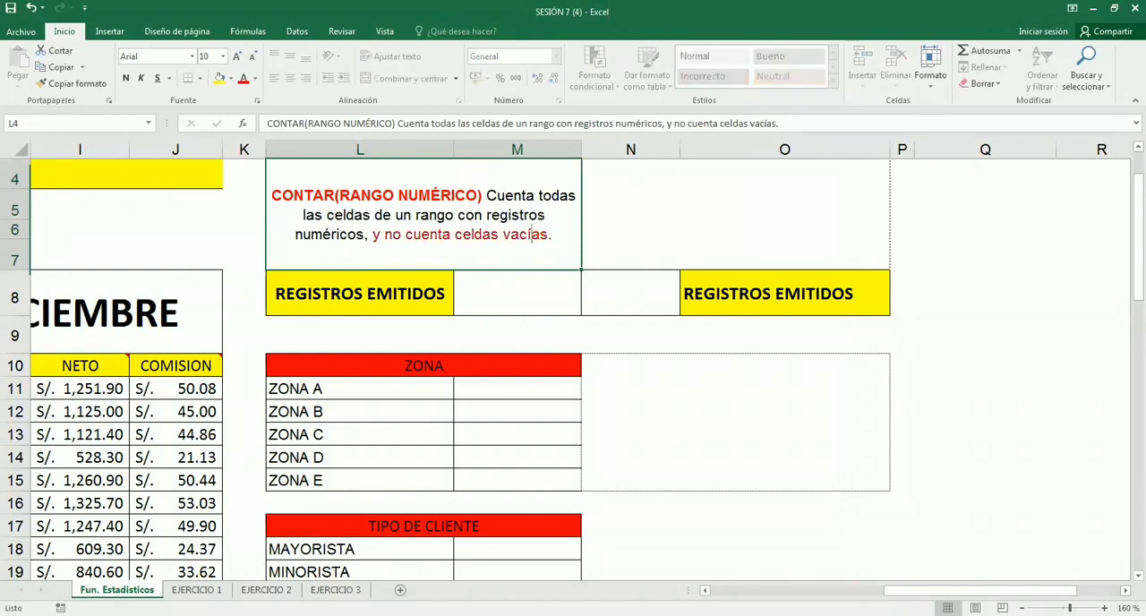
key(Return)
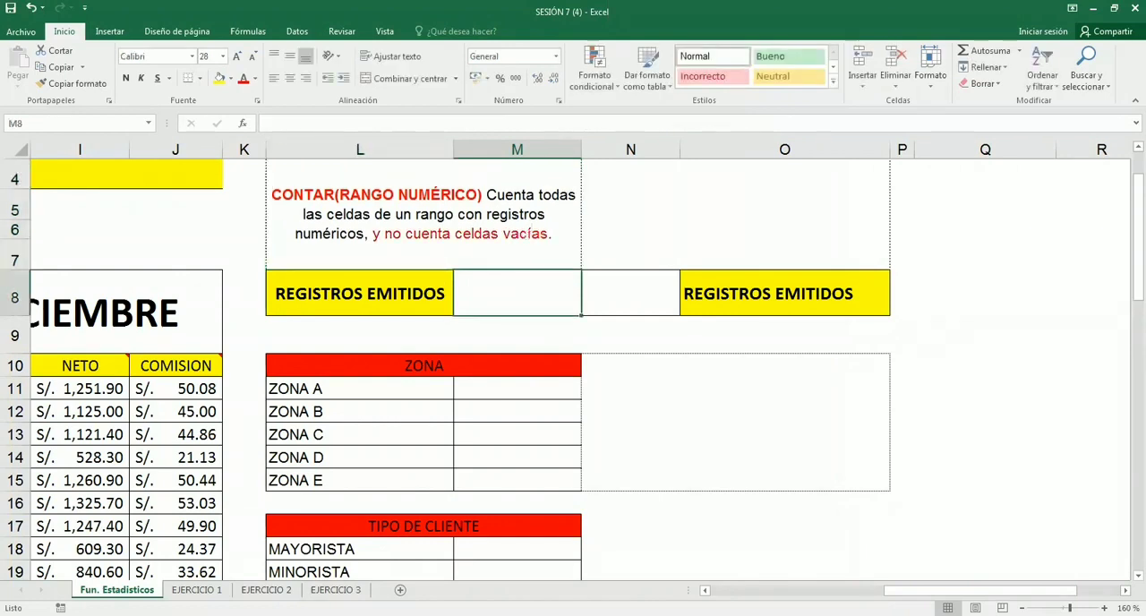
- Start a CONTAR formula in M8 for REGISTROS EMITIDOS, selecting the CODIGO cells B11:B19 as its range
text(=Con)
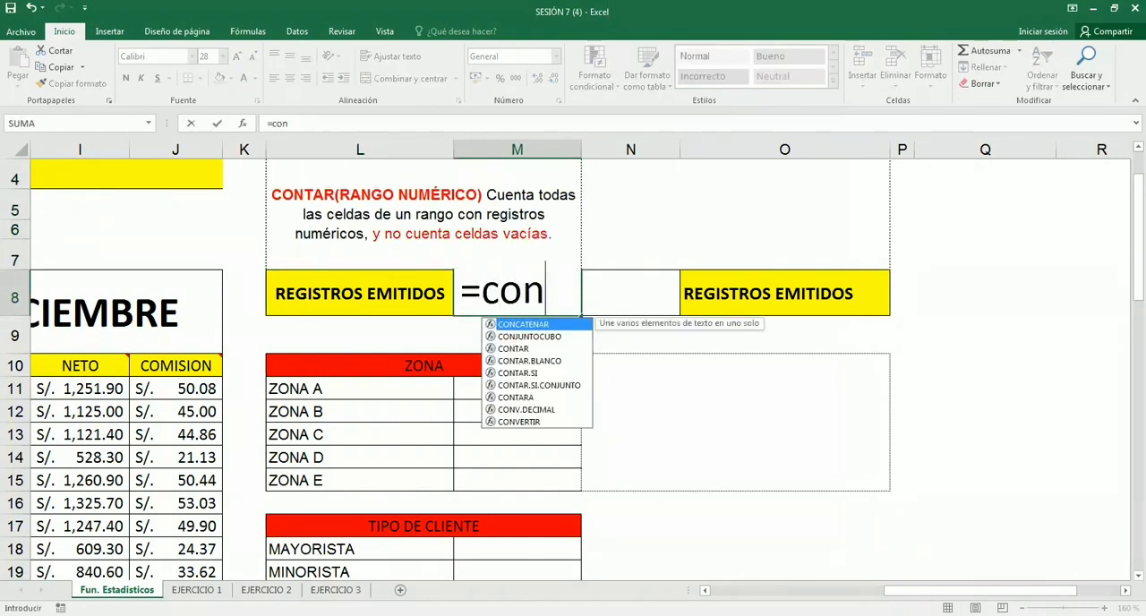
key(Tab)
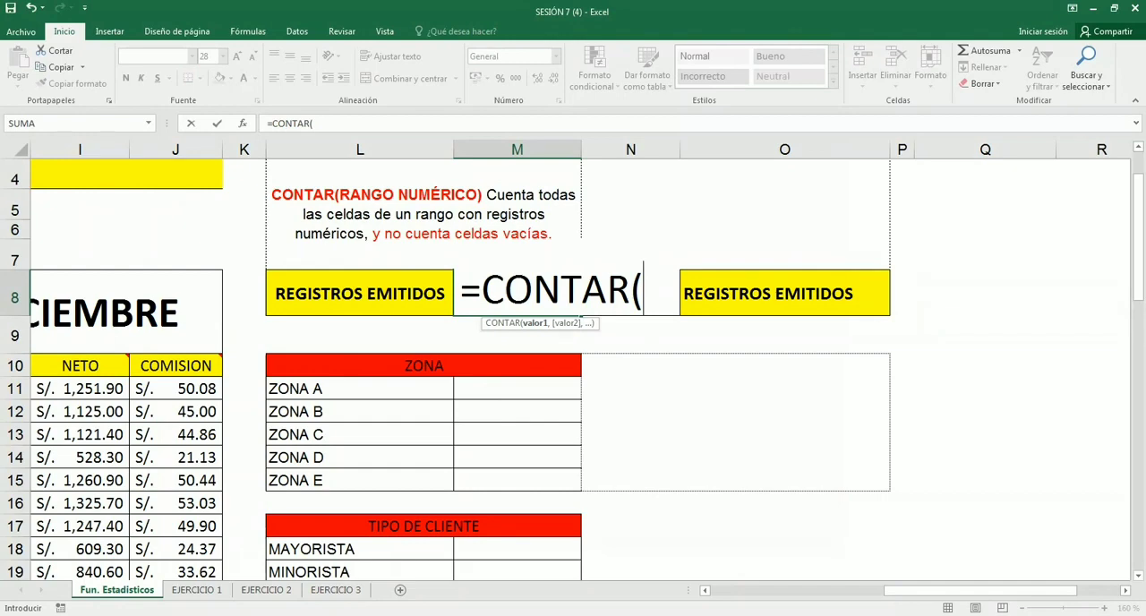
scroll(100, 398, left, 5)
click(95, 391)
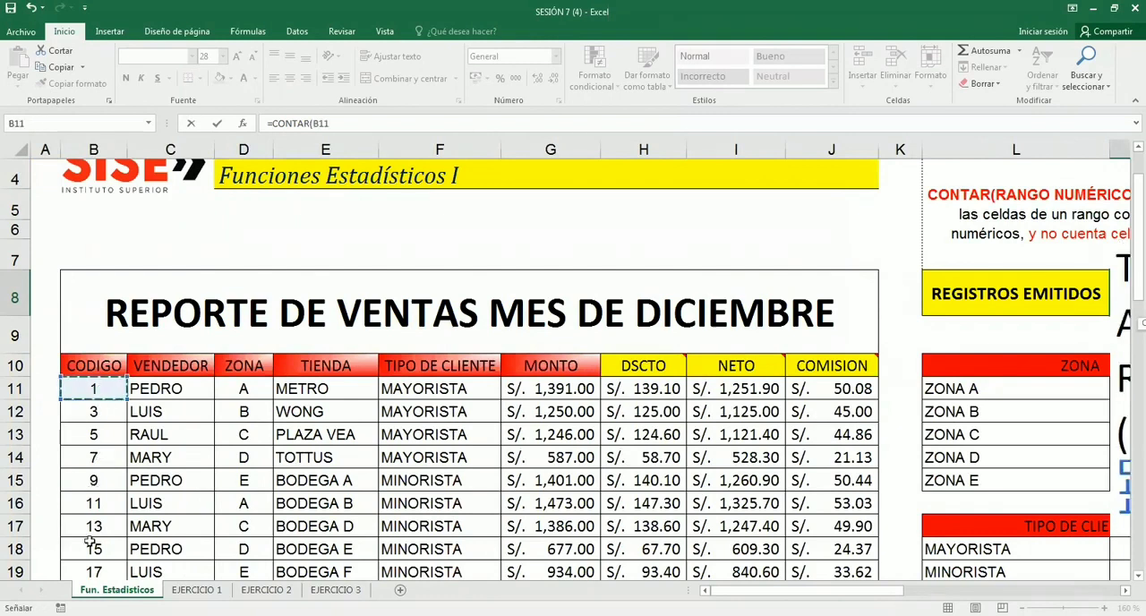
key(ctrl+shift+Down)
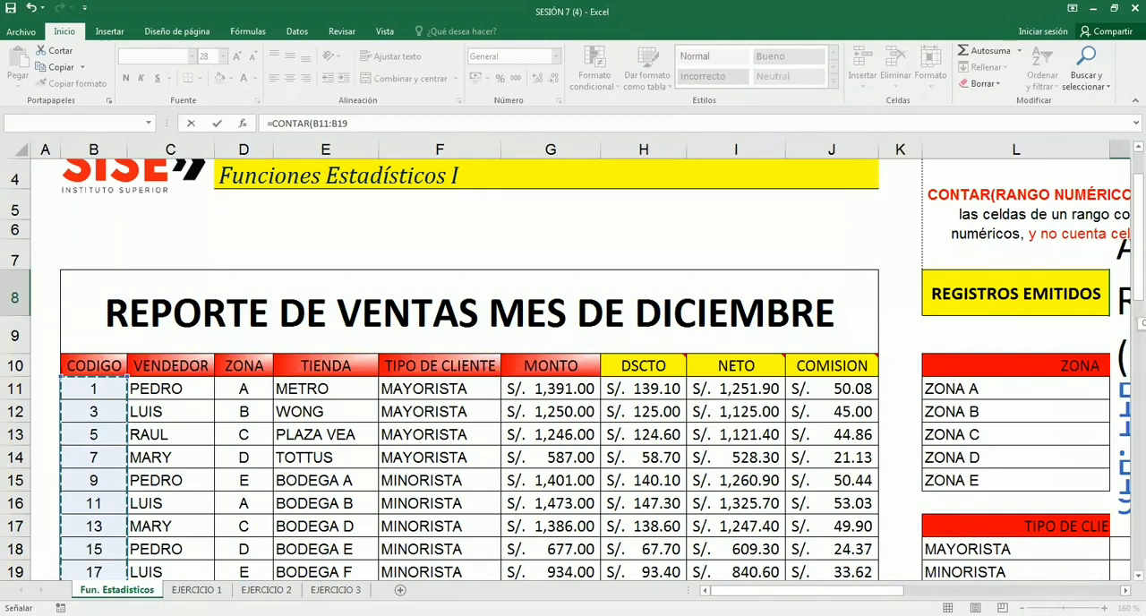
drag(806, 591, 1001, 591)
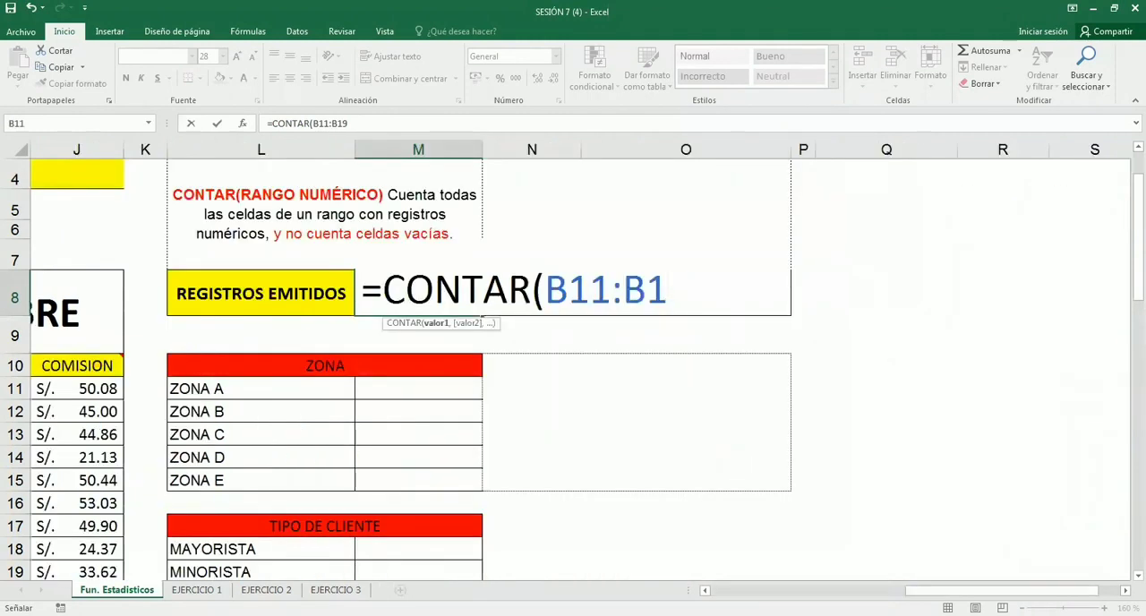
- Replace the cell range in M8's formula with the named range, completing =CONTAR(codigo)
key(BackSpace)
key(BackSpace)
key(BackSpace)
key(BackSpace)
key(BackSpace)
key(BackSpace)
key(BackSpace)
text(codigo))
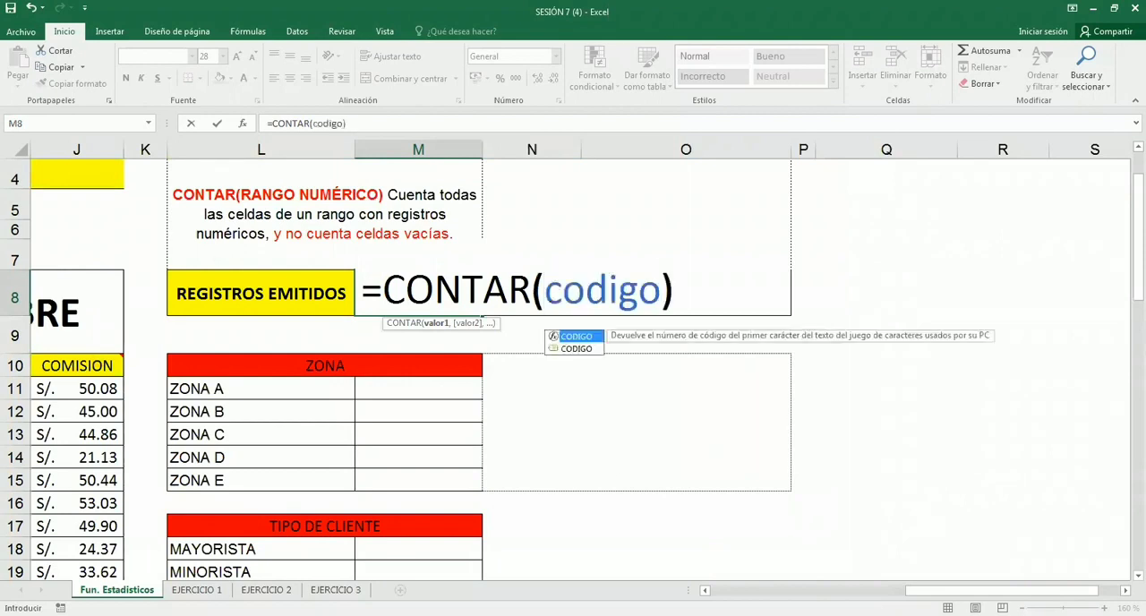
key(Return)
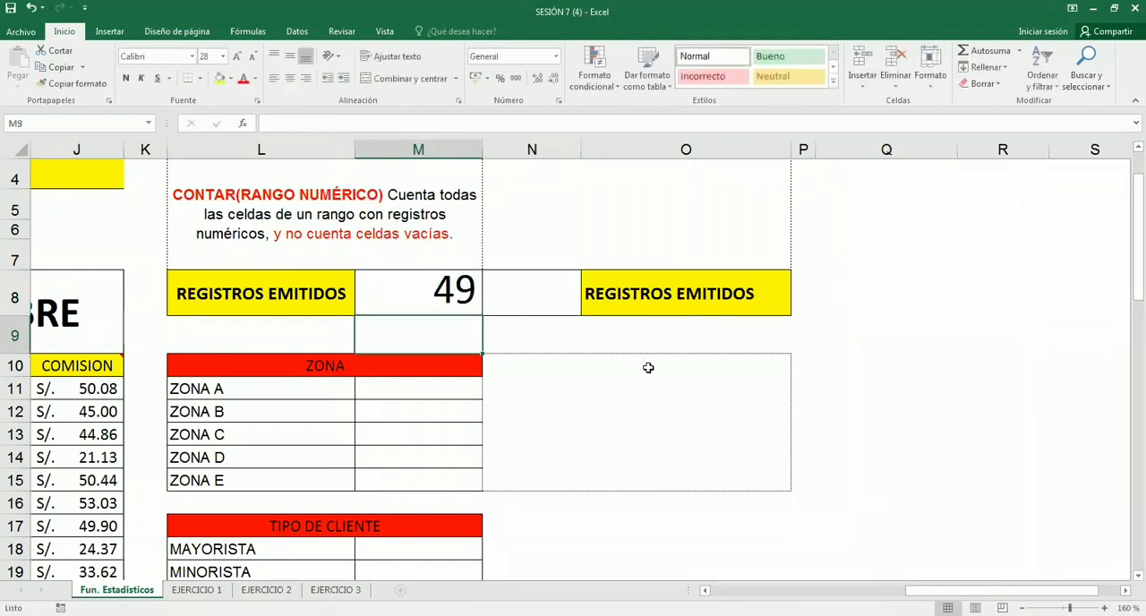
- Review the CONTAR formula in M8, highlighting its CODIGO argument, and leave the formula as it is
click(435, 291)
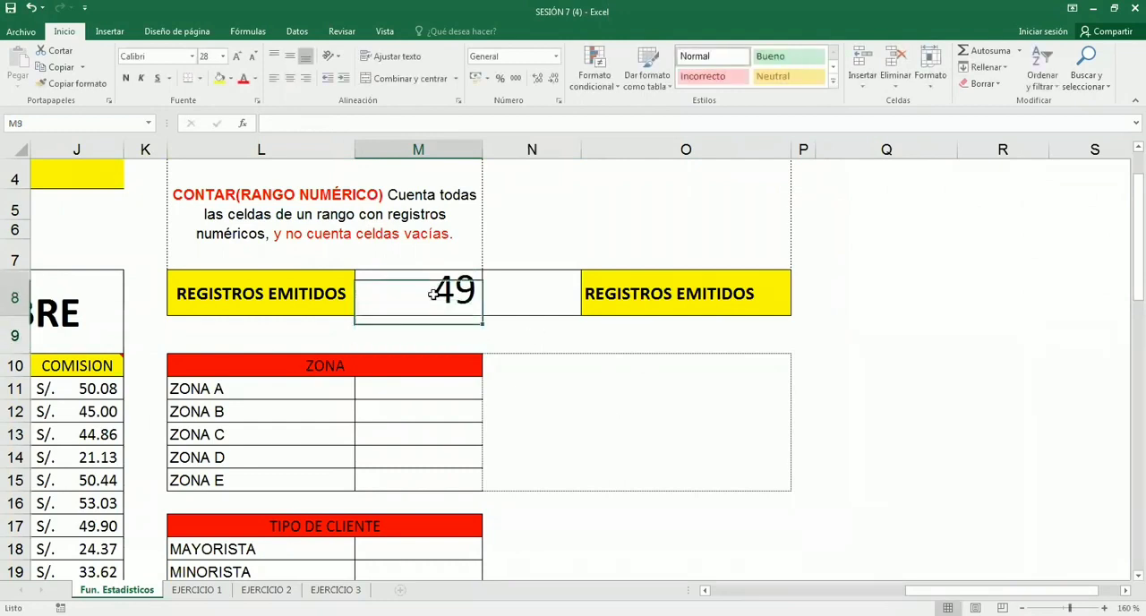
double_click(435, 291)
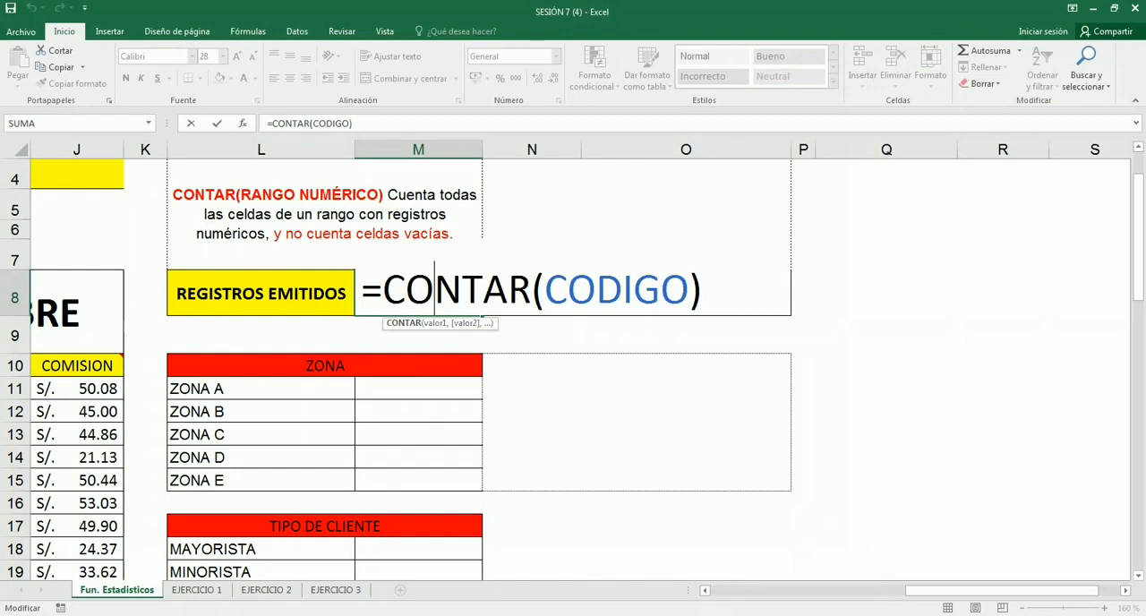
click(690, 290)
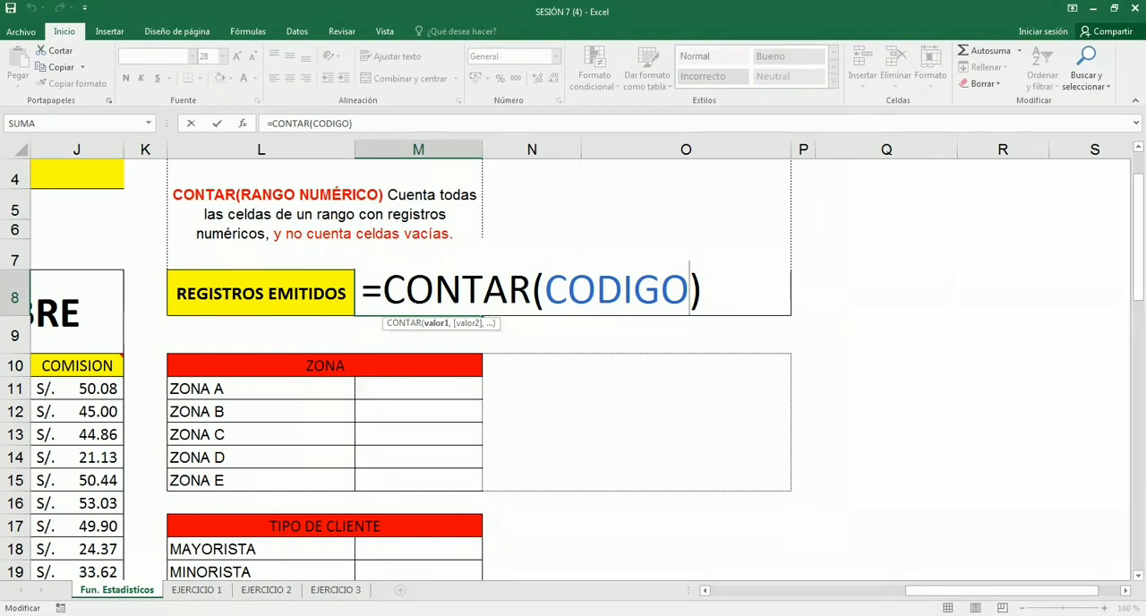
key(ctrl+shift+Left)
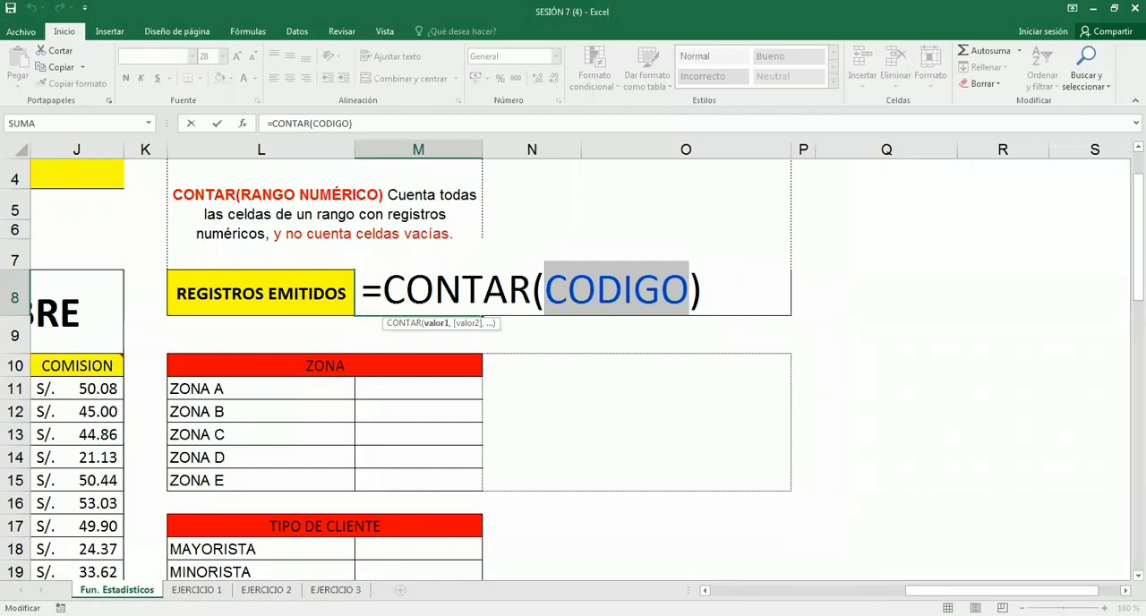
click(751, 314)
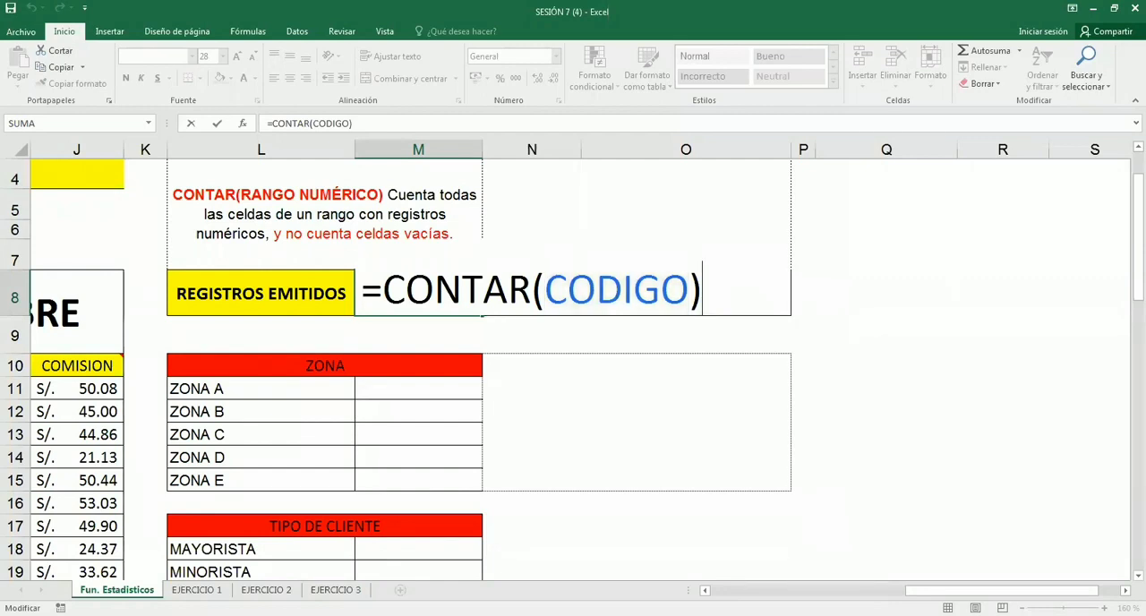
key(Return)
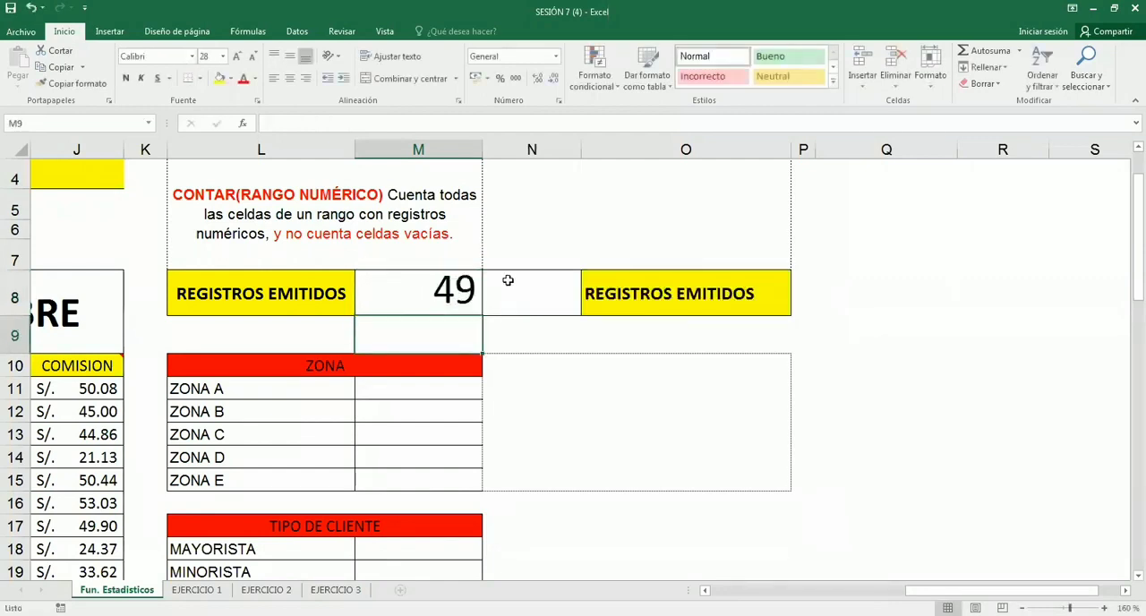
click(420, 295)
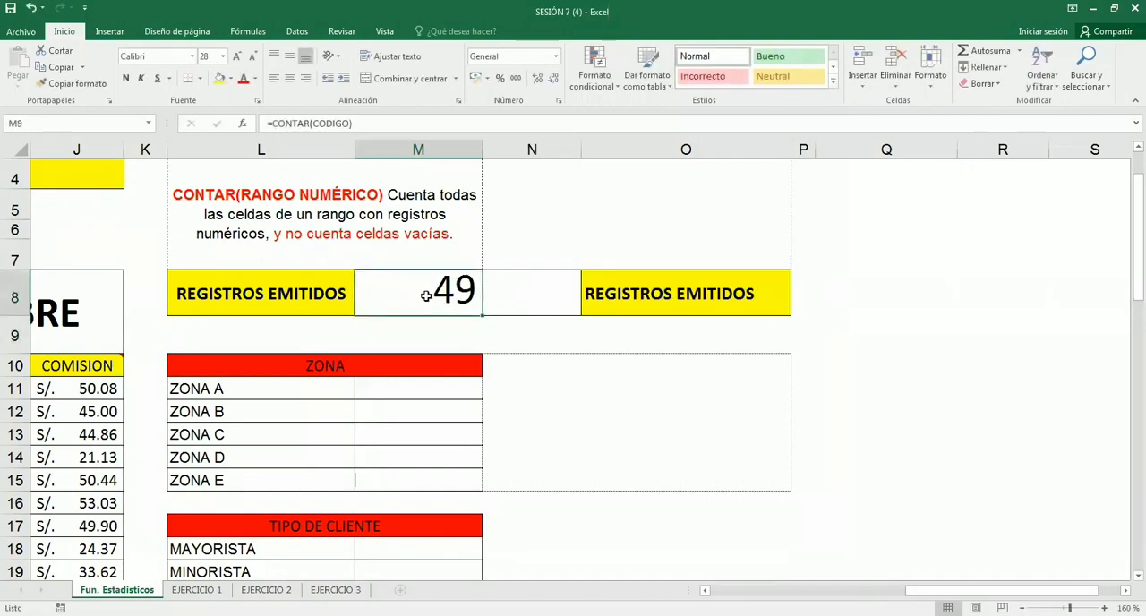
key(F2)
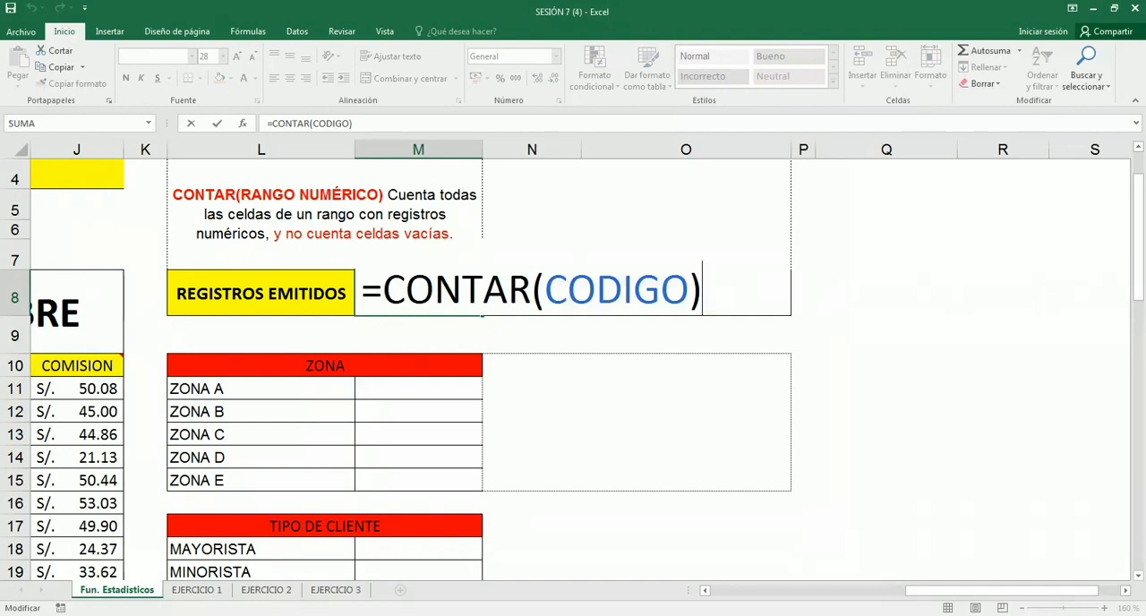
key(Return)
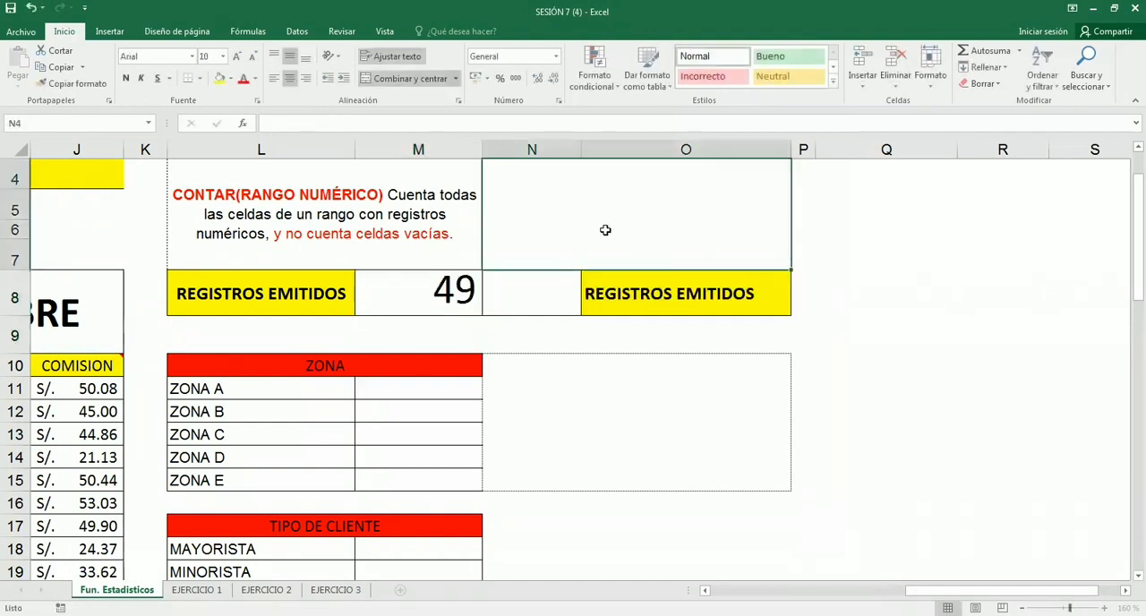
- Begin the explanatory note in the merged cell N4, above the second REGISTROS EMITIDOS label, with "CONTAR"
click(606, 232)
drag(588, 186, 627, 295)
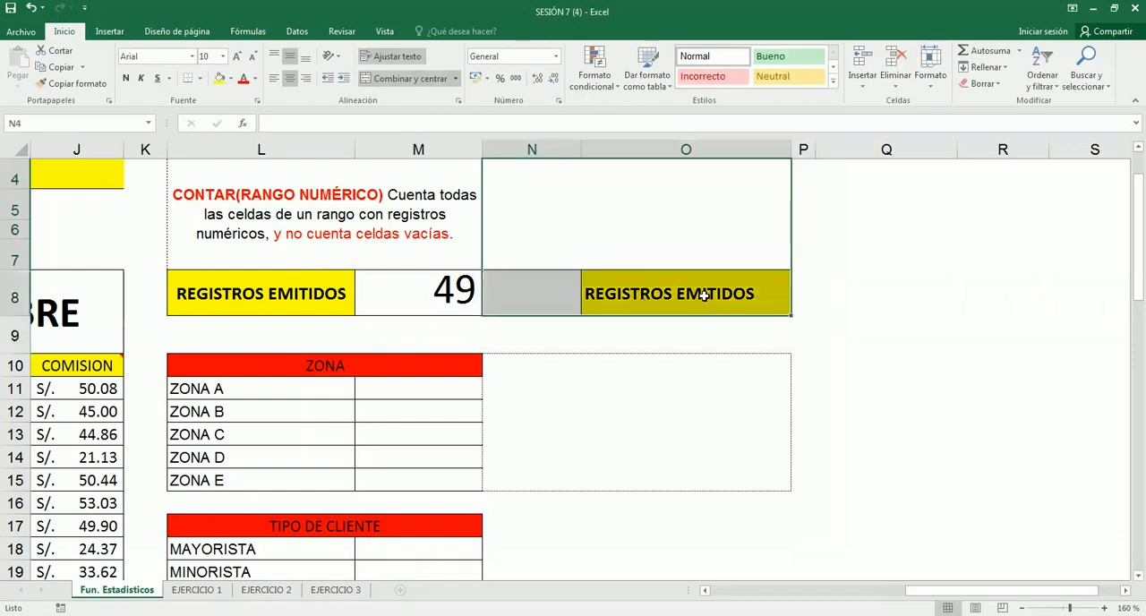
click(627, 296)
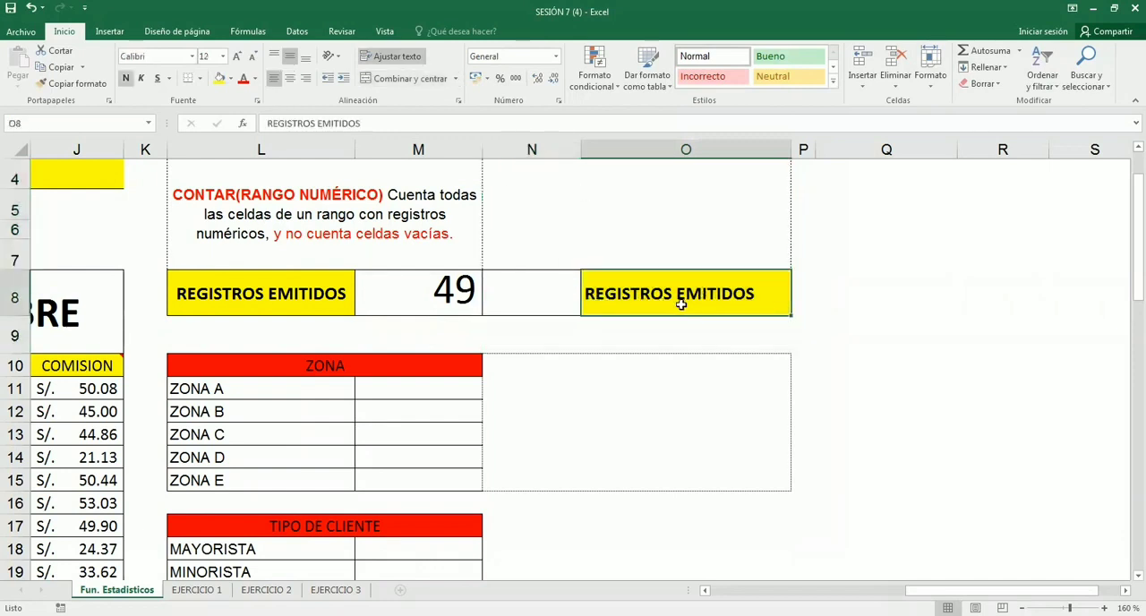
click(578, 226)
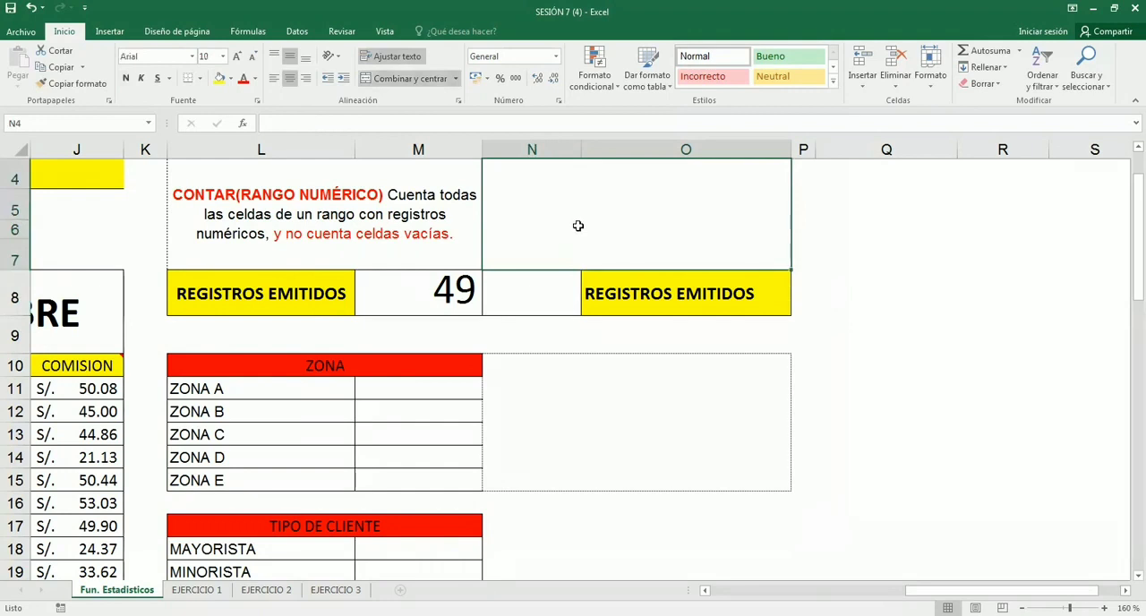
text(Co)
key(BackSpace)
text(O)
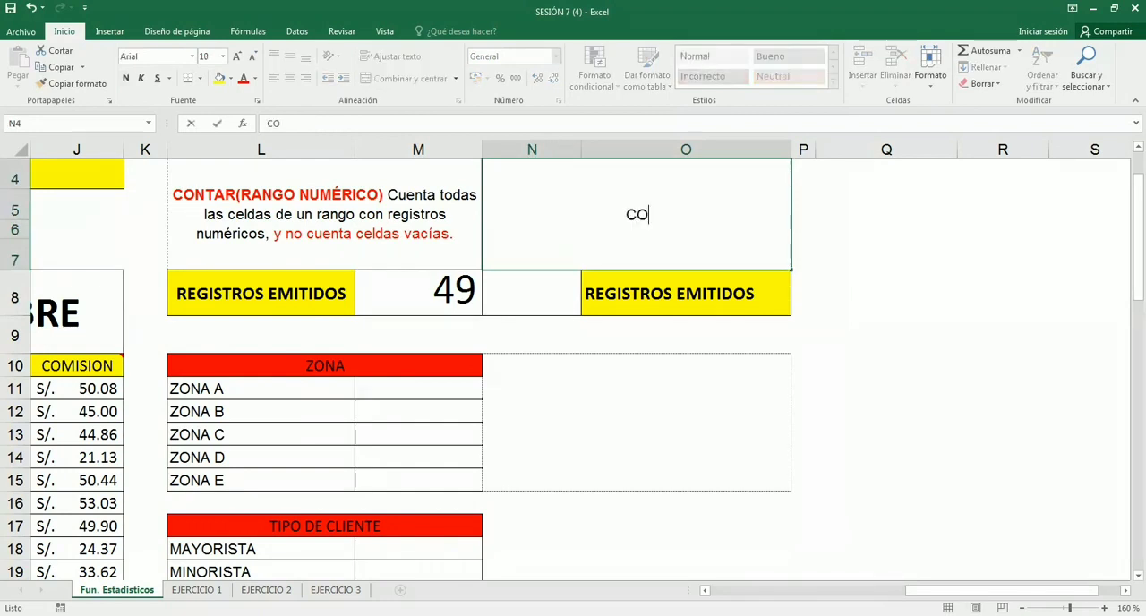
text(NTAR)
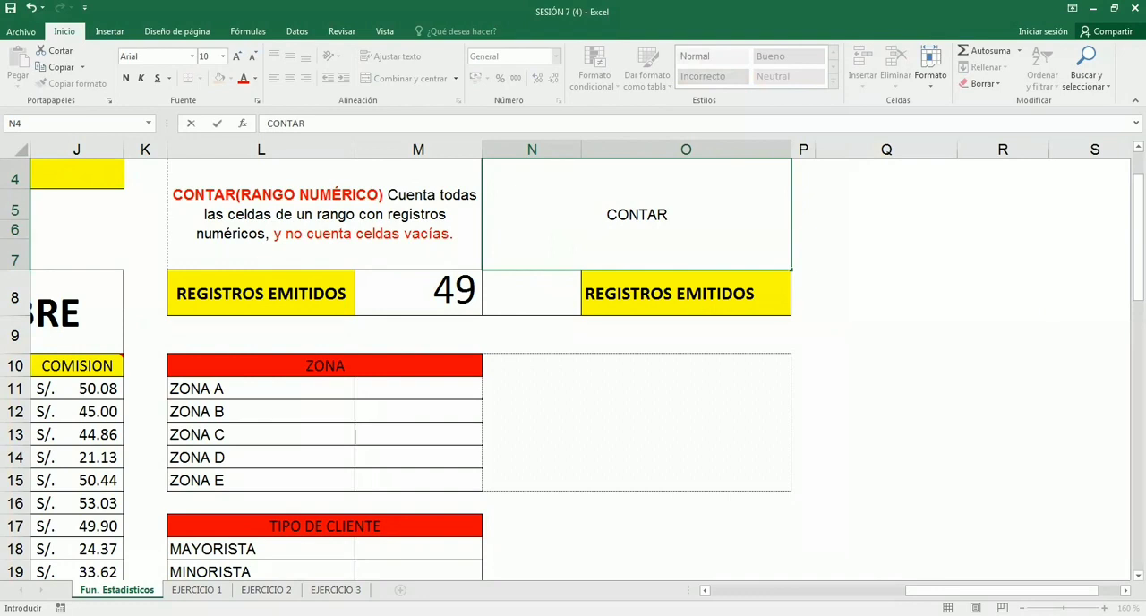
- Discard the unfinished entry in N4 and bring the empty columns beyond the exercise tables into view
key(Escape)
click(185, 234)
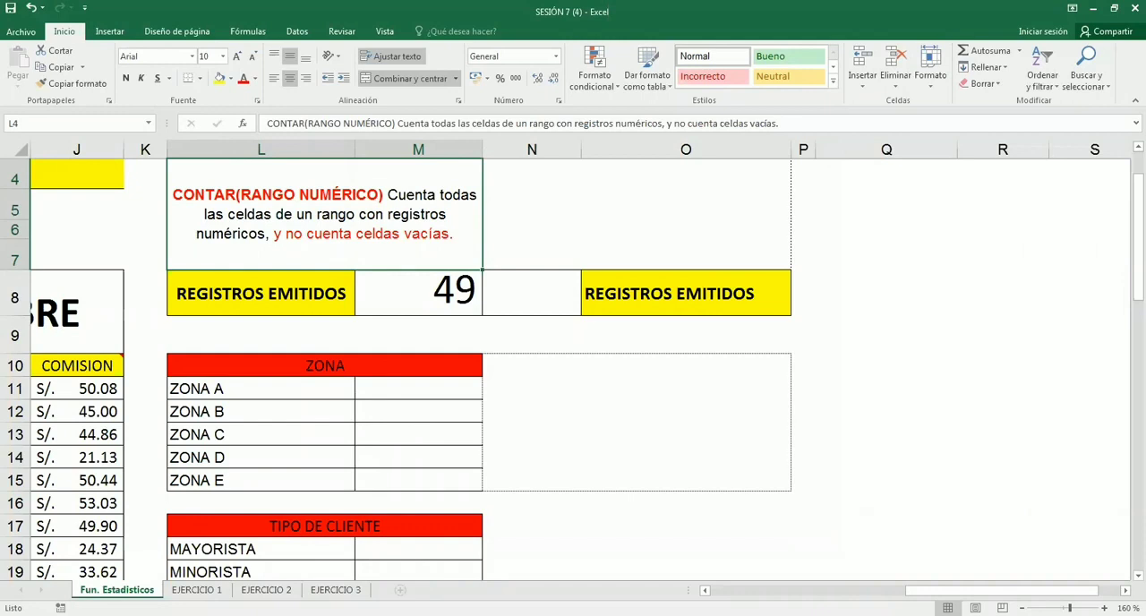
scroll(573, 359, right, 3)
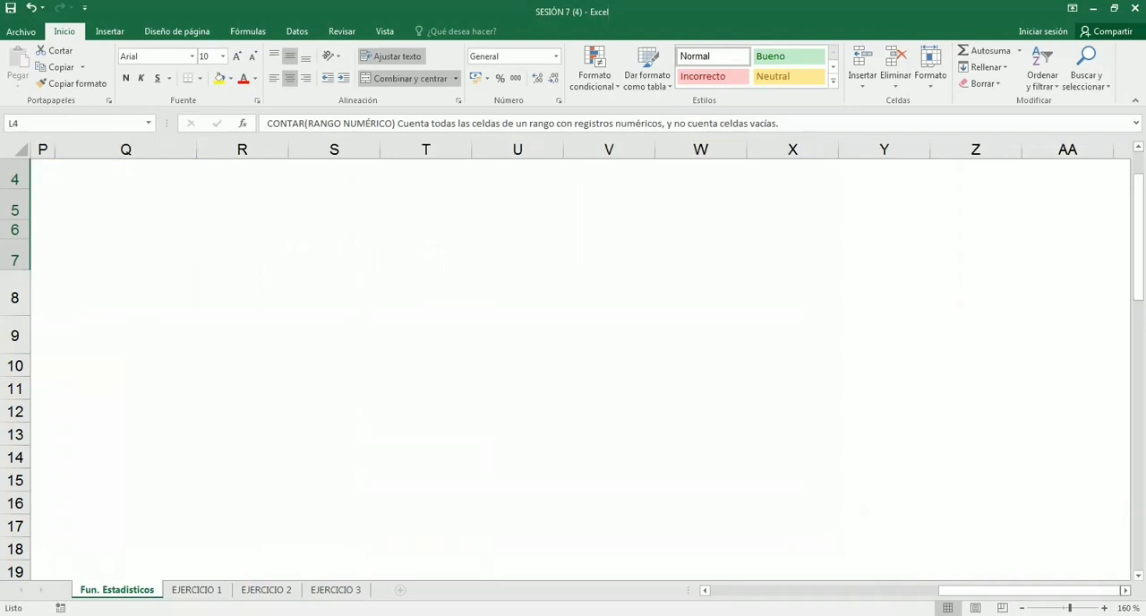
- Draw a green one-column table over the blank area, with a header and the entries #, #, #, NP, #, #, NP
drag(382, 183, 461, 544)
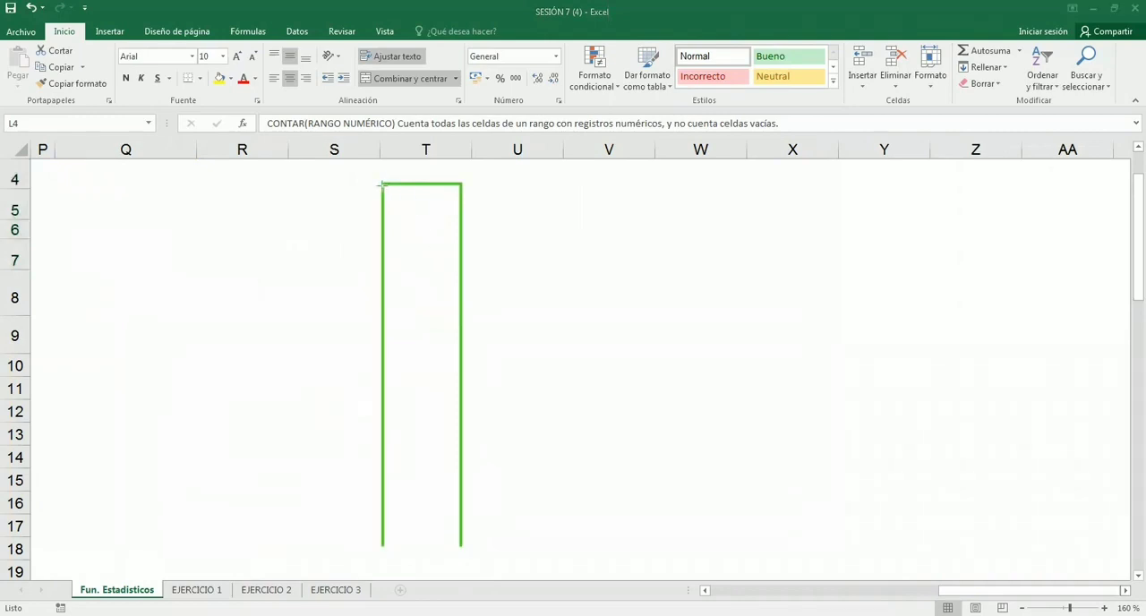
drag(383, 183, 460, 211)
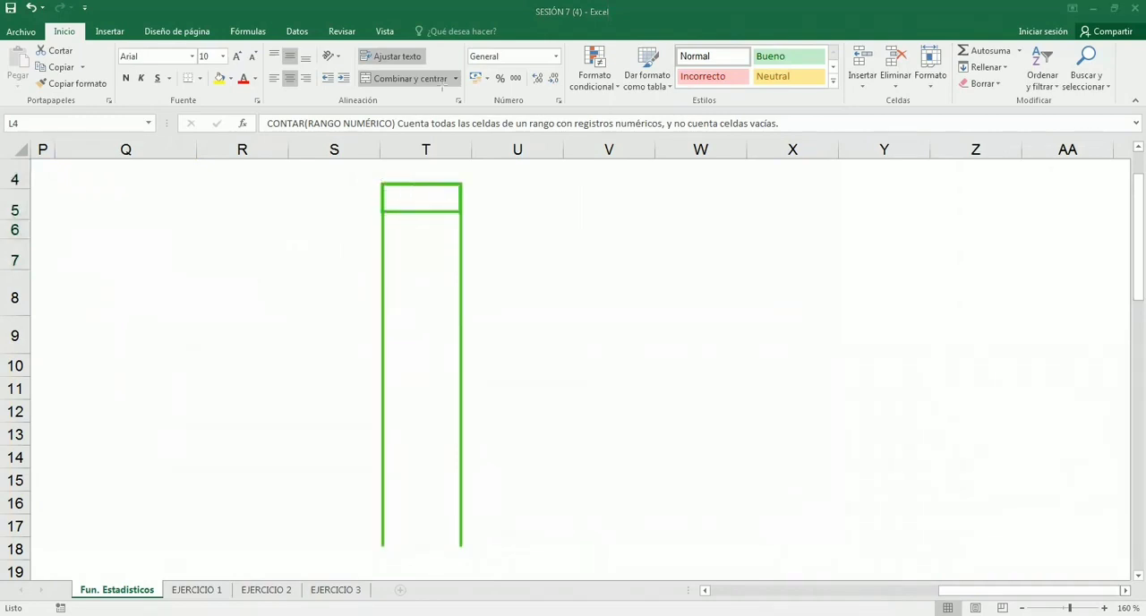
mouse_move(410, 195)
mouse_down()
mouse_move(438, 207)
mouse_move(441, 193)
mouse_move(417, 283)
mouse_move(438, 269)
mouse_move(439, 280)
mouse_up()
drag(414, 322, 450, 314)
click(407, 320)
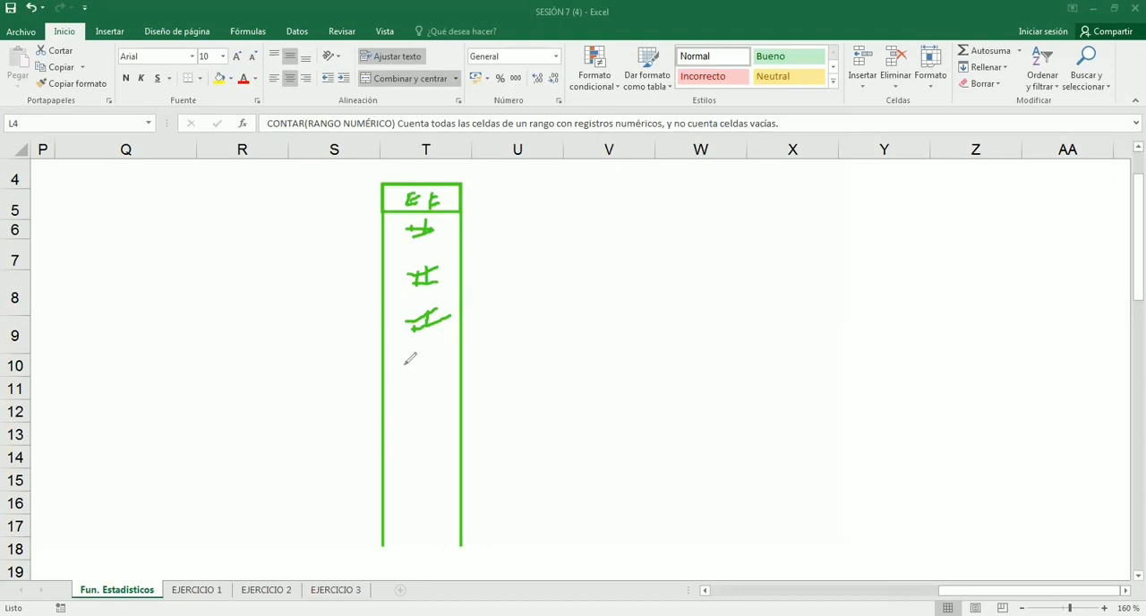
mouse_move(405, 363)
mouse_down()
mouse_move(405, 386)
mouse_move(405, 363)
mouse_move(417, 388)
mouse_move(436, 368)
mouse_move(417, 443)
mouse_move(437, 421)
mouse_up()
mouse_move(408, 439)
mouse_down()
mouse_move(437, 436)
mouse_move(412, 490)
mouse_move(437, 474)
mouse_up()
mouse_move(408, 486)
mouse_down()
mouse_move(438, 484)
mouse_move(411, 531)
mouse_move(425, 530)
mouse_move(427, 507)
mouse_move(439, 522)
mouse_up()
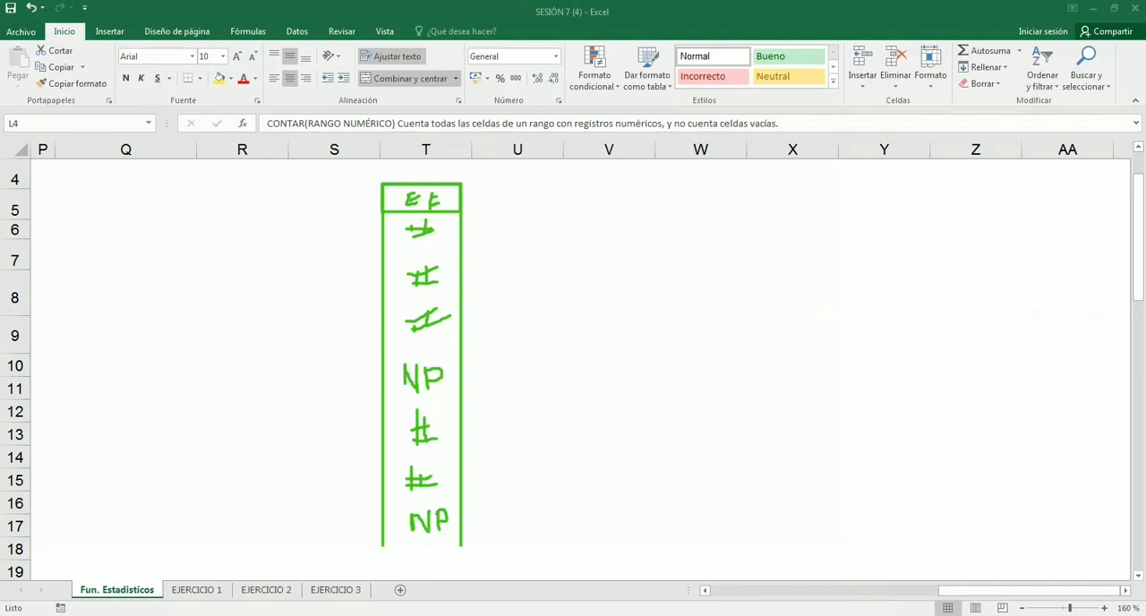
drag(419, 525, 439, 526)
key(ctrl+z)
drag(462, 537, 448, 536)
drag(461, 239, 461, 268)
- Point red arrows at the first two # entries and at both NP entries of the drawn column
drag(242, 224, 412, 233)
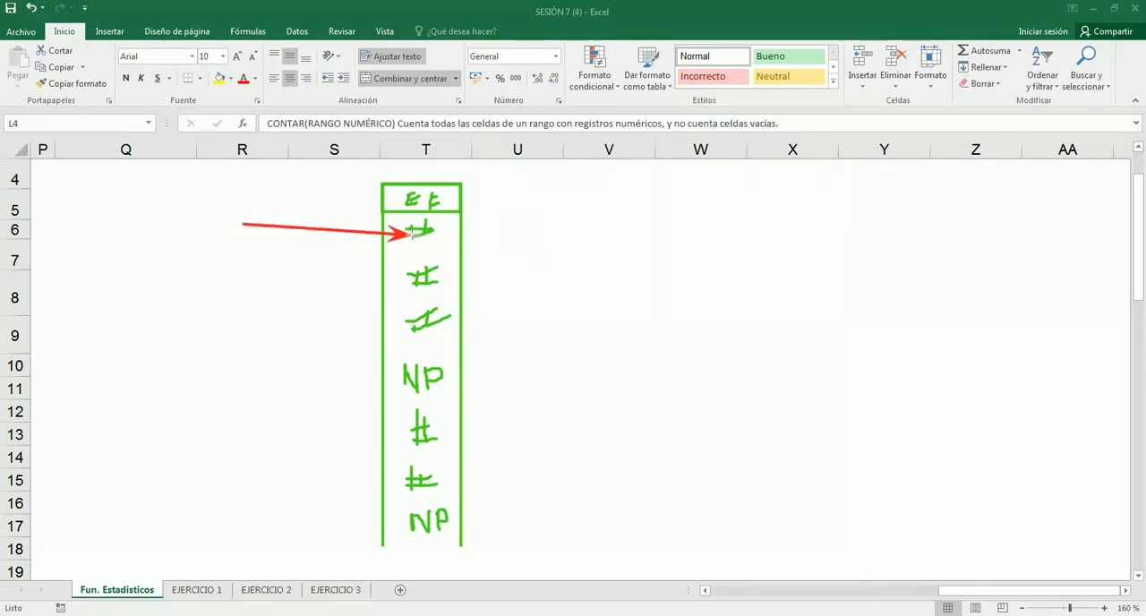
drag(242, 283, 408, 278)
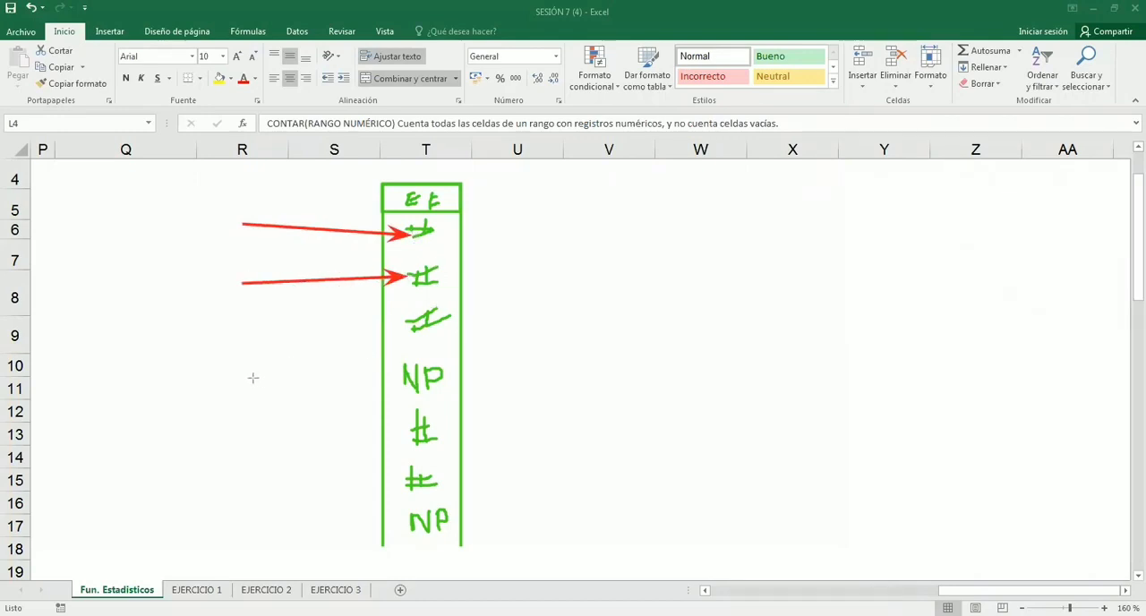
drag(283, 388, 406, 378)
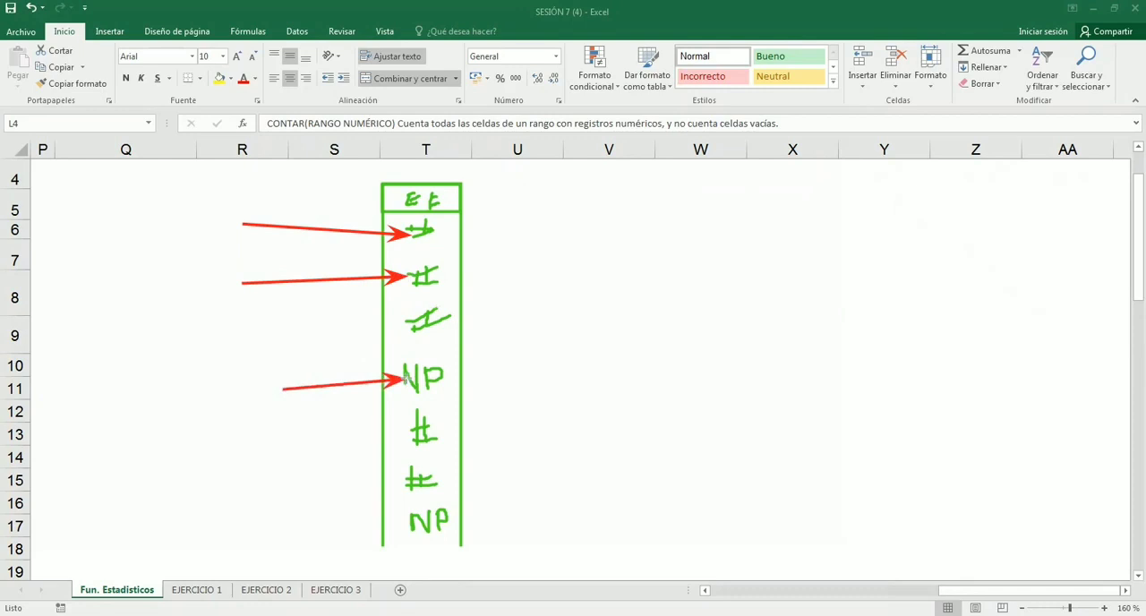
drag(523, 364, 446, 376)
drag(514, 512, 455, 517)
drag(346, 521, 408, 523)
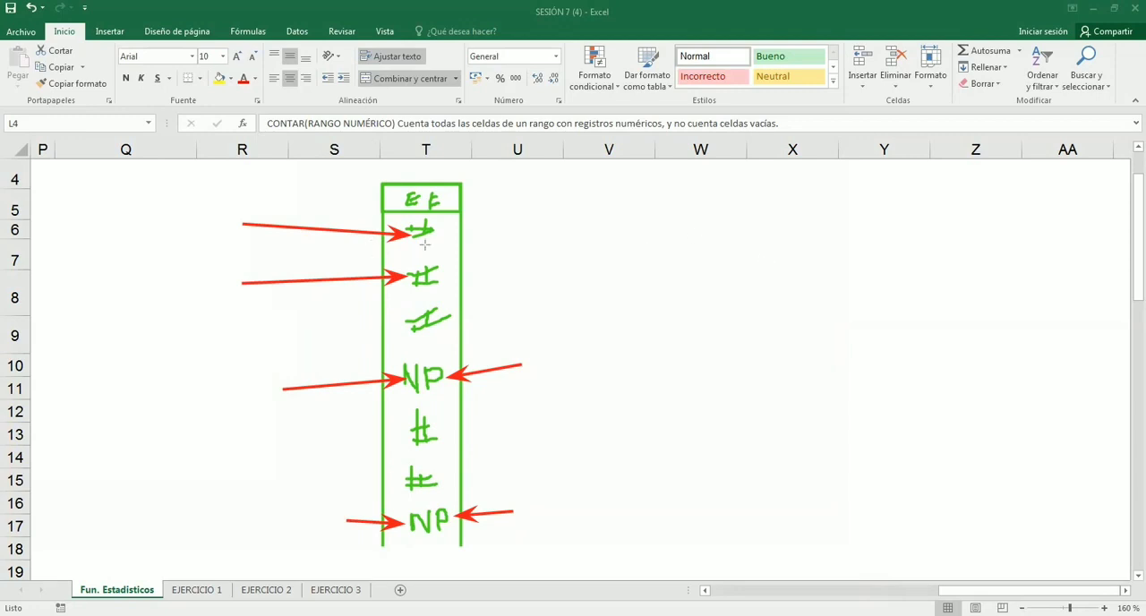
- Outline the entries of the drawn column in red and clear the whole drawing
mouse_move(383, 212)
mouse_down()
mouse_move(465, 484)
mouse_move(461, 546)
mouse_up()
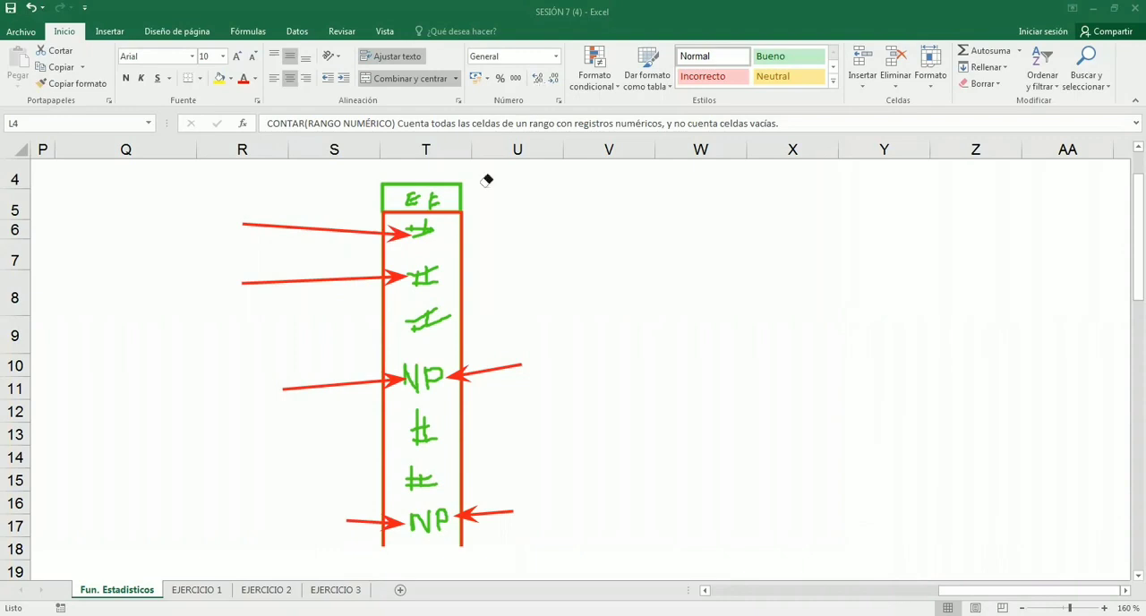
mouse_move(487, 181)
mouse_down()
mouse_move(417, 215)
mouse_move(373, 385)
mouse_move(463, 530)
mouse_move(454, 509)
mouse_move(411, 495)
mouse_move(413, 189)
mouse_move(416, 385)
mouse_move(437, 520)
mouse_up()
drag(392, 358, 472, 378)
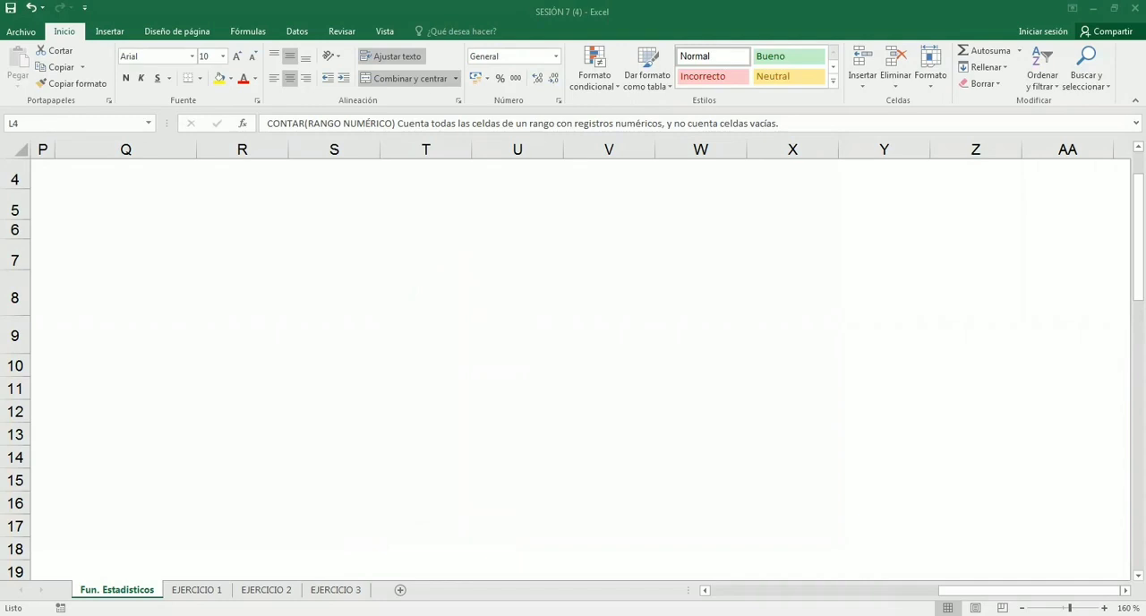
- Draw a red four-column table with a header row over the blank cells
drag(237, 206, 288, 437)
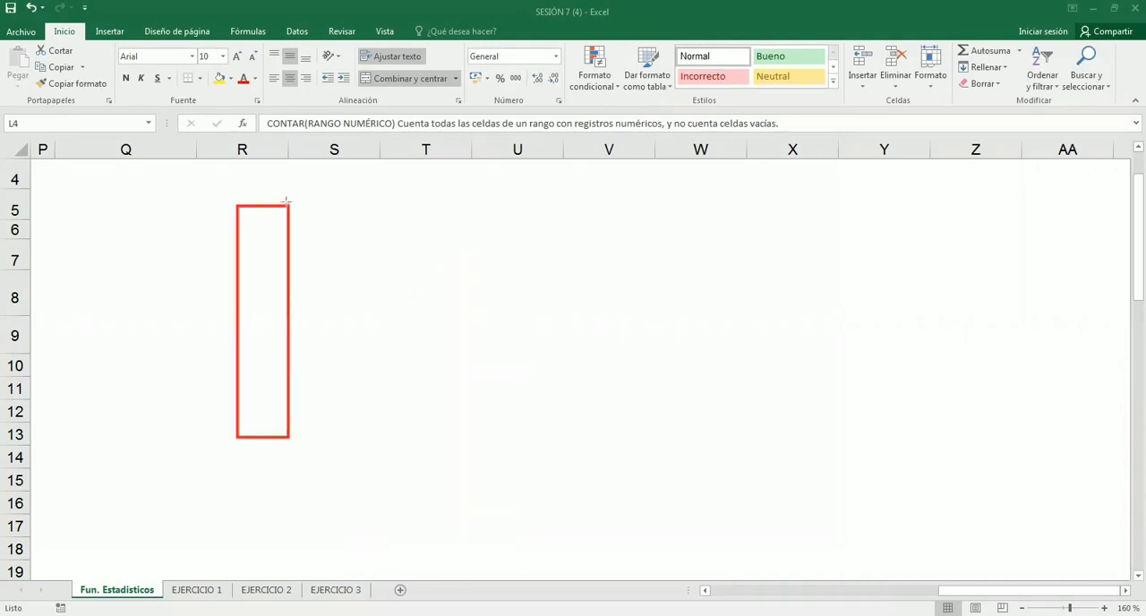
mouse_move(289, 206)
mouse_down()
mouse_move(353, 435)
mouse_move(342, 437)
mouse_up()
drag(340, 202, 393, 342)
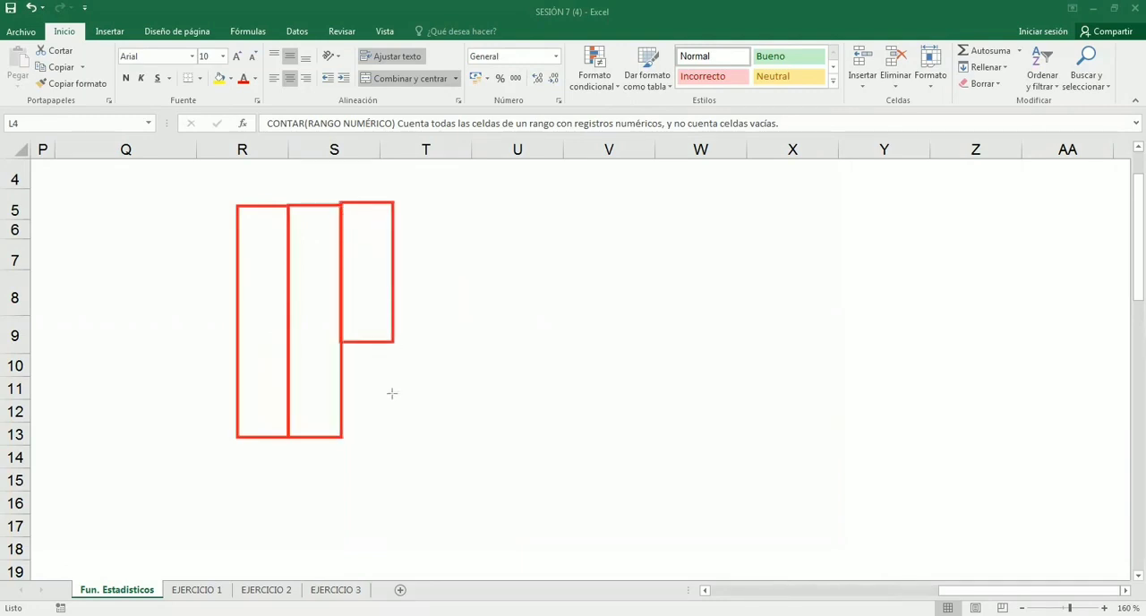
drag(392, 394, 396, 438)
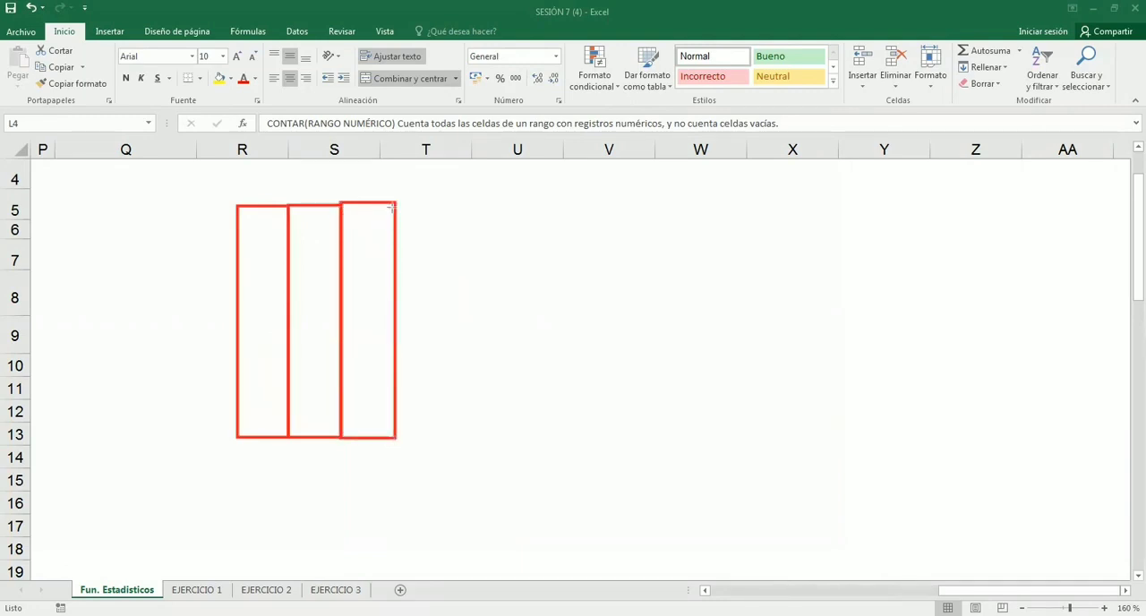
drag(394, 206, 441, 436)
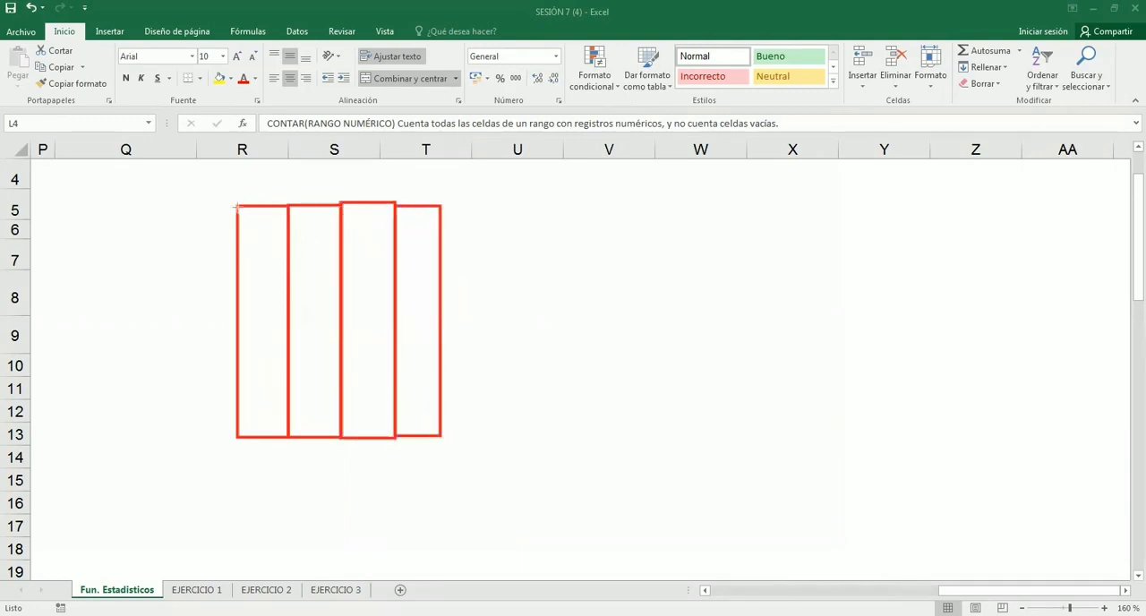
mouse_move(237, 206)
mouse_down()
mouse_move(343, 229)
mouse_move(441, 229)
mouse_up()
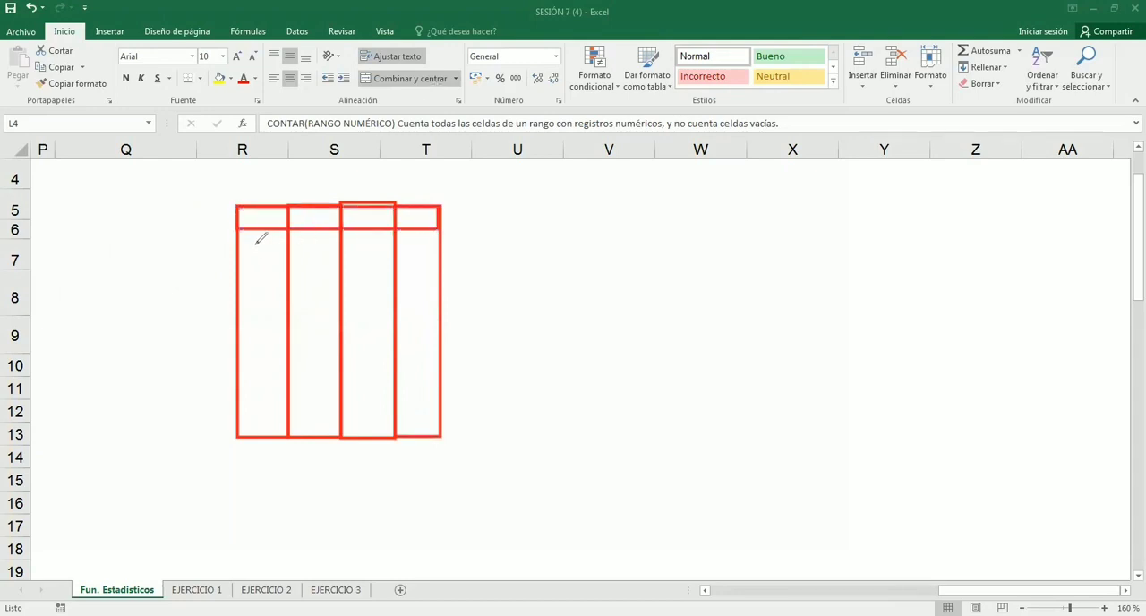
- Handwrite #, #, NP and # across the first row of the drawn four-column table
mouse_move(255, 244)
mouse_down()
mouse_move(248, 280)
mouse_move(269, 261)
mouse_move(271, 273)
mouse_move(317, 267)
mouse_move(337, 250)
mouse_move(357, 270)
mouse_move(375, 245)
mouse_up()
mouse_move(380, 256)
mouse_down()
mouse_move(380, 269)
mouse_move(414, 278)
mouse_move(424, 278)
mouse_move(424, 258)
mouse_move(435, 267)
mouse_up()
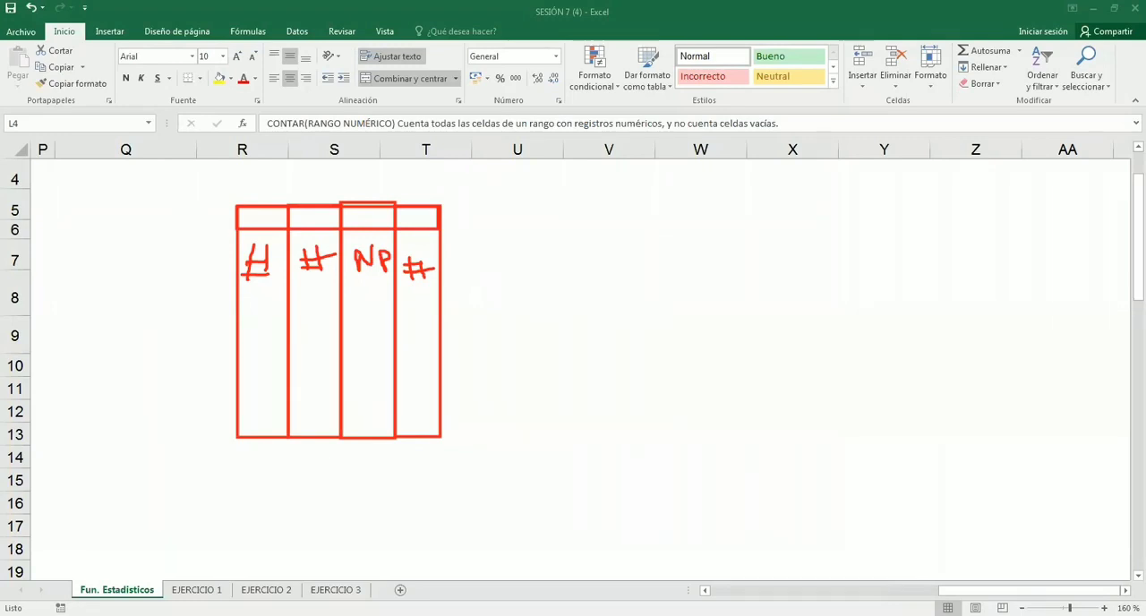
drag(324, 266, 304, 267)
drag(301, 268, 324, 263)
- Frame the handwritten row in red, and box its NP cell and last # cell separately
drag(224, 235, 226, 236)
drag(297, 277, 457, 294)
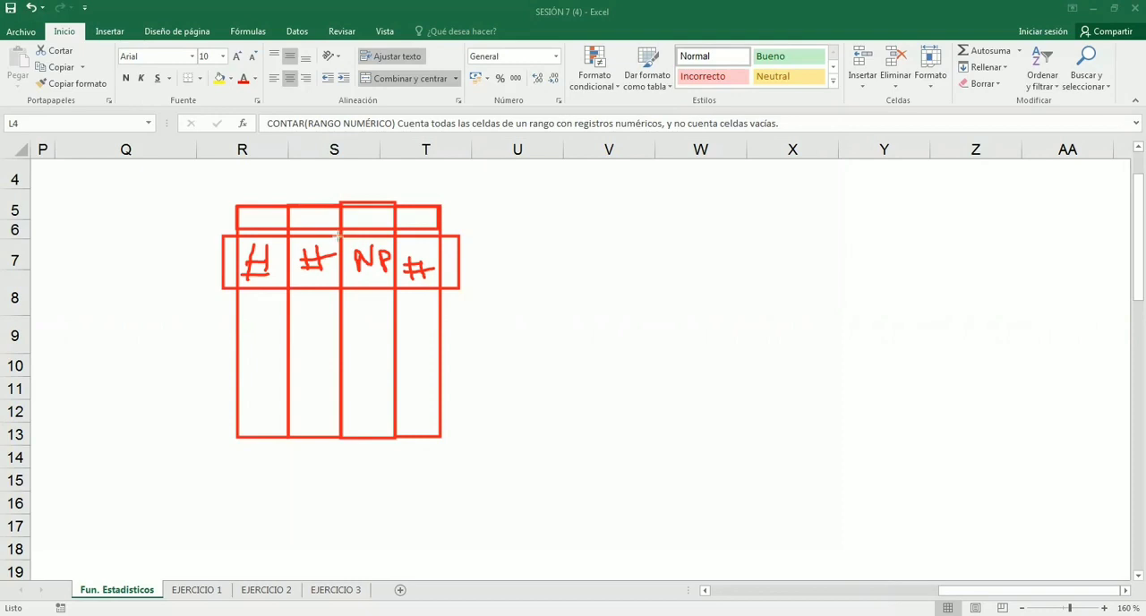
mouse_move(337, 236)
mouse_down()
mouse_move(342, 269)
mouse_move(395, 284)
mouse_up()
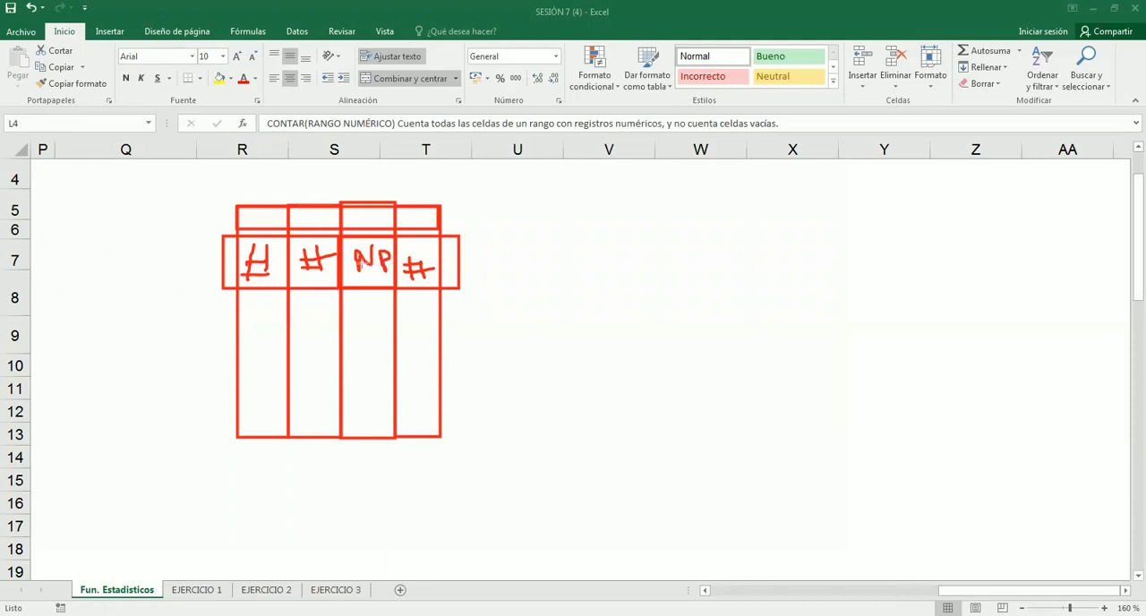
mouse_move(233, 234)
mouse_down()
mouse_move(236, 269)
mouse_move(440, 292)
mouse_up()
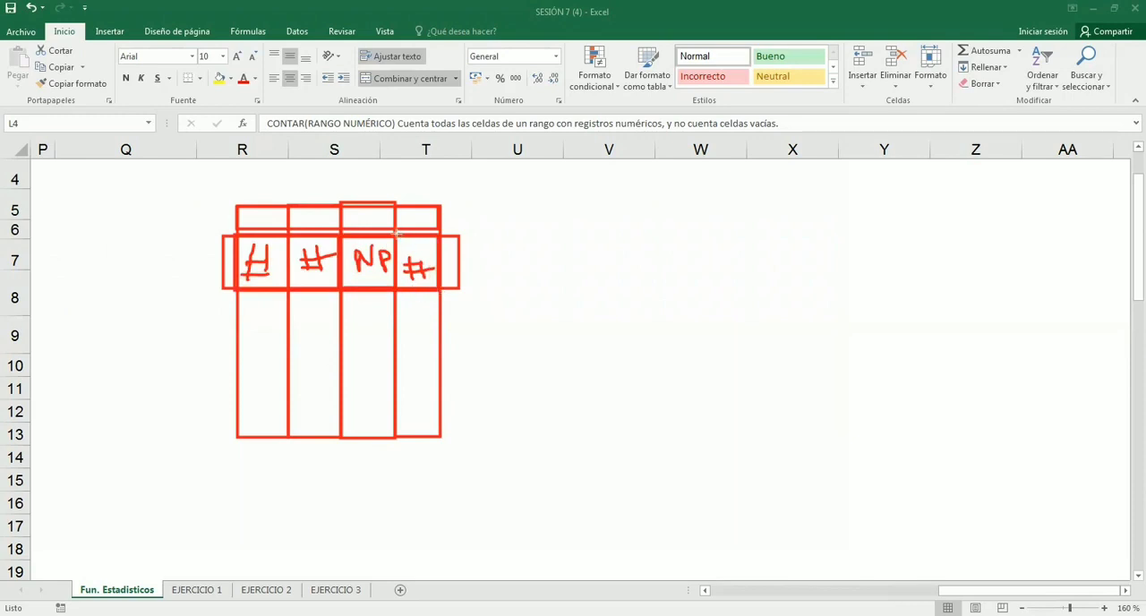
mouse_move(396, 233)
mouse_down()
mouse_move(443, 260)
mouse_move(397, 285)
mouse_up()
drag(341, 237, 391, 283)
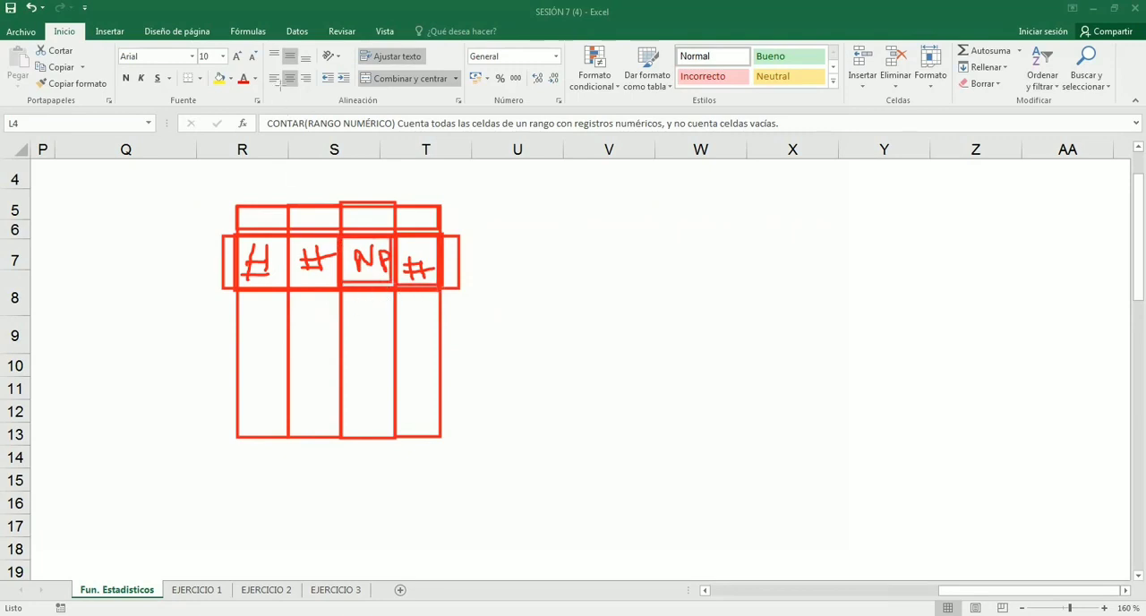
- Erase the drawn table and its entries and return to the REGISTROS EMITIDOS area of the sheet
mouse_move(463, 194)
mouse_down()
mouse_move(314, 277)
mouse_move(315, 260)
mouse_up()
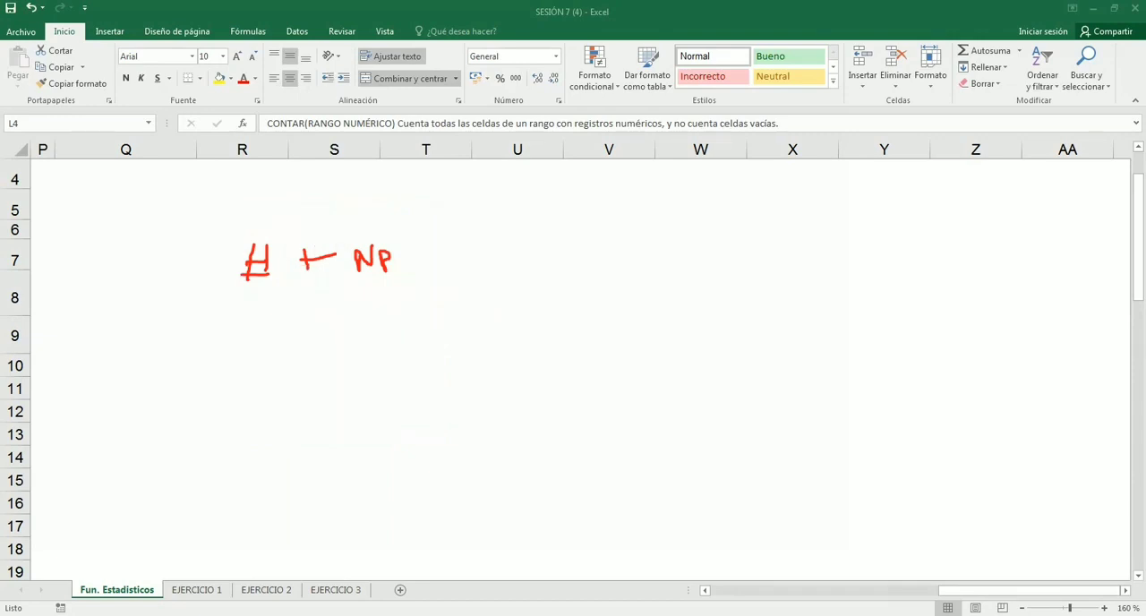
drag(385, 277, 385, 271)
click(256, 261)
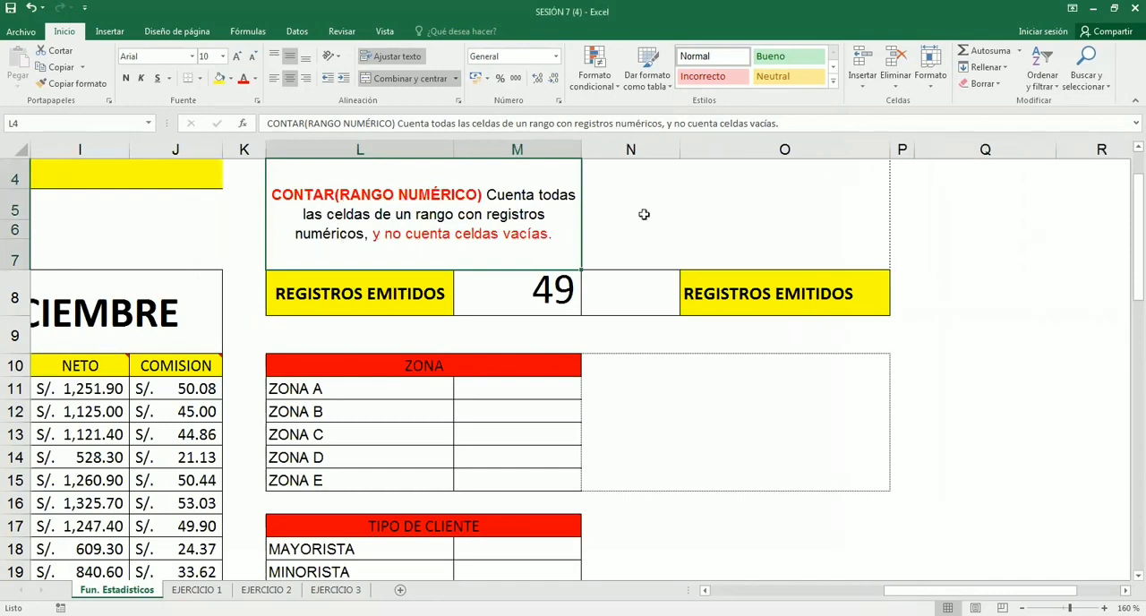
- Start the explanatory note in the merged cell N4 with "CONTARA(RANGO)"
click(644, 214)
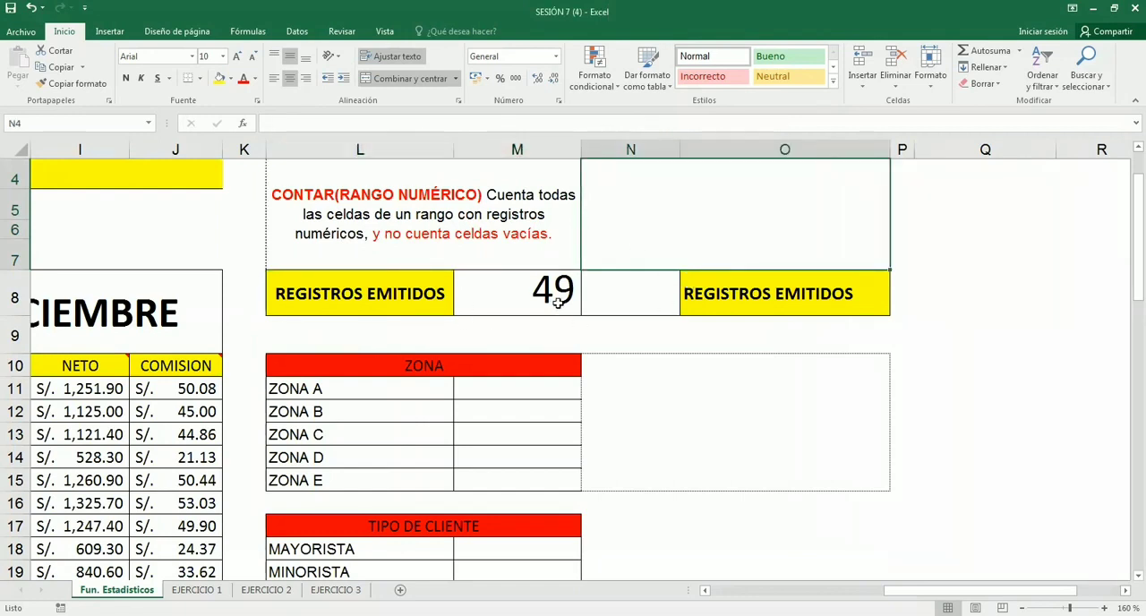
text(con)
key(BackSpace)
key(BackSpace)
key(BackSpace)
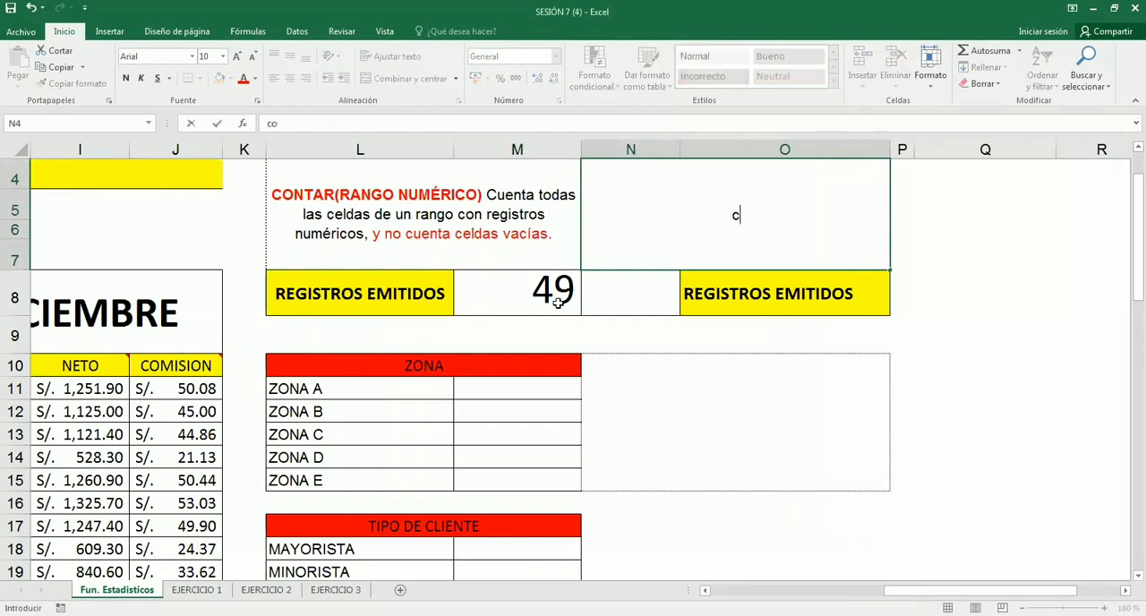
text(CONTAR)
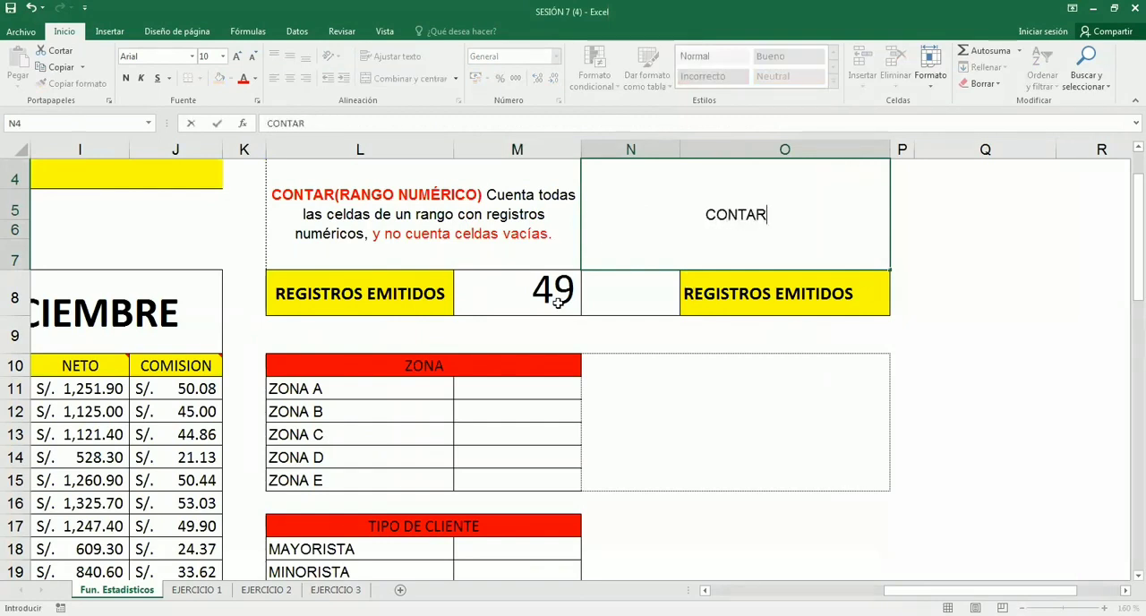
text(()
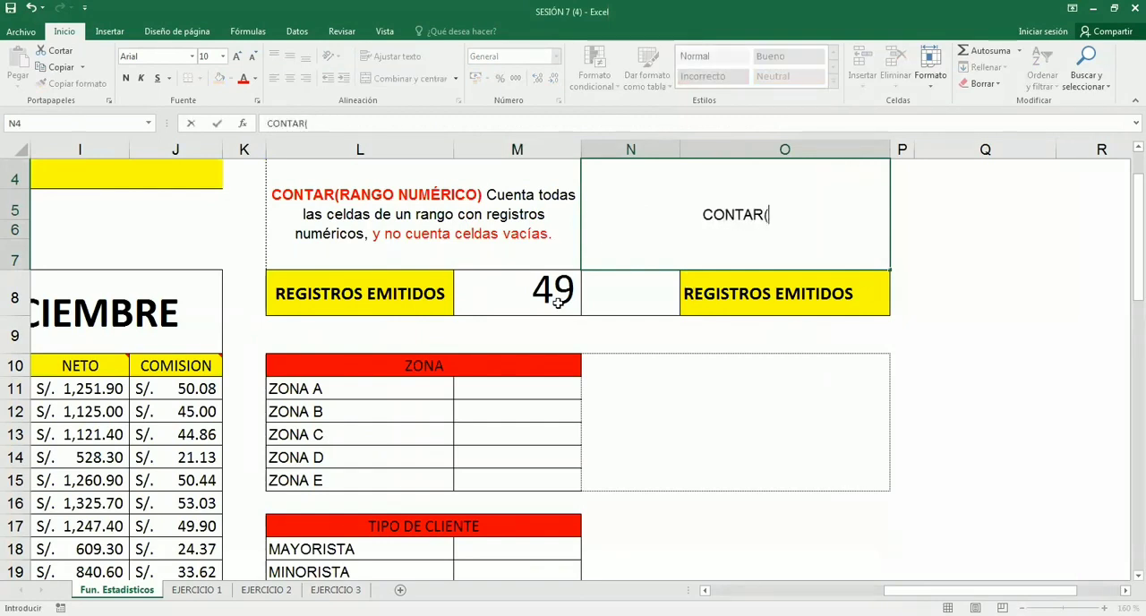
key(BackSpace)
text(A)
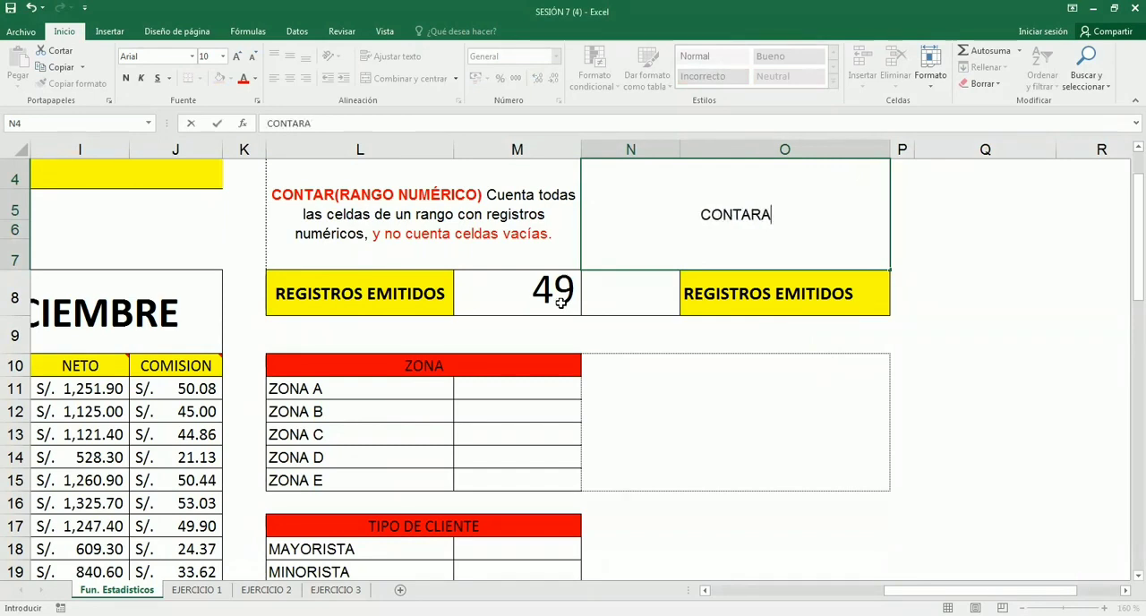
text(()
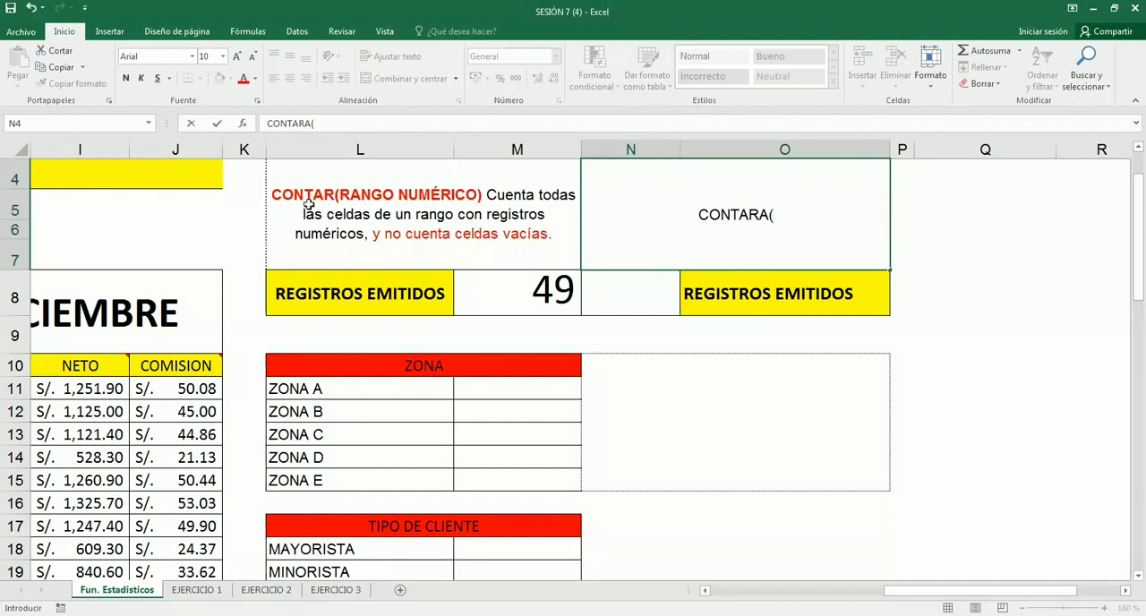
text(RANGO))
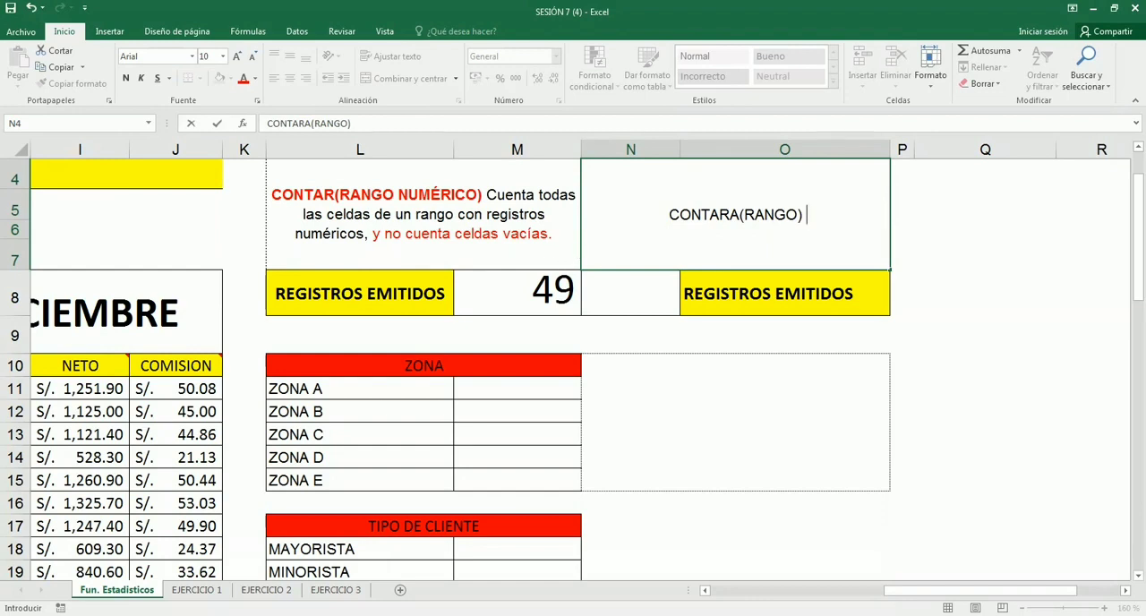
- Complete the N4 note with "Cuenta todas las celdas de rango con registros, y no cuenta celdas vacías."
text(Cu)
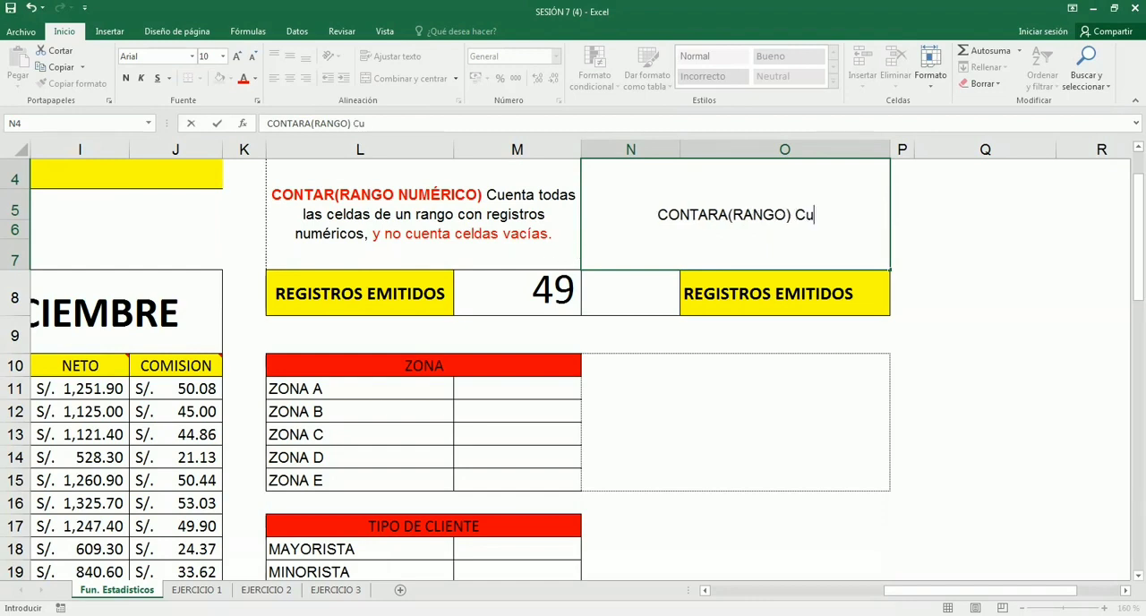
text(enta )
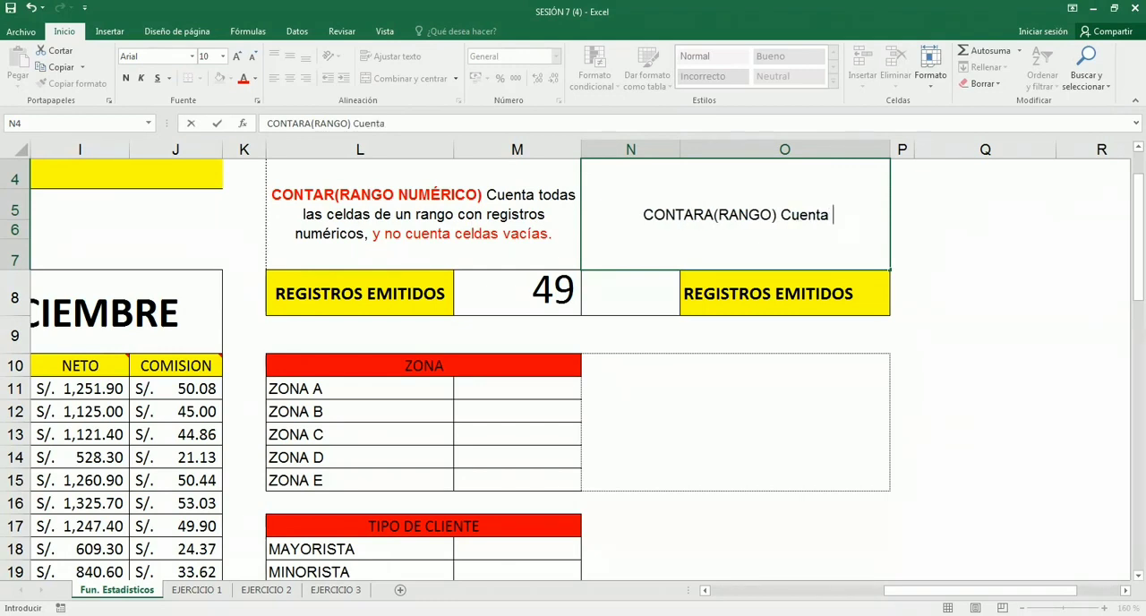
text(todas las celdas)
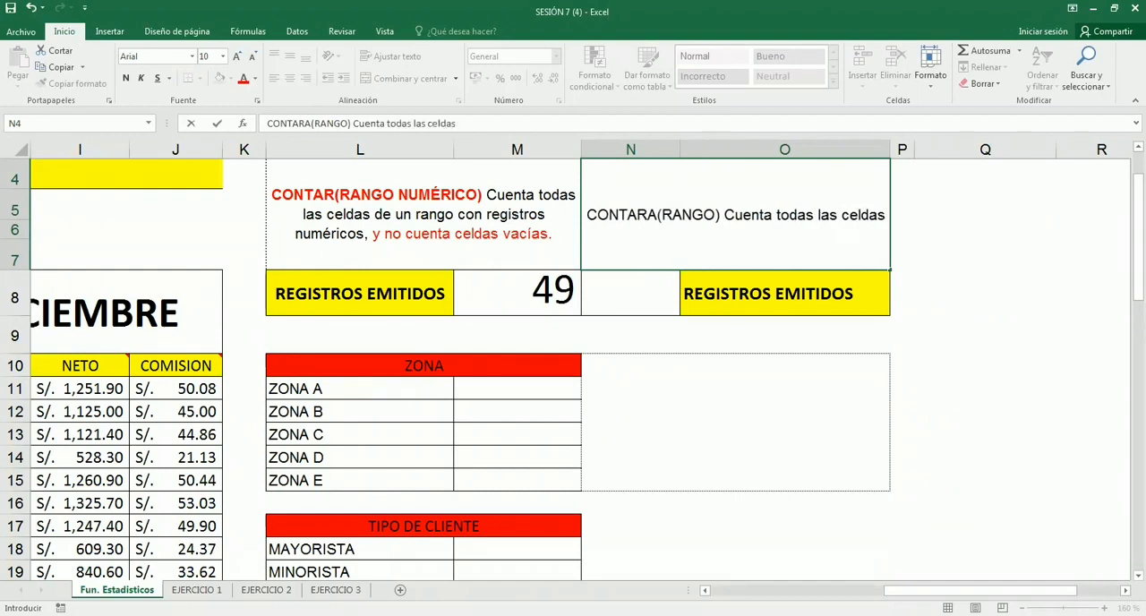
text( con )
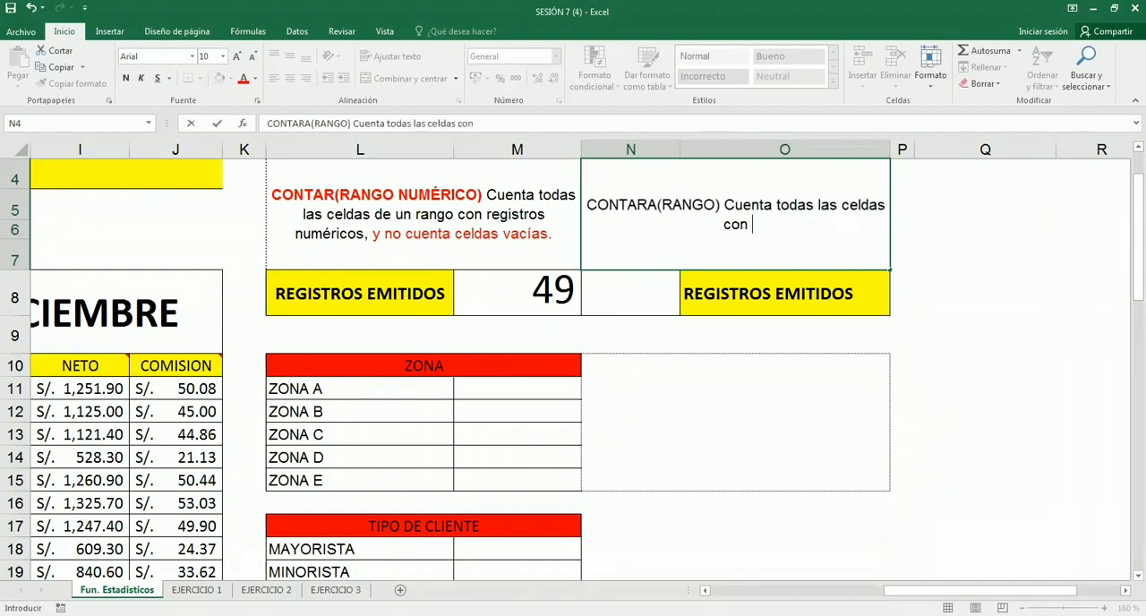
text(registros)
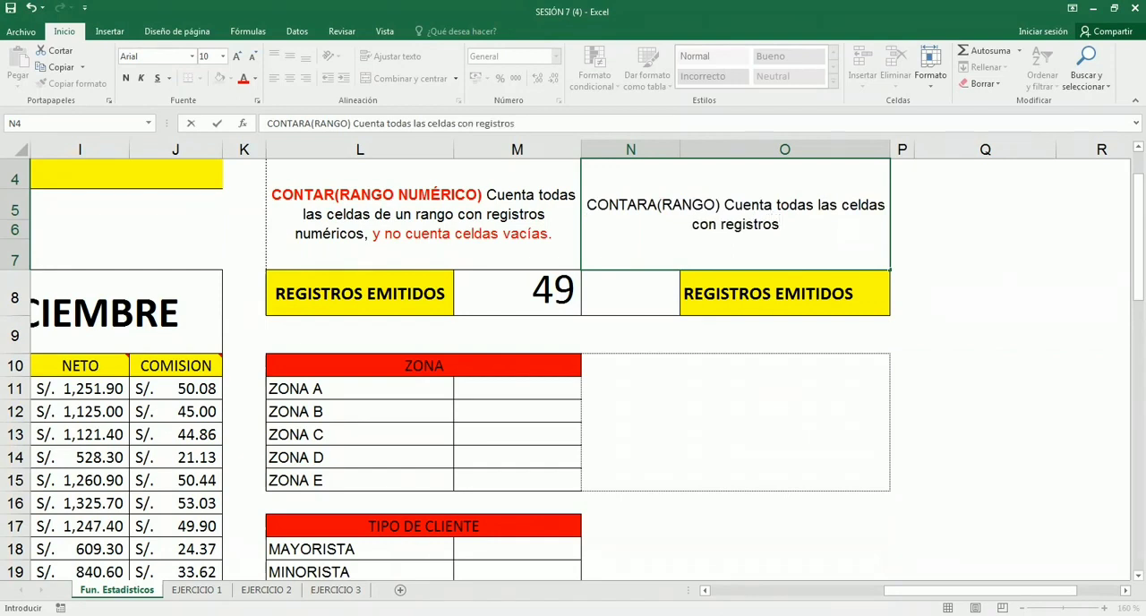
text(, y no cuenta c)
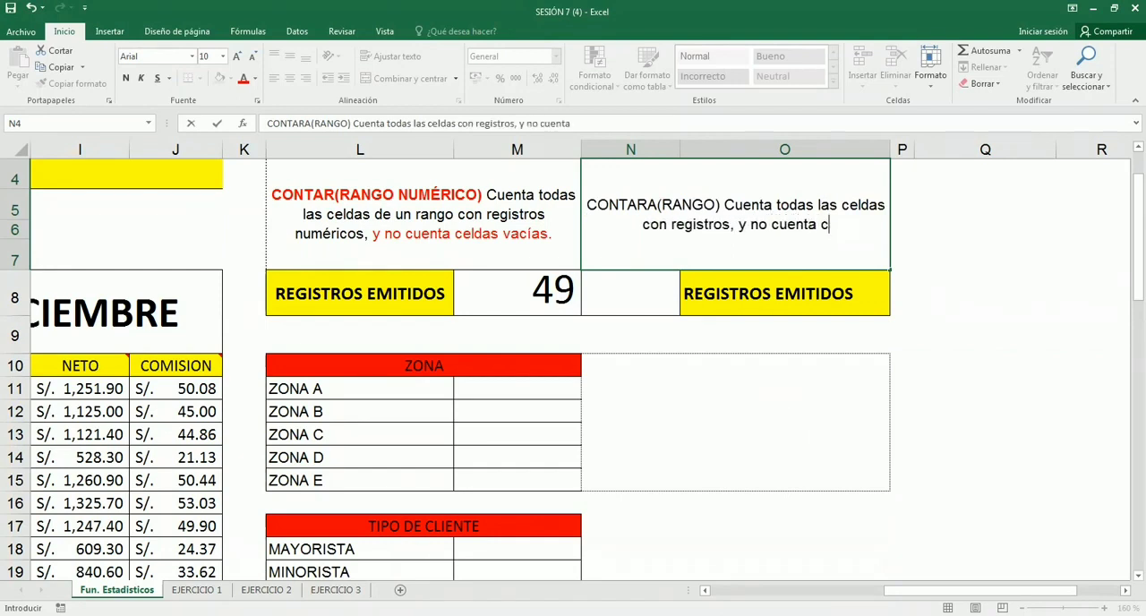
text(eldas vacías. )
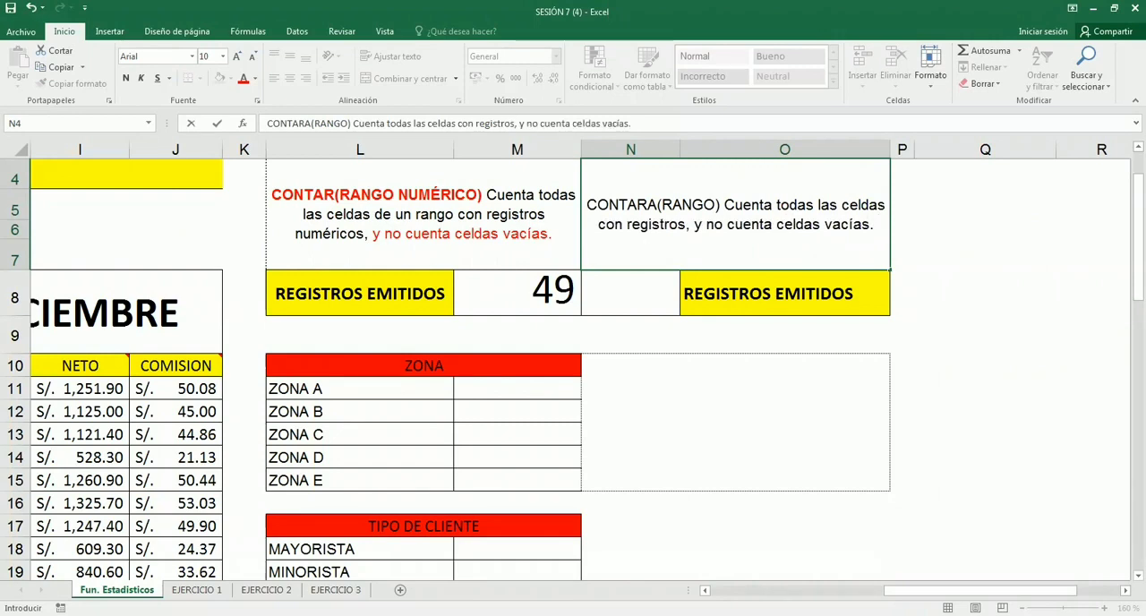
text(de rango)
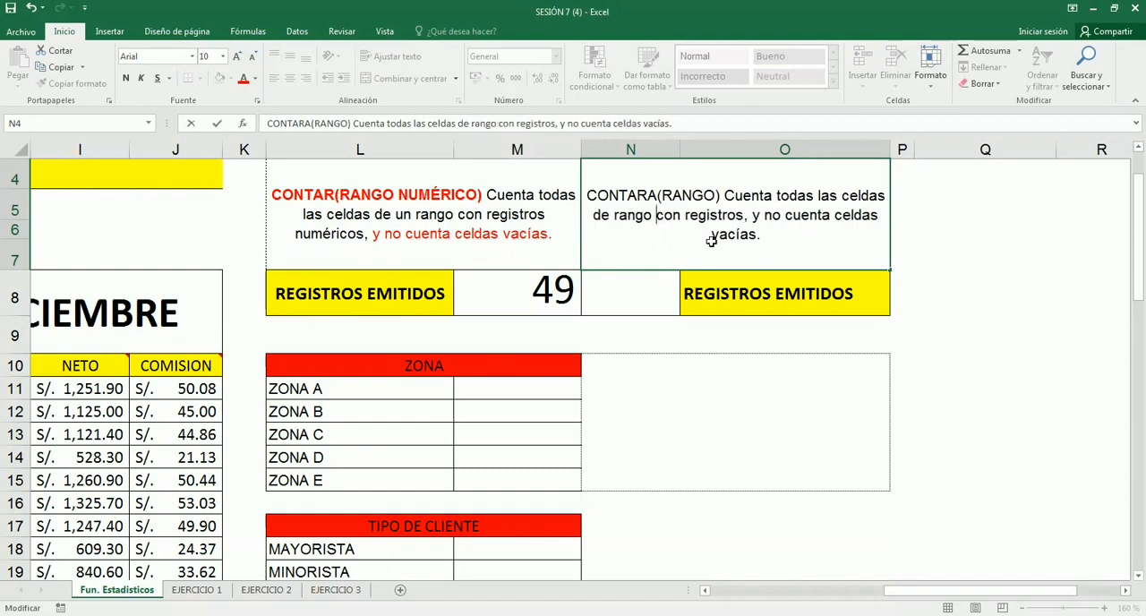
- Format "CONTARA(RANGO)" and "y no cuenta celdas vacías." in the N4 note as bold red text
click(636, 361)
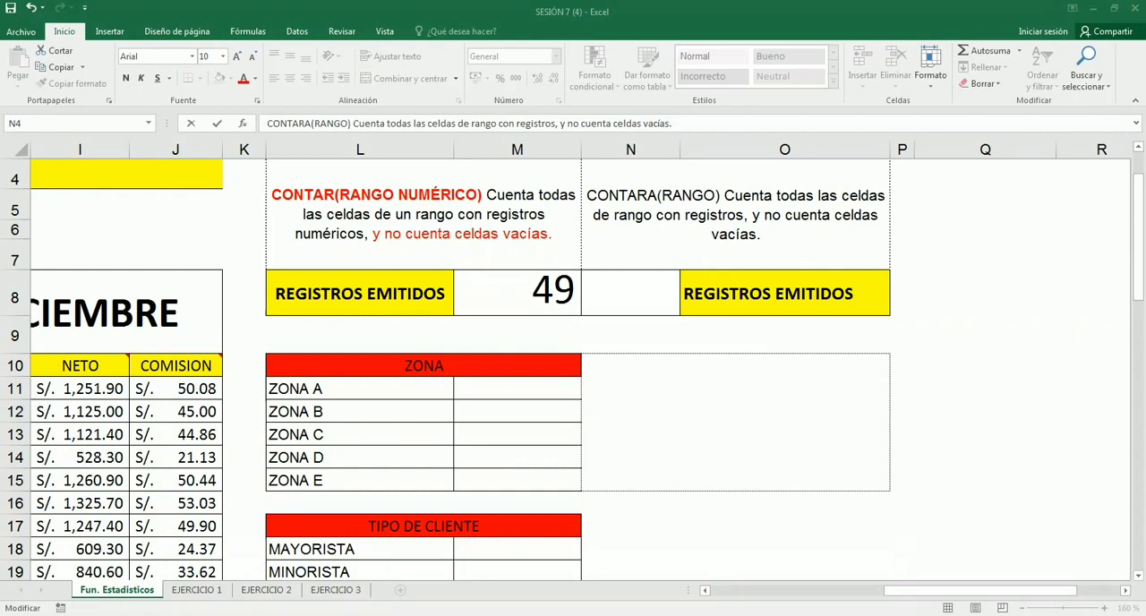
key(Escape)
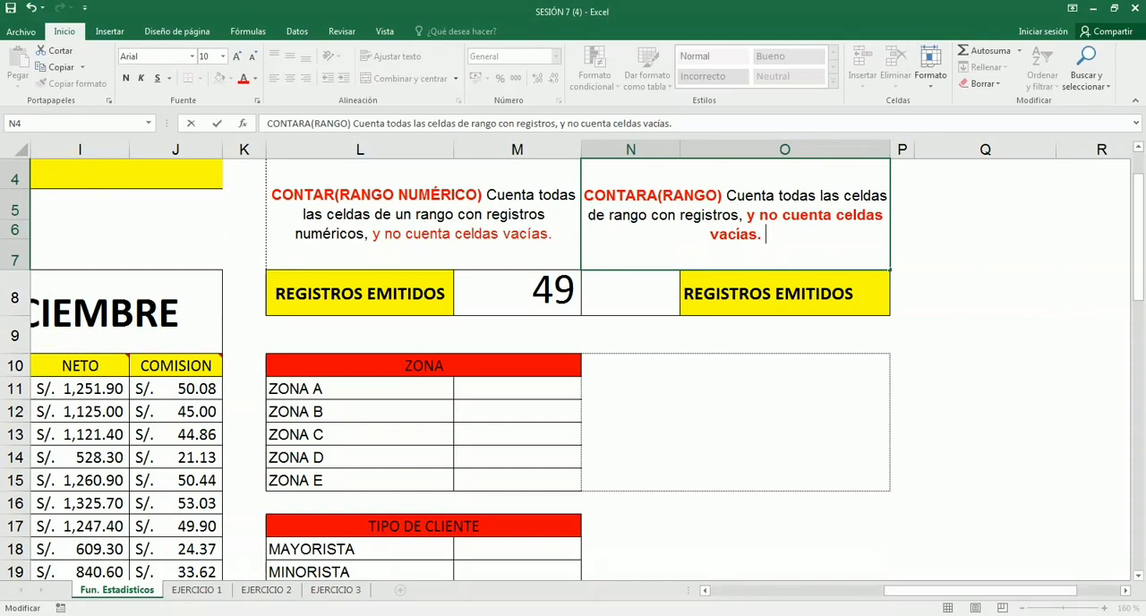
drag(596, 195, 722, 195)
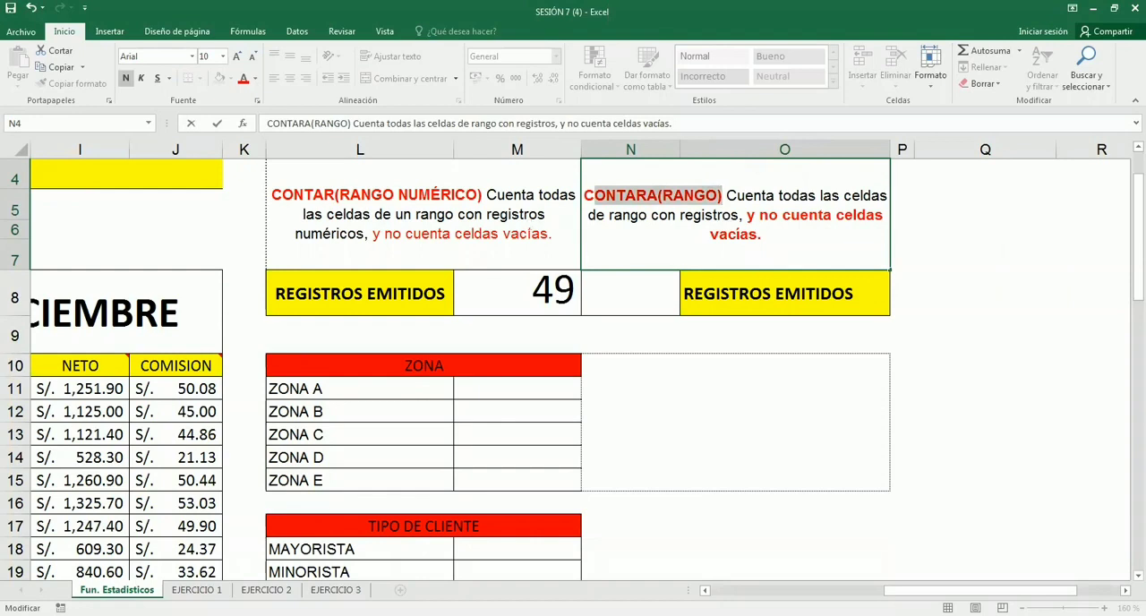
click(539, 235)
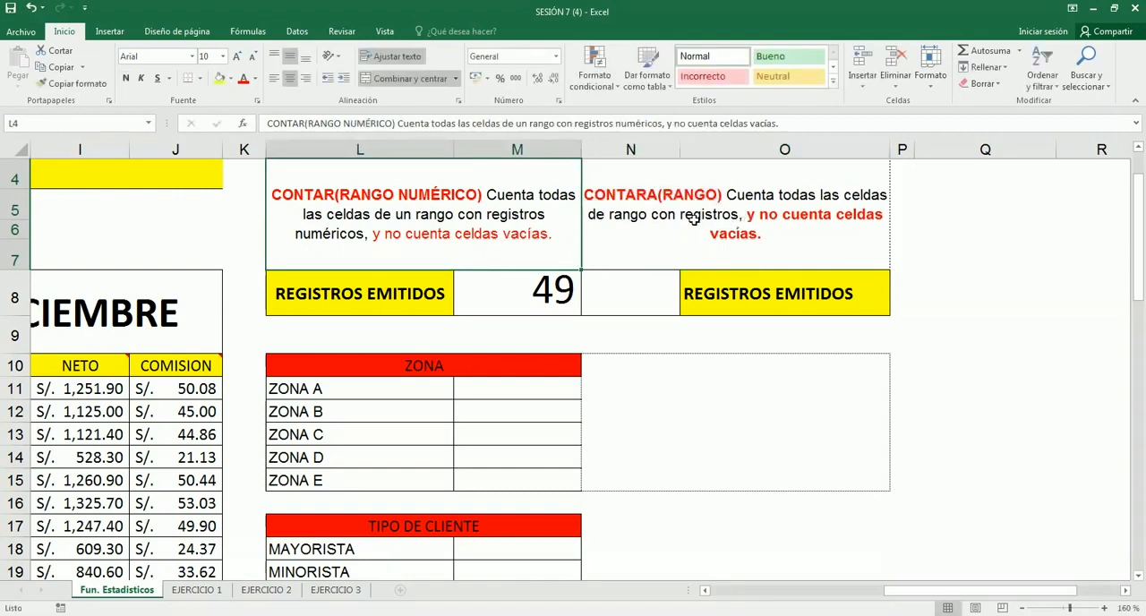
- Count the REGISTROS EMITIDOS in N8 with the formula =CONTARA(VENDEDOR)
click(608, 283)
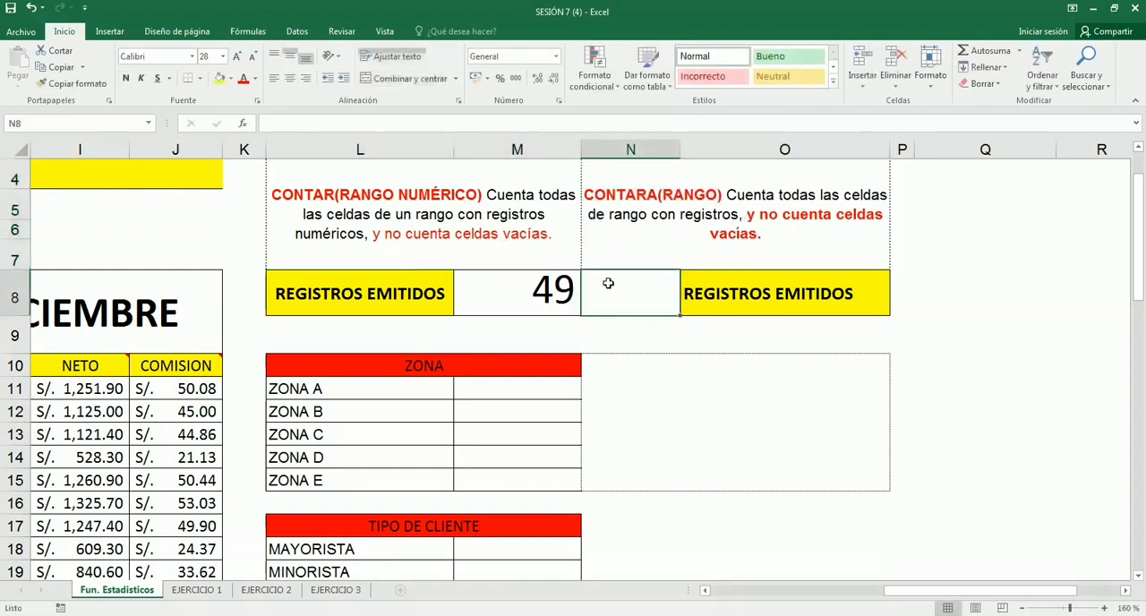
text(=con)
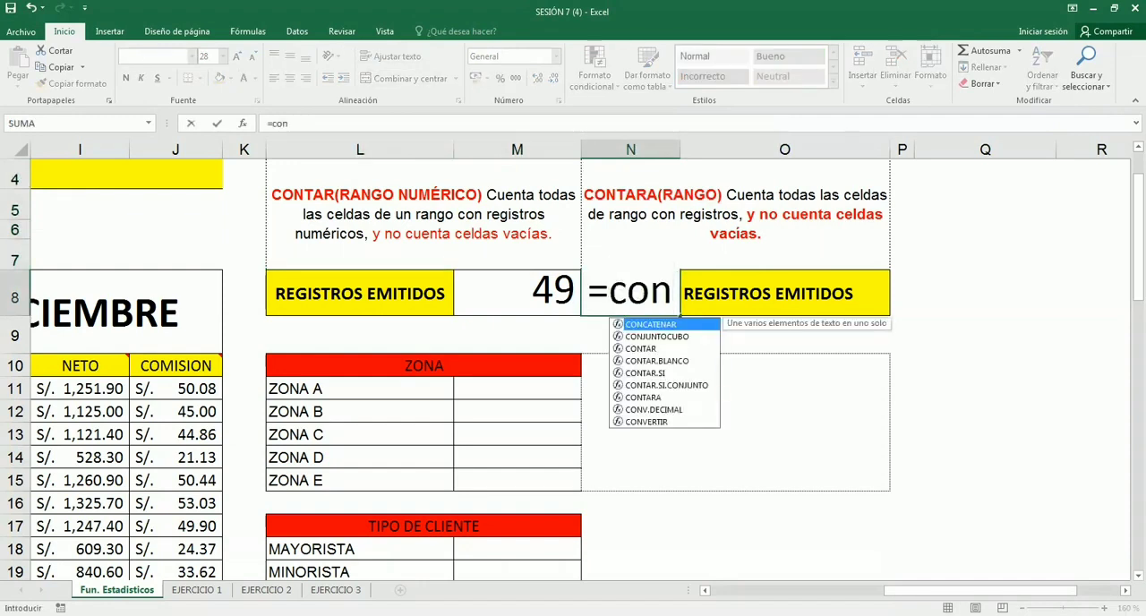
text(ta)
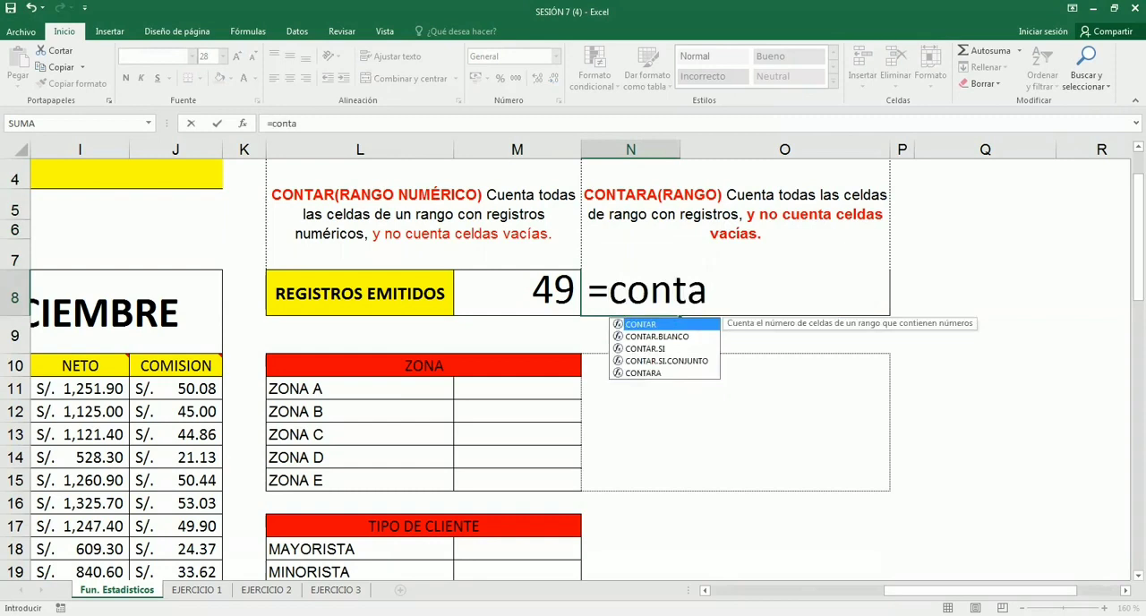
key(Up)
key(Tab)
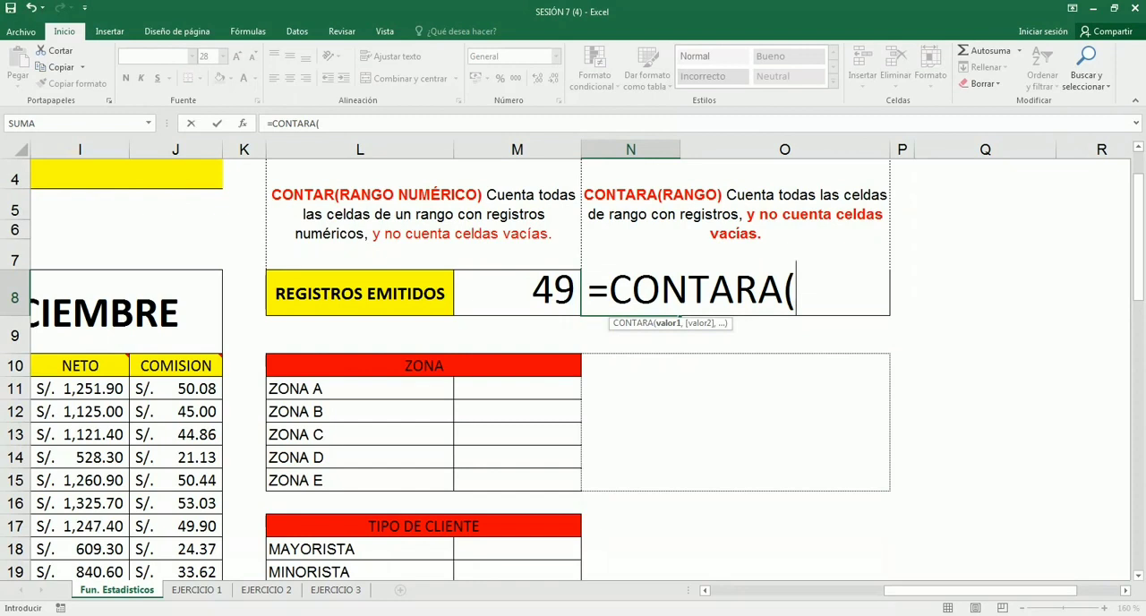
text(vend)
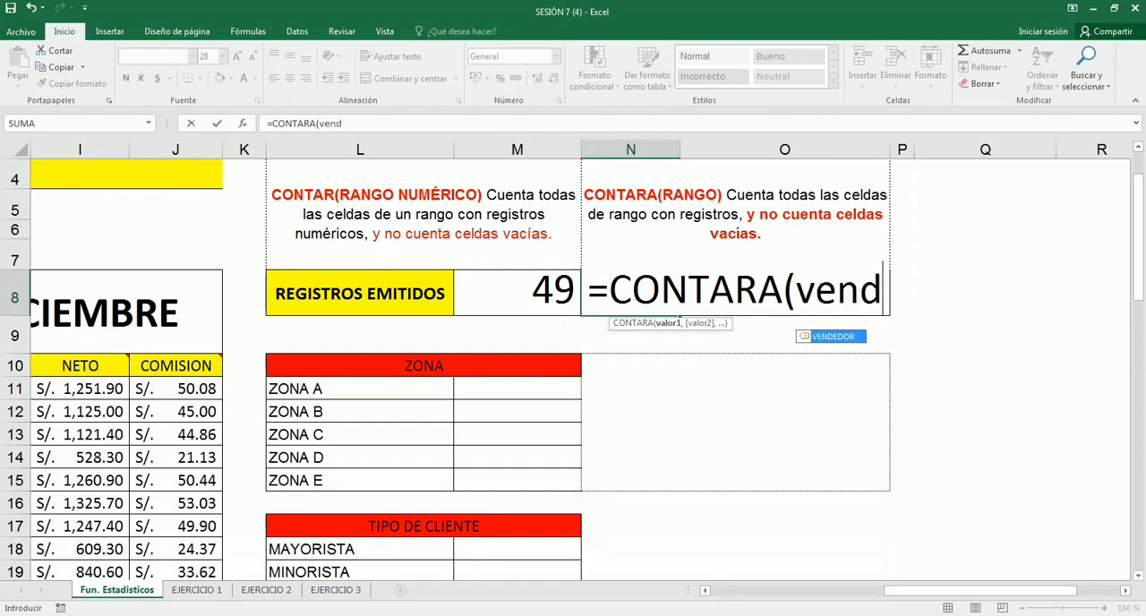
key(Tab)
text())
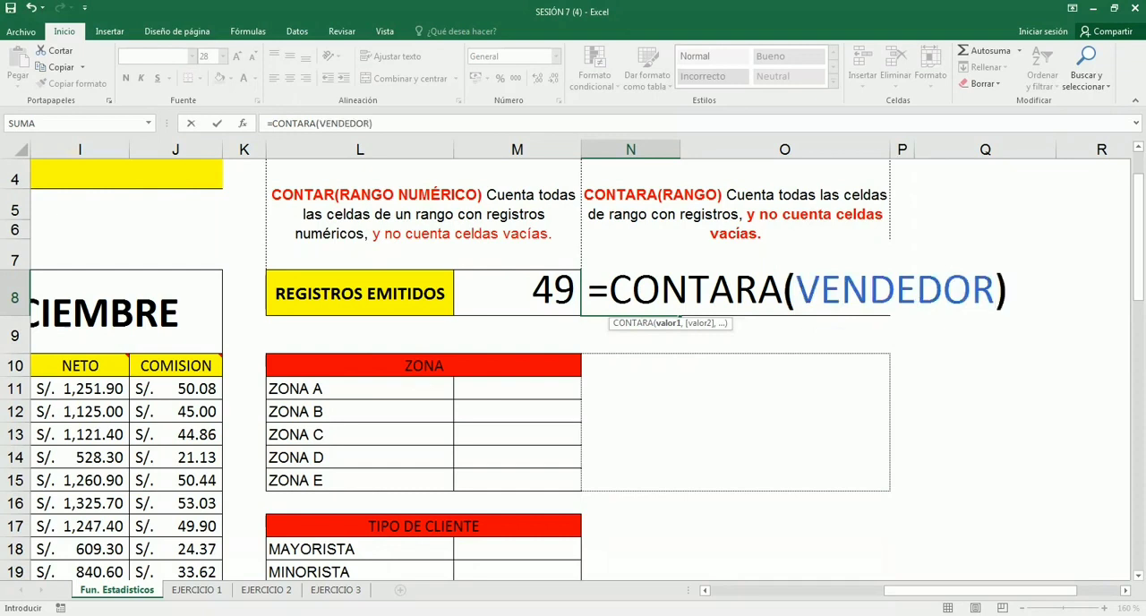
key(Return)
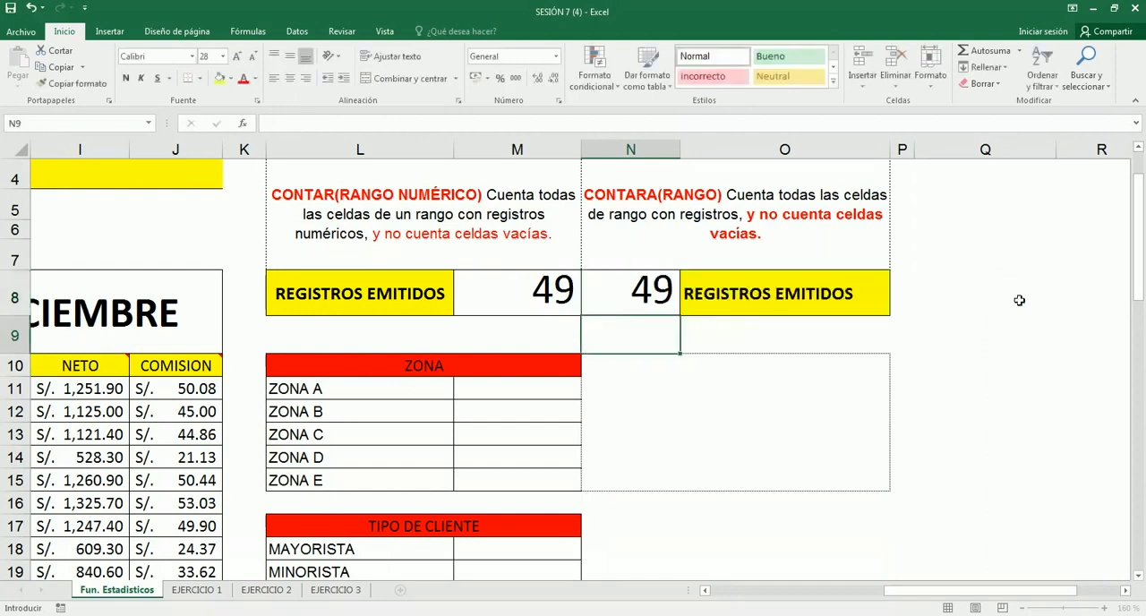
- Review the CONTARA formula in N8 and its named range argument, leaving it as it is
double_click(668, 295)
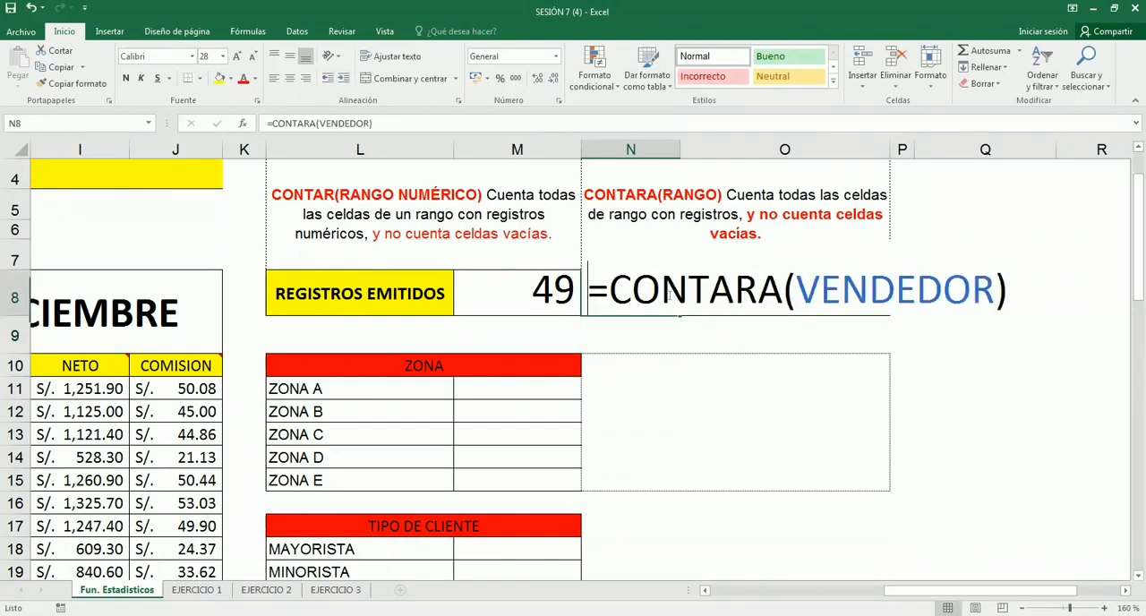
click(709, 291)
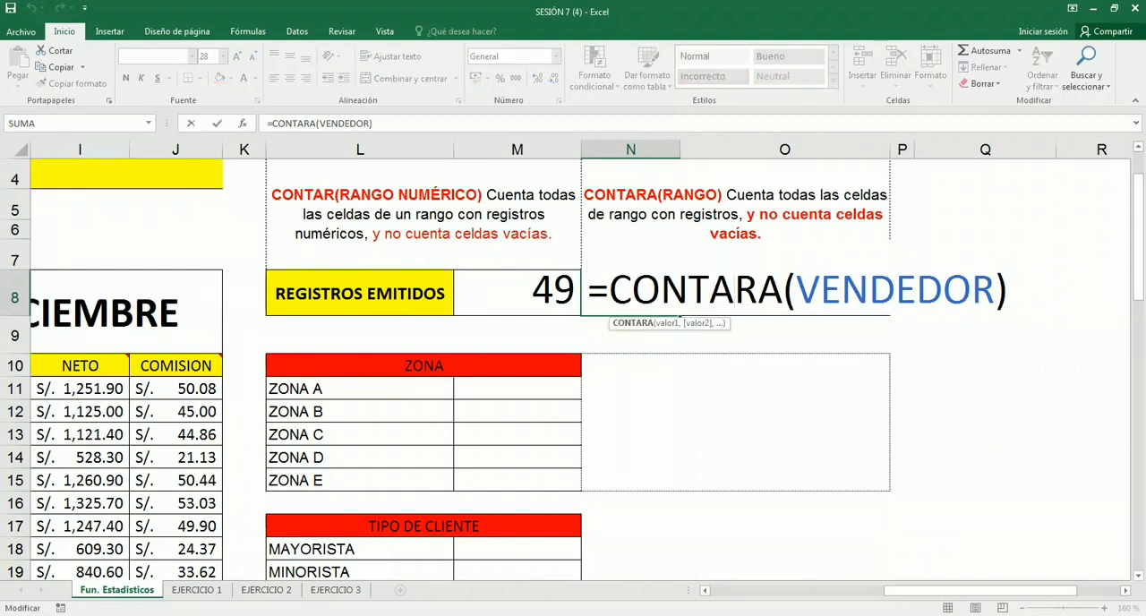
key(Return)
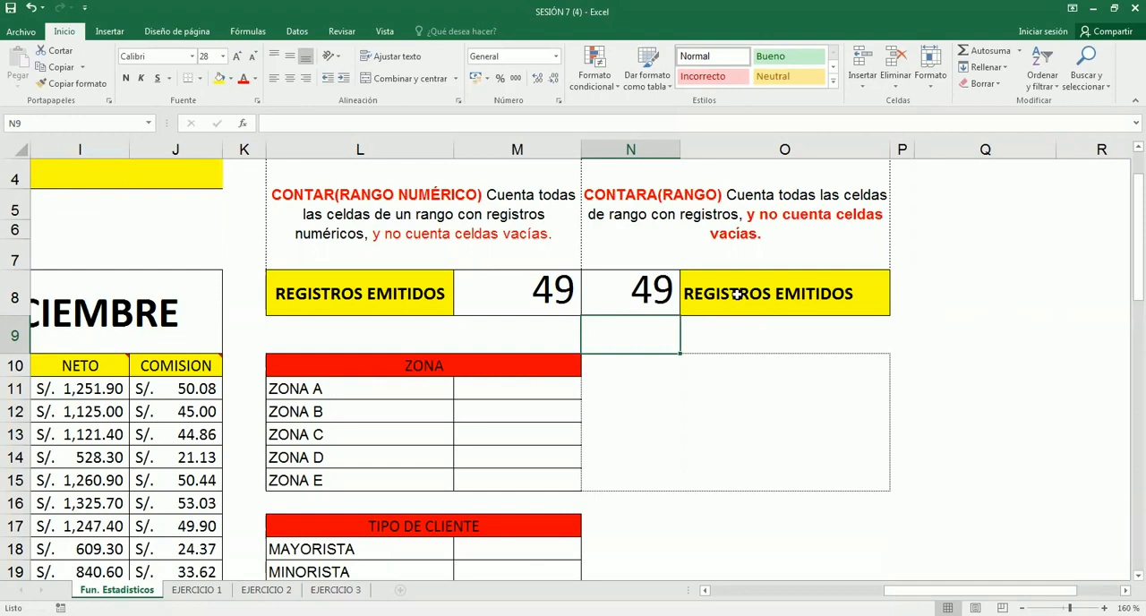
click(985, 224)
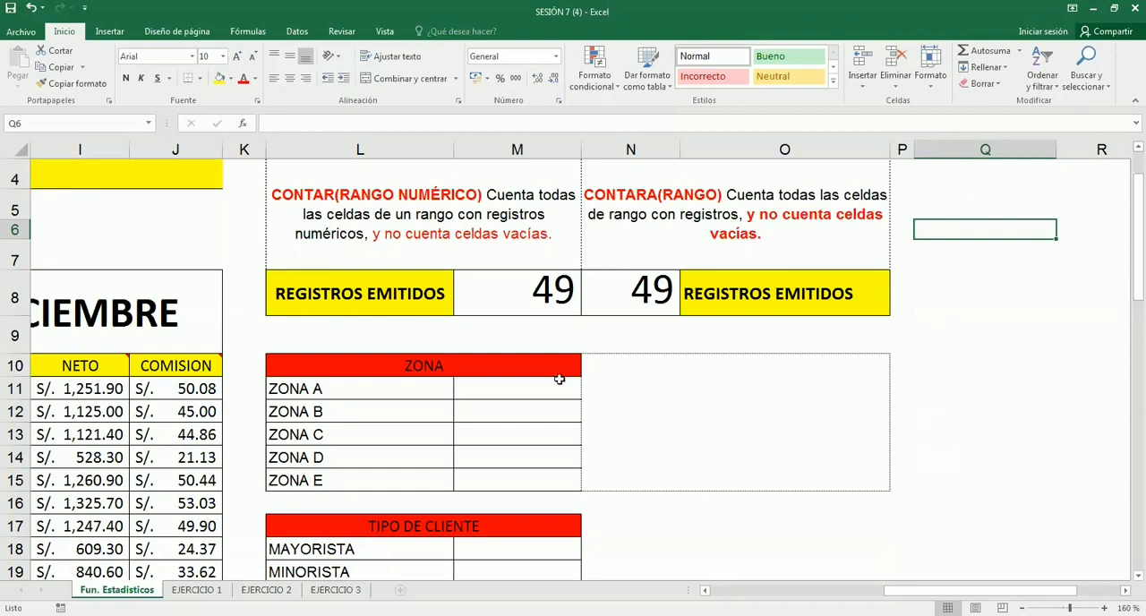
- Enter the sample texts "anulado" in M12 for ZONA B and "np" in M13 for ZONA C
click(520, 385)
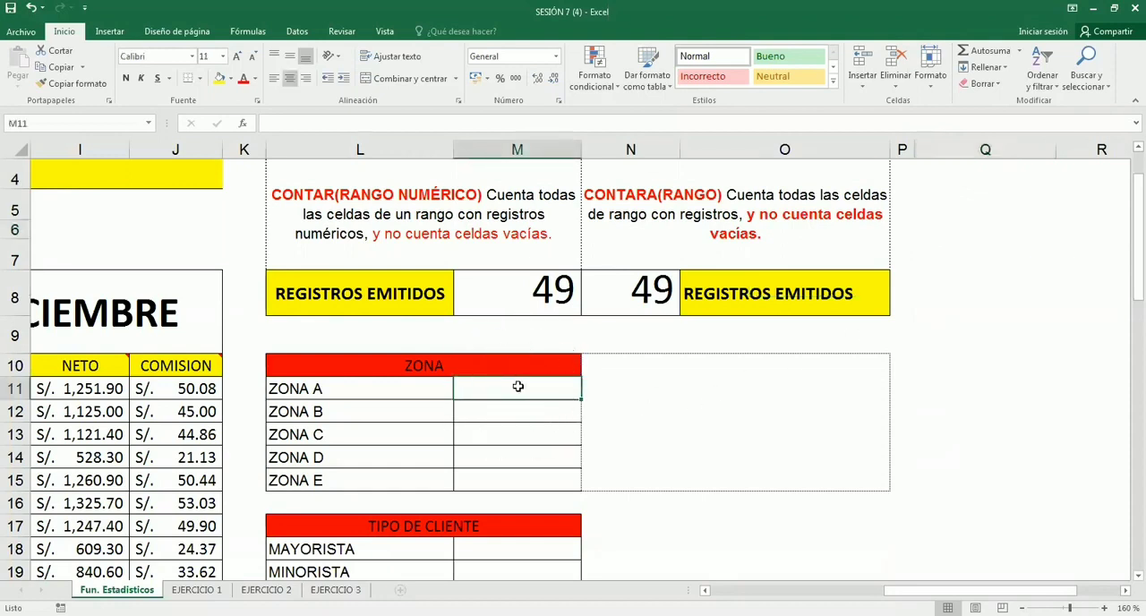
click(508, 411)
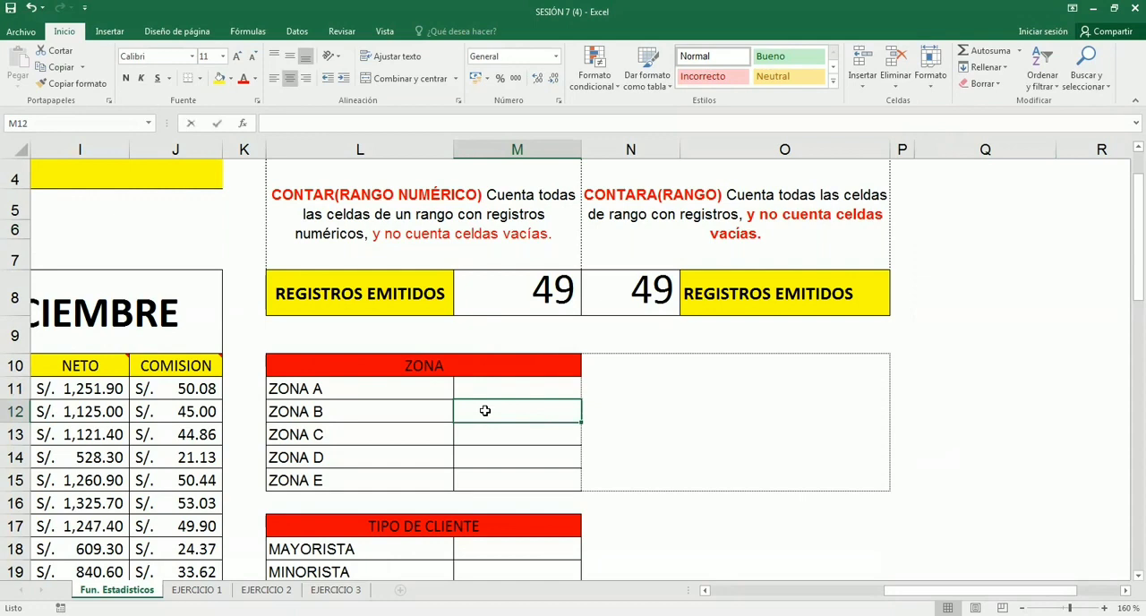
text(anulado)
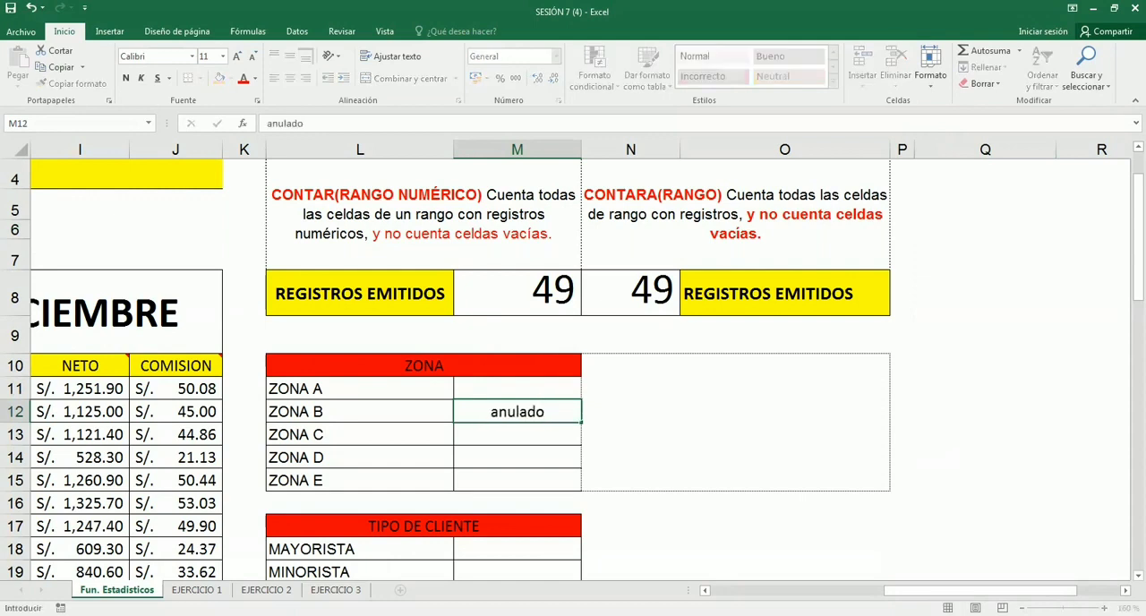
key(Return)
text(np)
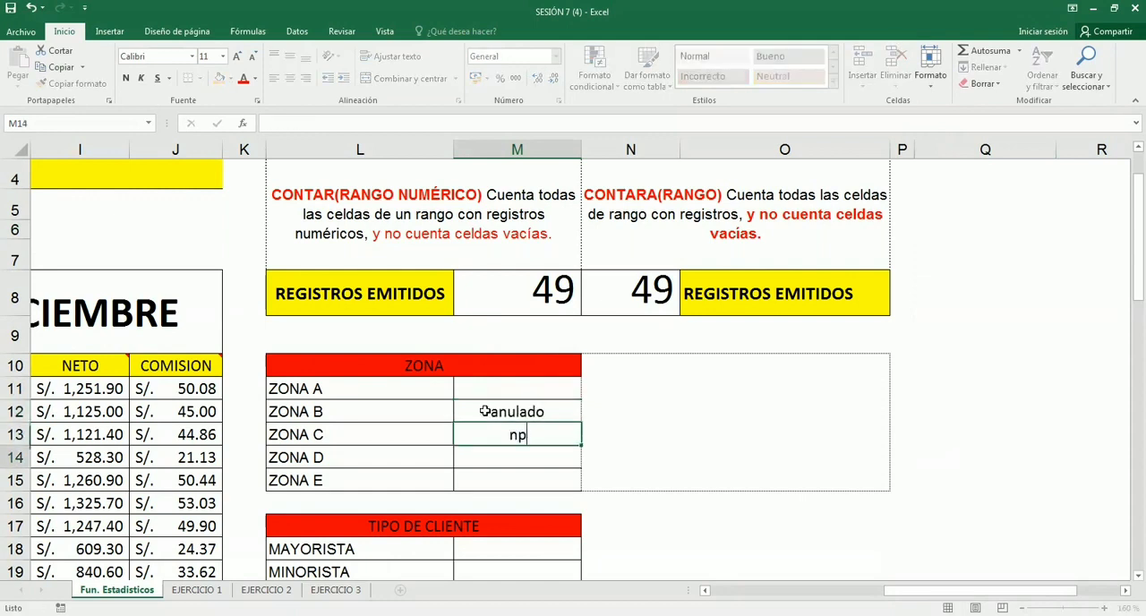
key(Return)
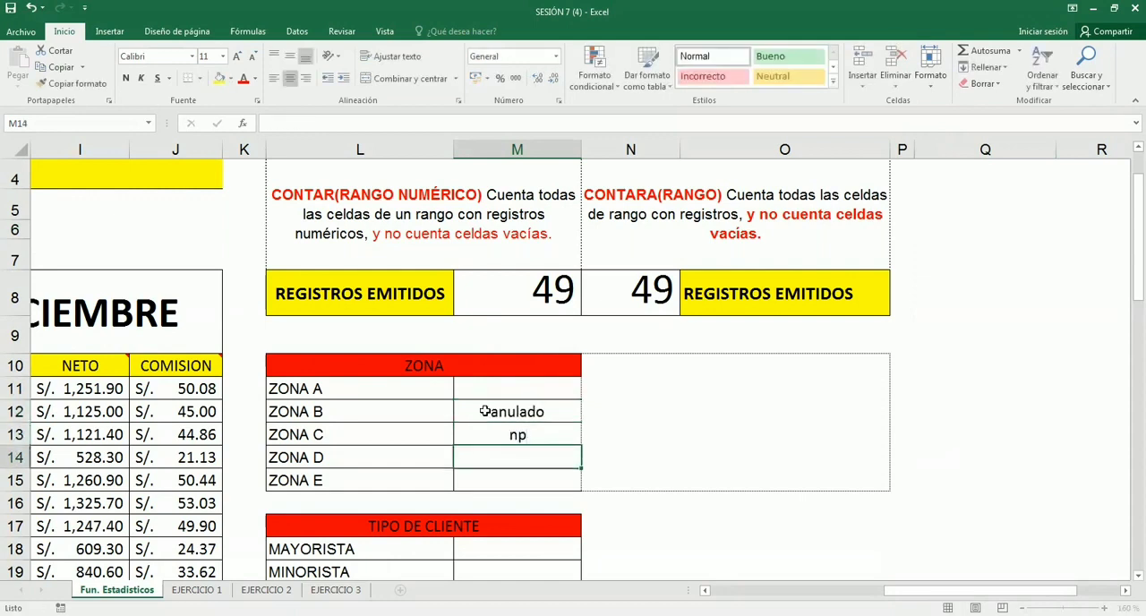
- Enter the sample numbers 14 in M15 for ZONA E and 20 in M11 for ZONA A
click(495, 475)
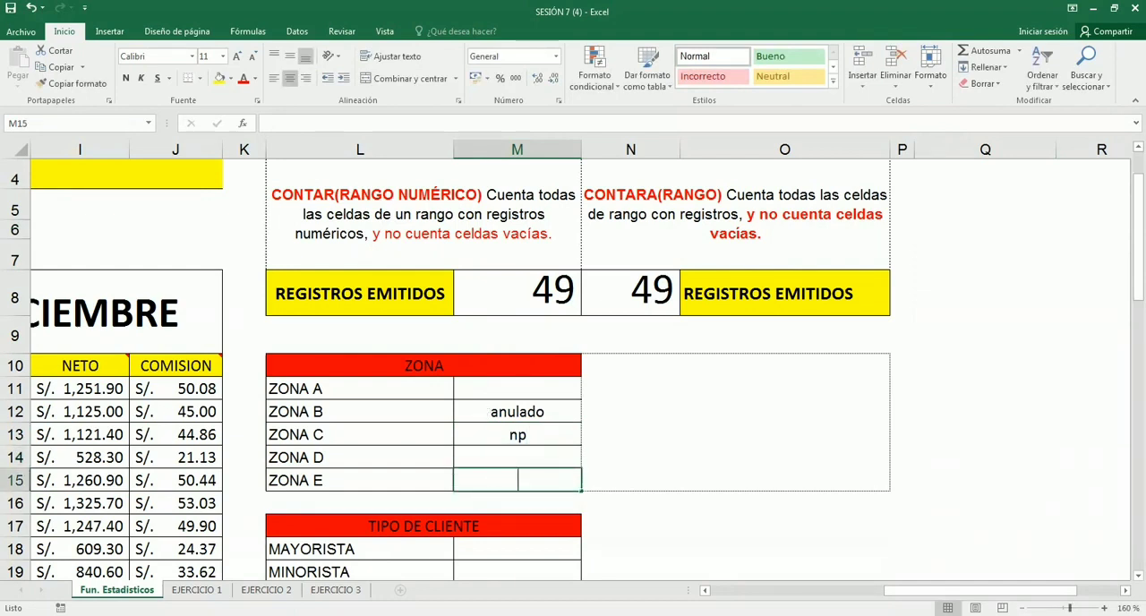
text(14)
click(524, 394)
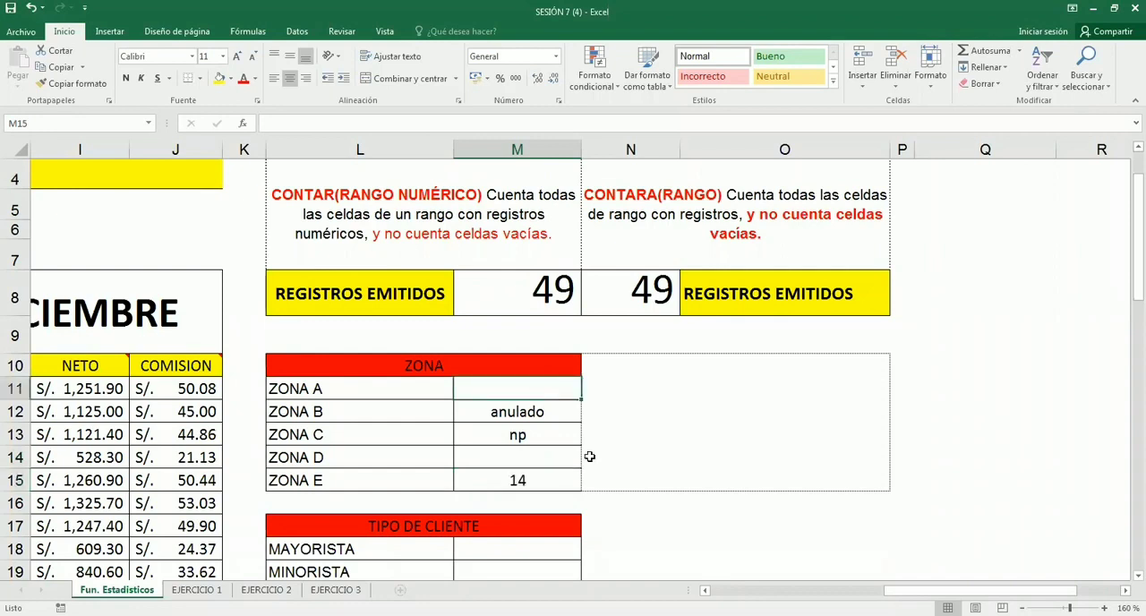
text(20)
click(651, 450)
click(680, 543)
click(707, 544)
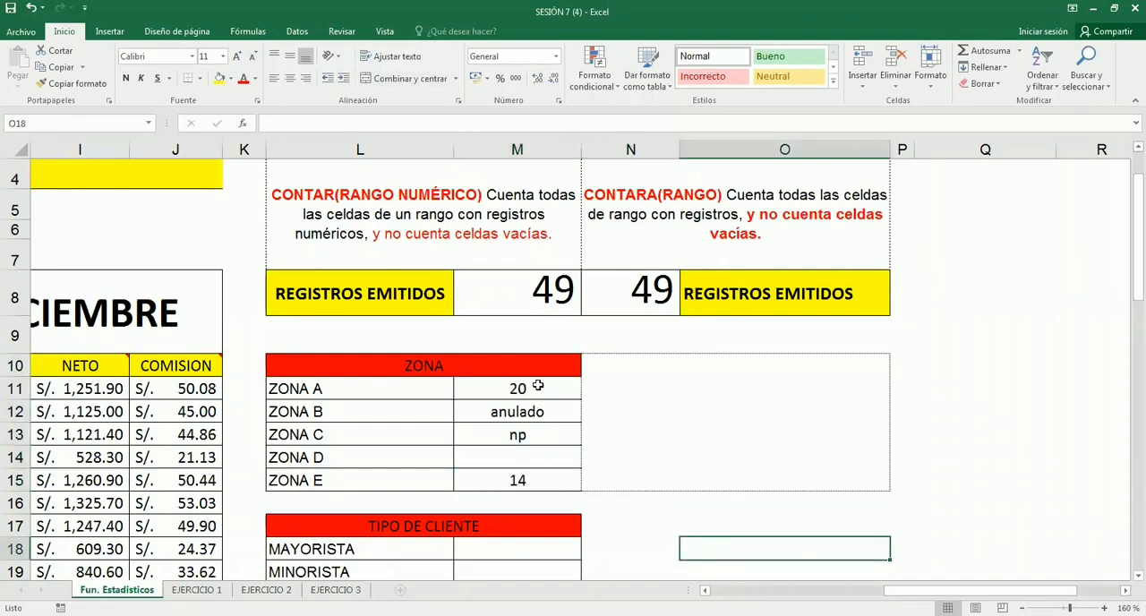
- Examine the sample range M11:M15, comparing its text cells with its numeric cells
drag(538, 385, 550, 481)
drag(507, 382, 518, 480)
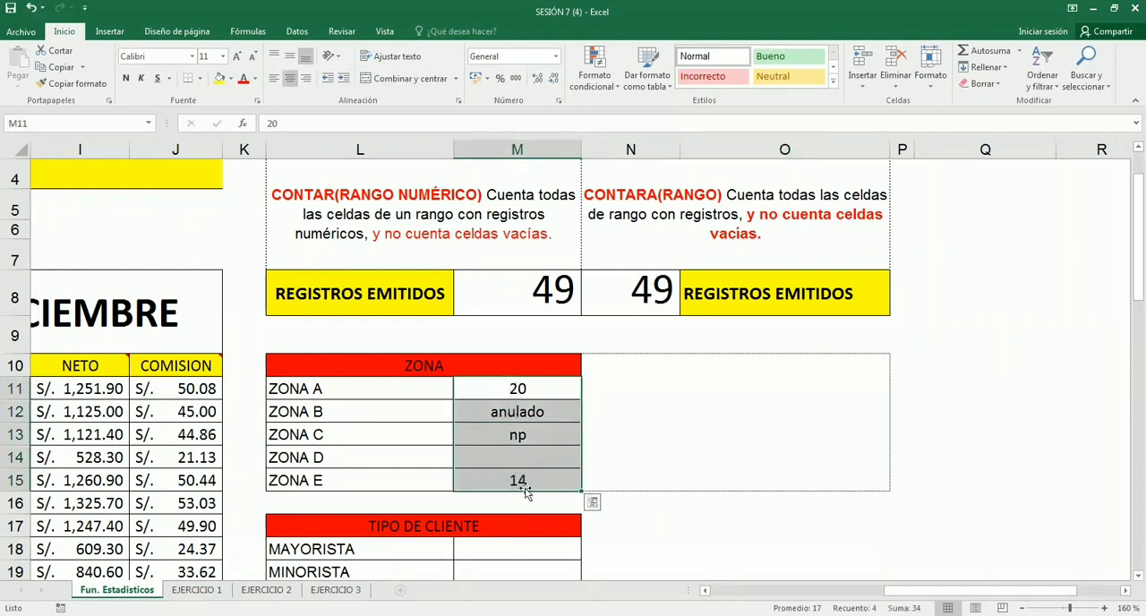
click(515, 391)
click(519, 407)
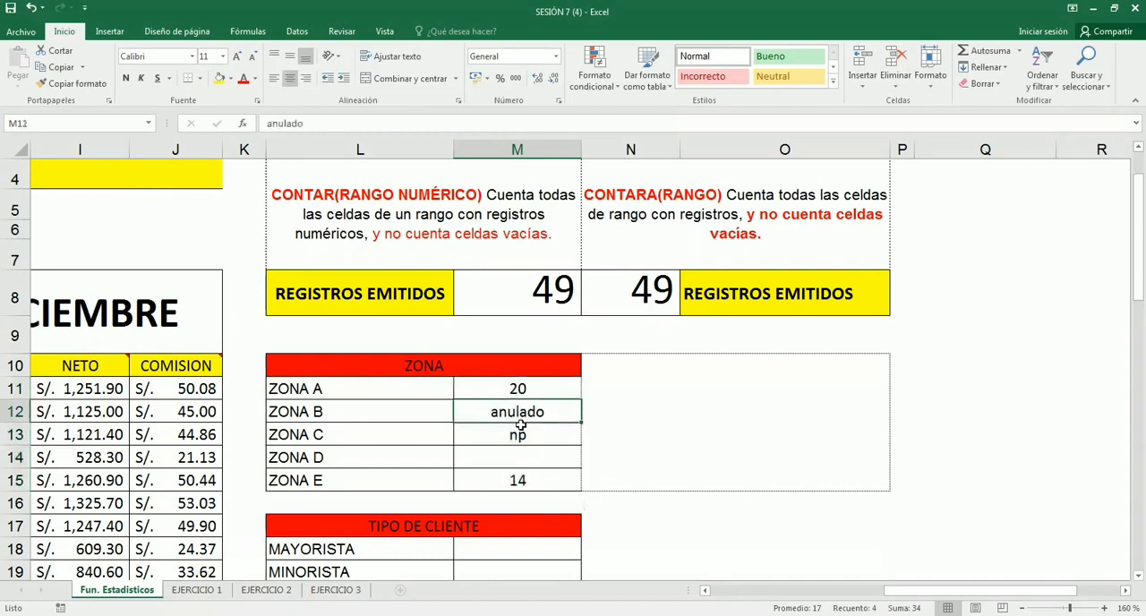
click(519, 435)
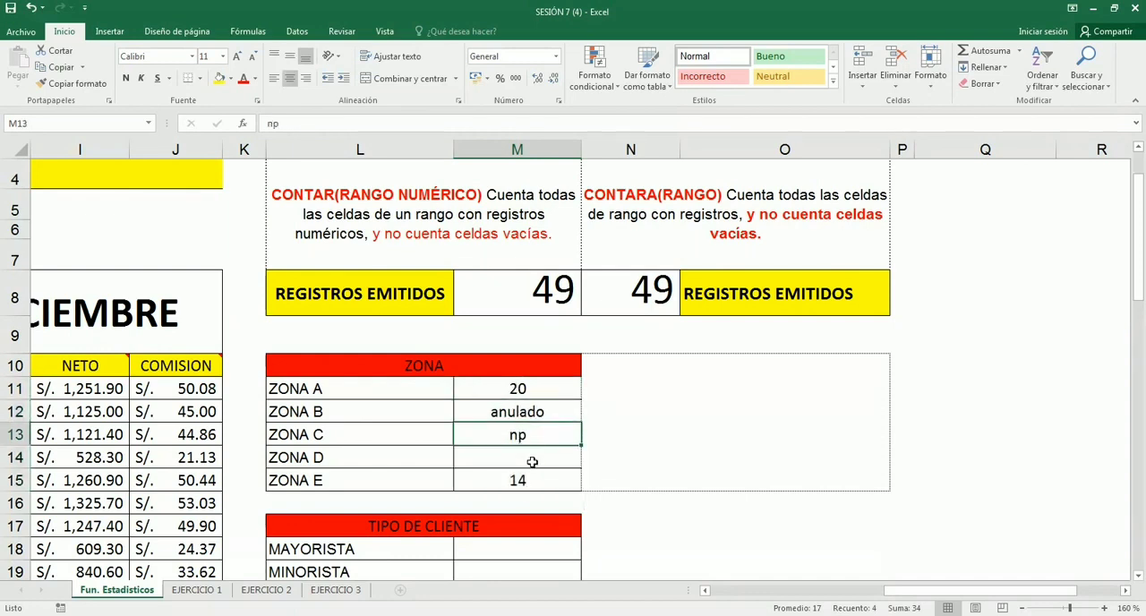
click(536, 394)
click(535, 480)
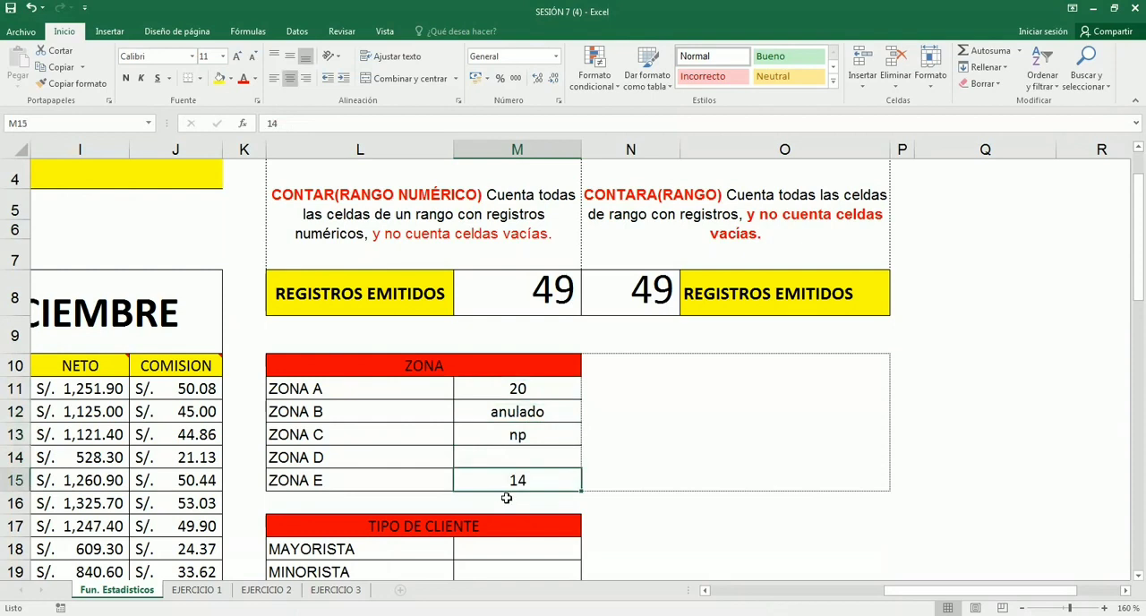
- Examine the sample numbers, texts and blank cell in M11:M15 against the CONTARA description in N4
click(510, 392)
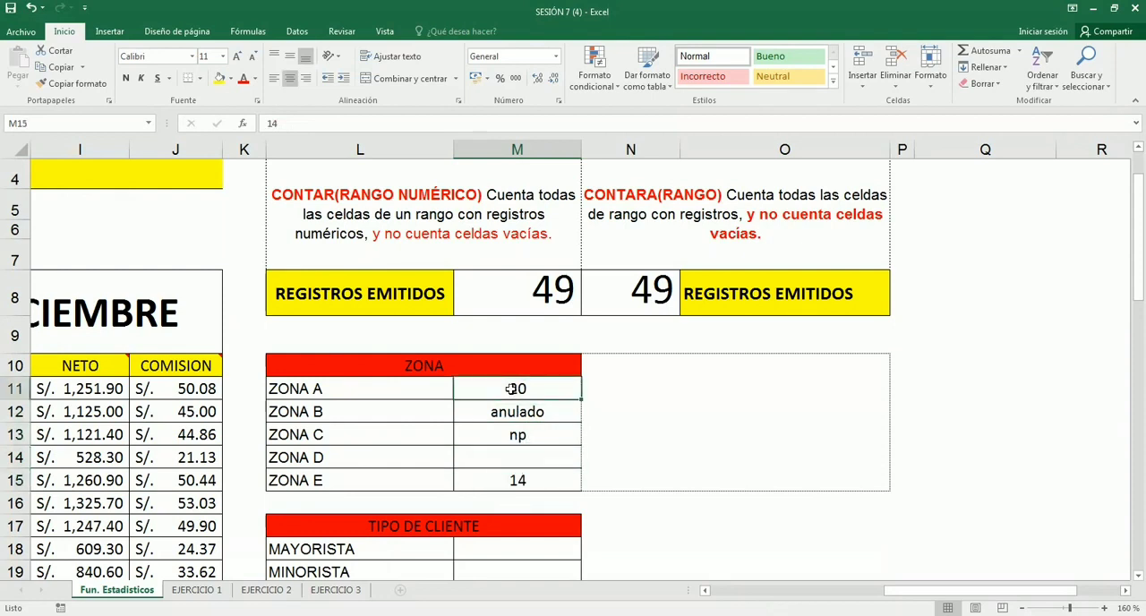
click(518, 484)
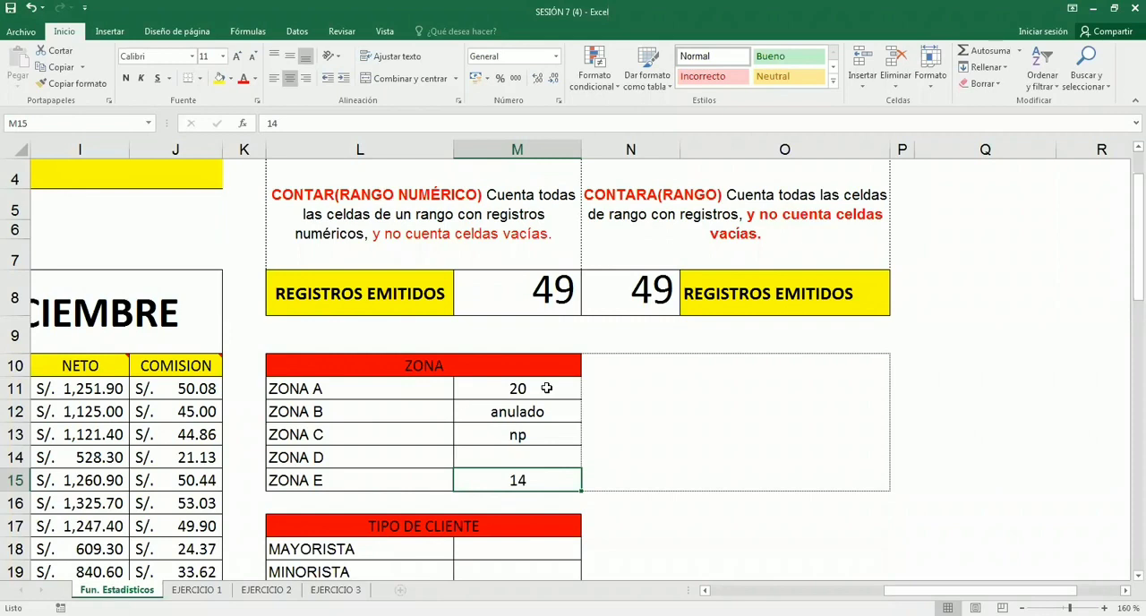
click(527, 412)
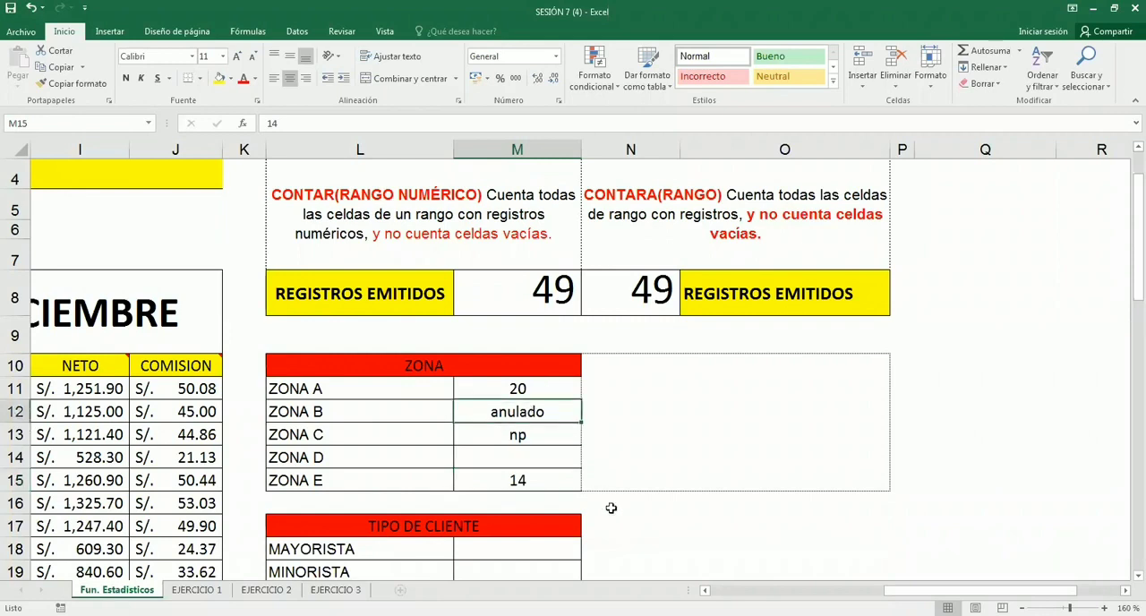
click(528, 436)
click(533, 454)
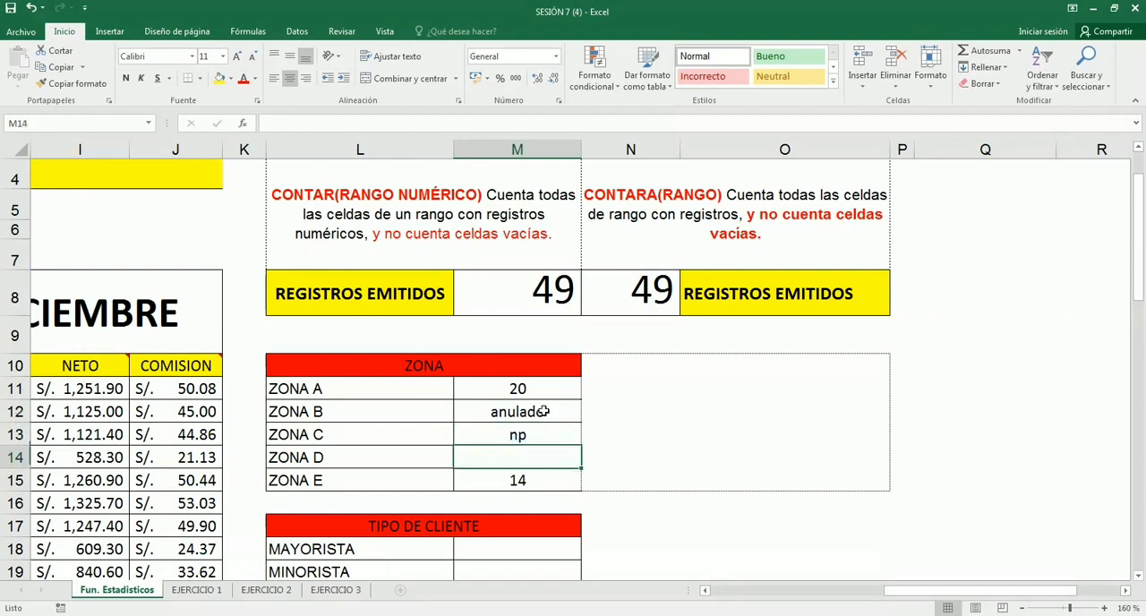
click(609, 212)
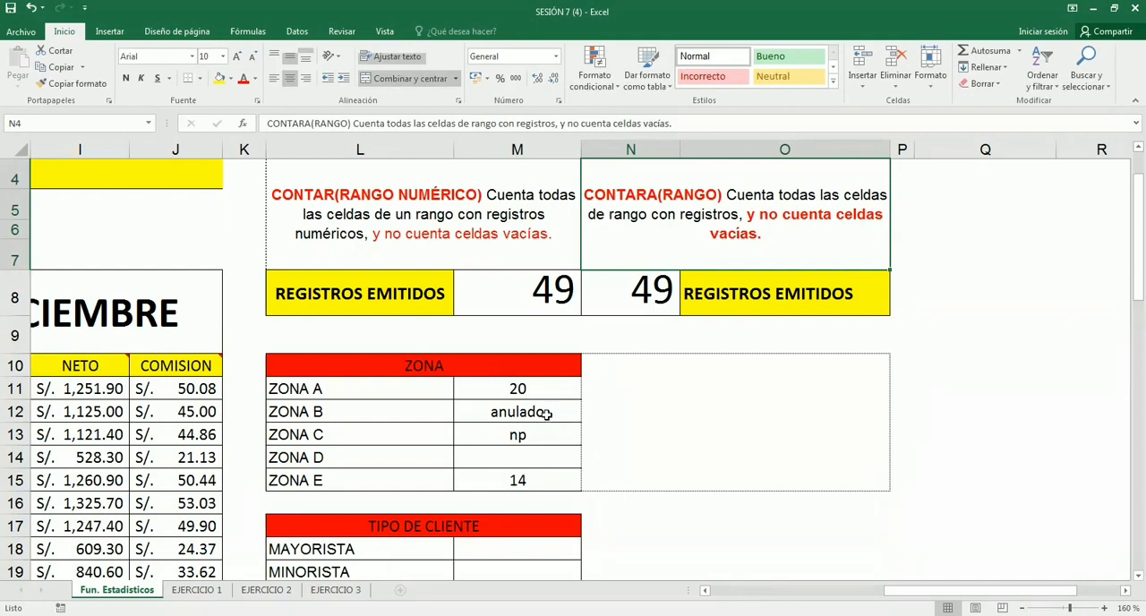
drag(519, 413, 517, 448)
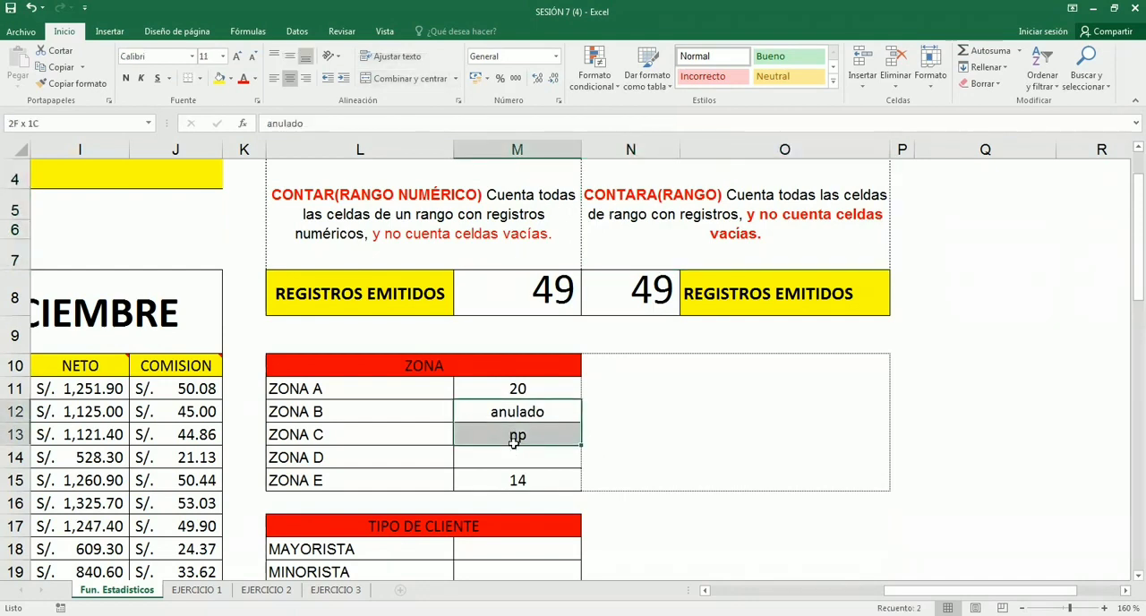
click(526, 412)
click(529, 435)
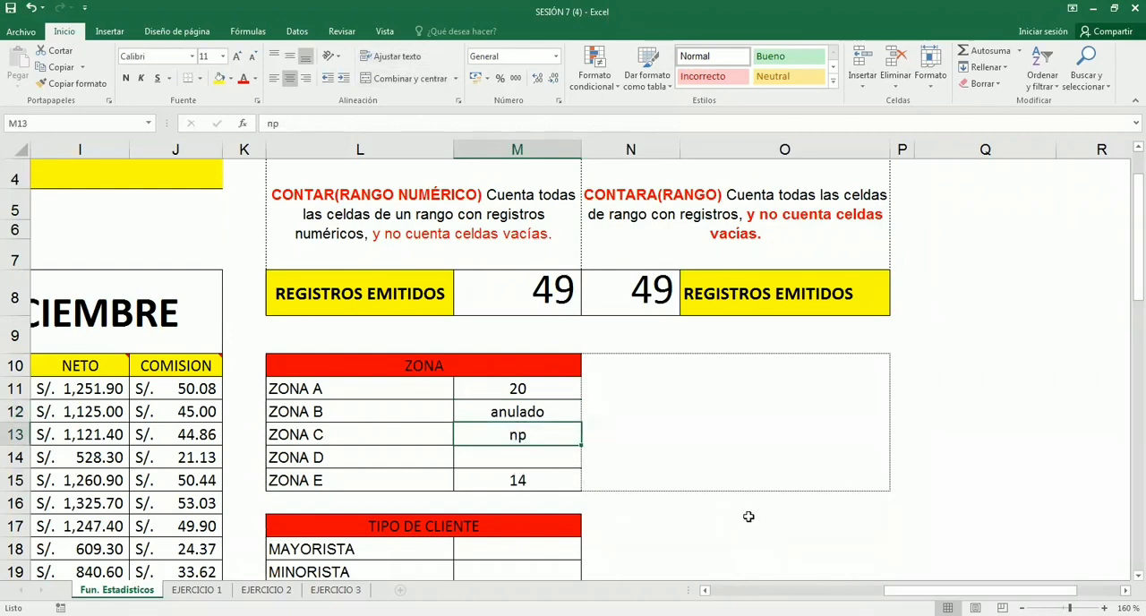
- Clear the sample values from M11:M15 in the ZONA table
drag(542, 394, 552, 486)
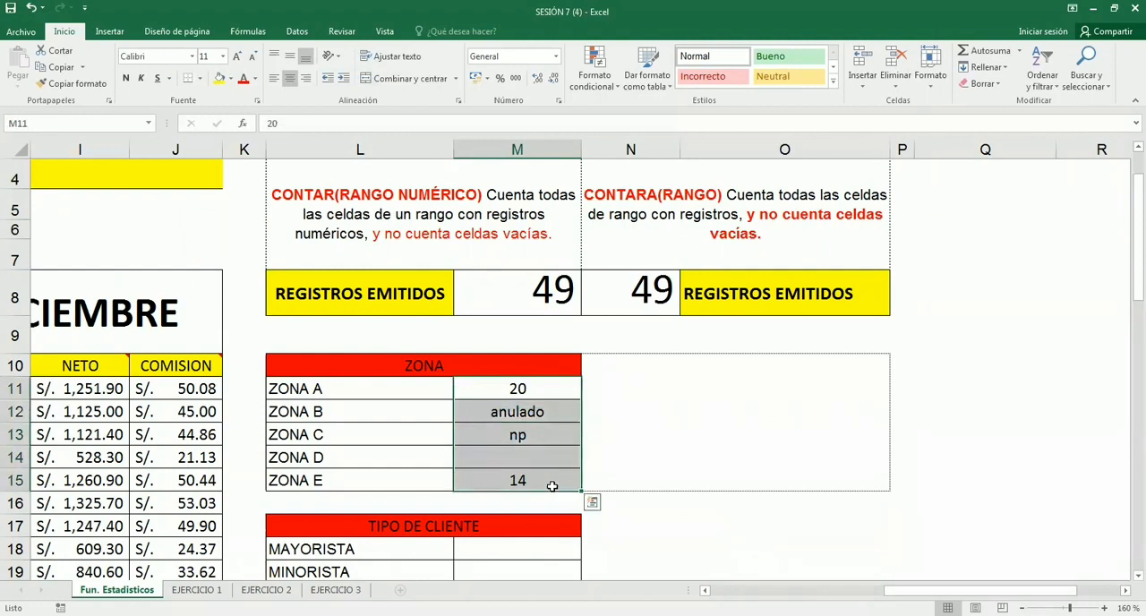
key(Delete)
click(560, 485)
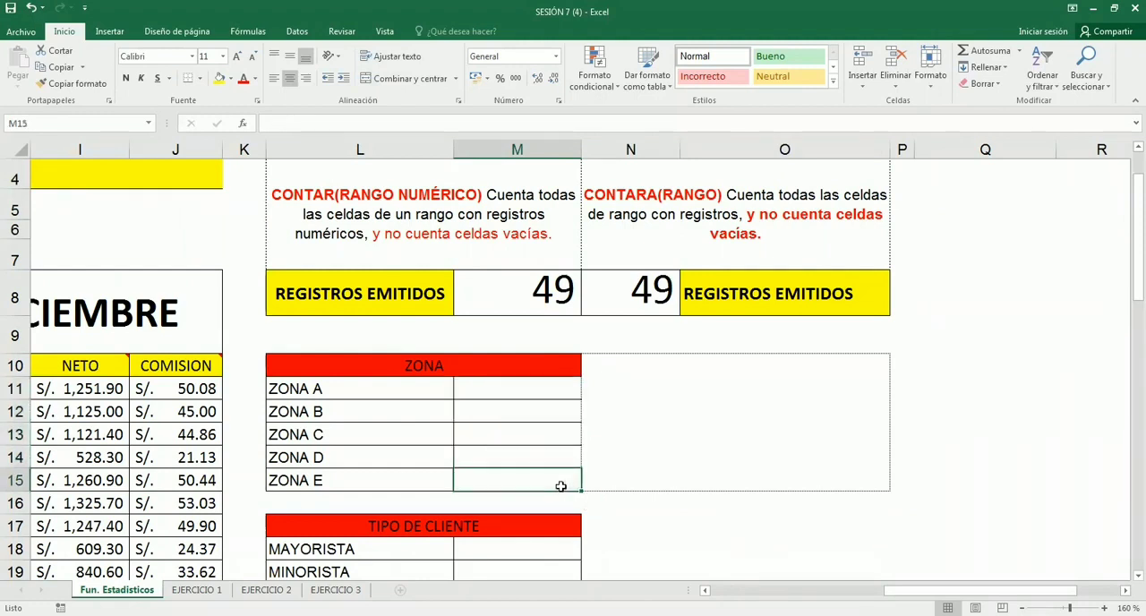
- Compare the CONTAR and CONTARA descriptions with their REGISTROS EMITIDOS formulas in M8 and N8
click(588, 388)
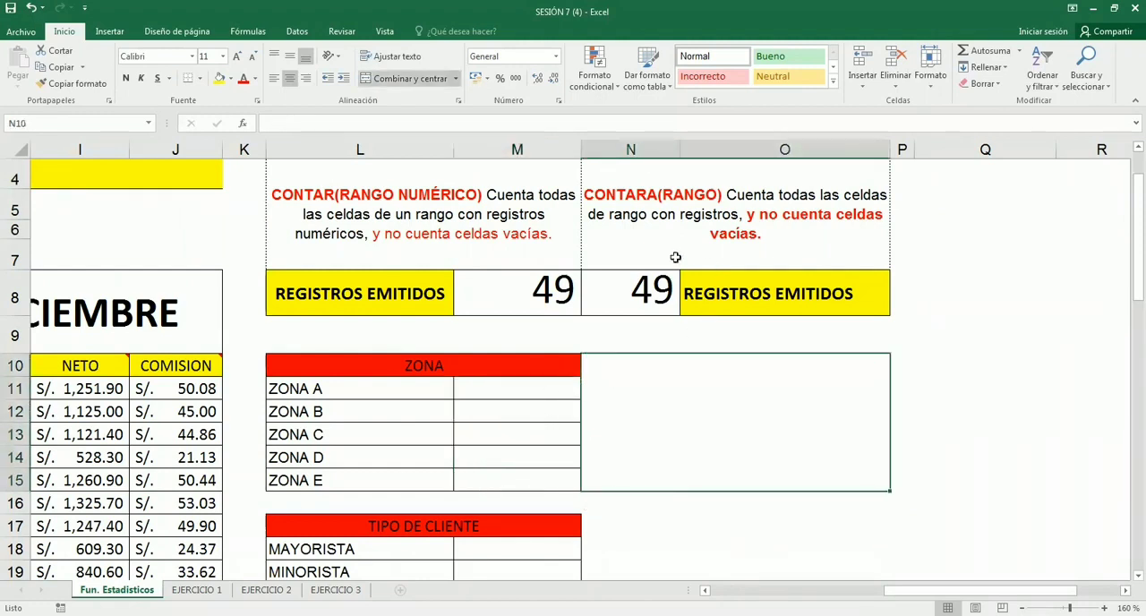
click(503, 223)
click(642, 232)
click(545, 287)
click(630, 292)
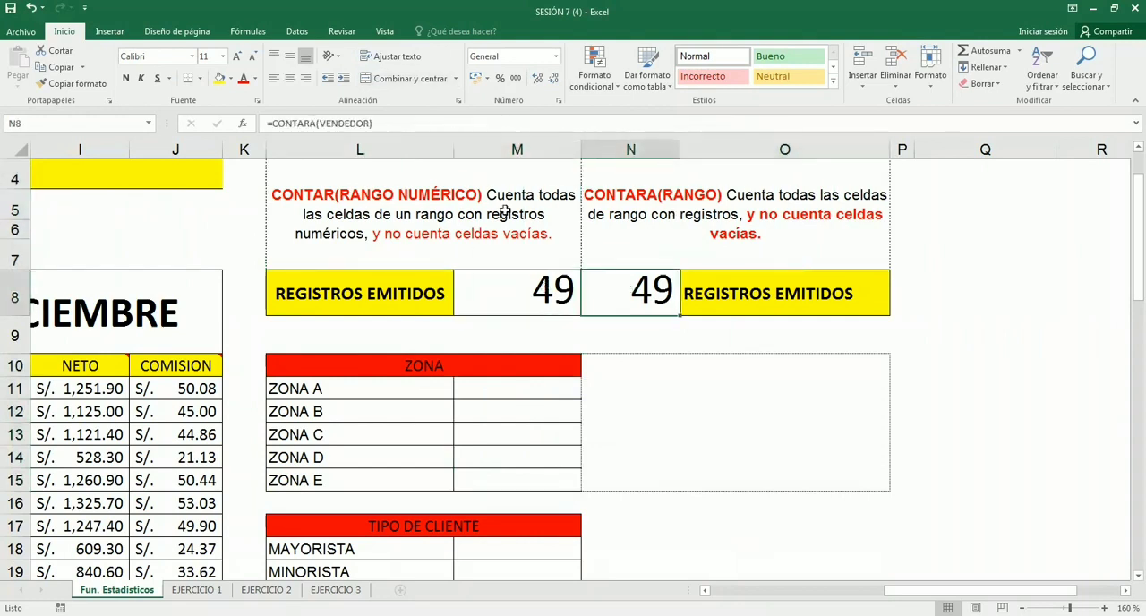
click(504, 212)
click(627, 234)
click(624, 284)
- Change the fill of the ZONA header in L10 to yellow
scroll(421, 411, down, 1)
click(401, 286)
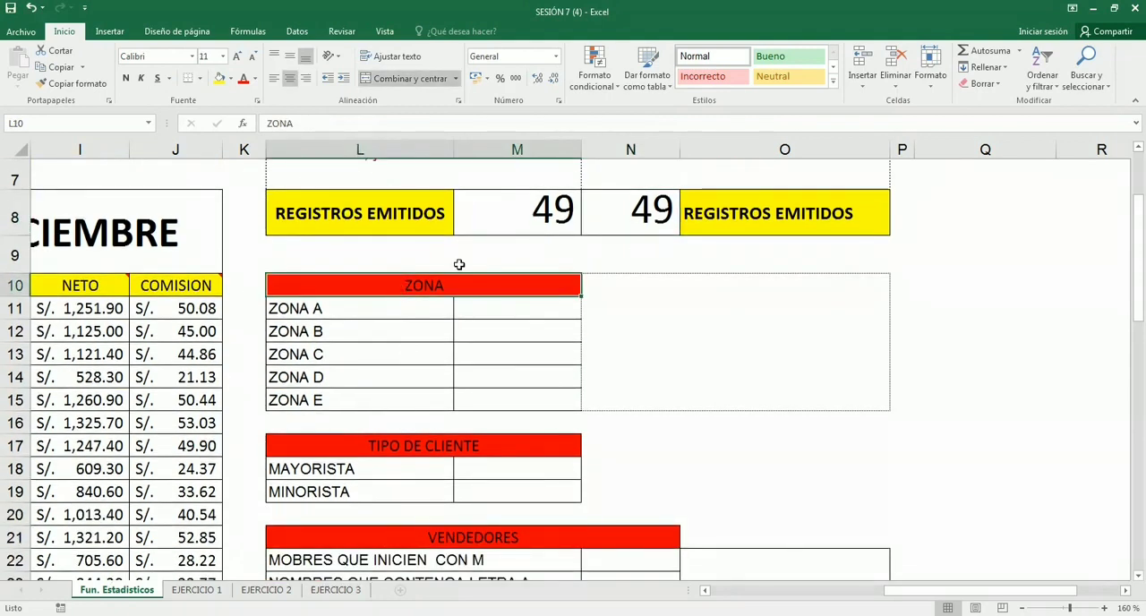
click(512, 331)
- Examine the ZONA column of the December sales table, from D11 to D27, against the zones listed in the ZONA table
scroll(502, 358, down, 1)
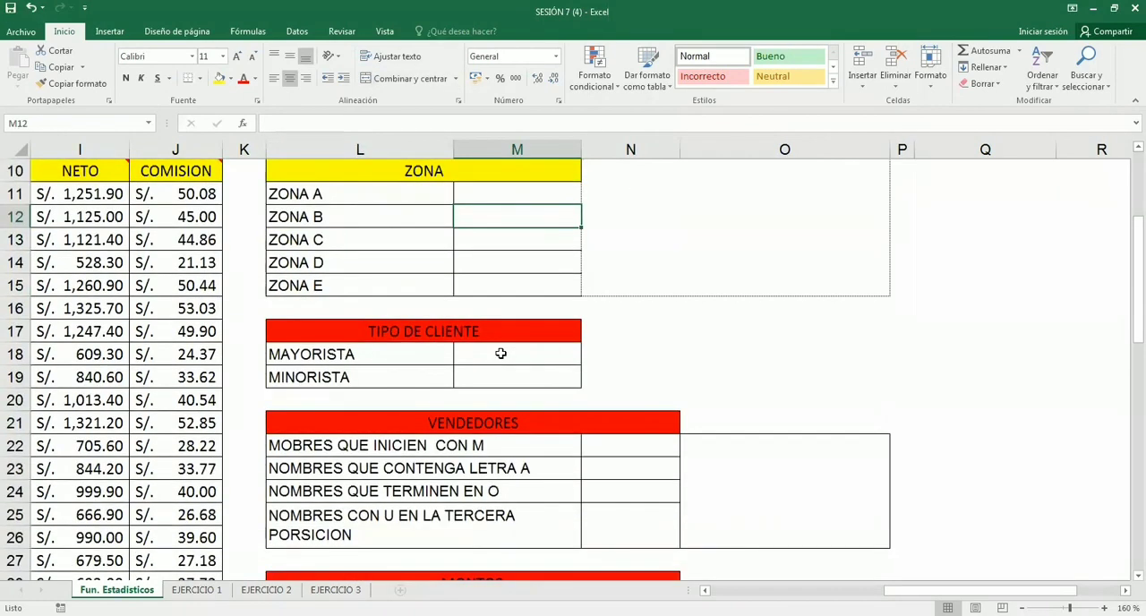
scroll(500, 354, up, 1)
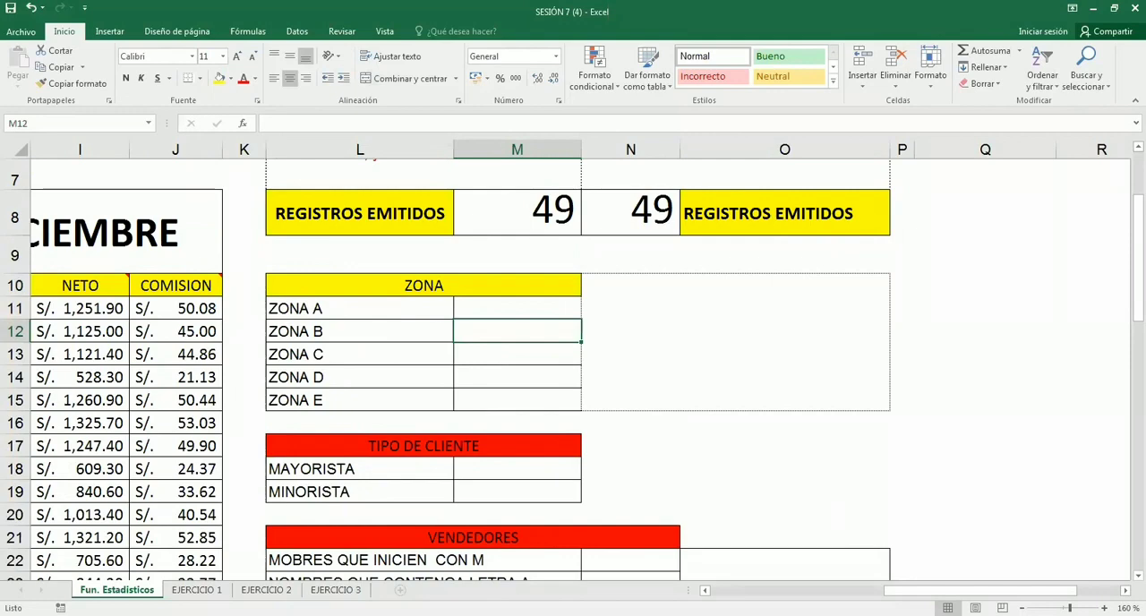
drag(1063, 590, 910, 576)
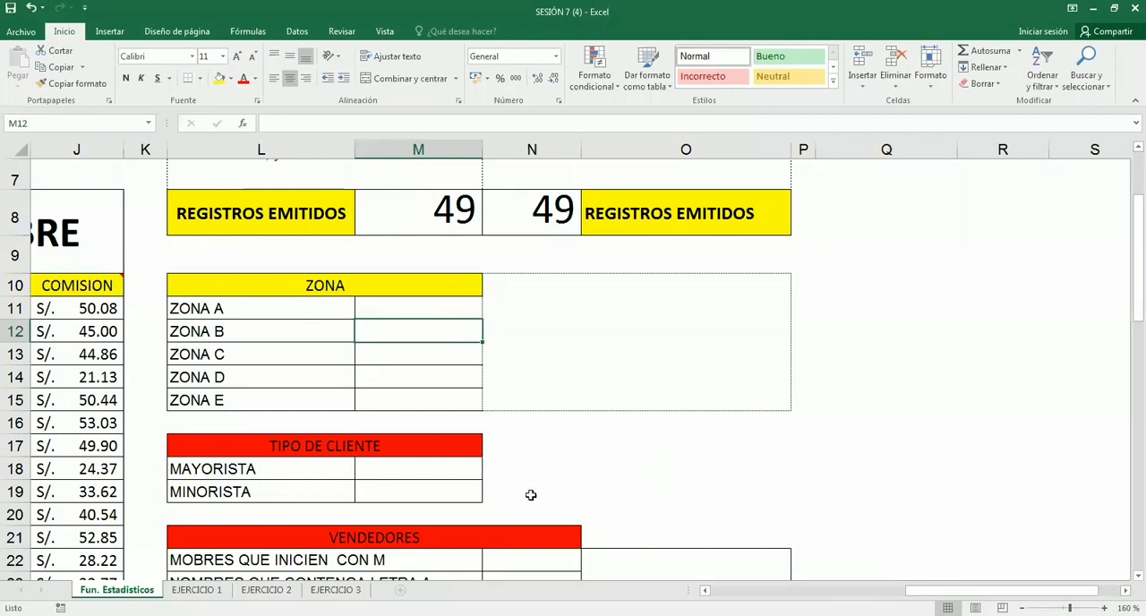
click(420, 311)
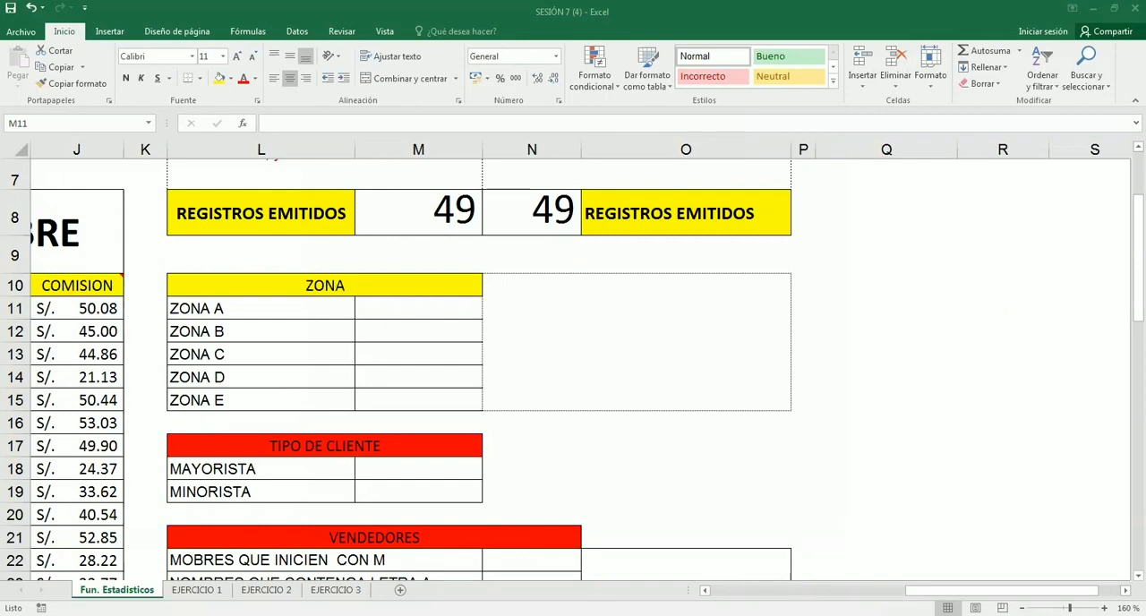
scroll(573, 367, left, 3)
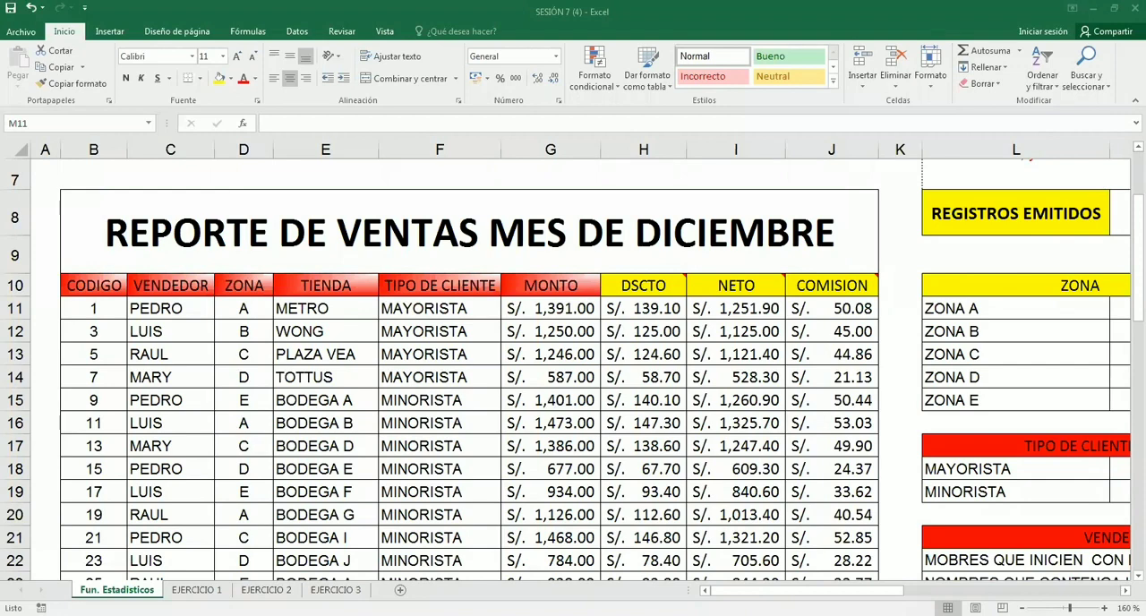
click(586, 454)
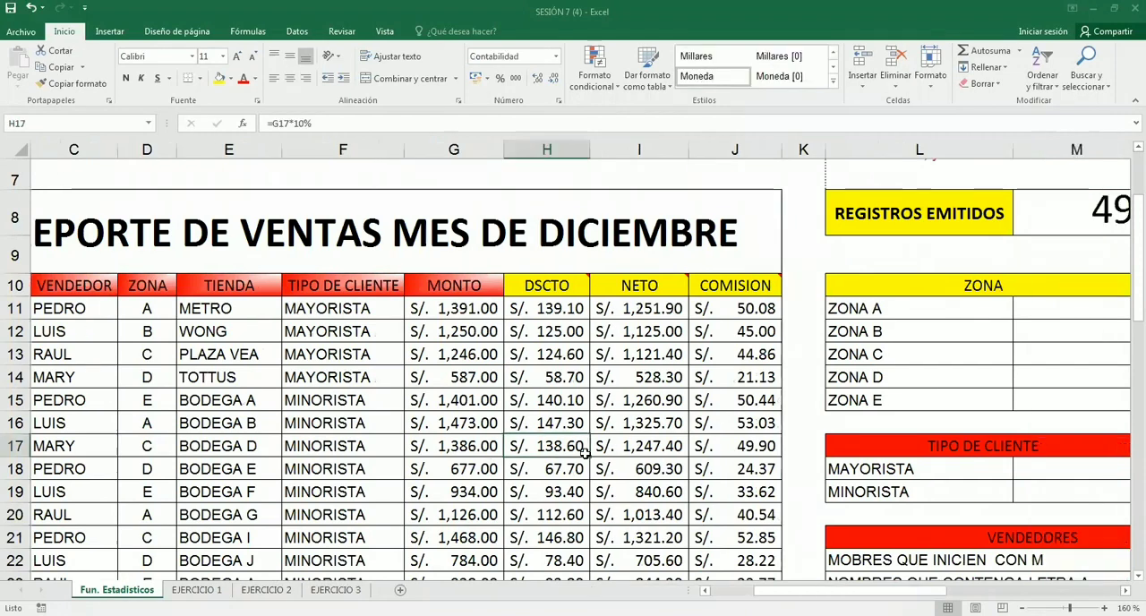
scroll(578, 445, down, 1)
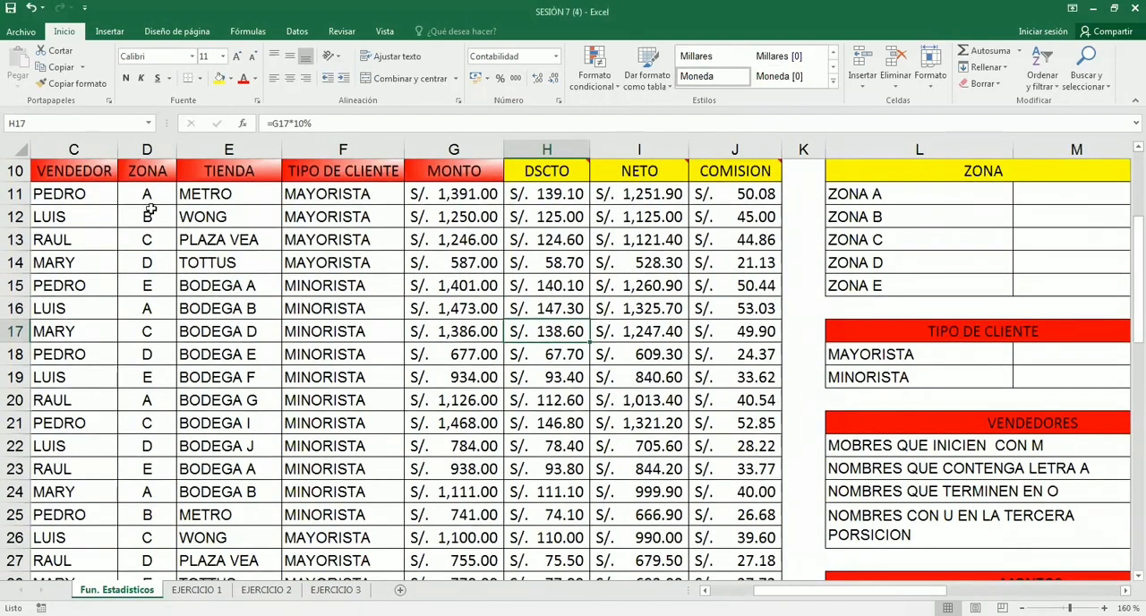
drag(148, 194, 163, 544)
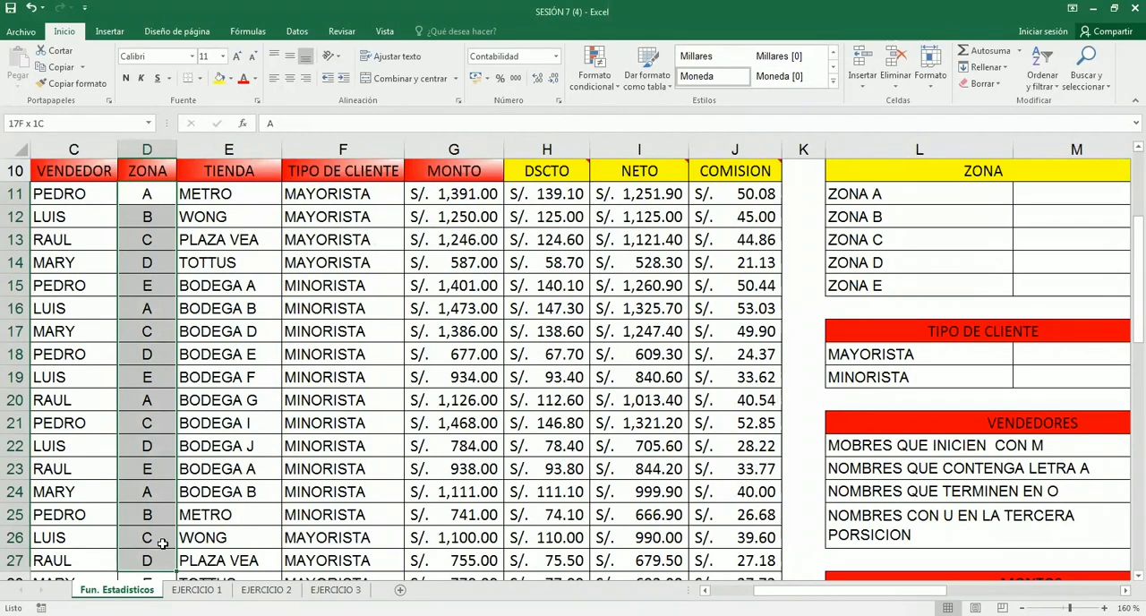
drag(163, 543, 163, 543)
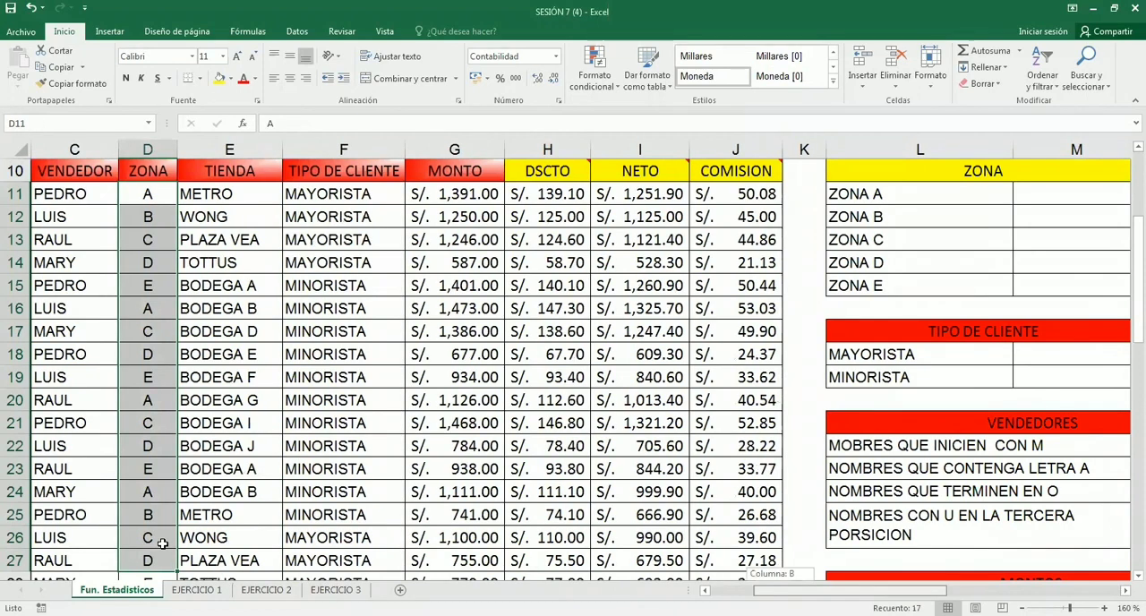
- Review the CONTAR and CONTARA syntax in L4 and N4, comparing their range arguments
scroll(163, 544, right, 2)
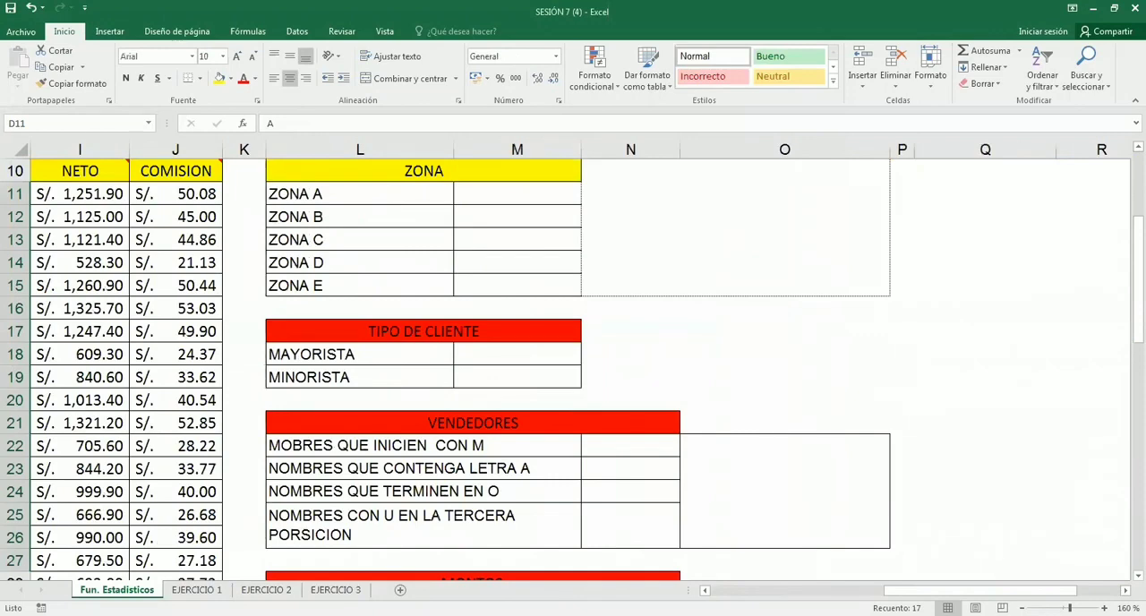
scroll(593, 355, right, 1)
scroll(596, 352, up, 1)
scroll(594, 350, up, 2)
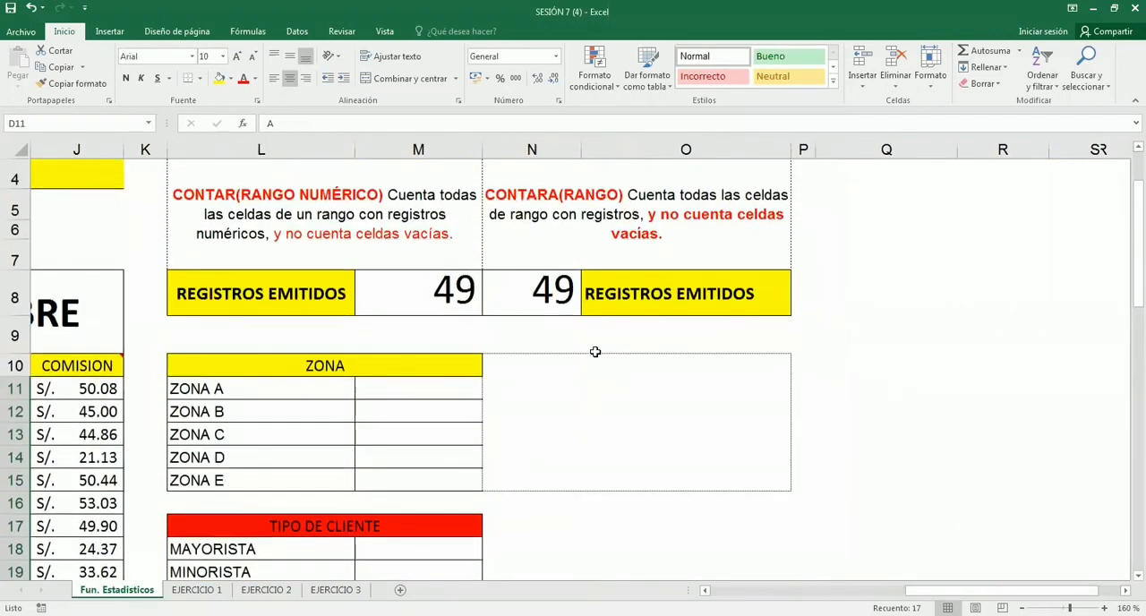
scroll(309, 295, down, 1)
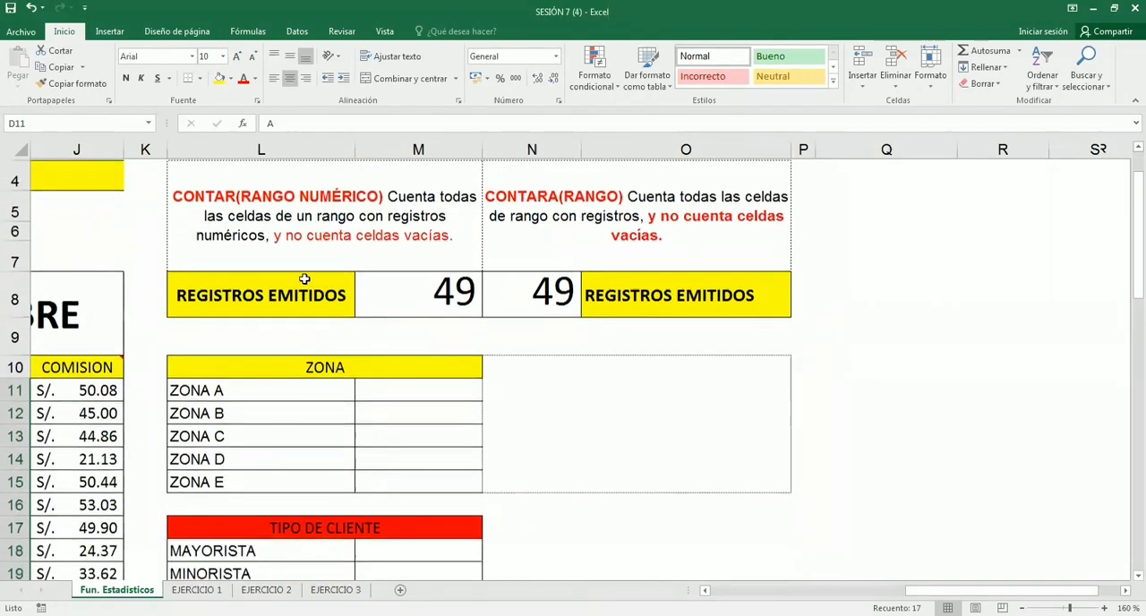
click(393, 193)
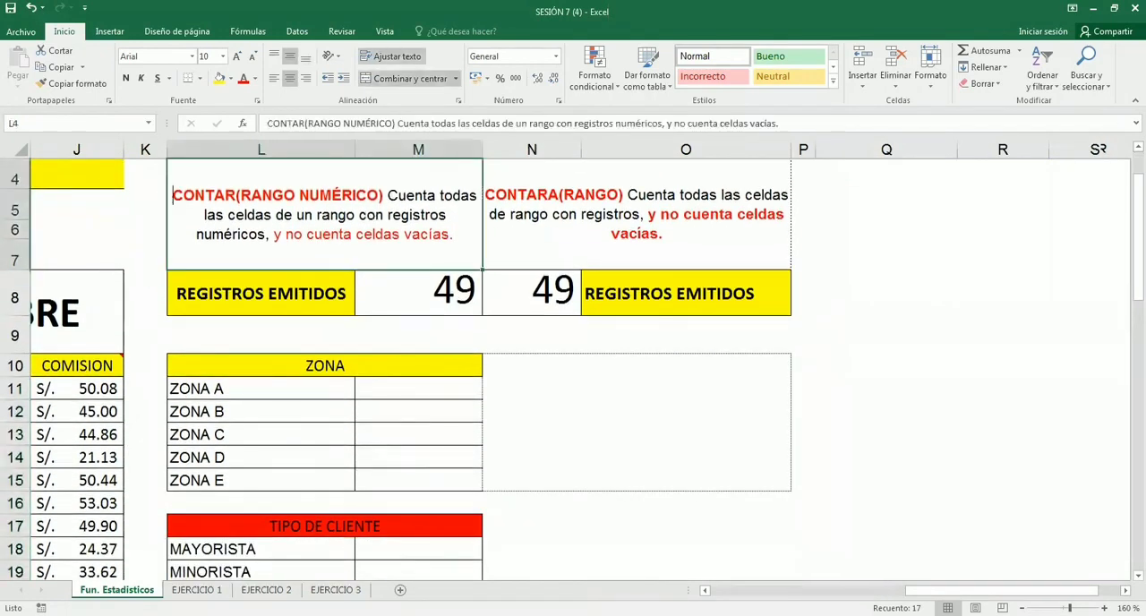
drag(173, 195, 235, 195)
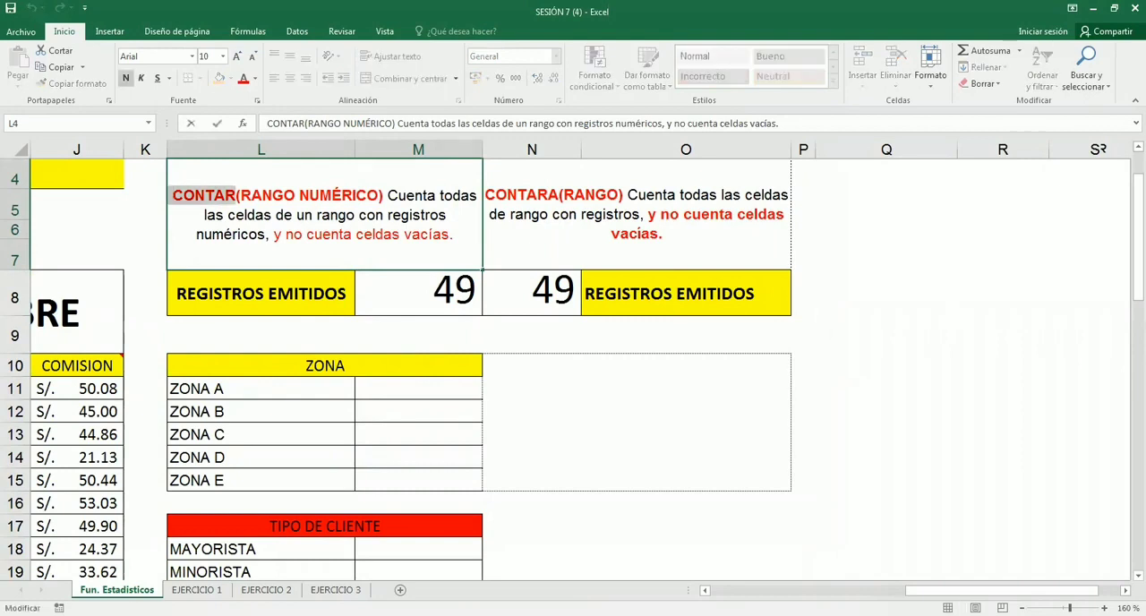
drag(235, 195, 383, 191)
click(533, 192)
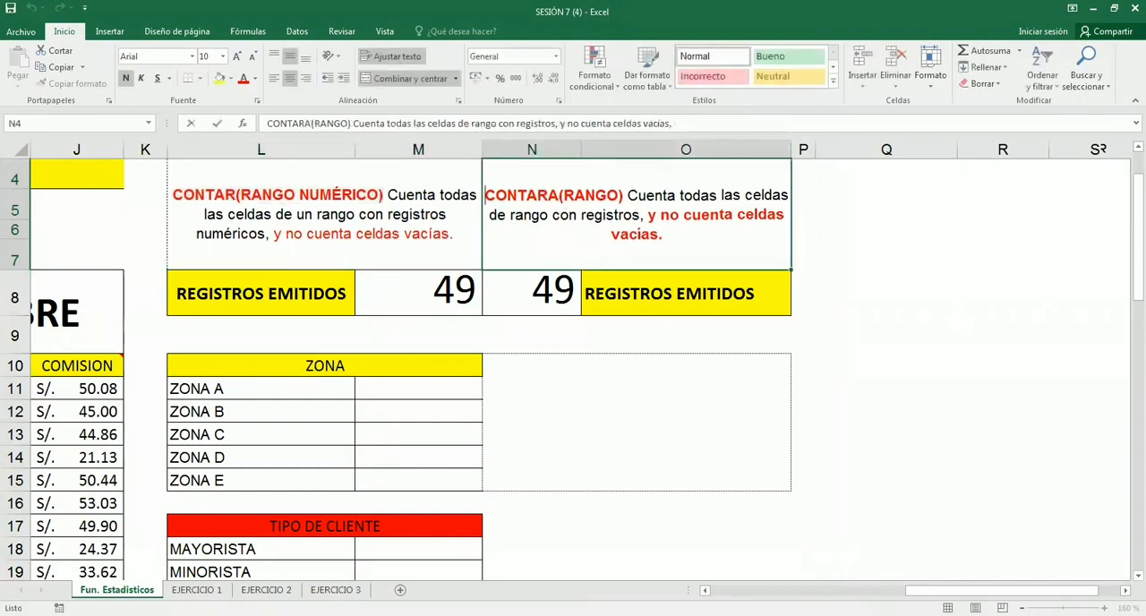
drag(484, 194, 623, 195)
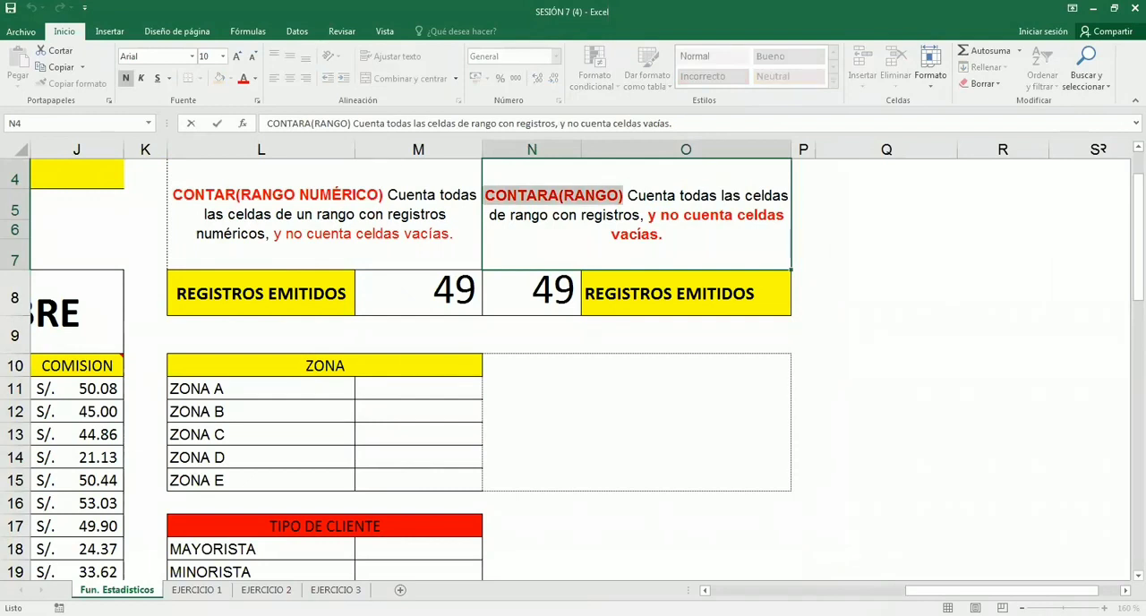
double_click(366, 195)
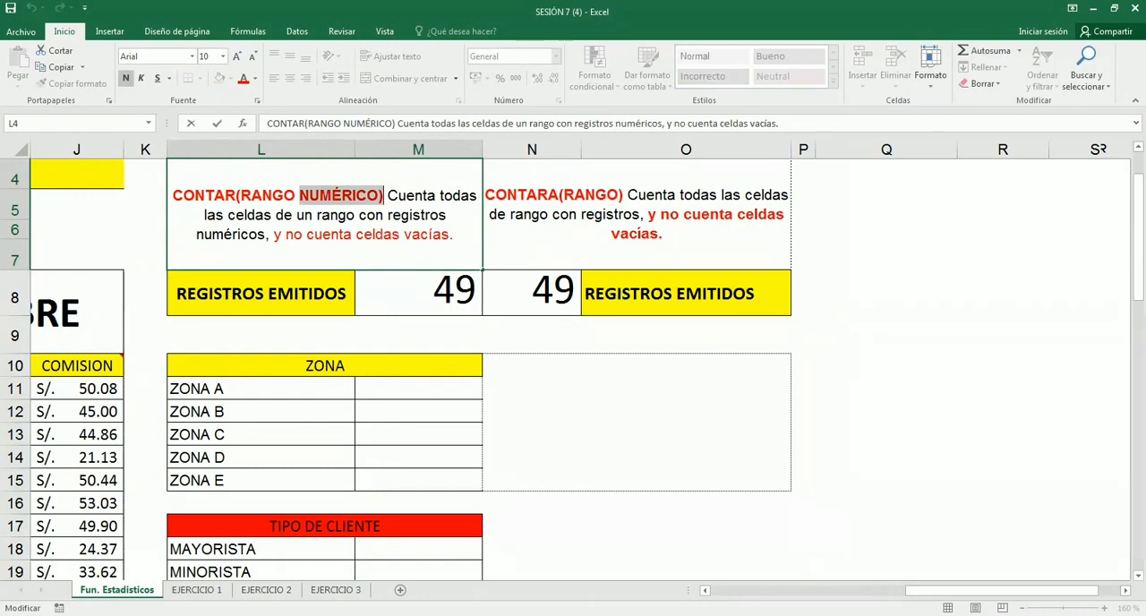
key(Tab)
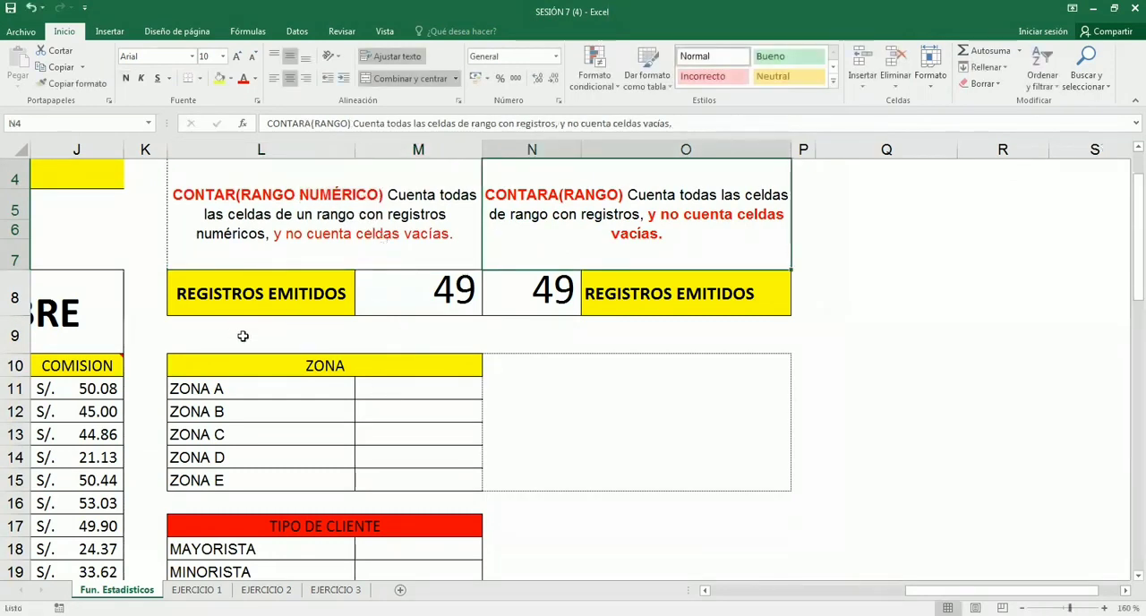
- Try the formula =CONTARA(ZONA) in the merged cell N10 beside the ZONA table and clear it
scroll(439, 321, down, 1)
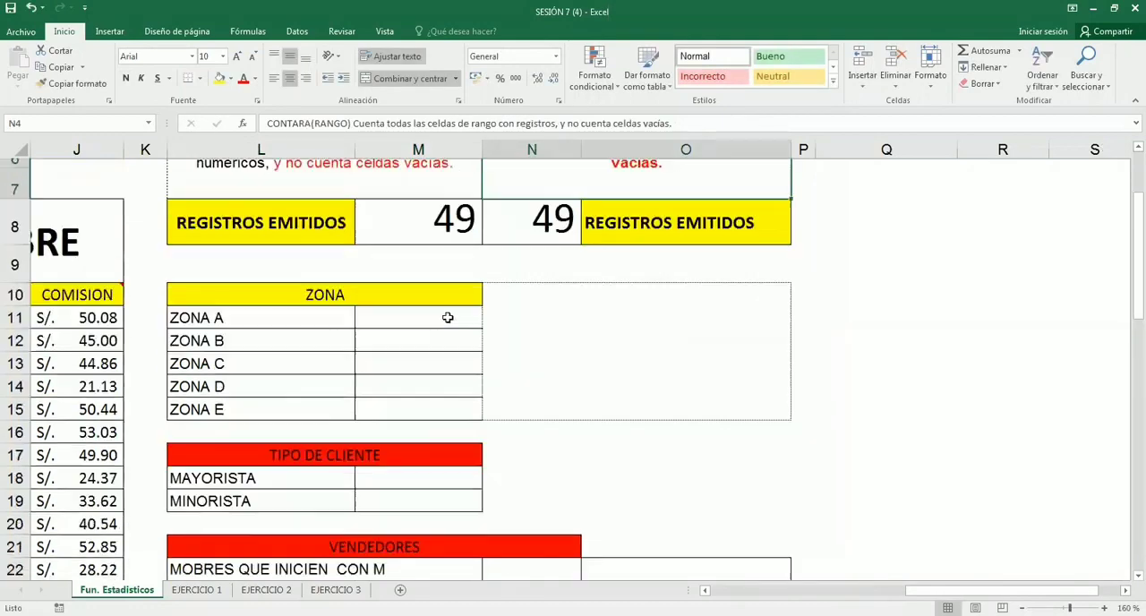
double_click(548, 323)
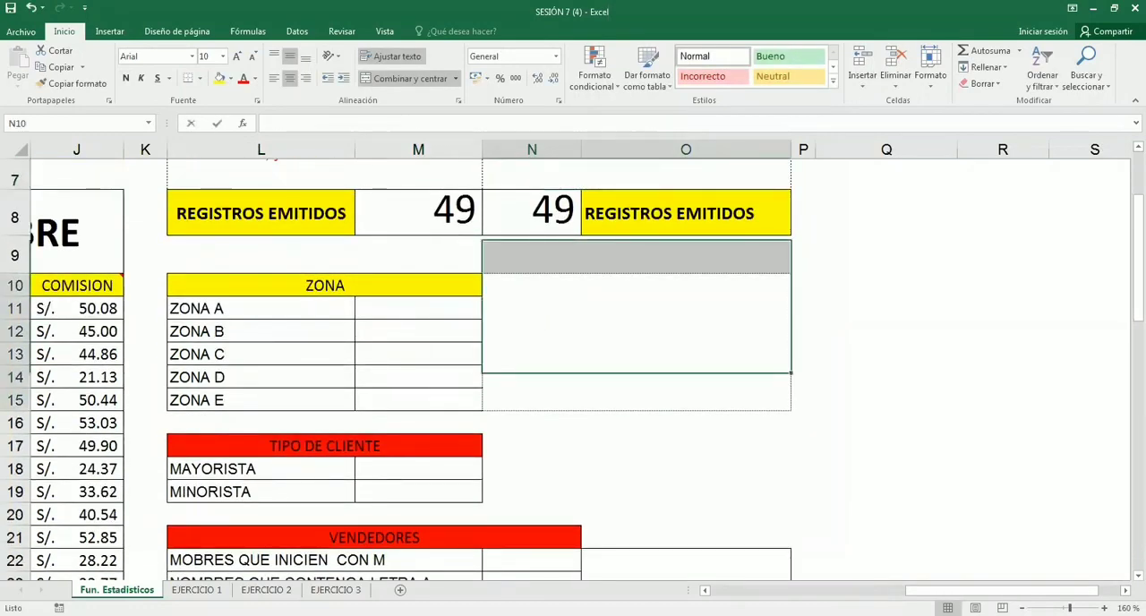
text(s)
key(BackSpace)
text(=)
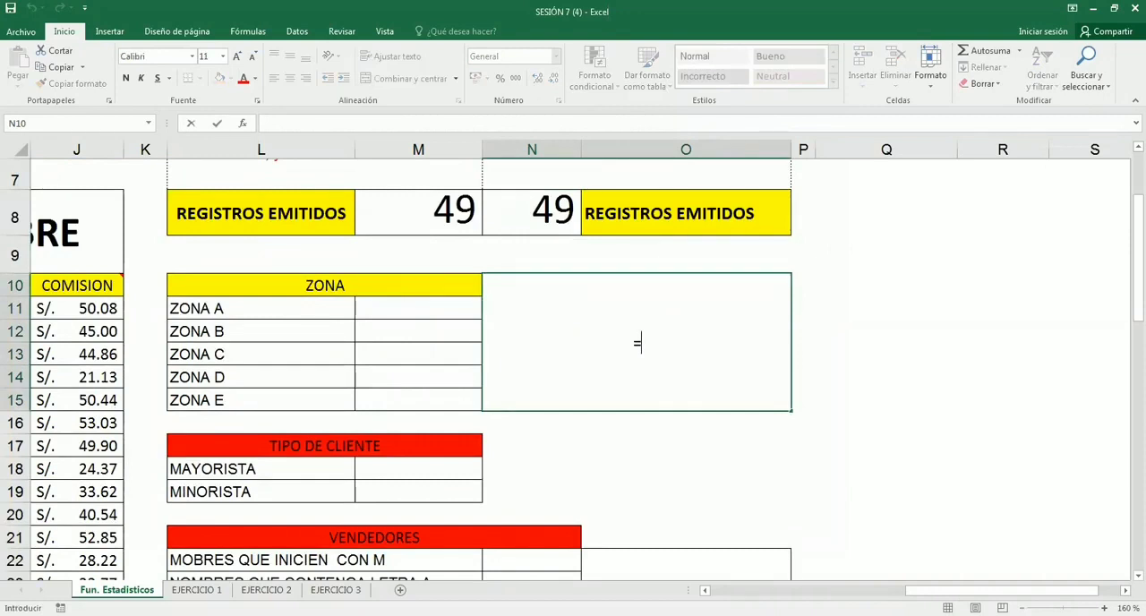
text(con)
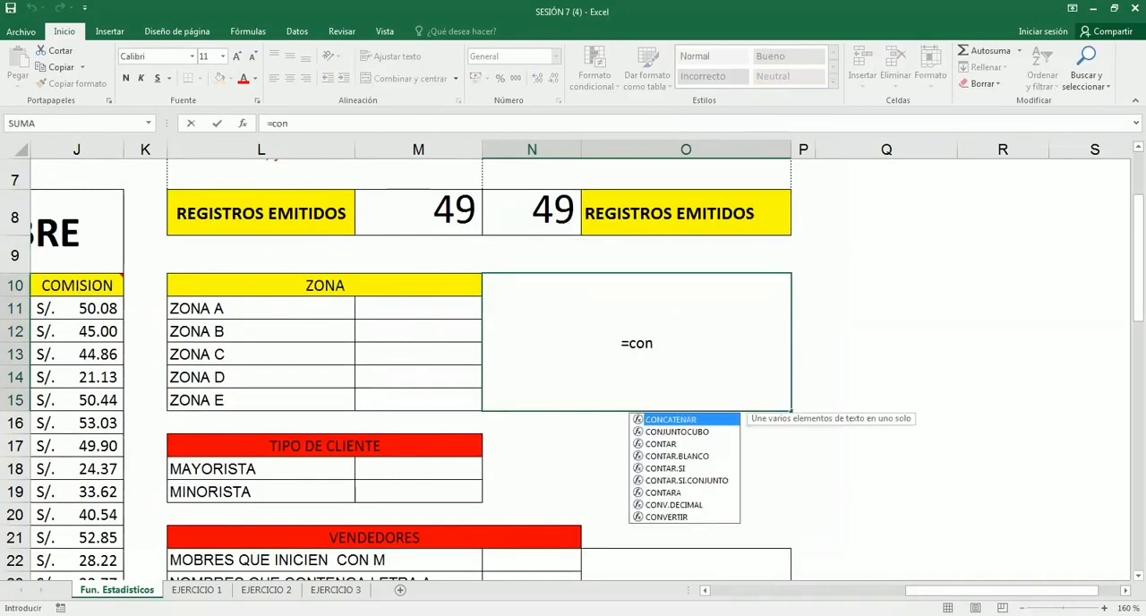
key(Down)
key(Down)
key(Tab)
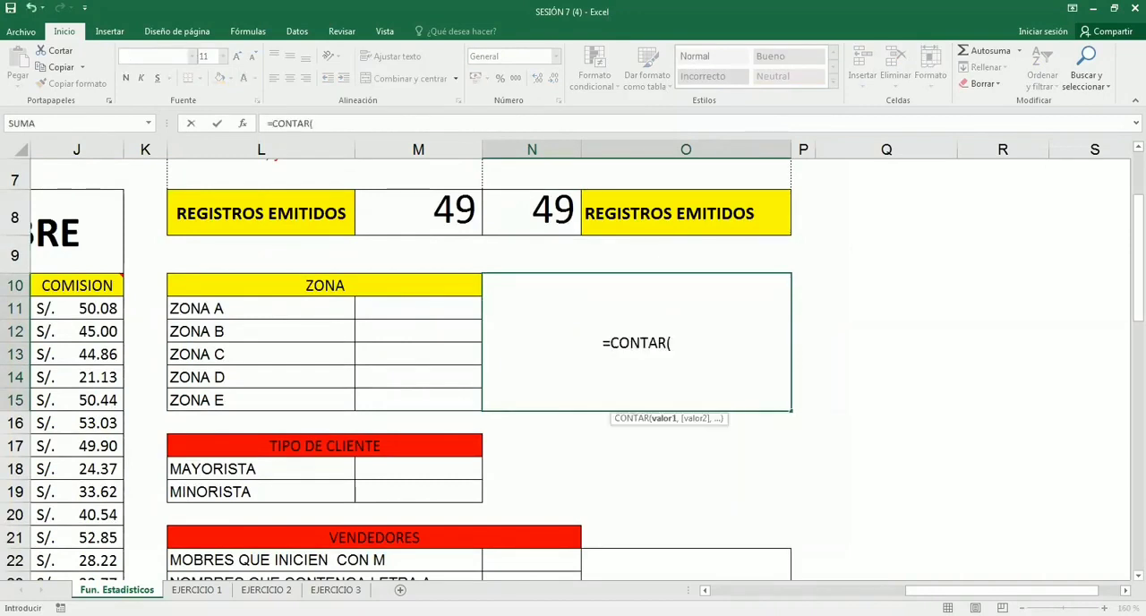
text(zona)
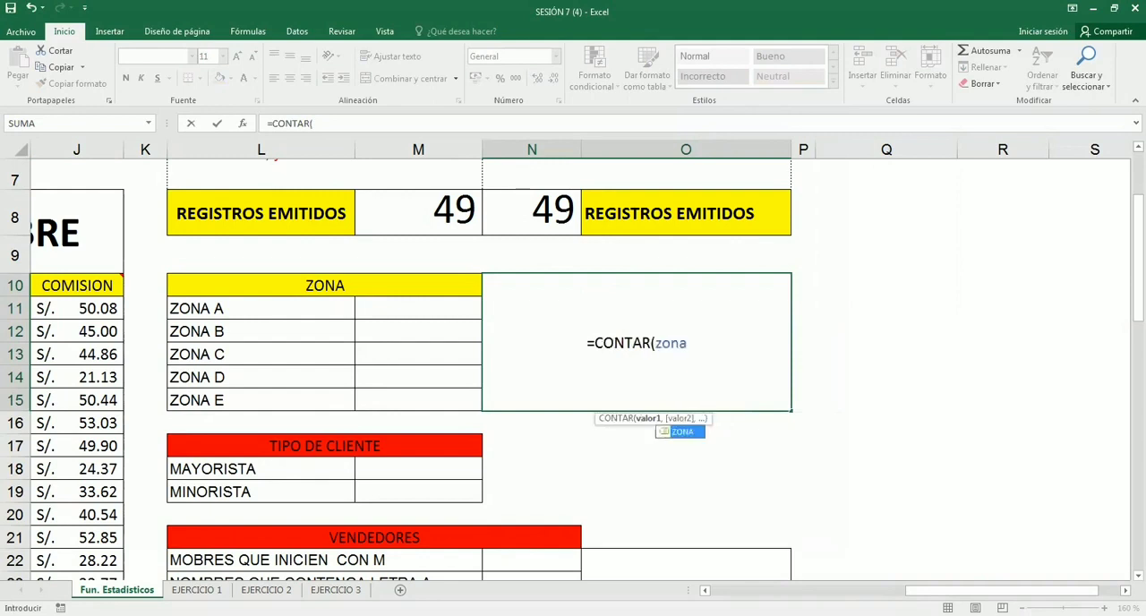
key(ctrl+Return)
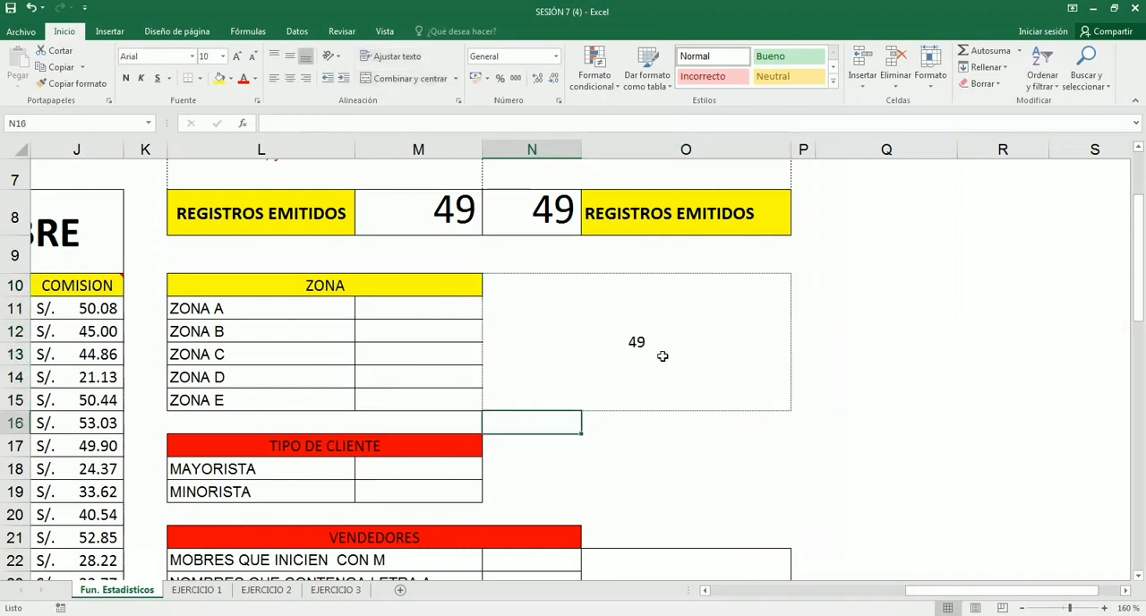
click(637, 343)
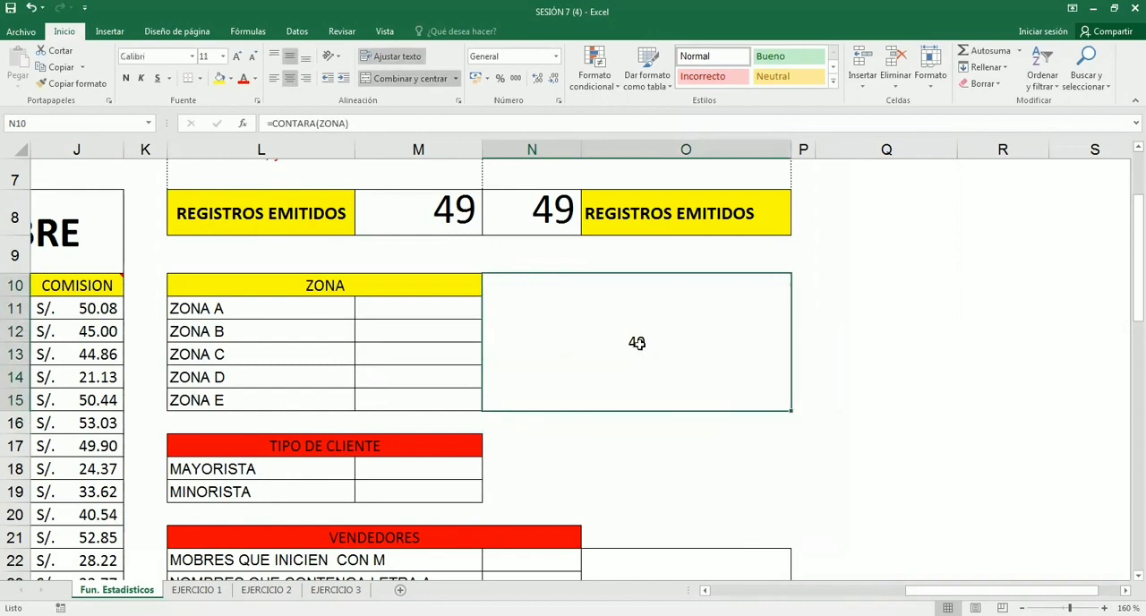
key(Delete)
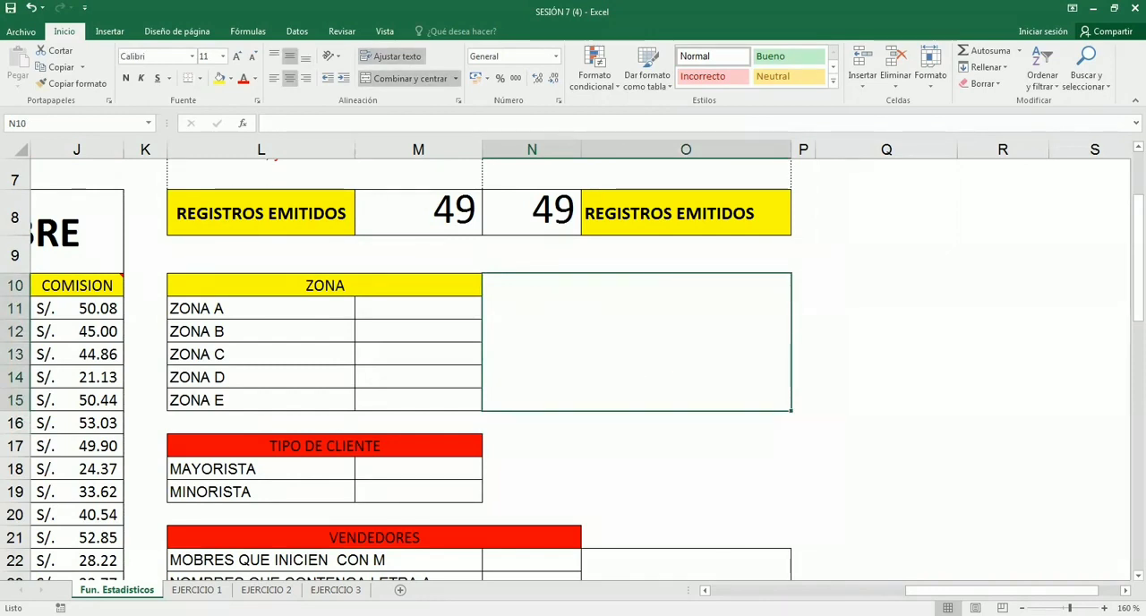
- Enter the syntax CONTAR.SI(RANGO,CRITERIO) as text in the merged cell N10 beside the ZONA table
ctrl+scroll(419, 307, up, 2)
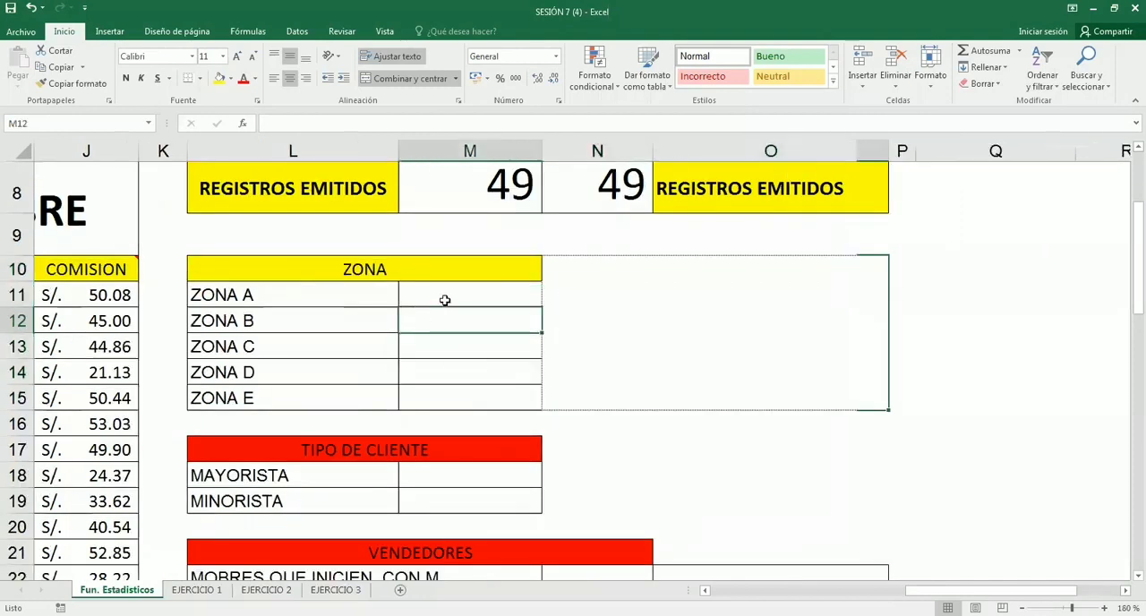
click(445, 300)
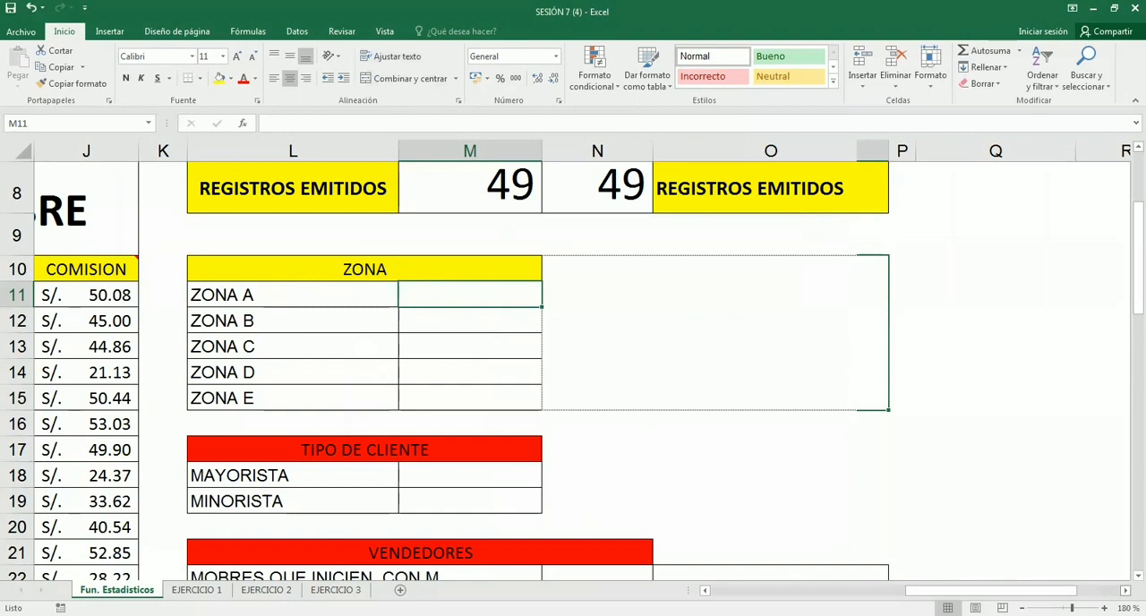
key(Right)
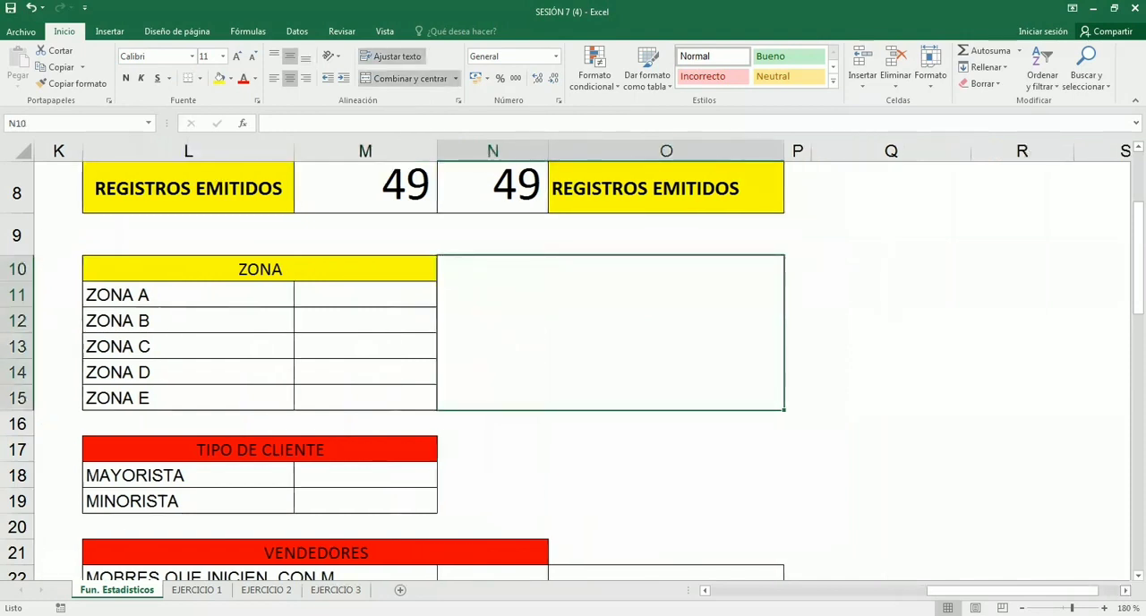
text(CONTA)
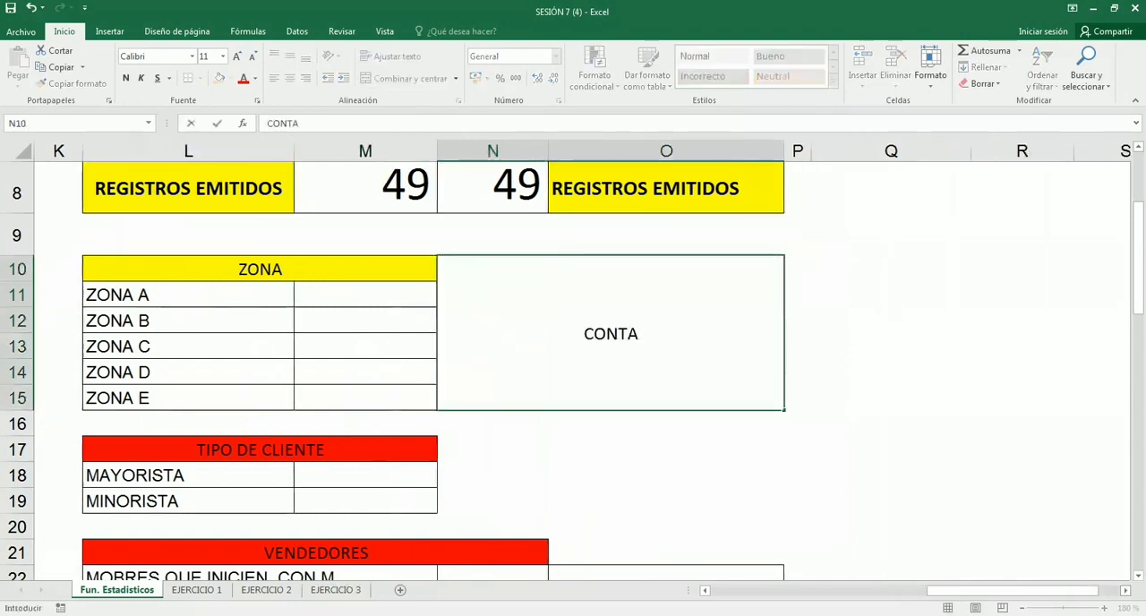
text(N)
key(BackSpace)
text(R.SI)
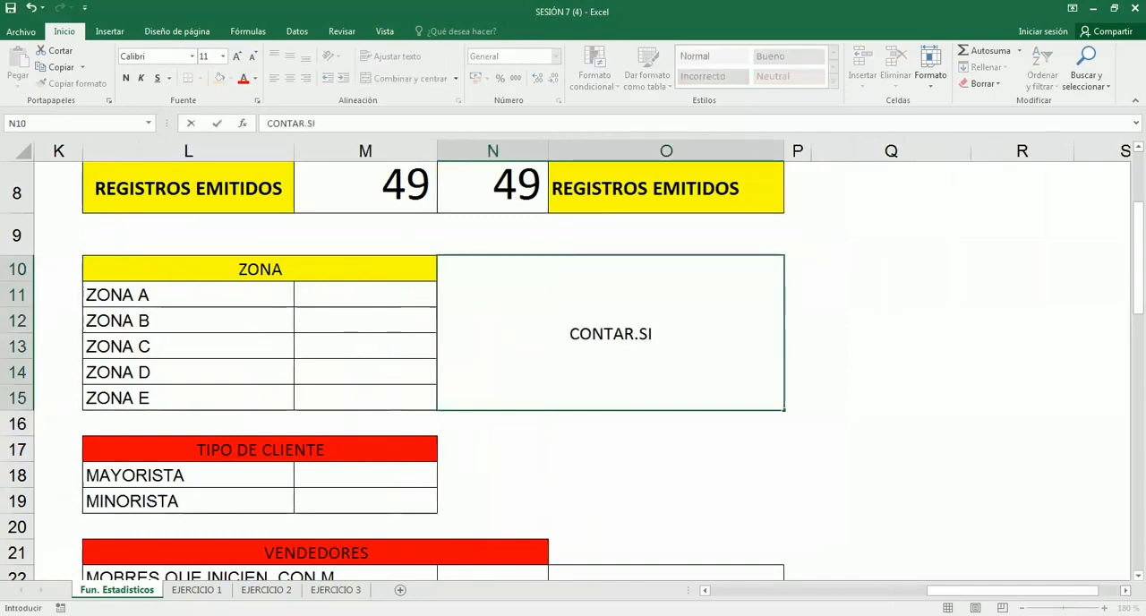
text(()
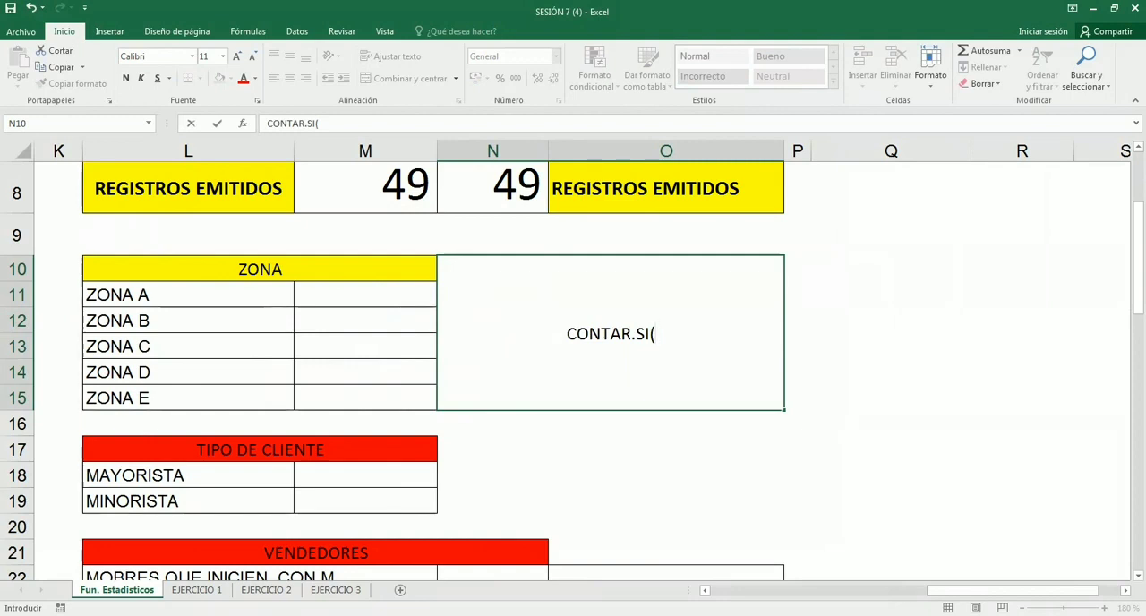
text(RANGO)
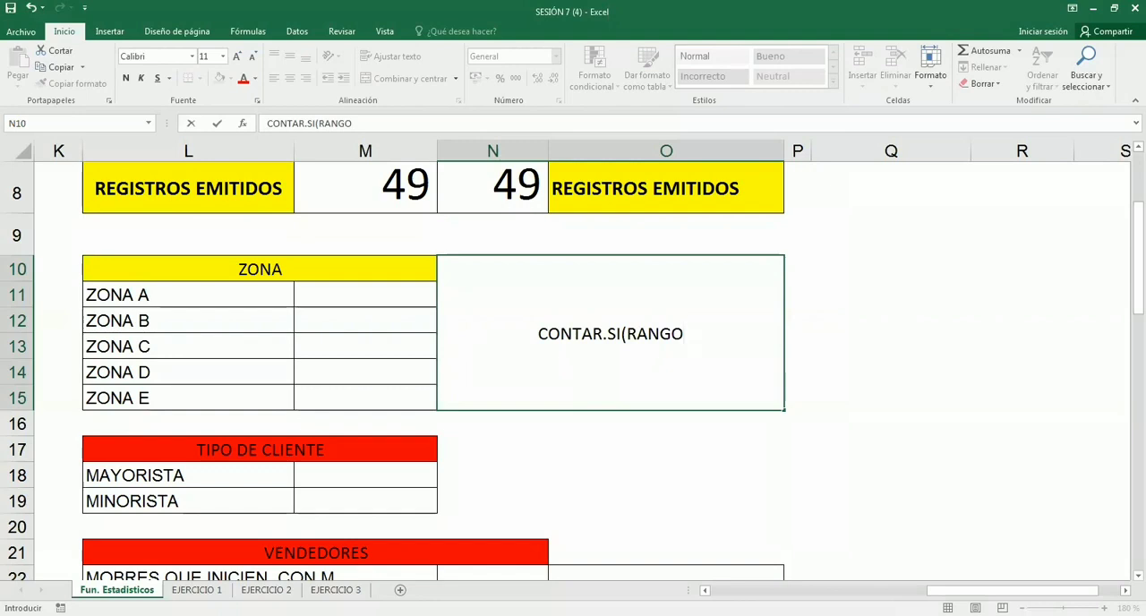
text(,CRITERIO)
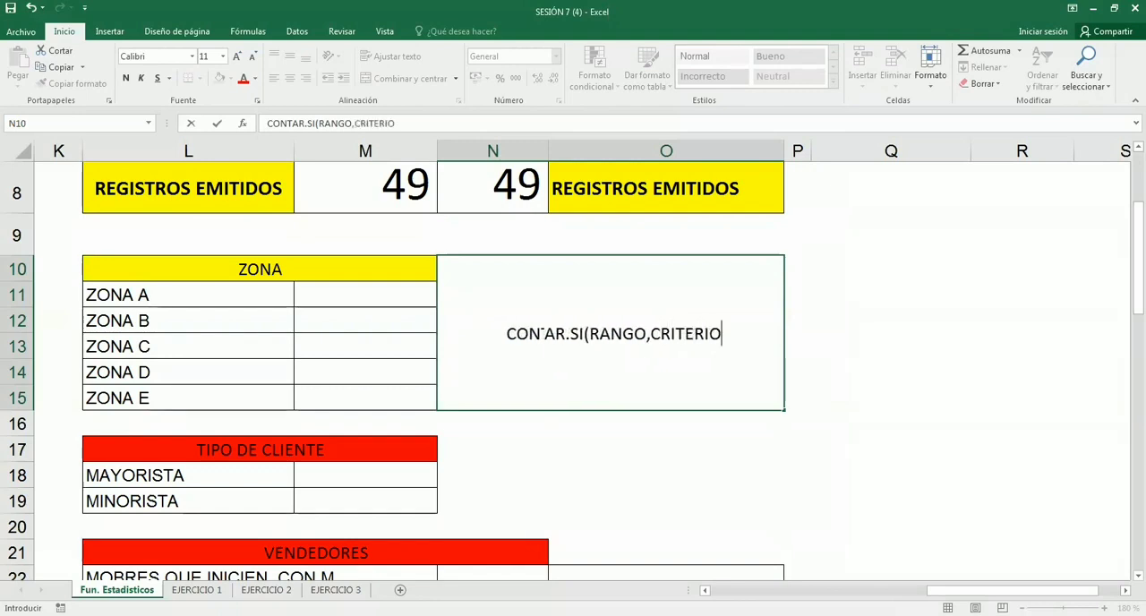
text())
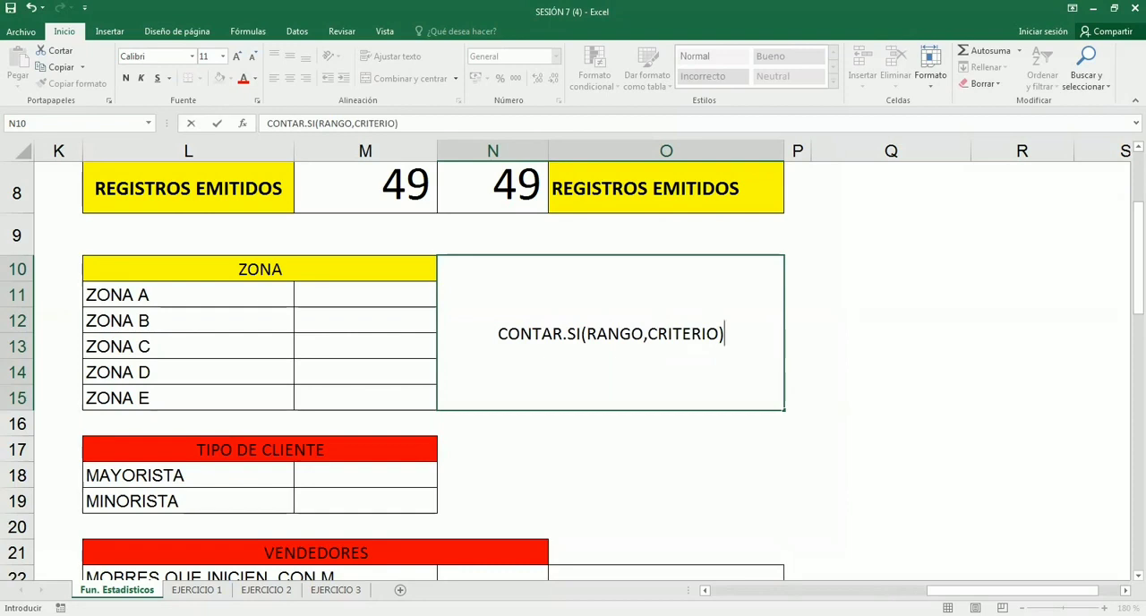
text( Cuenta )
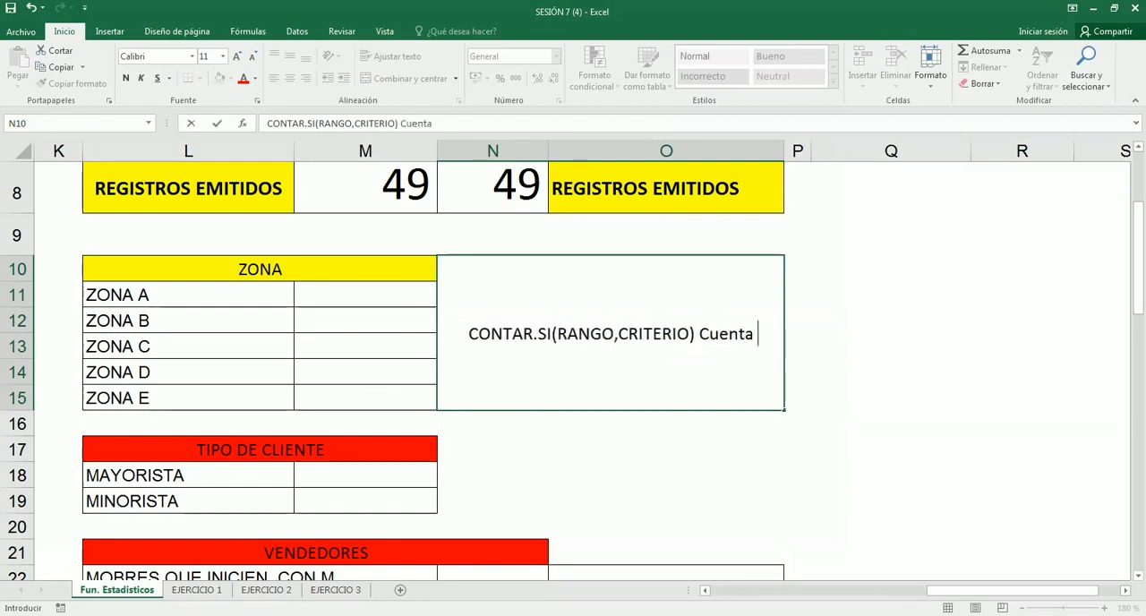
text(todas las ce)
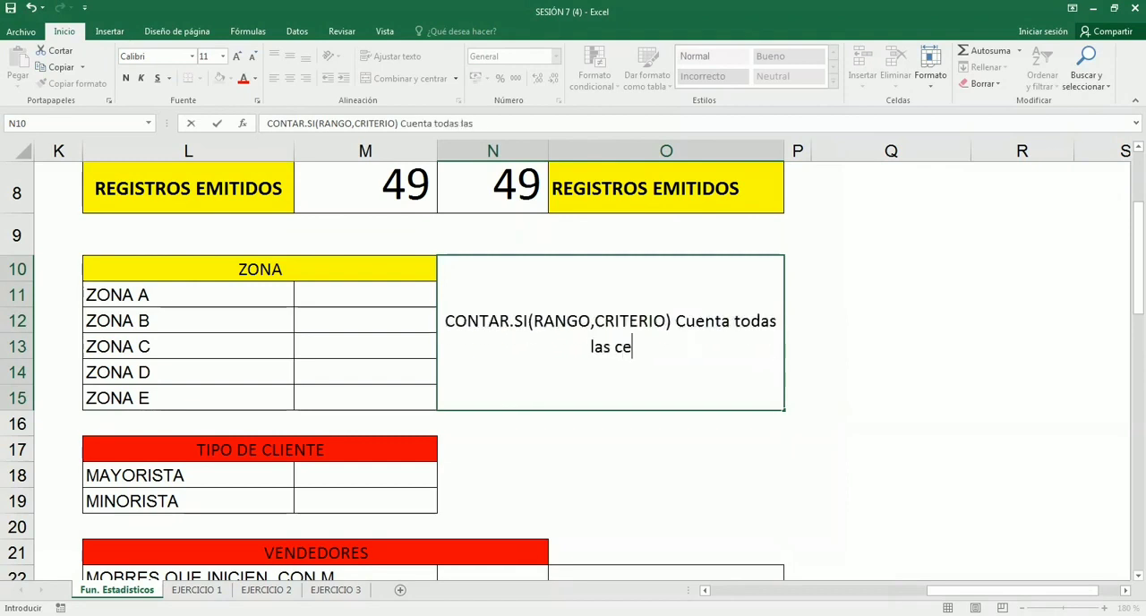
text(ldas de un r)
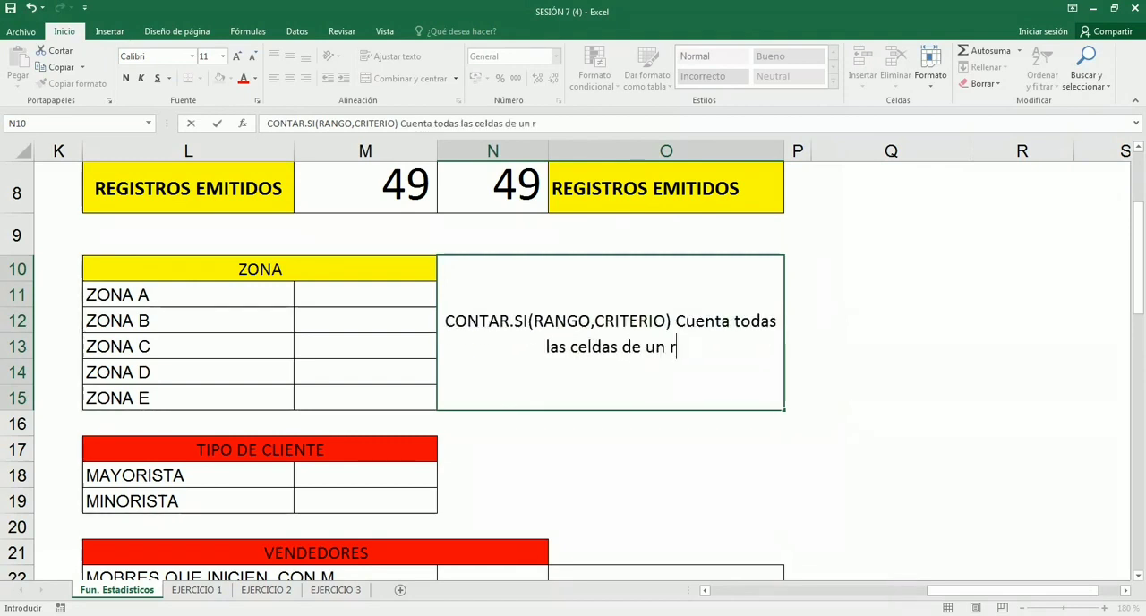
text(ango que c)
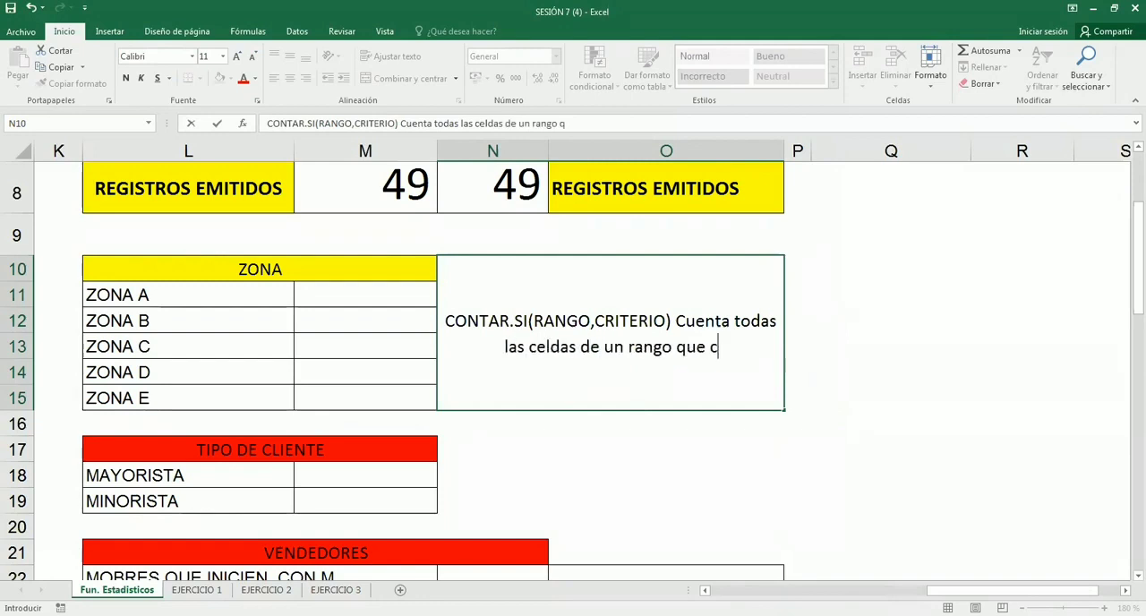
text(umplan una condi)
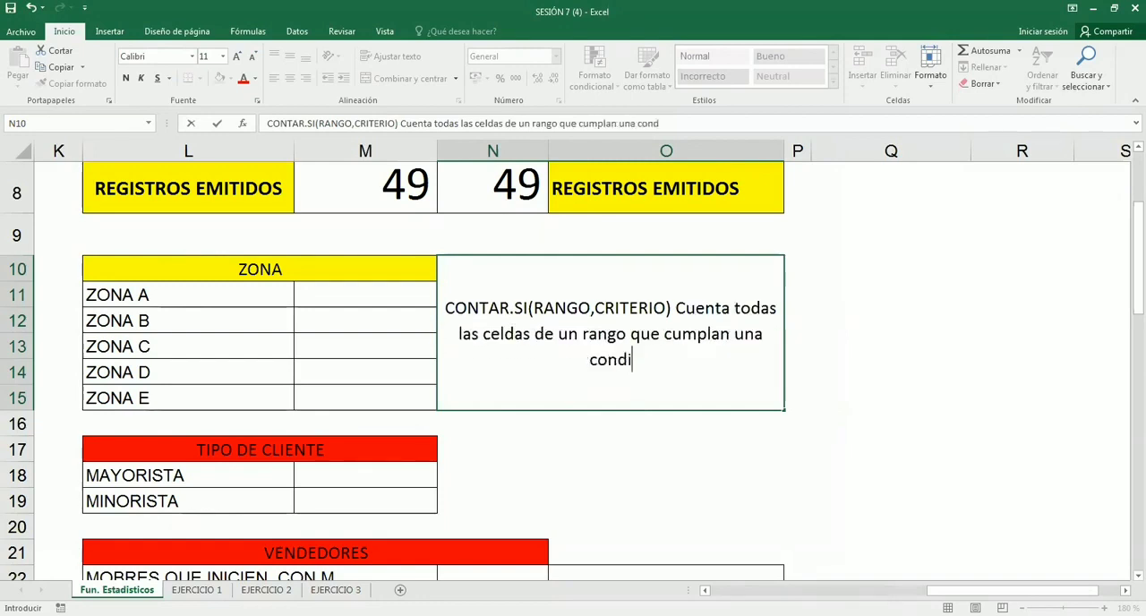
text(ción)
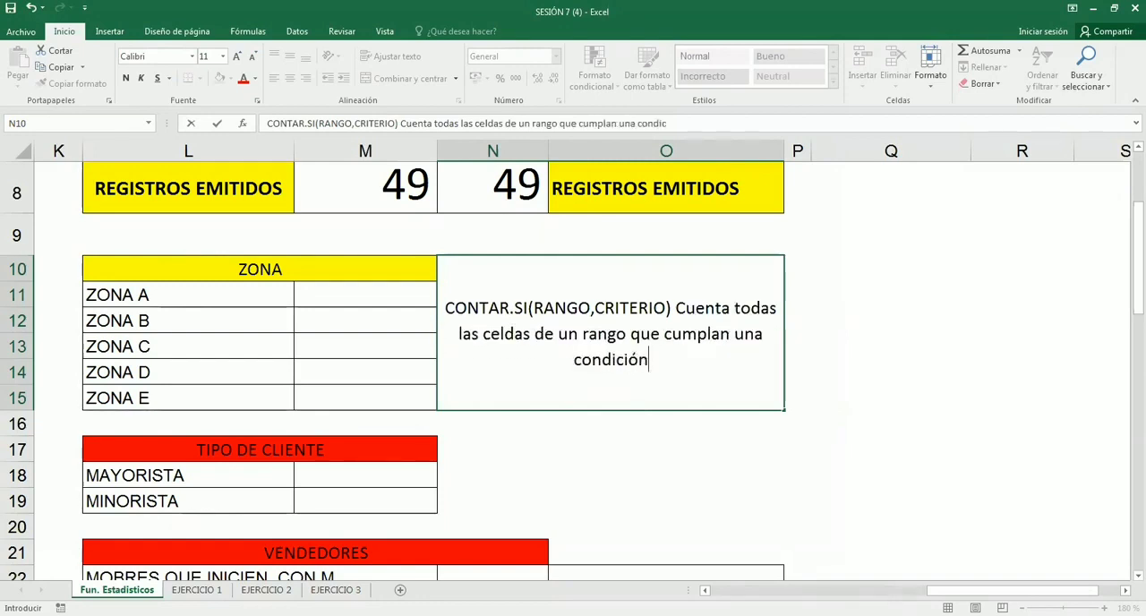
text(,)
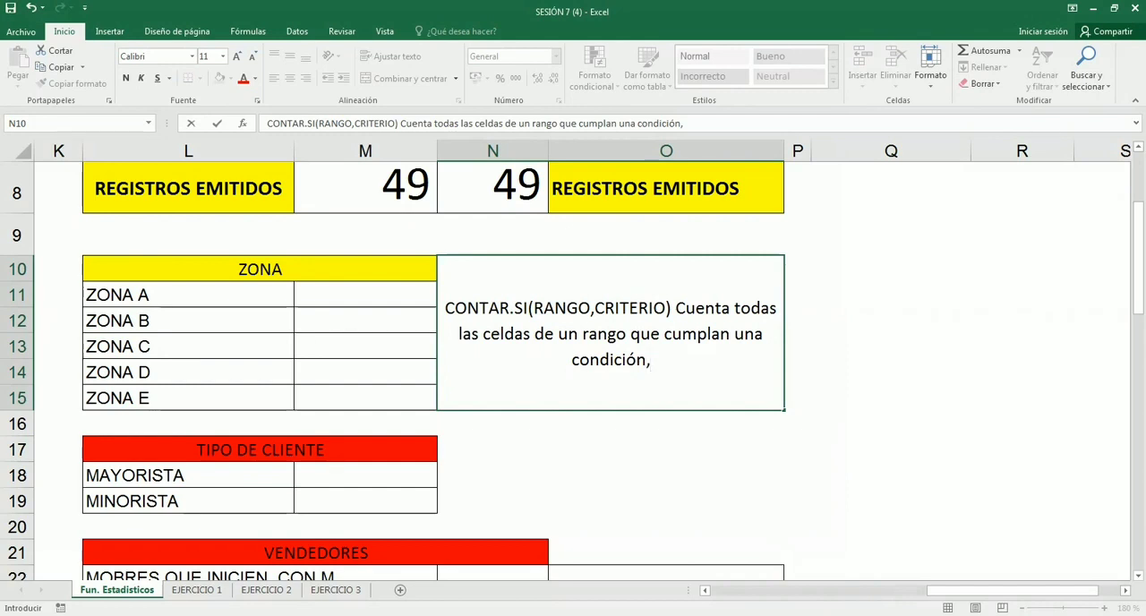
- Complete the CONTAR.SI description in N10 with ", y no cuenta celdas vacías."
text(y no cue)
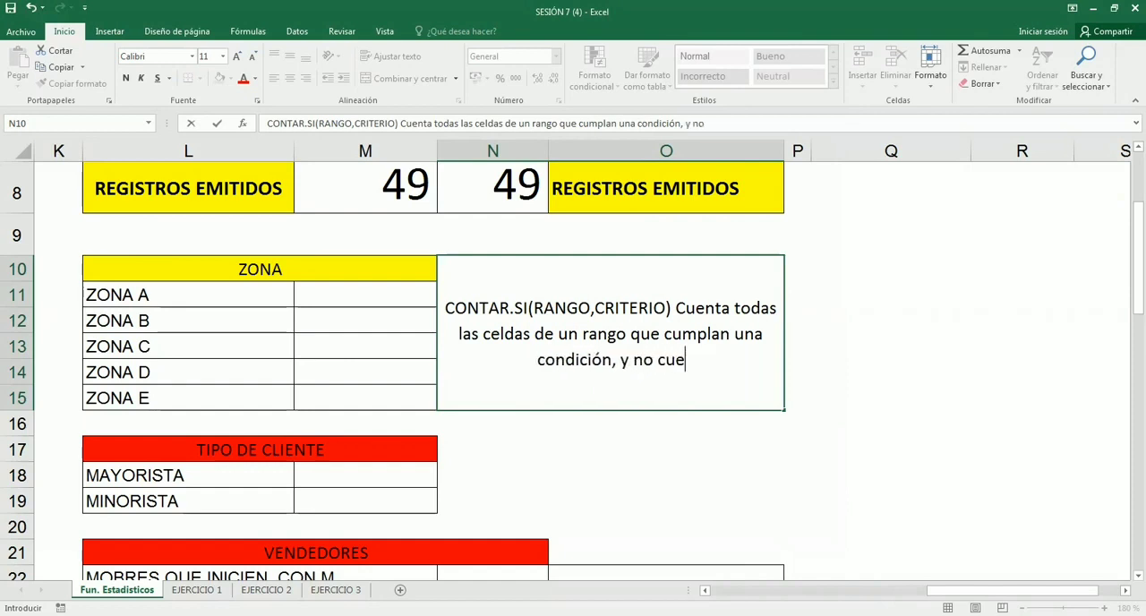
text(nta celdas v)
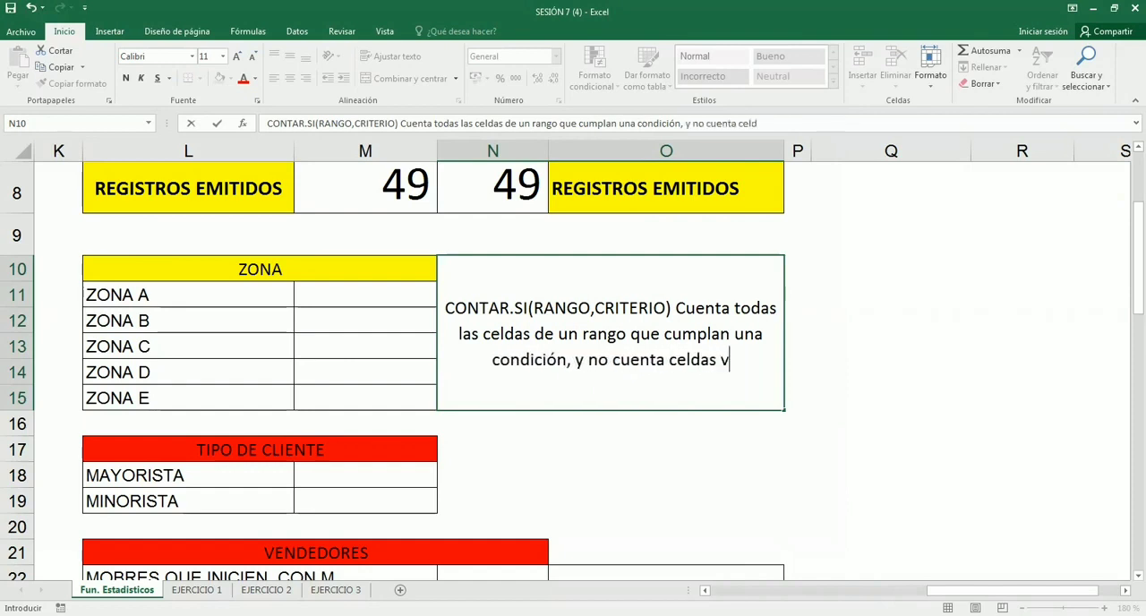
text(acías)
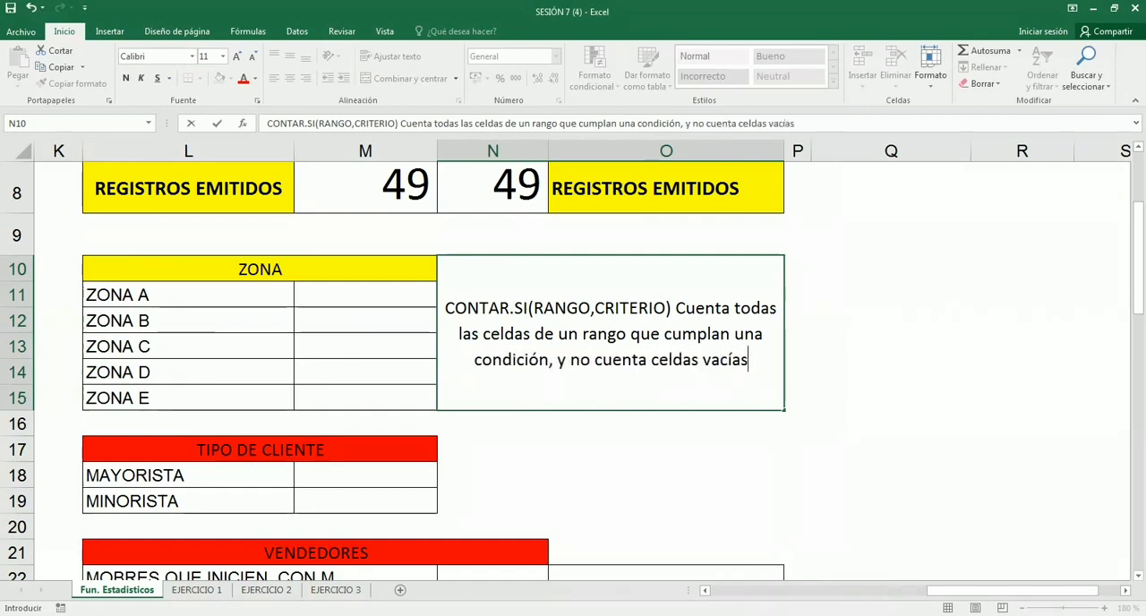
text(.)
key(Return)
key(Up)
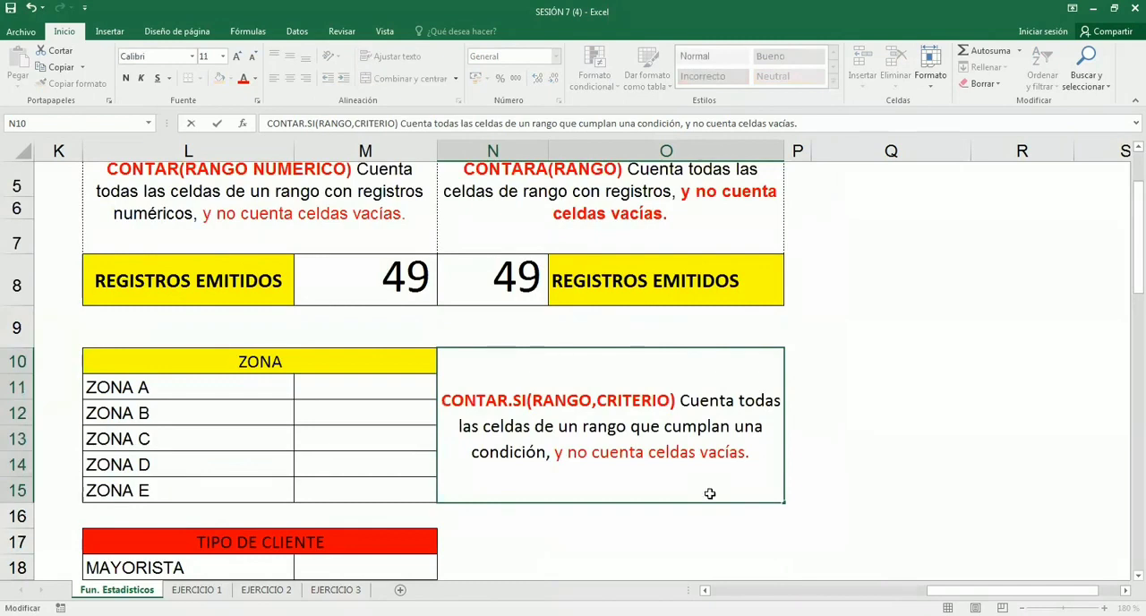
- Compare the CONTAR.SI description in N10 with the CONTARA description in N4, and select M11 beside ZONA A
click(494, 216)
click(523, 403)
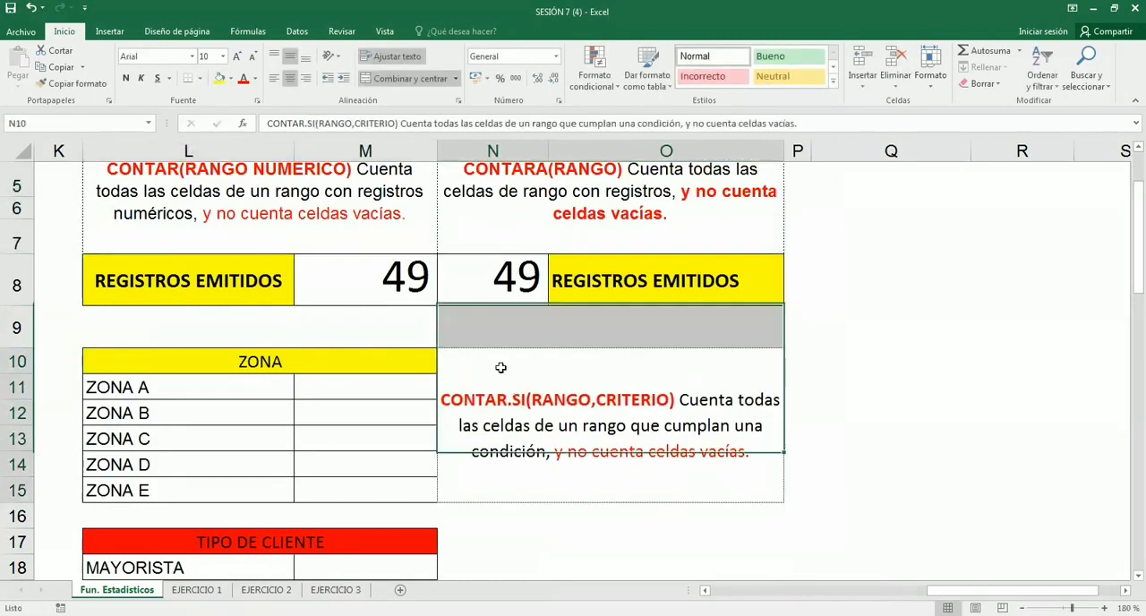
click(381, 240)
click(520, 200)
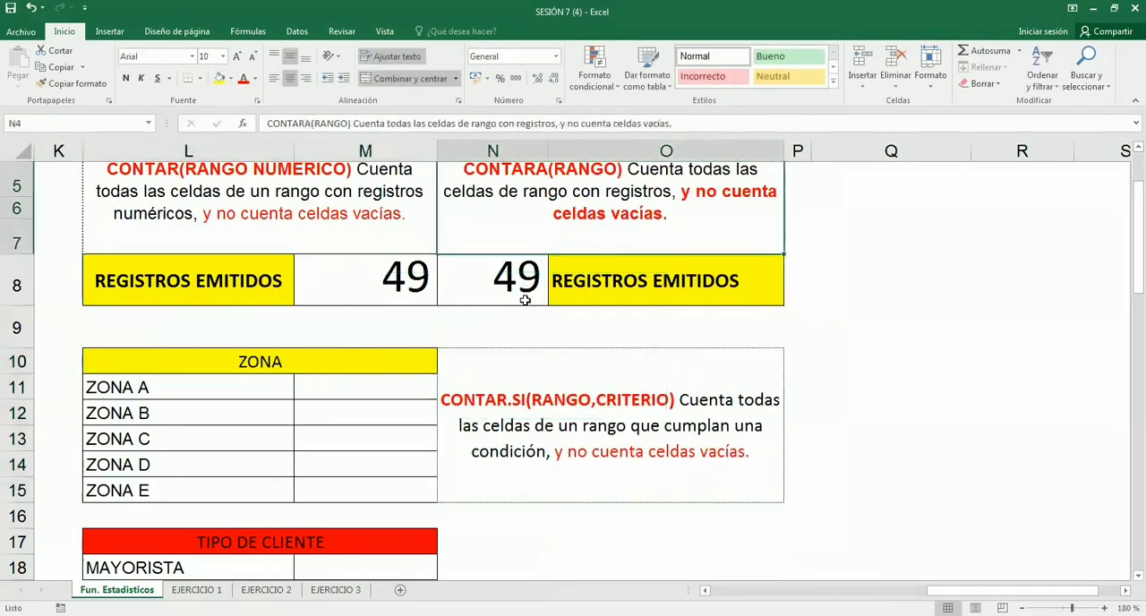
click(521, 385)
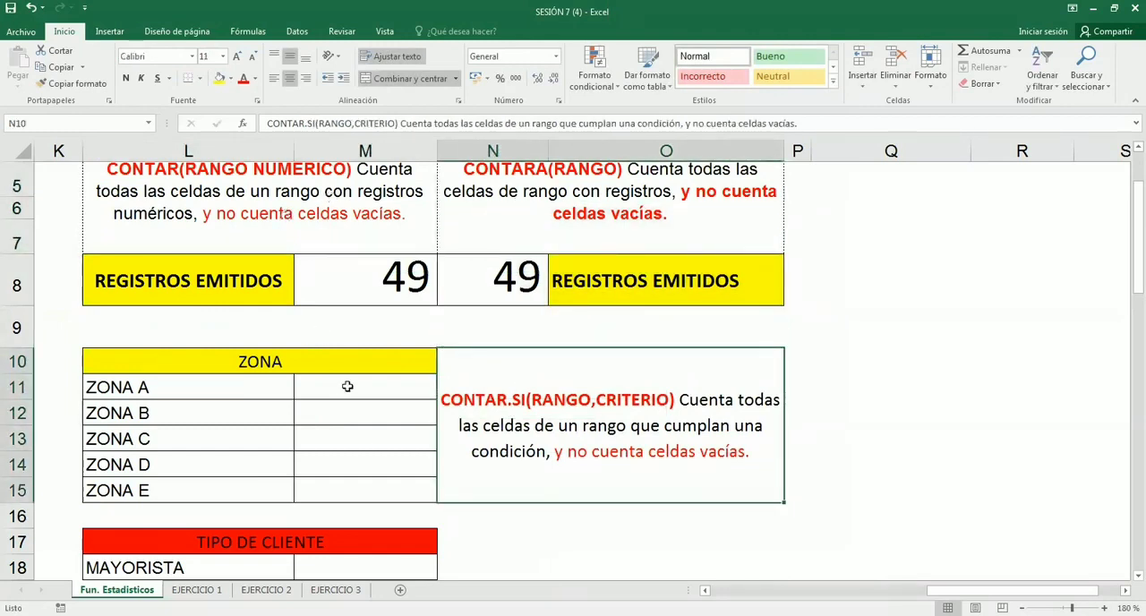
click(401, 388)
scroll(498, 393, down, 1)
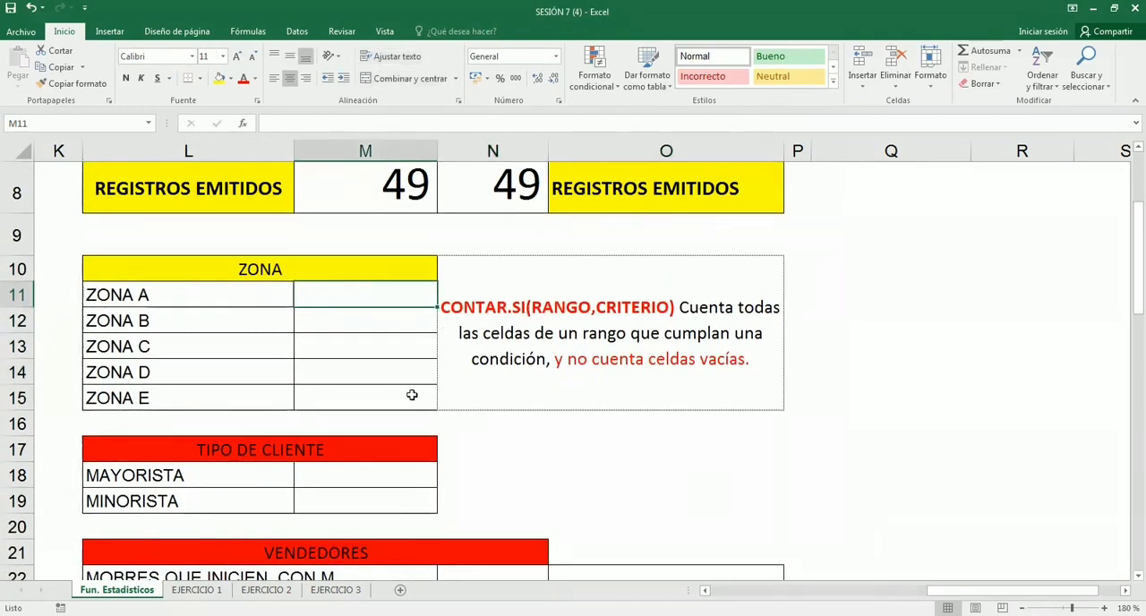
scroll(411, 394, down, 1)
scroll(414, 393, up, 1)
click(645, 307)
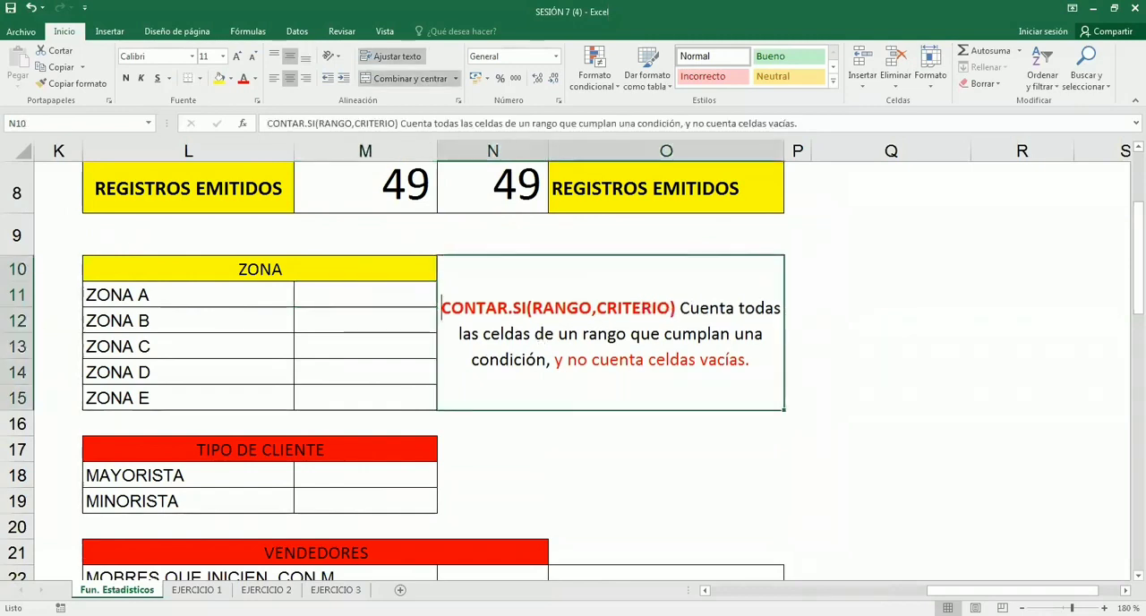
click(384, 297)
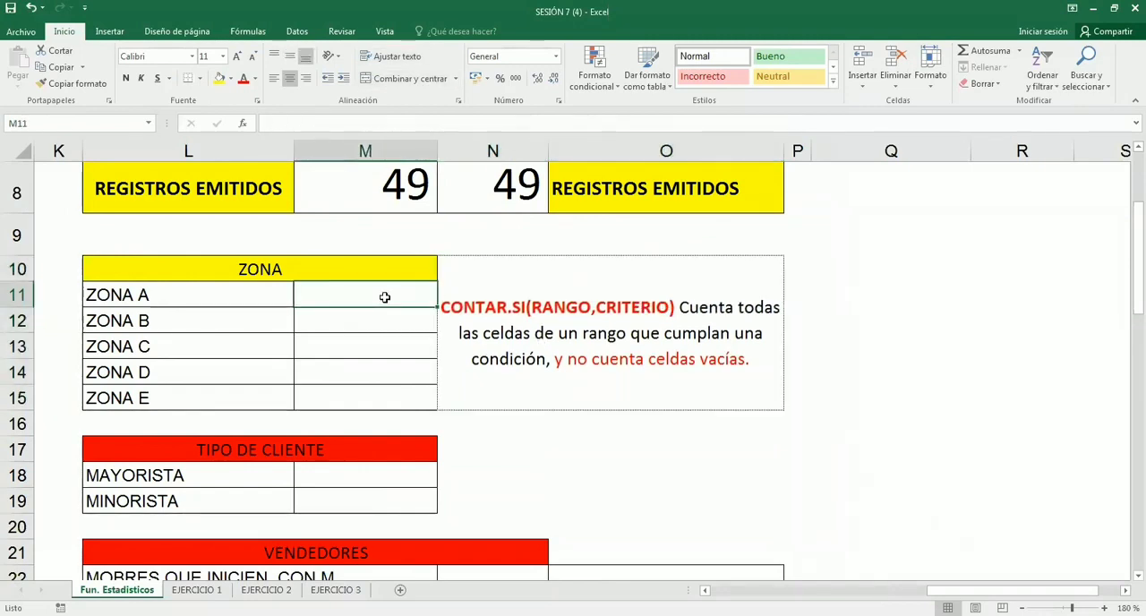
- Count the ZONA A records in M11 with the formula =CONTAR.SI(ZONA,"A")
text(=)
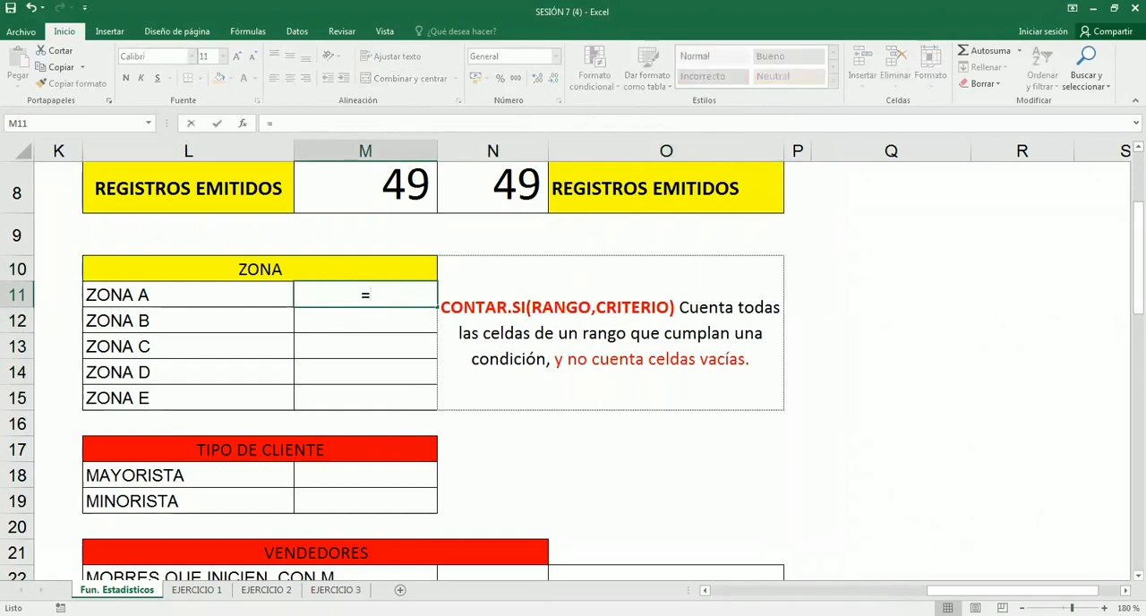
text(contar)
key(Tab)
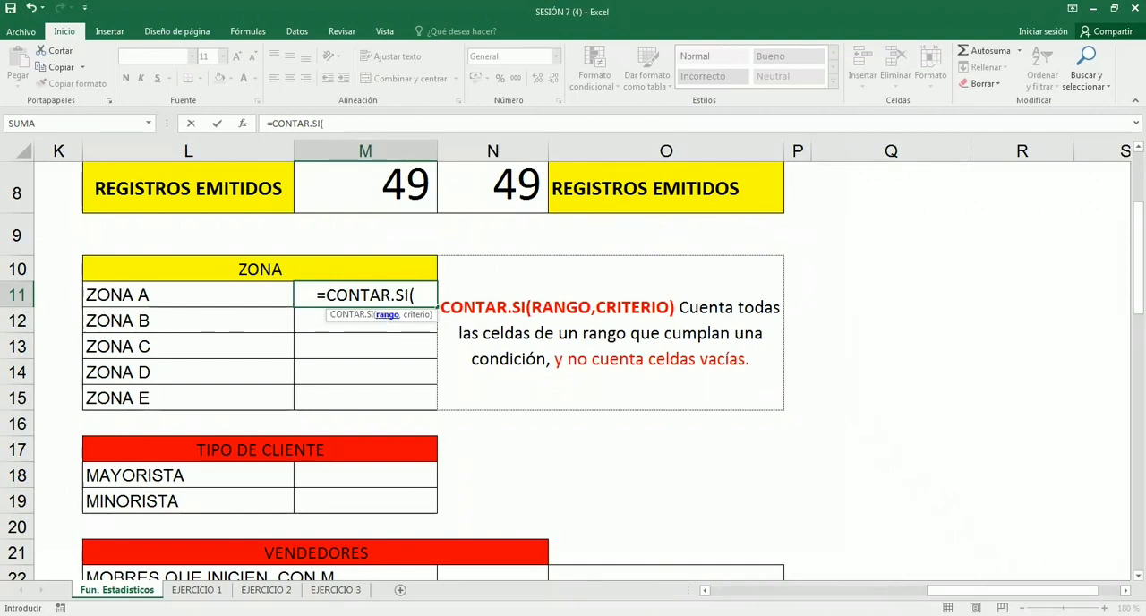
text(ZONA)
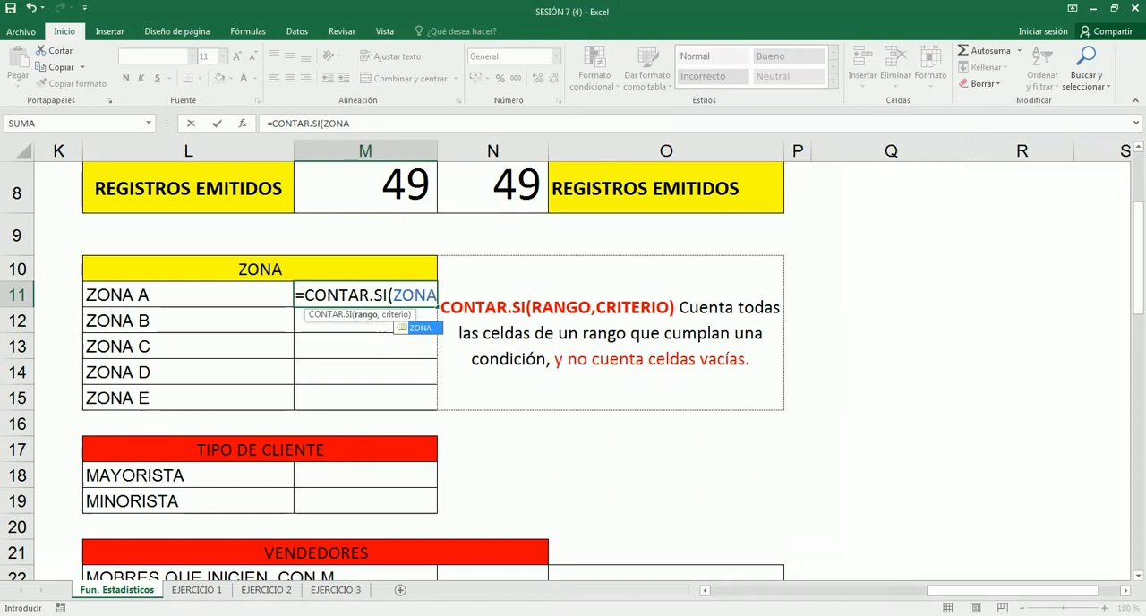
key(ctrl)
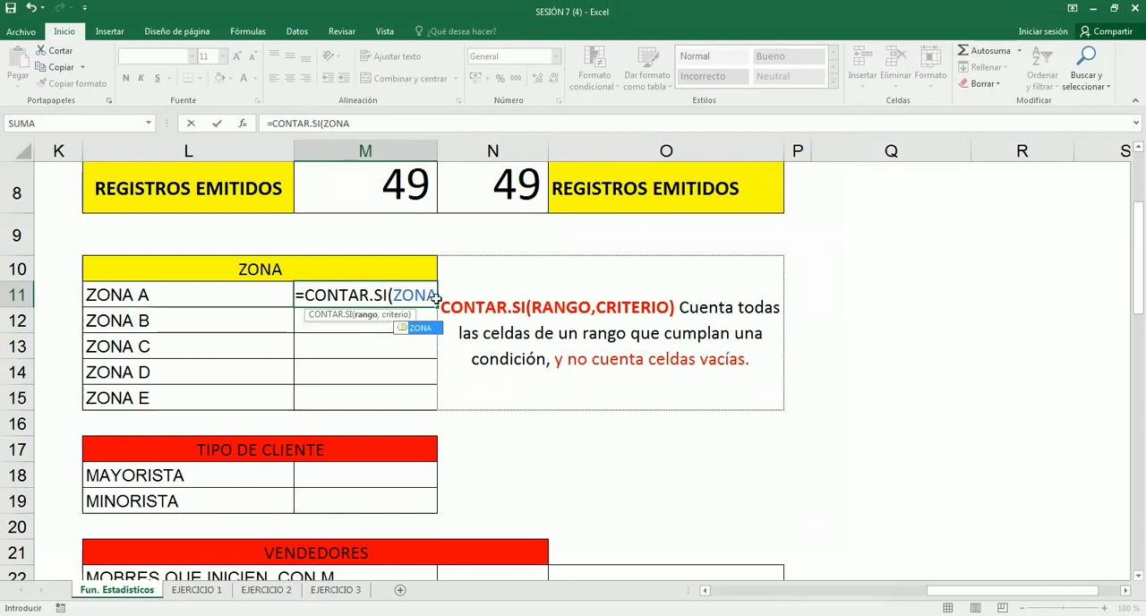
key(F2)
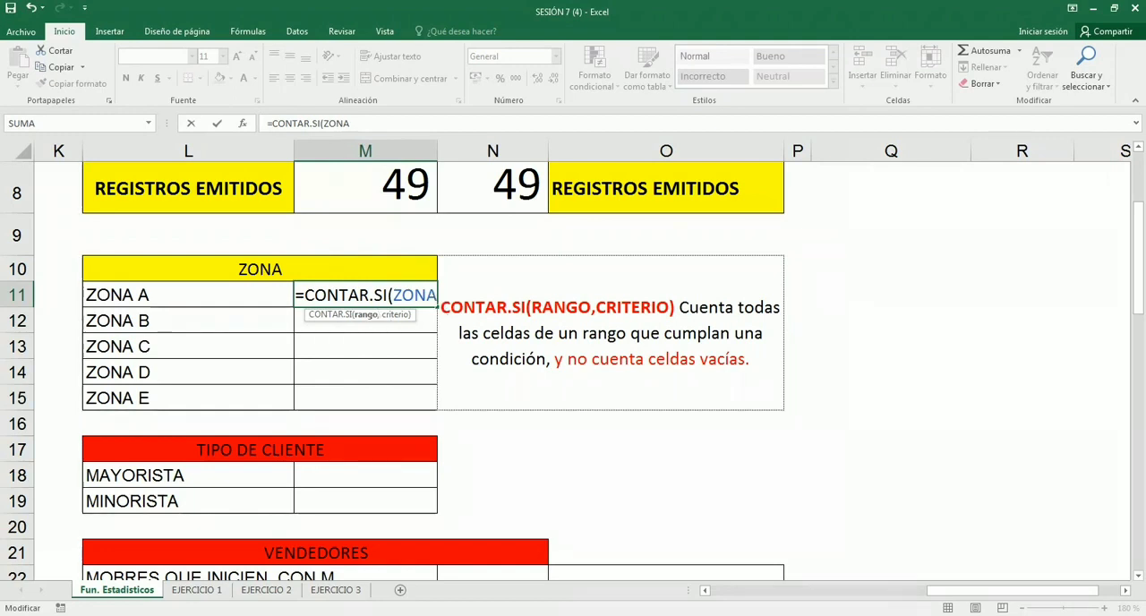
text(,)
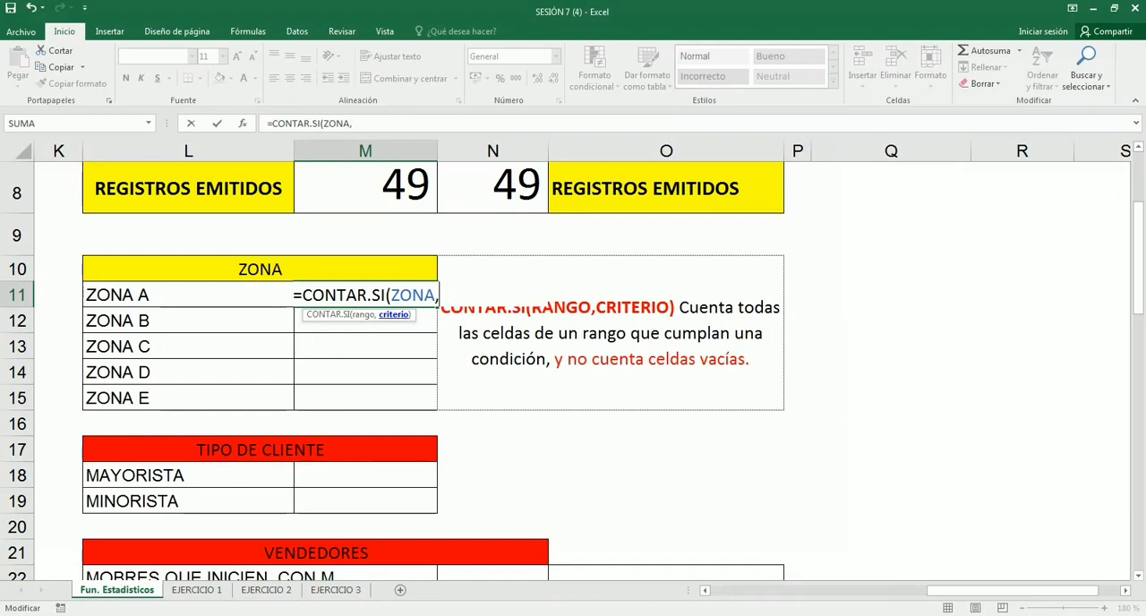
text("A)
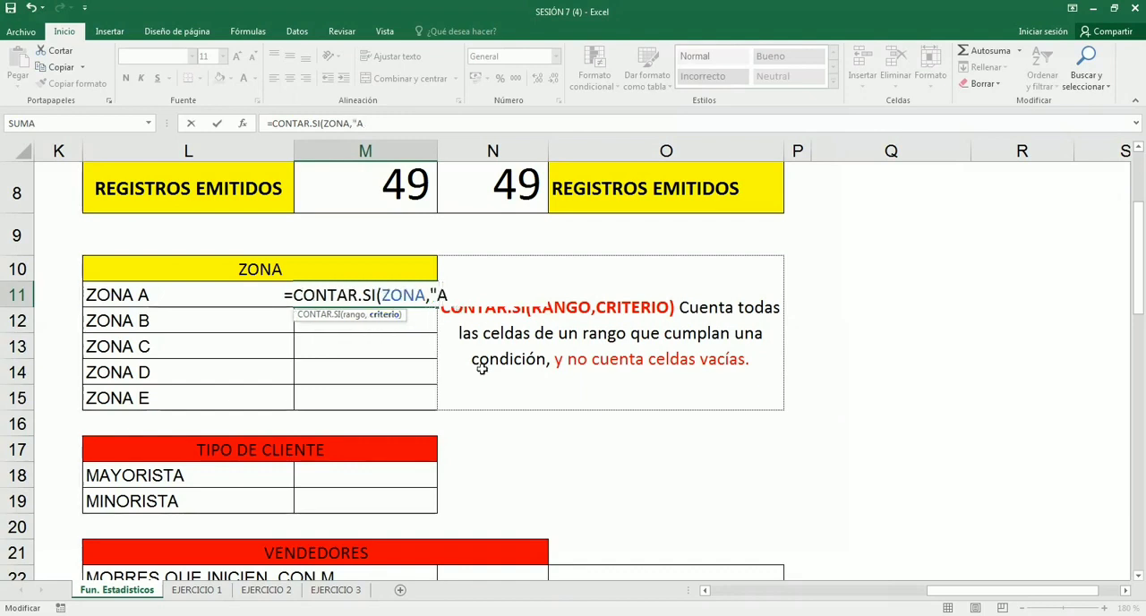
text(")
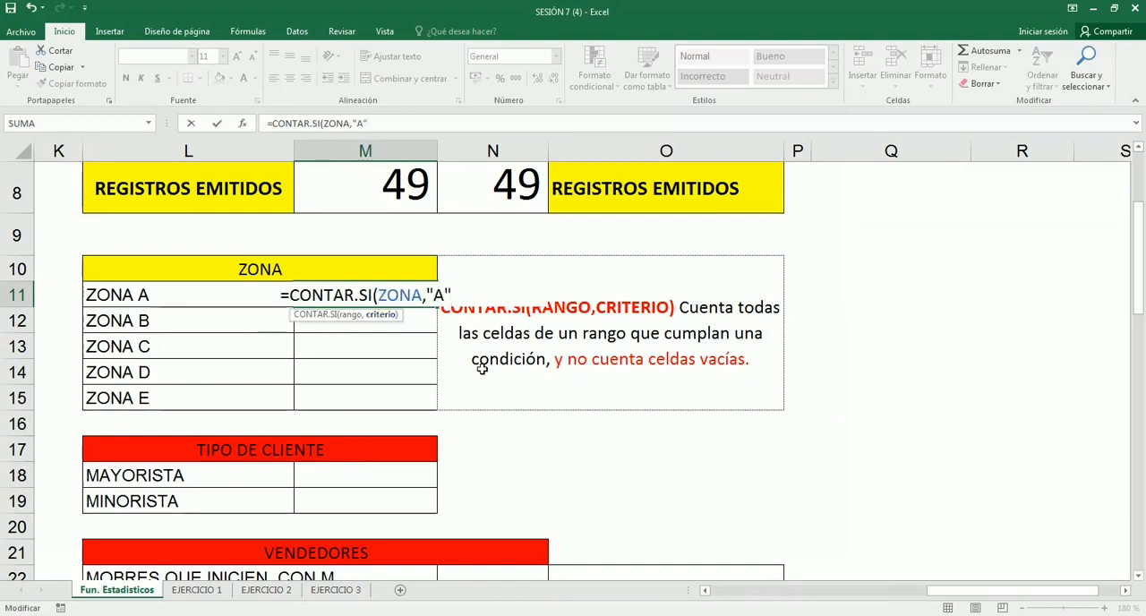
text())
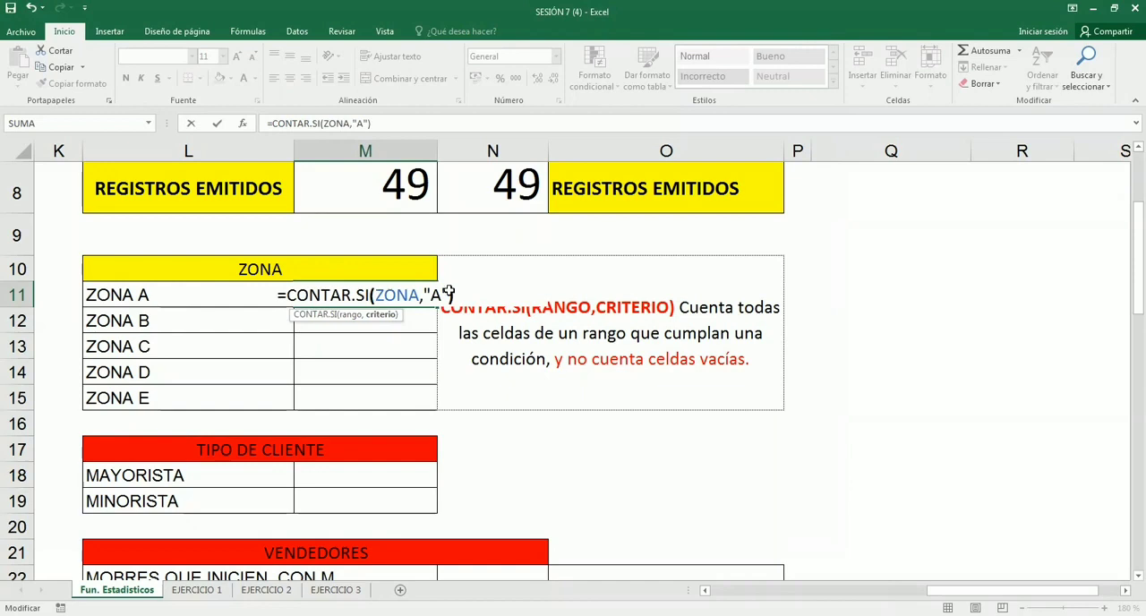
drag(447, 295, 424, 294)
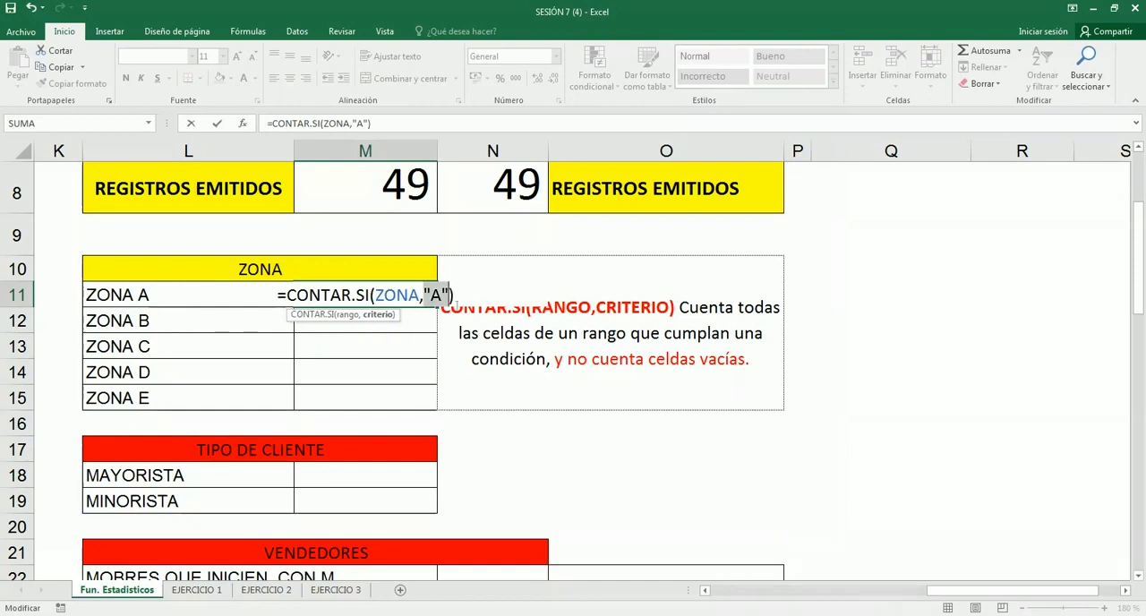
key(Return)
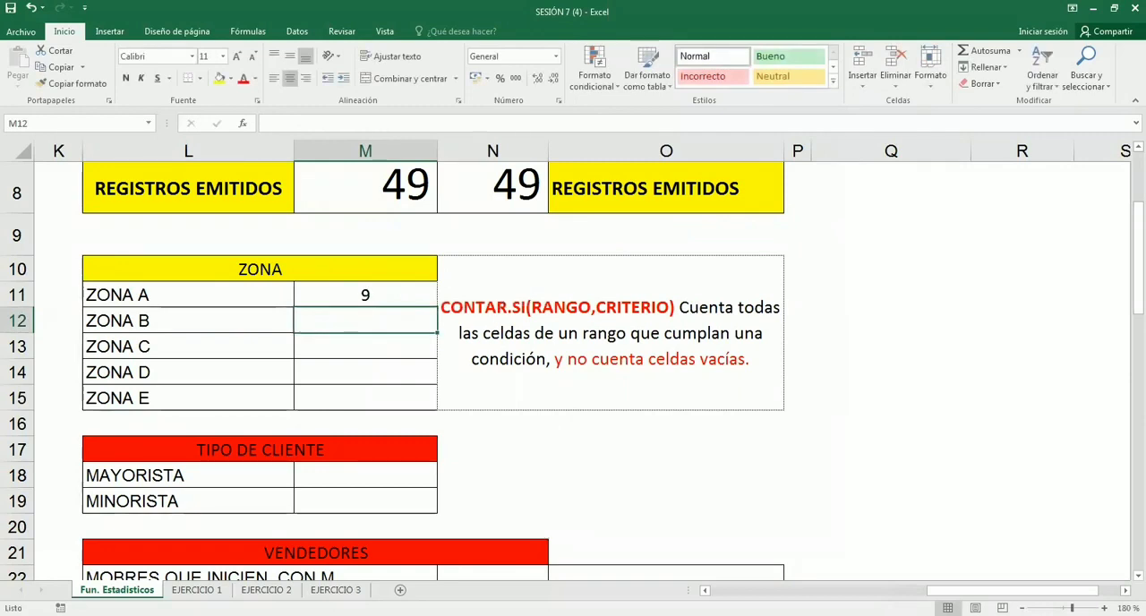
- Review the CONTAR.SI formula in M11, checking its ZONA range and "A" criterion
key(Up)
key(F2)
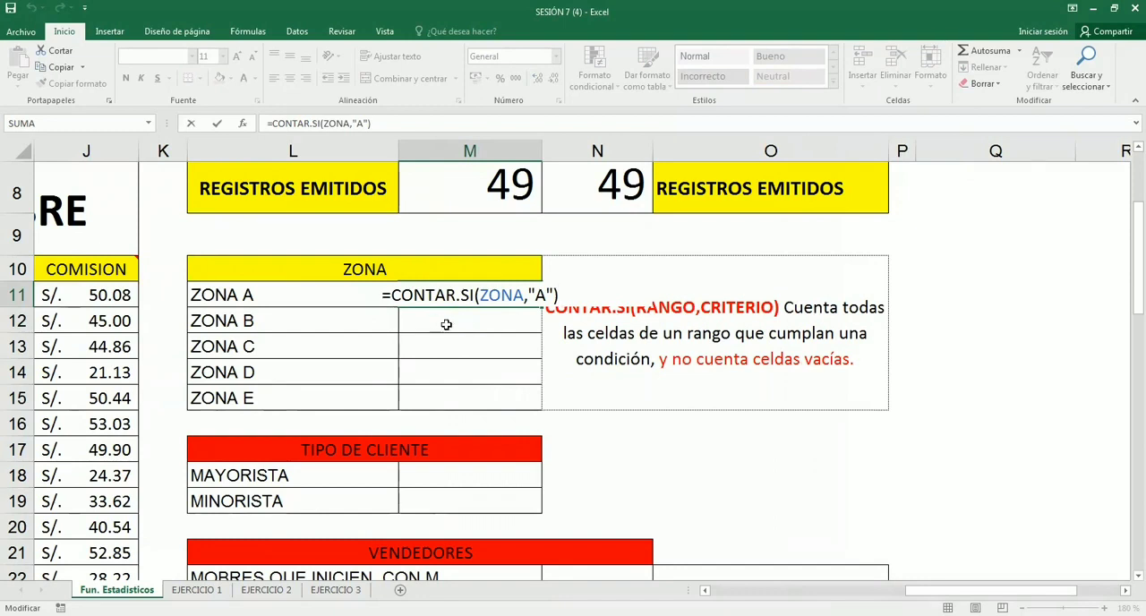
key(ctrl+Return)
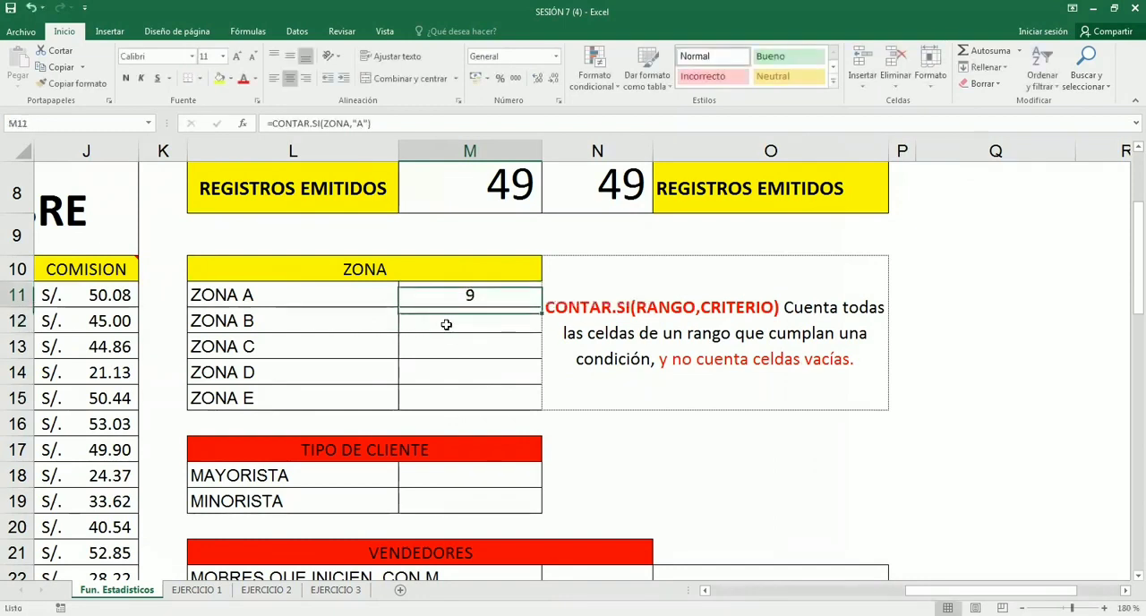
click(446, 324)
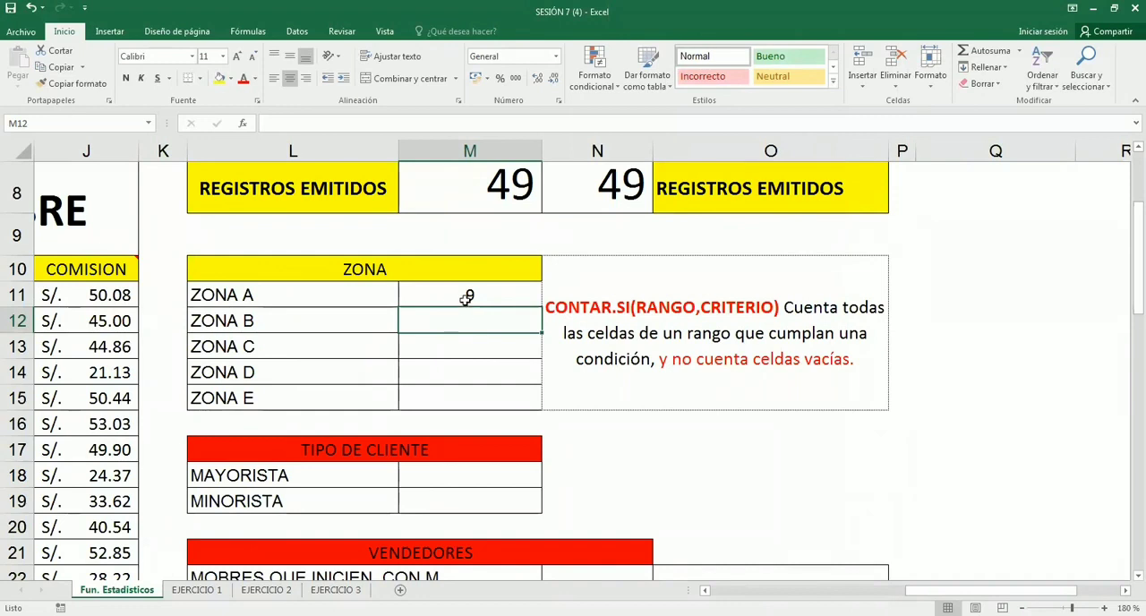
click(479, 296)
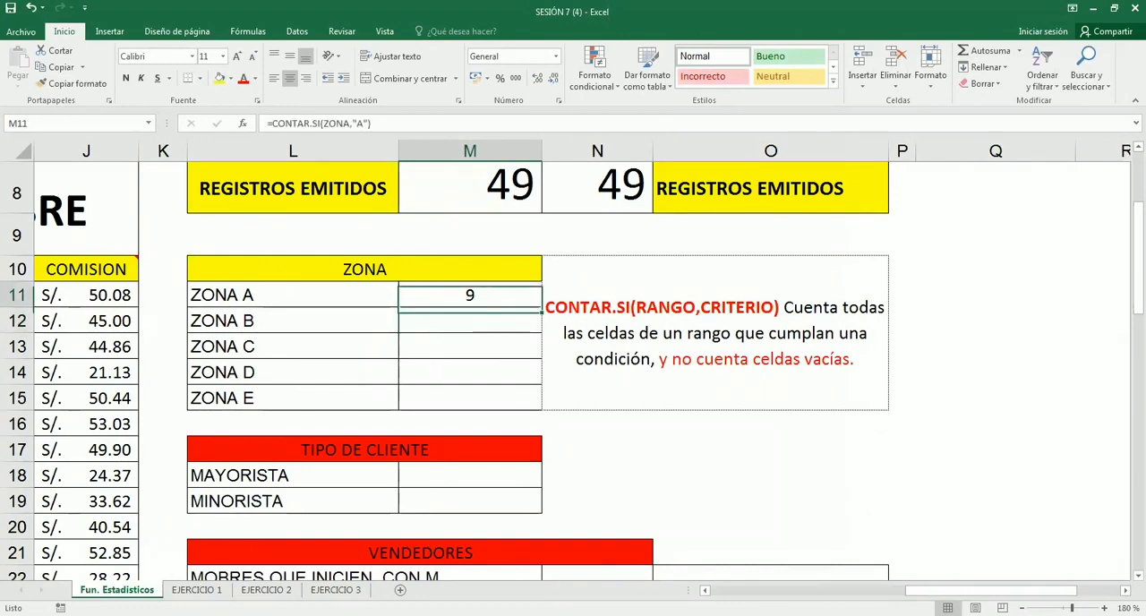
key(F2)
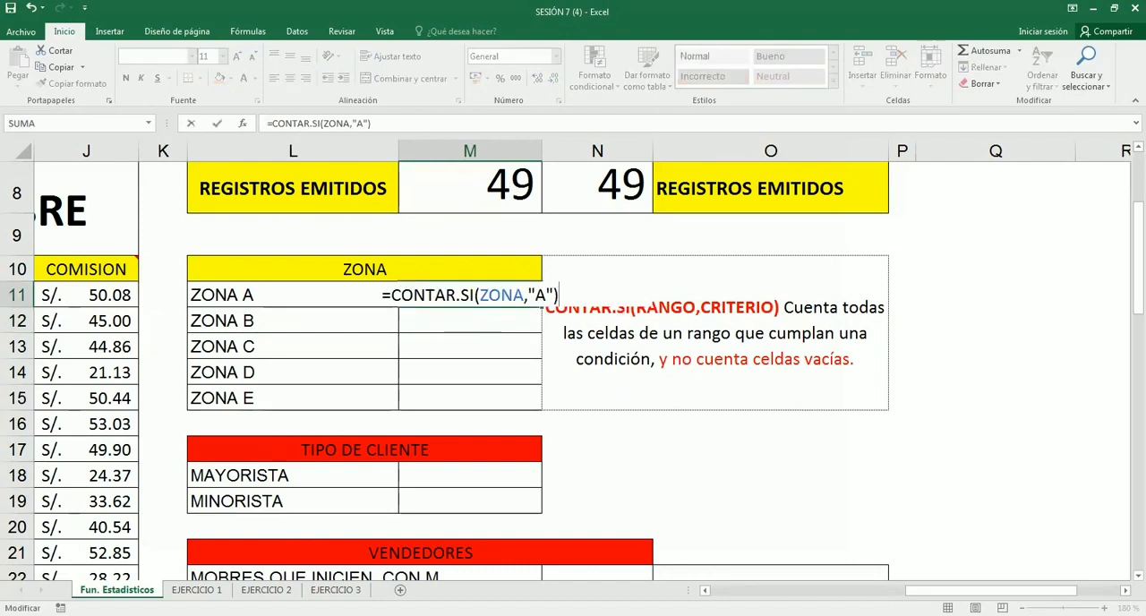
- Fill M12:M15 with the CONTAR.SI record counts for ZONA B, ZONA C, ZONA D and ZONA E
click(453, 320)
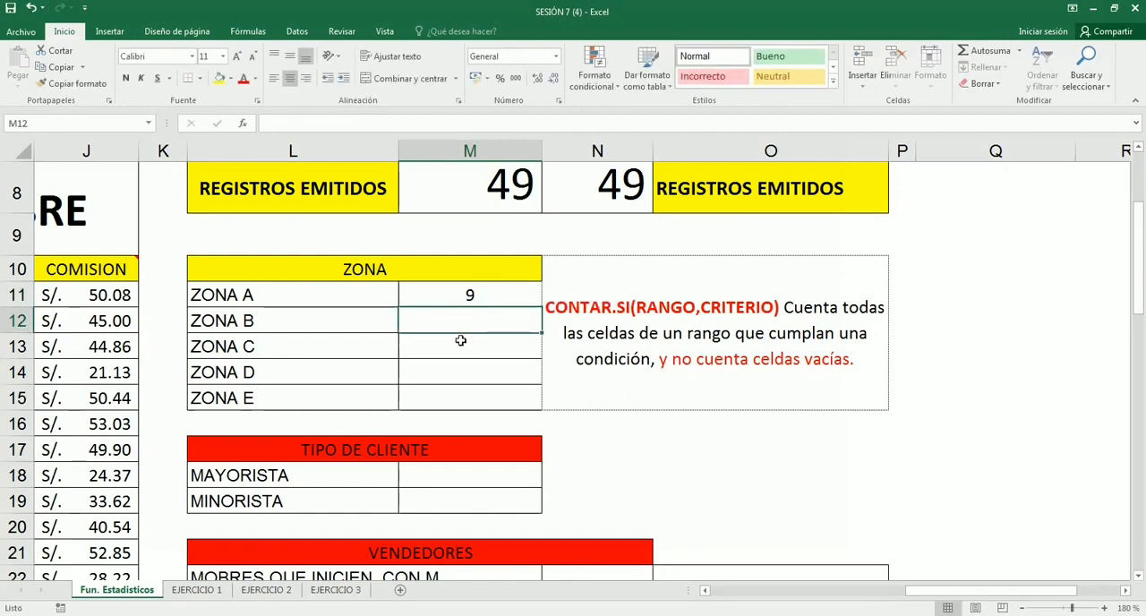
text(8)
key(Return)
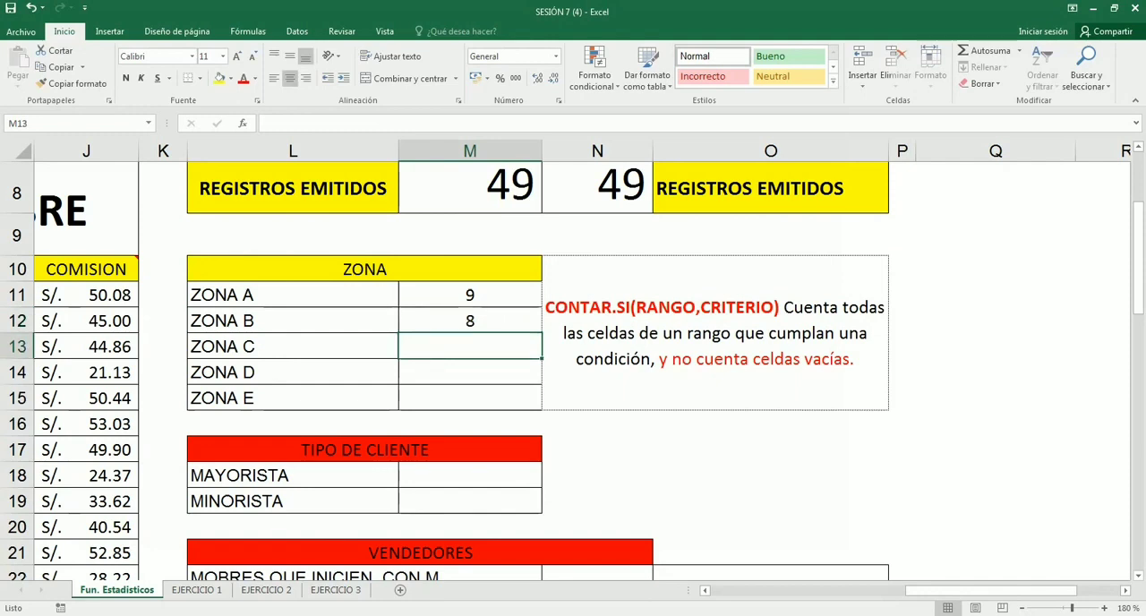
key(Return)
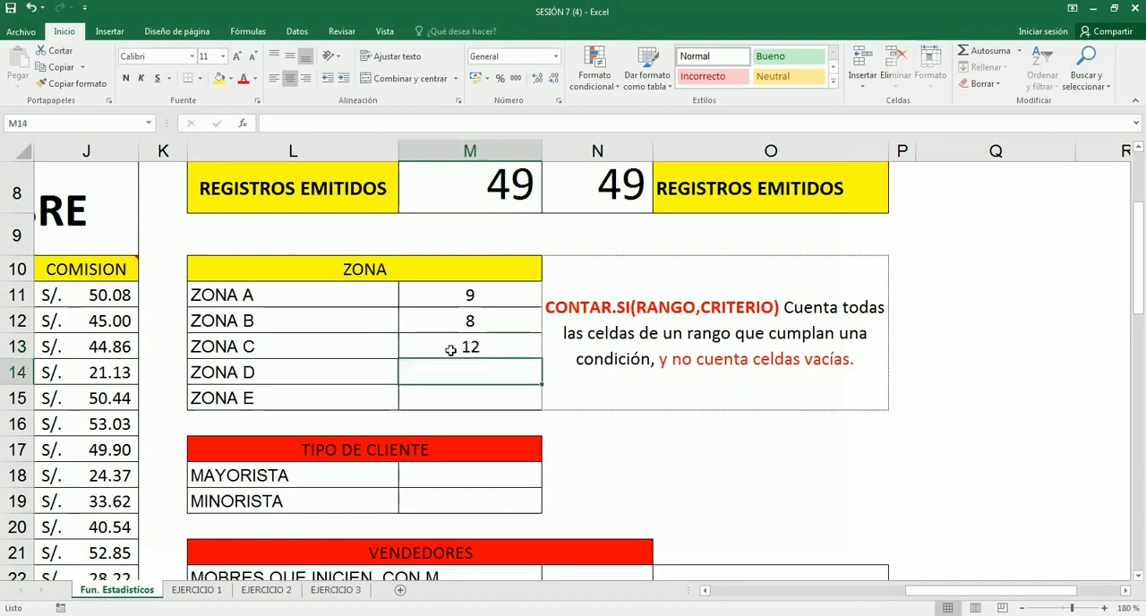
key(Return)
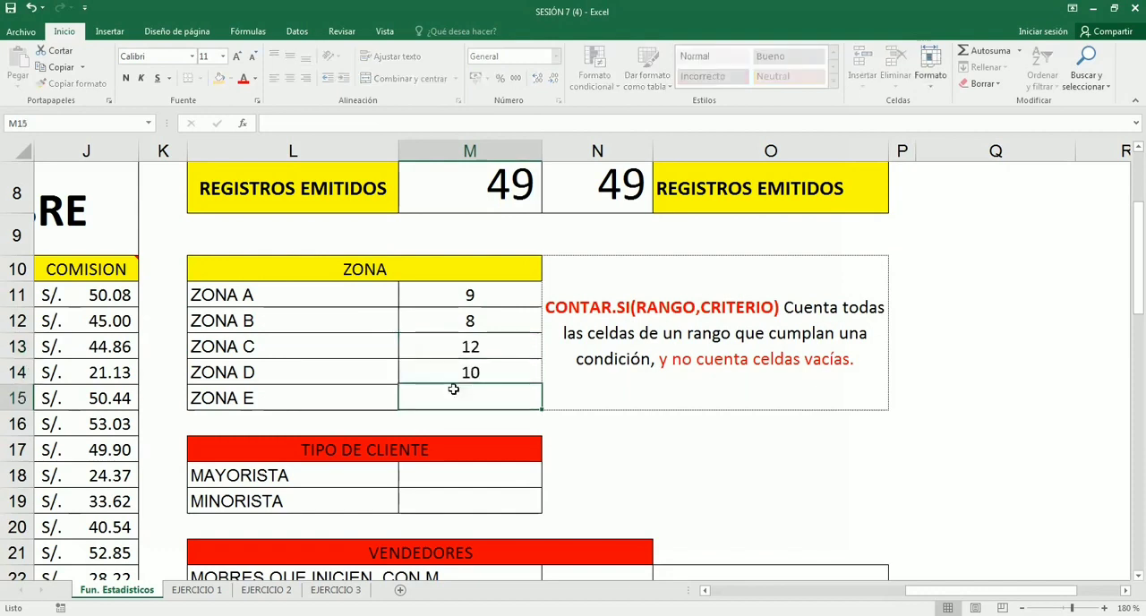
key(Return)
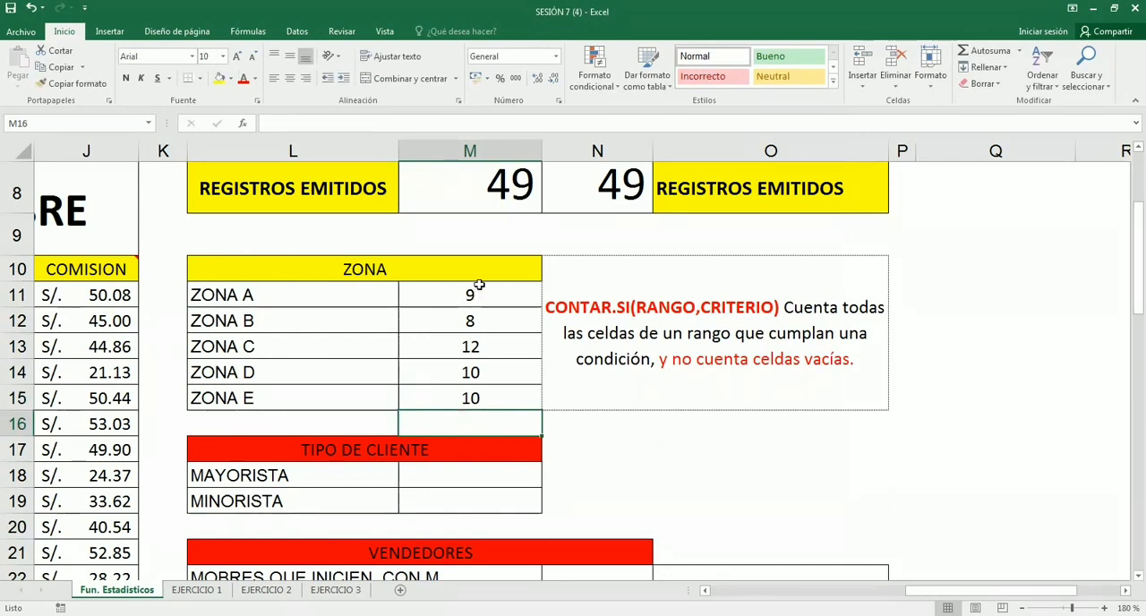
- Add up the zone counts M11:M15 with an automatic SUMA total in M16
drag(478, 299, 477, 398)
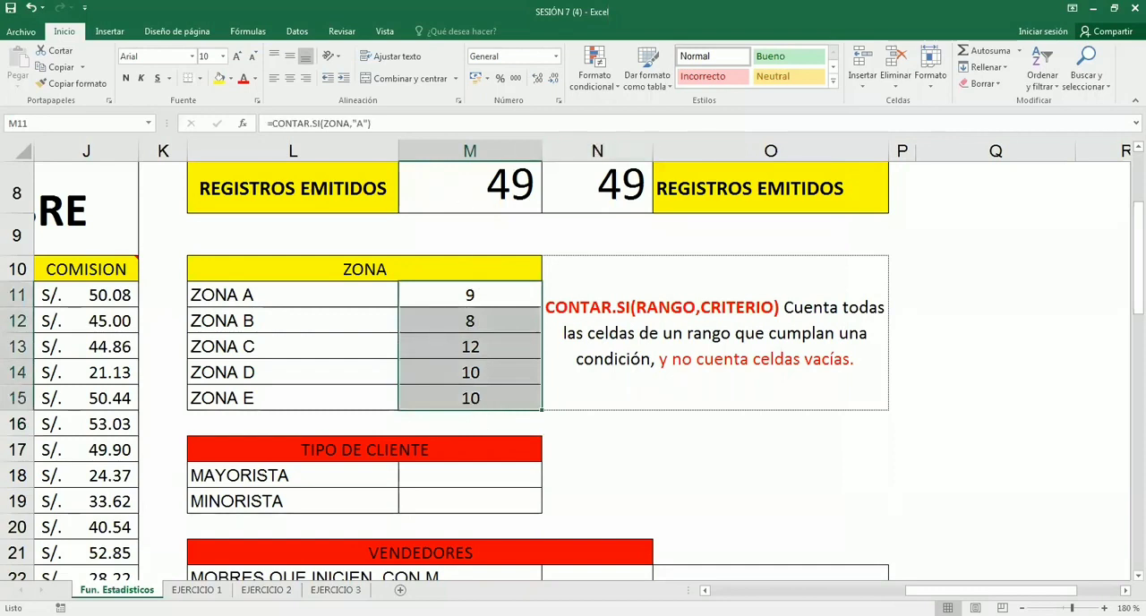
key(alt+equal)
click(525, 421)
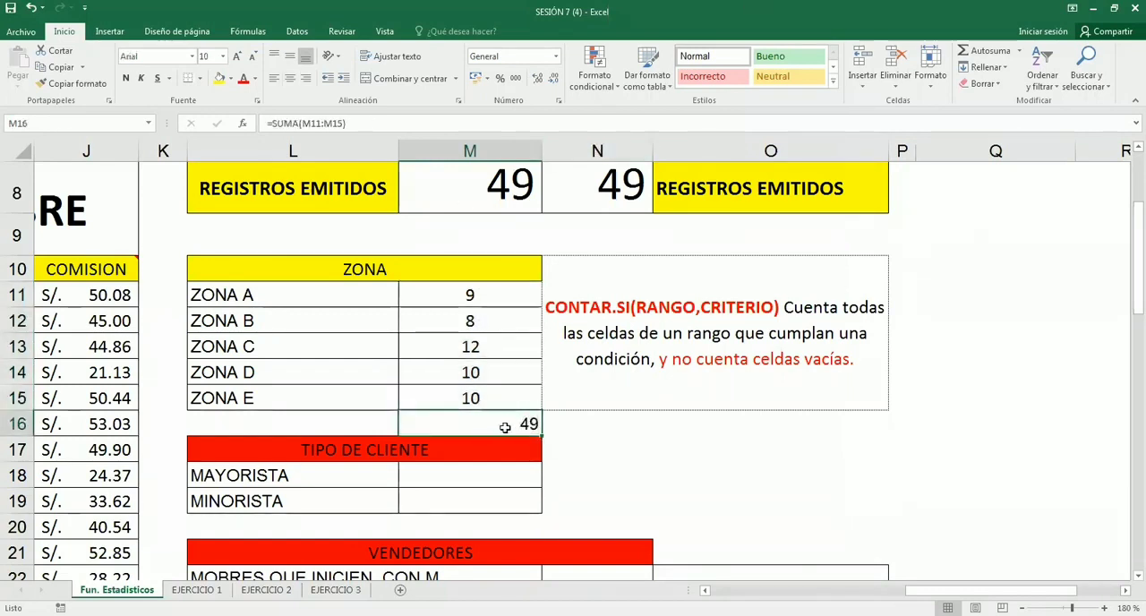
- Check the zone counts in M11:M15 against their total and inspect the "A" criterion in the M11 formula
drag(471, 301, 477, 403)
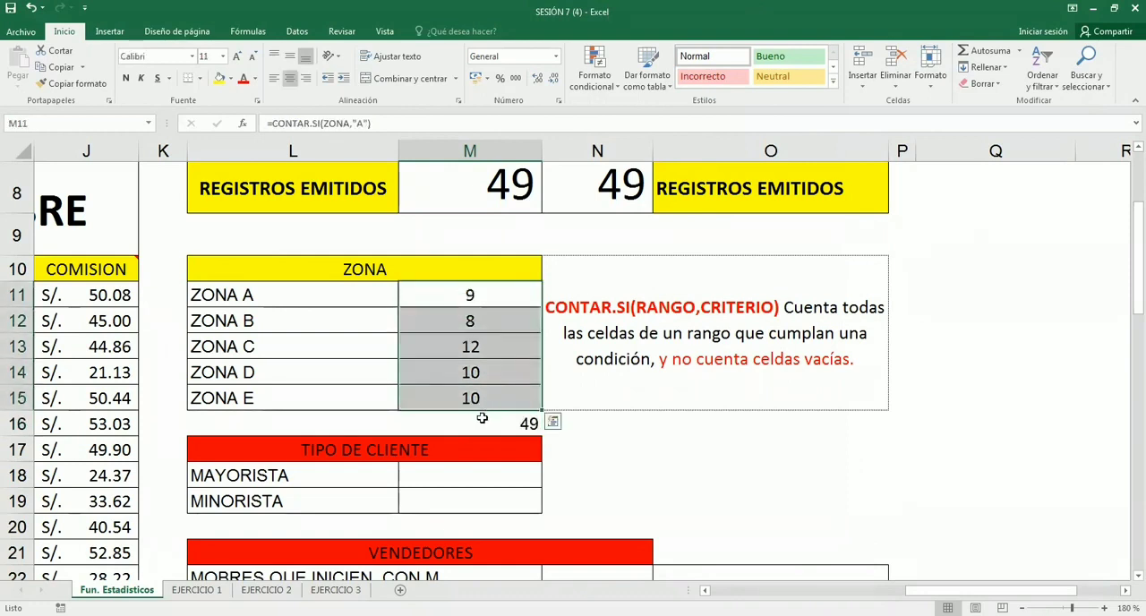
click(479, 300)
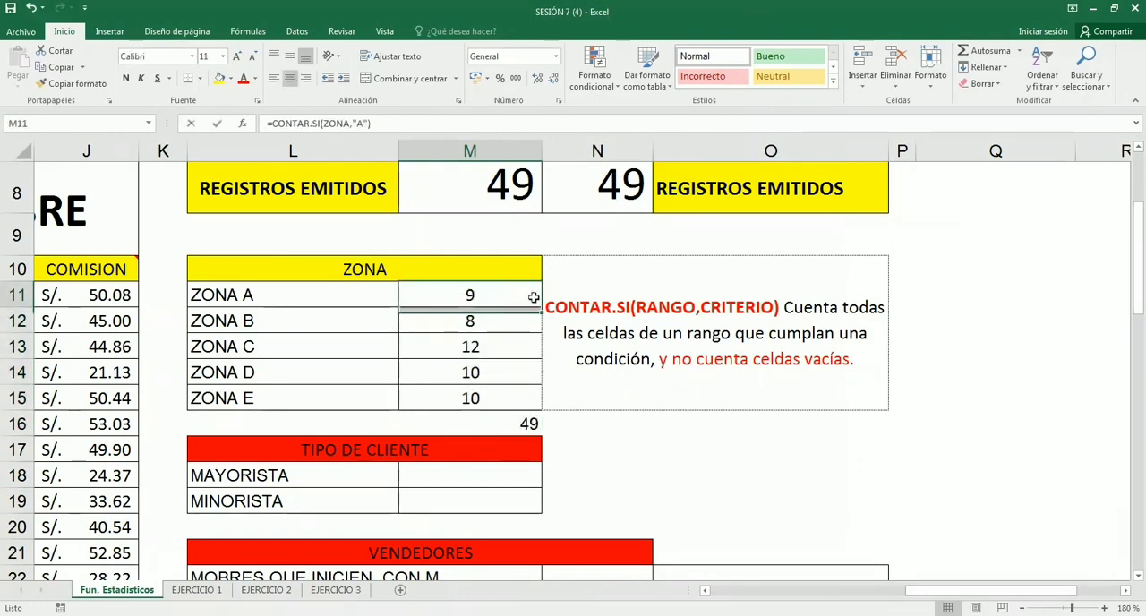
key(F2)
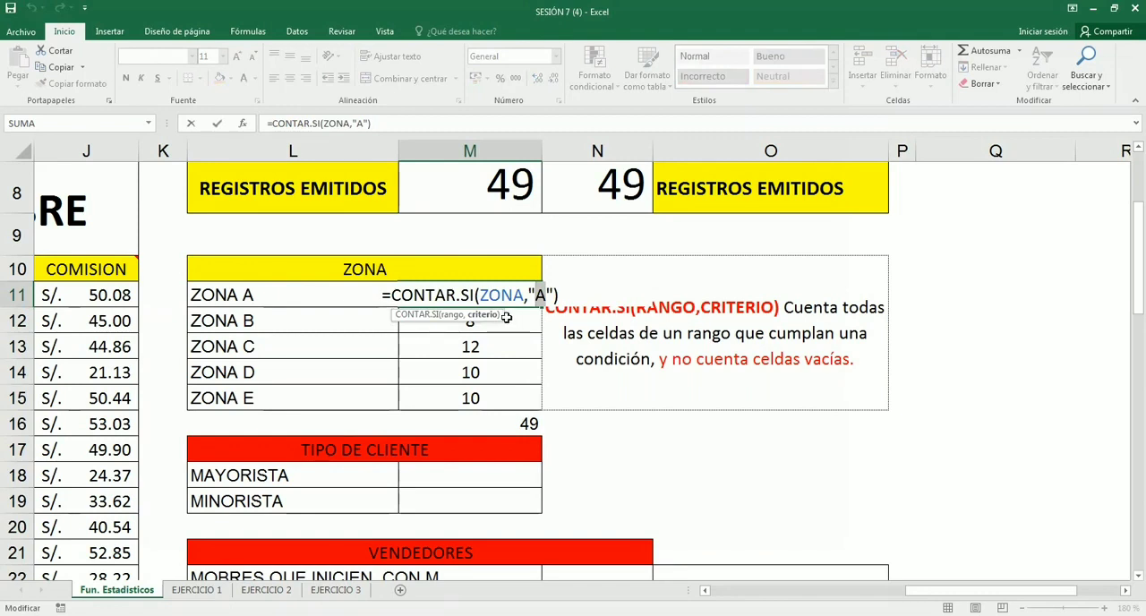
key(Return)
- Fill the TIPO DE CLIENTE header in row 17 with yellow
click(371, 444)
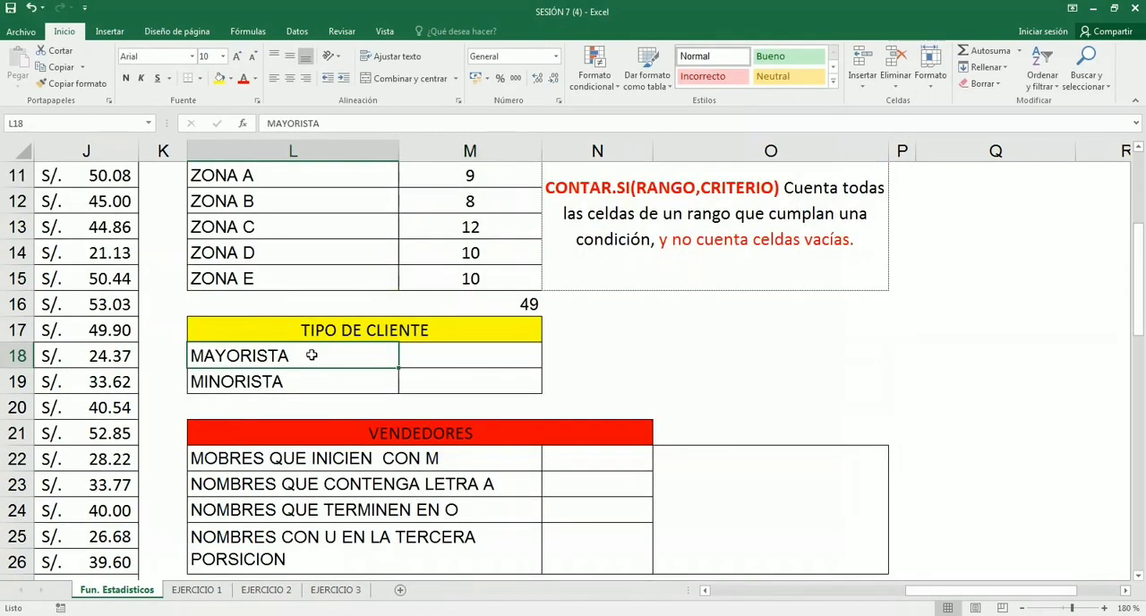
- Count the MAYORISTA records in M18 with =CONTAR.SI(TIPO_DE_CLIENTE,L18)
click(439, 349)
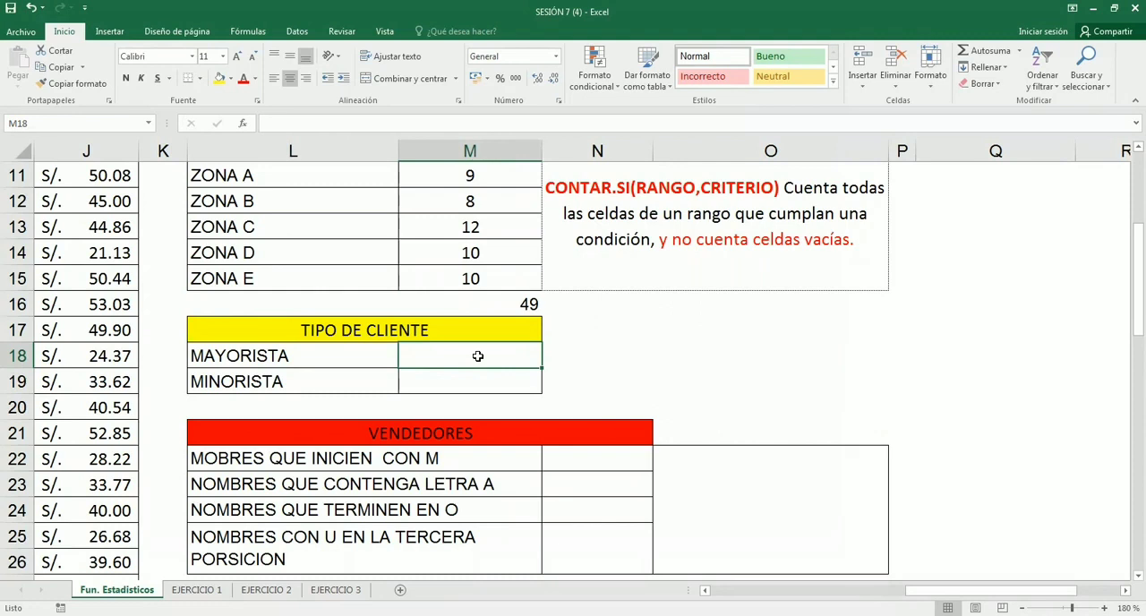
text(=)
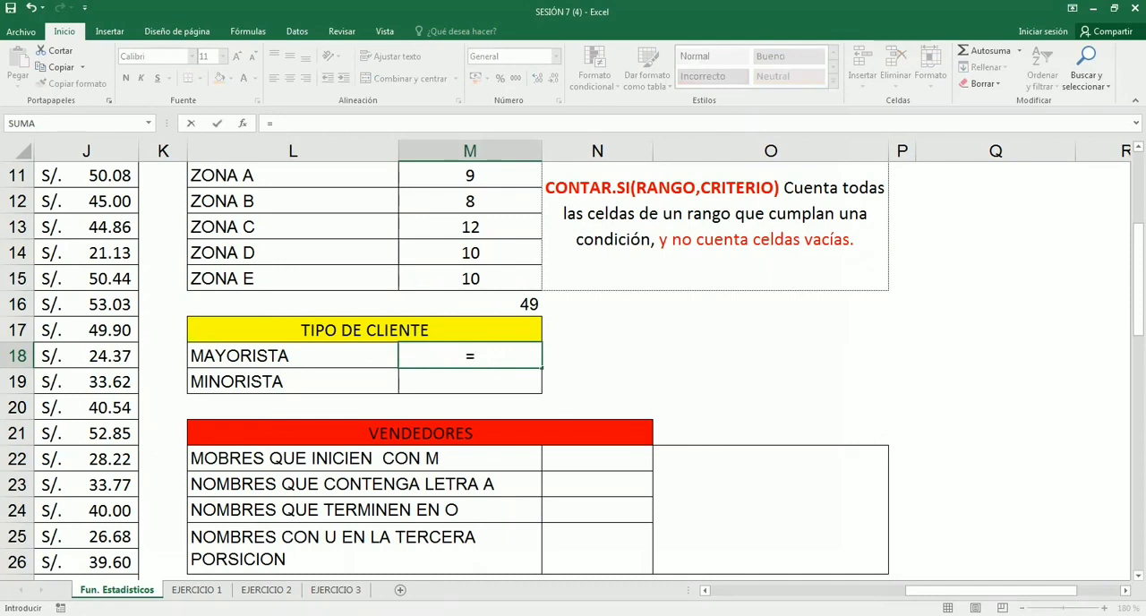
text(CONTAR.SI()
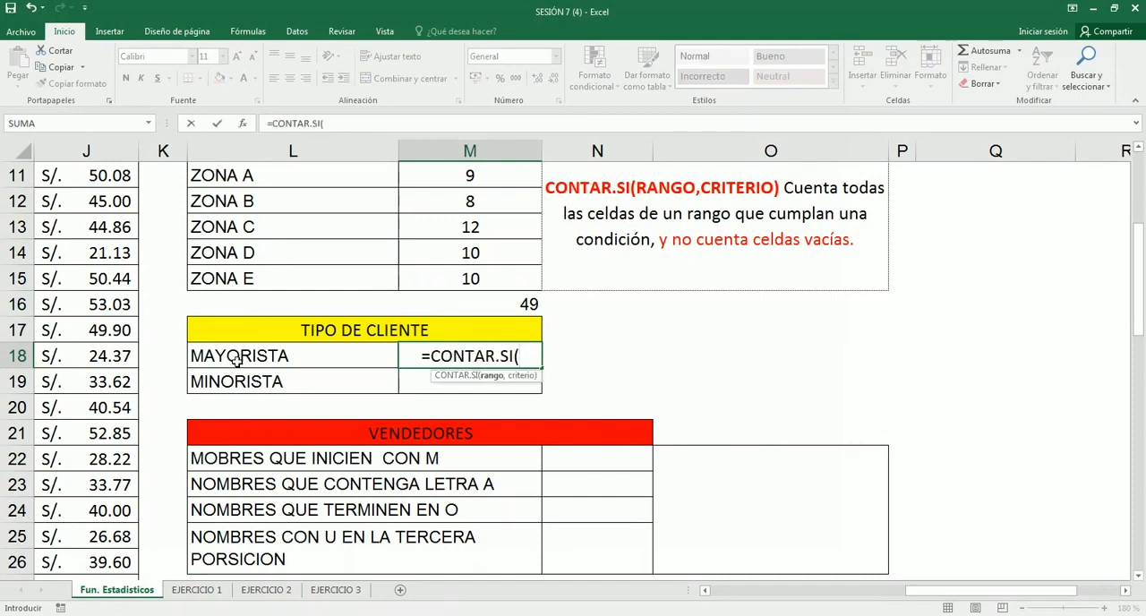
text(TIPO)
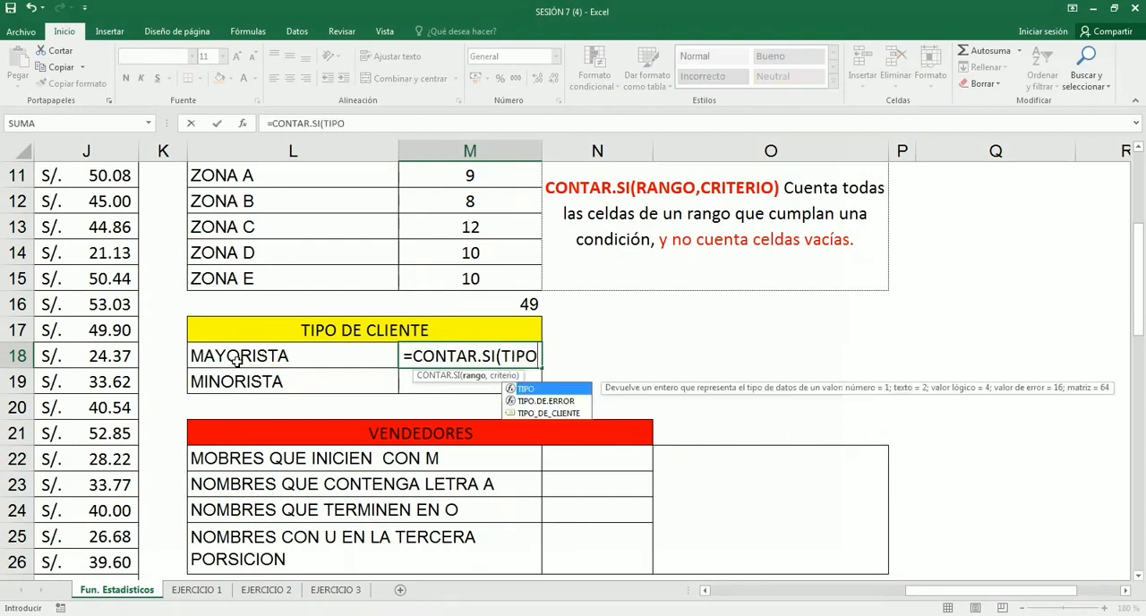
key(Down)
key(Down)
key(Tab)
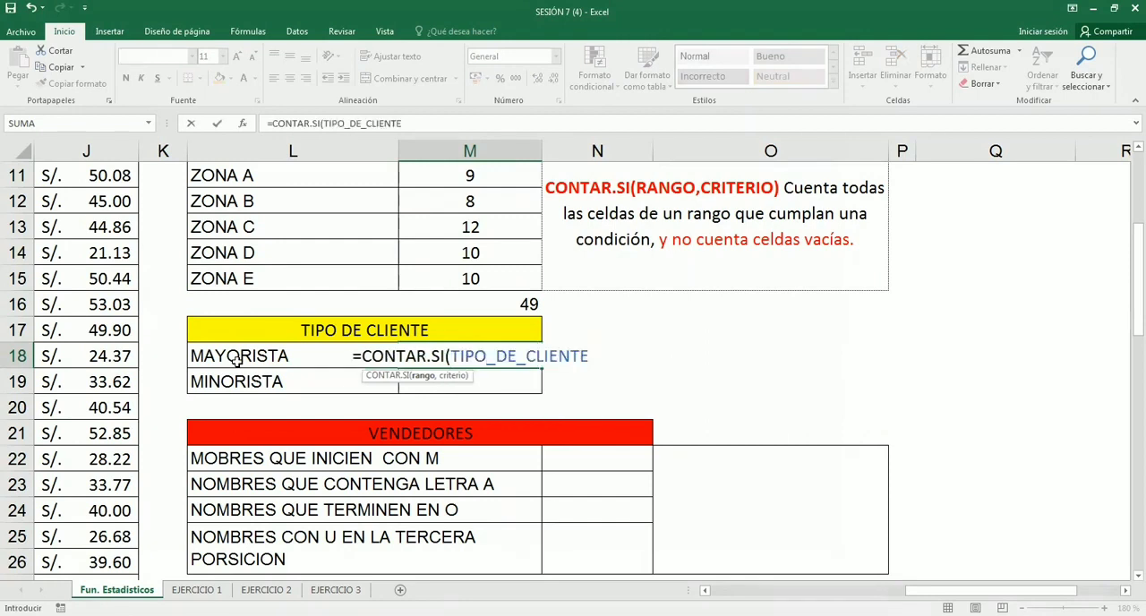
text(,)
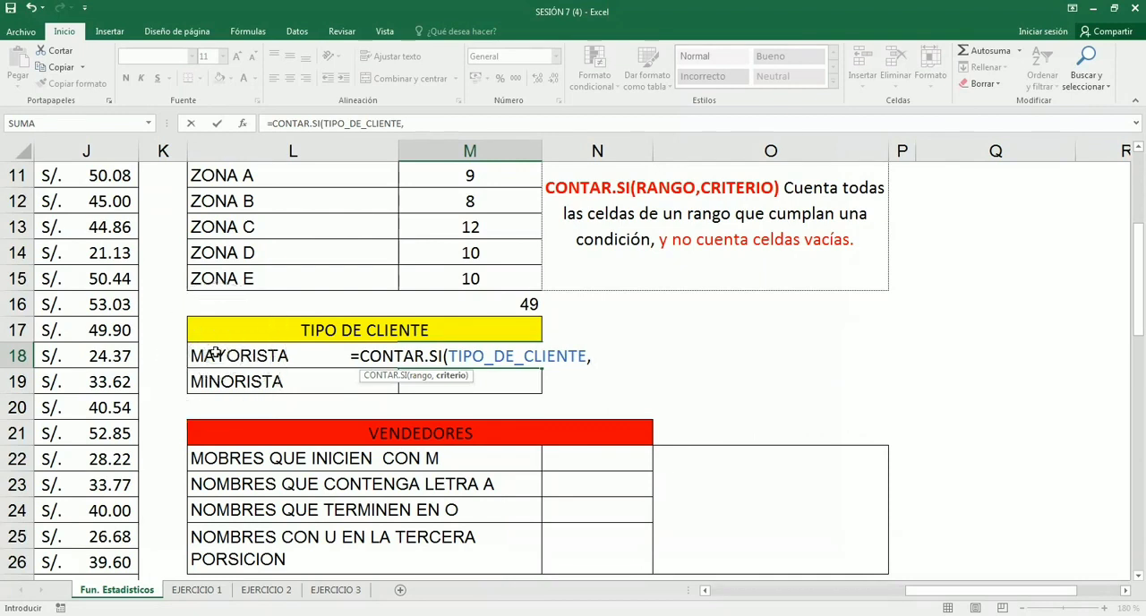
click(214, 354)
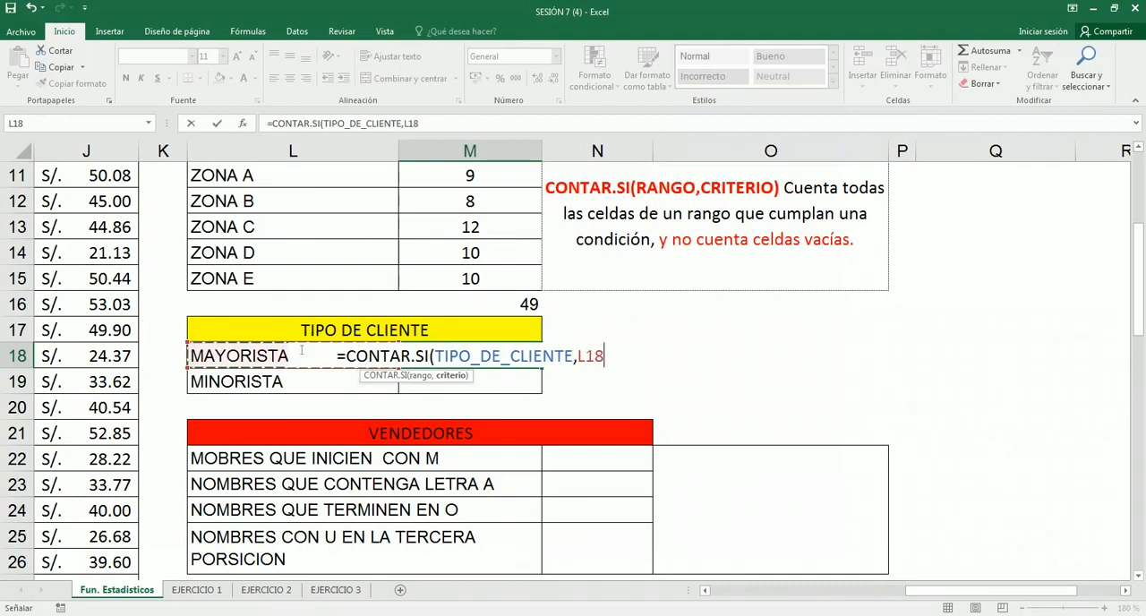
key(F2)
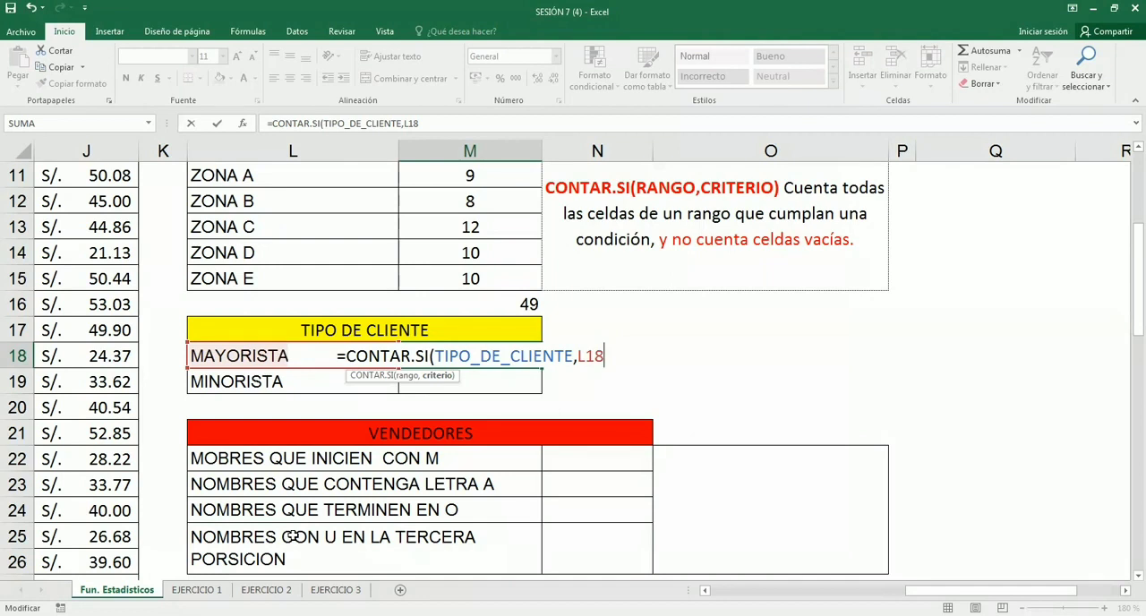
key(alt+Tab)
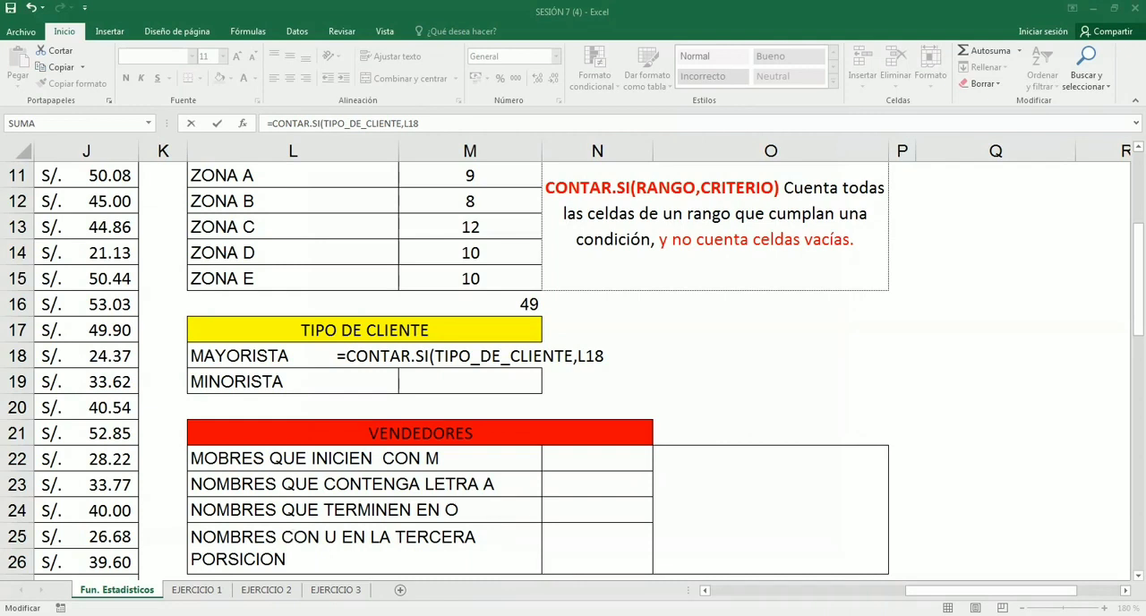
text())
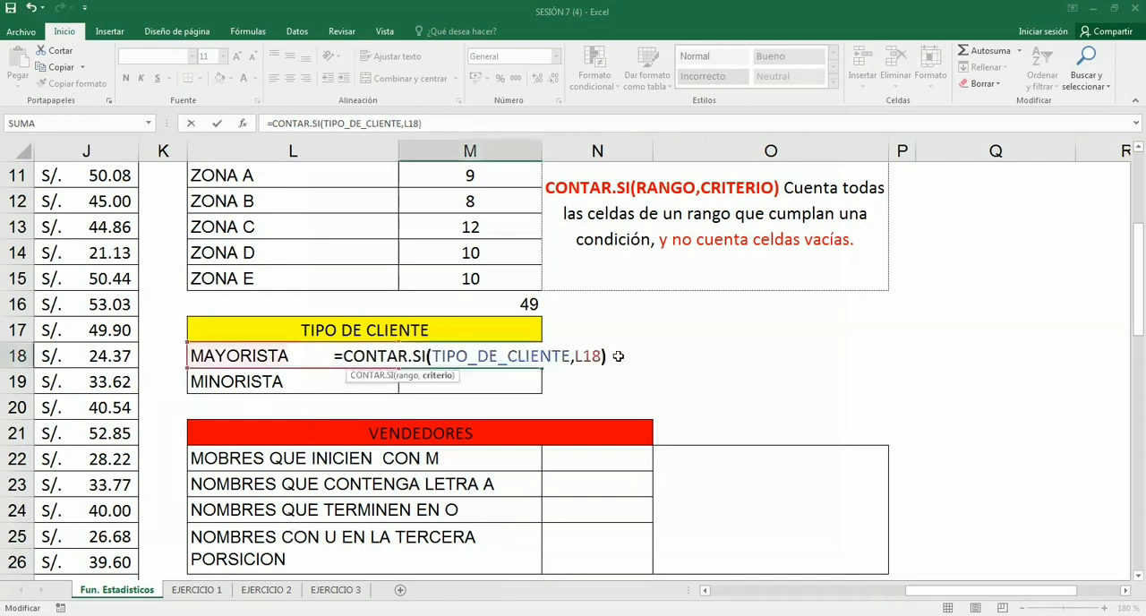
key(ctrl+Return)
- Copy the M18 count formula down to M19 for MINORISTA and inspect its criterion reference
drag(541, 368, 539, 387)
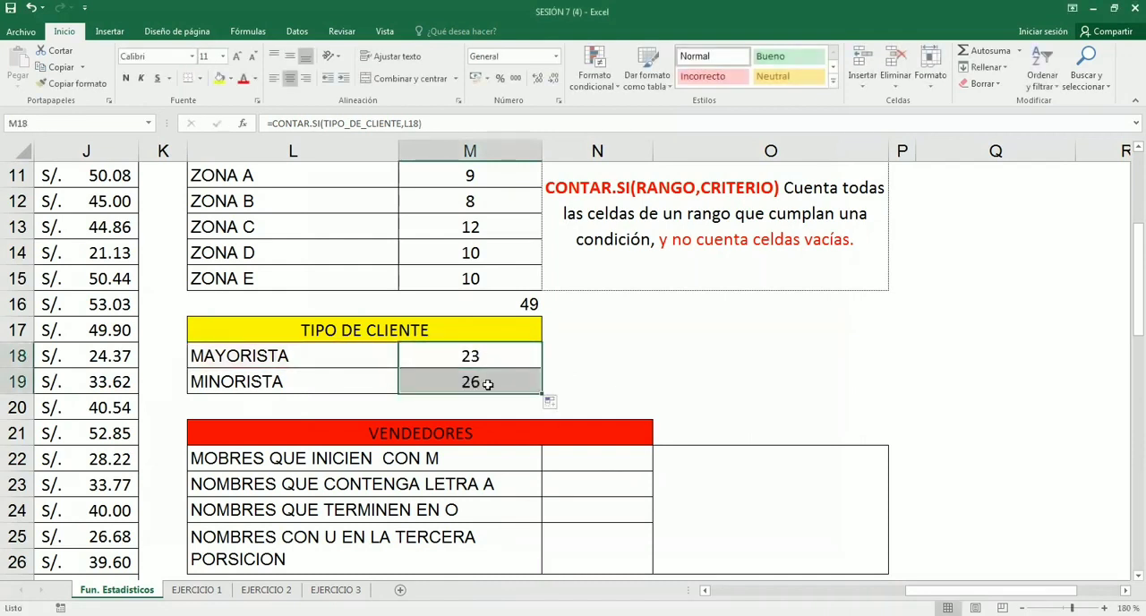
click(520, 383)
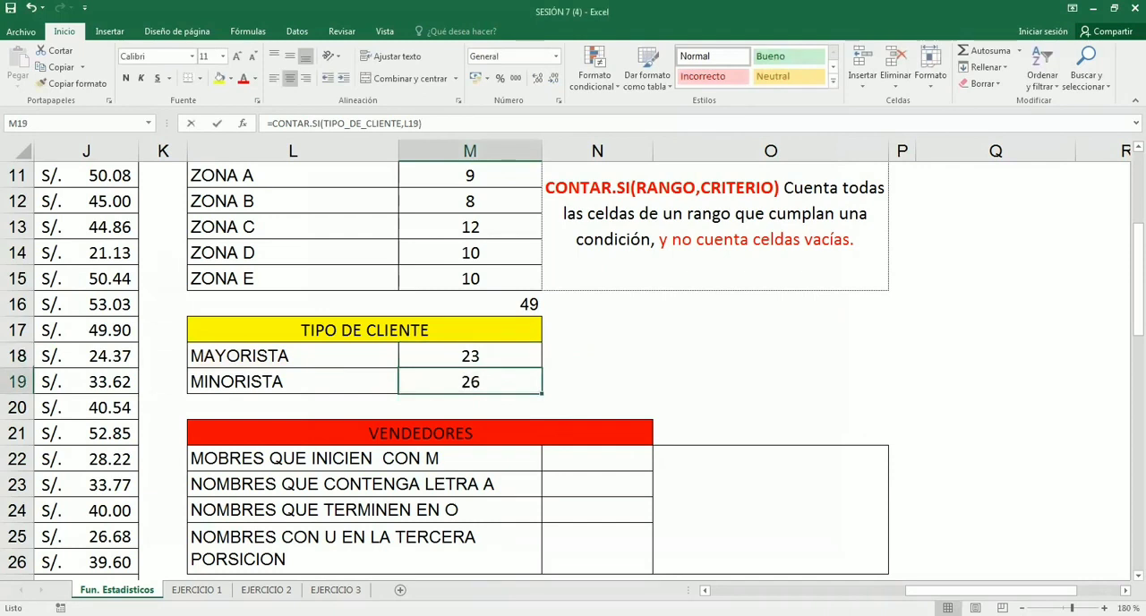
key(F2)
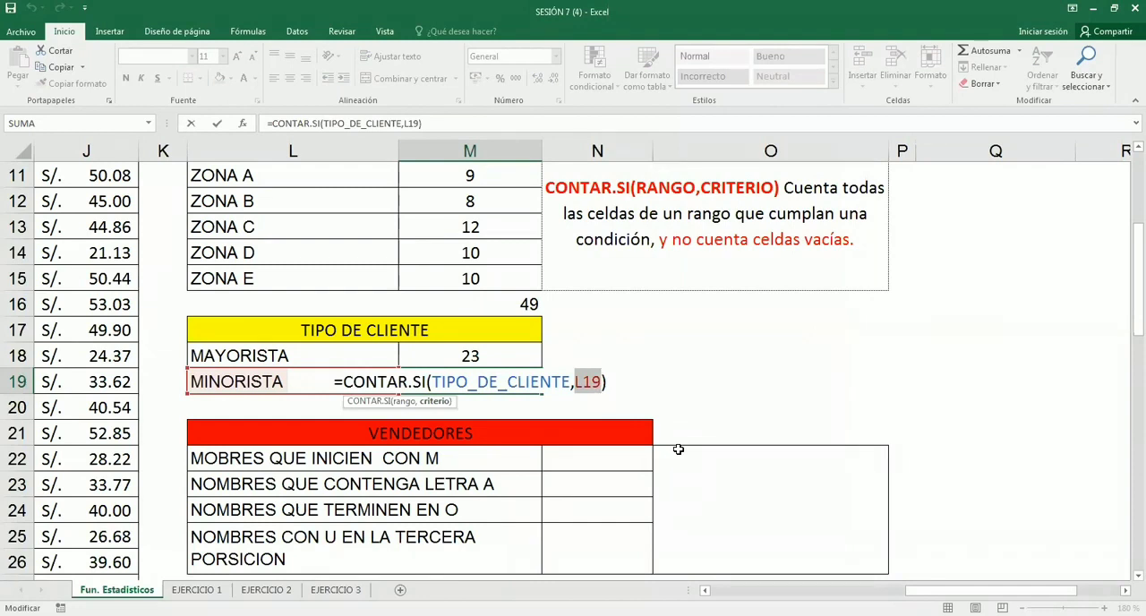
key(Return)
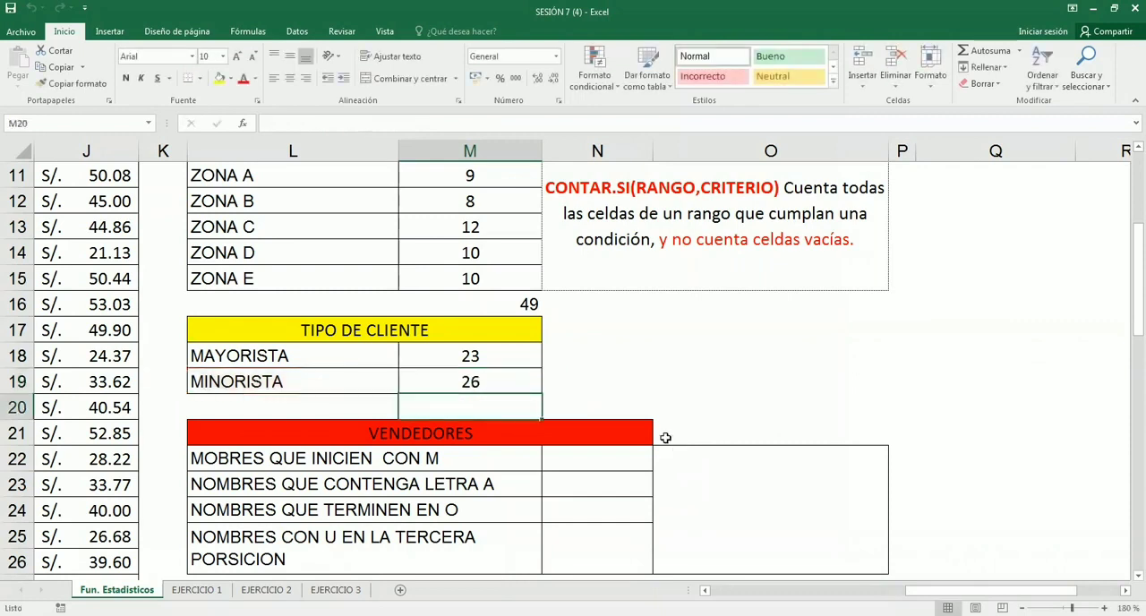
- Check the combined sum of the client type counts in M18:M19 and inspect the M18 formula
drag(494, 356, 491, 381)
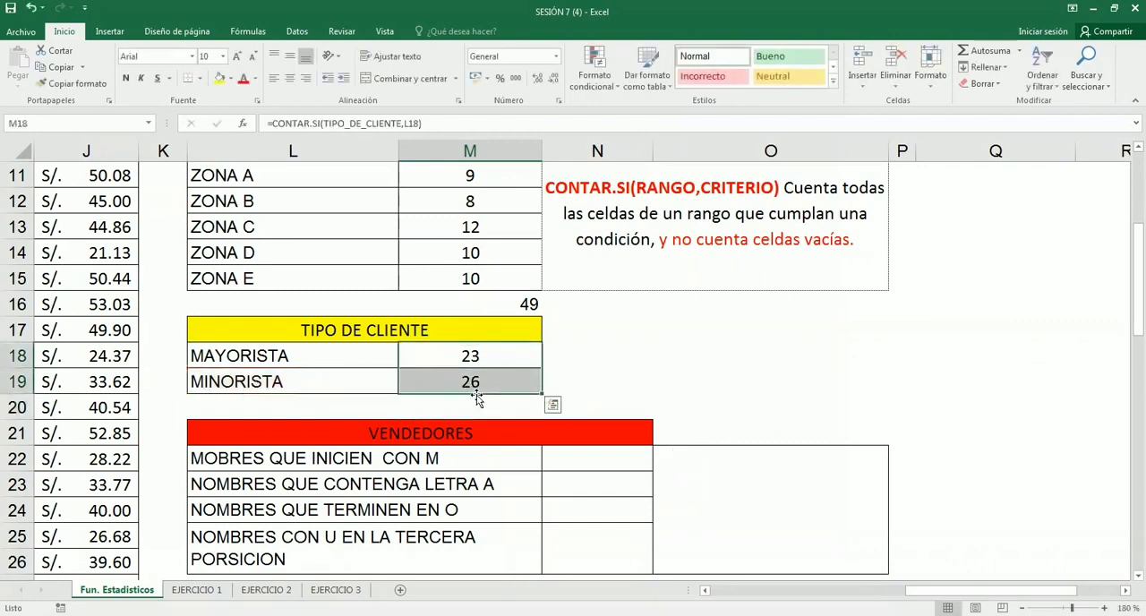
click(481, 403)
drag(496, 361, 494, 379)
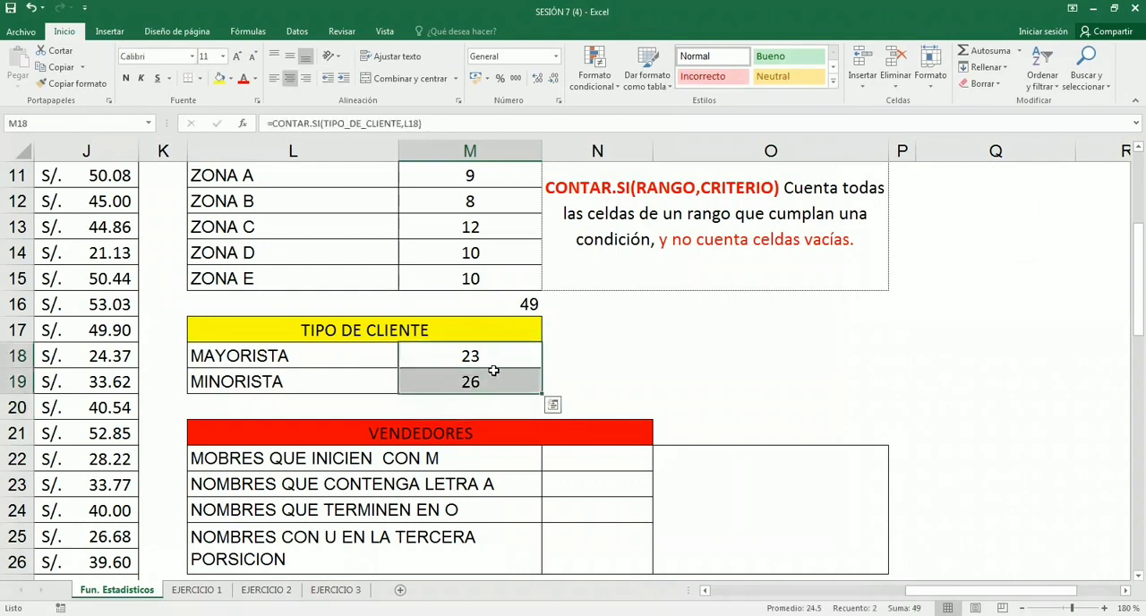
double_click(500, 356)
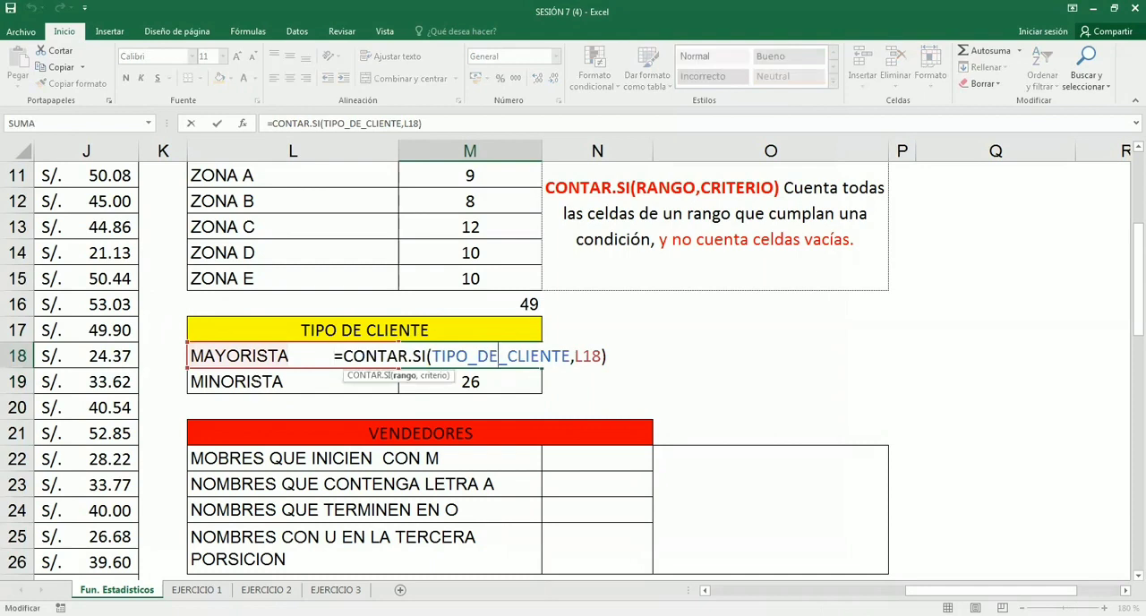
key(Return)
- Enter the heading COMODINES in O21, beside the VENDEDORES header
scroll(499, 356, down, 1)
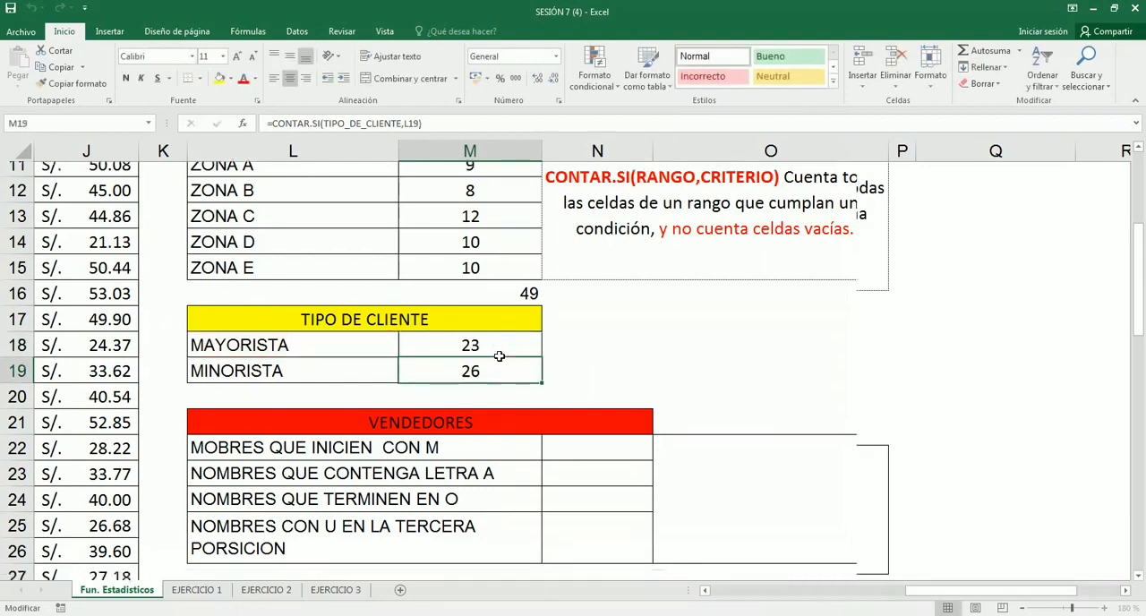
scroll(499, 356, down, 2)
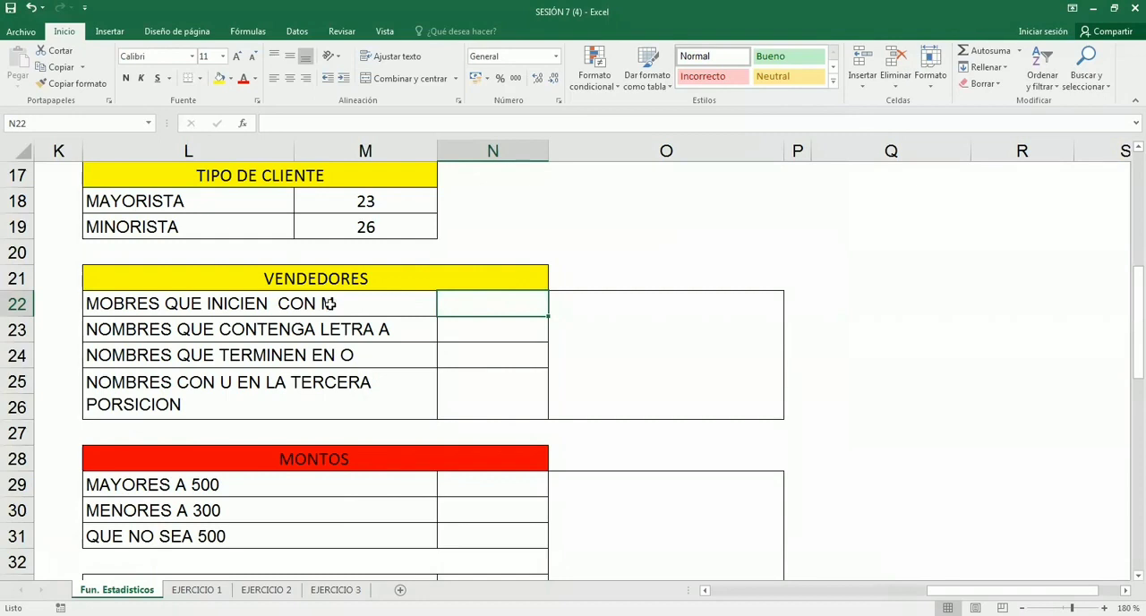
click(623, 278)
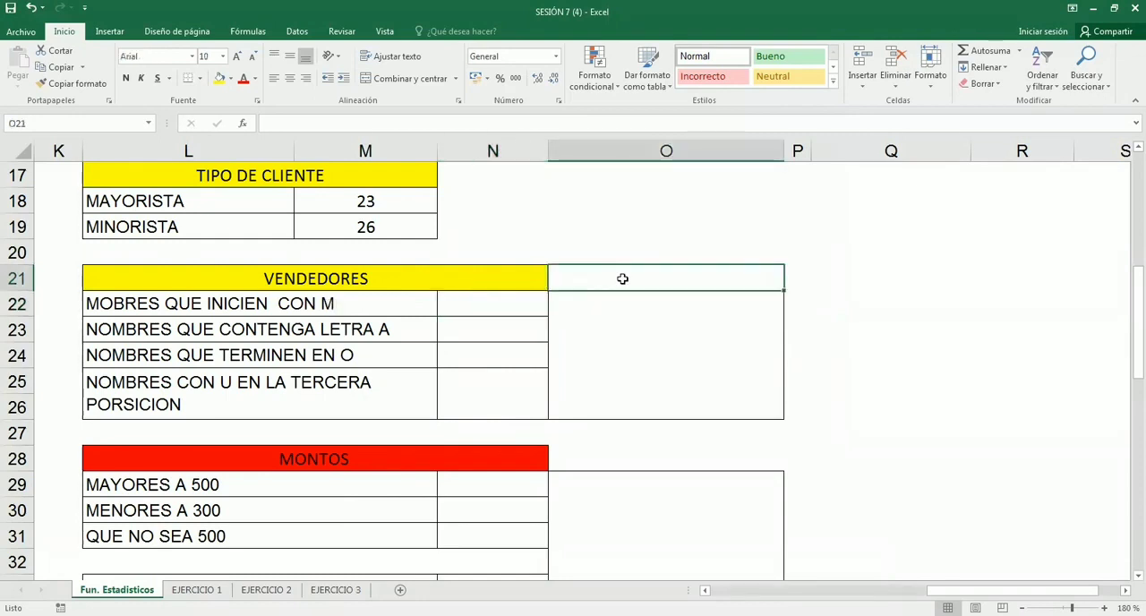
text(con)
key(BackSpace)
key(BackSpace)
key(BackSpace)
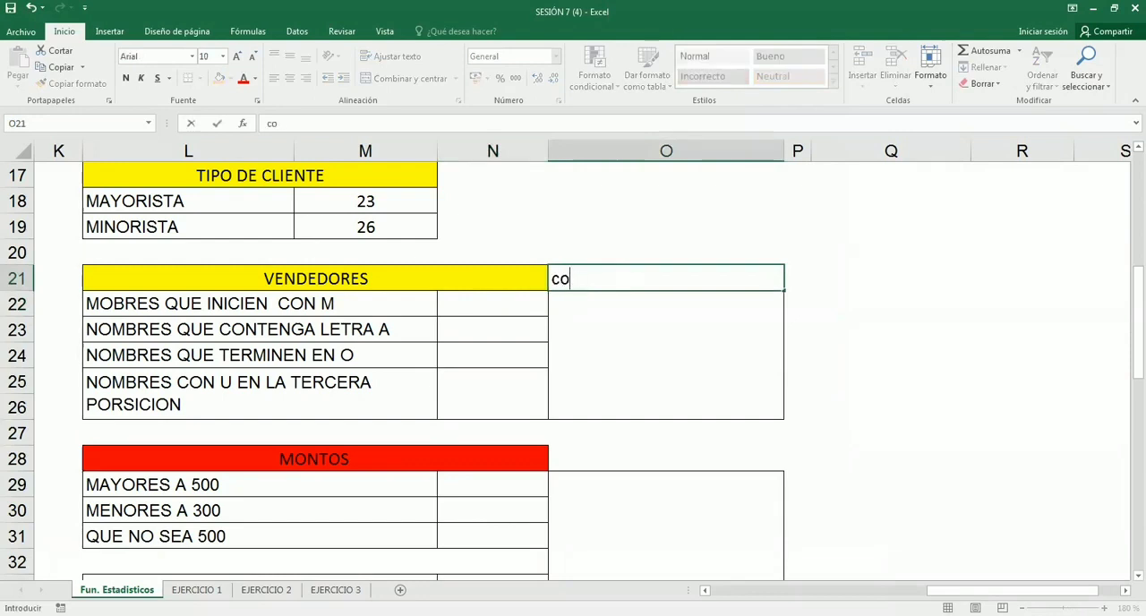
text(COMODINES)
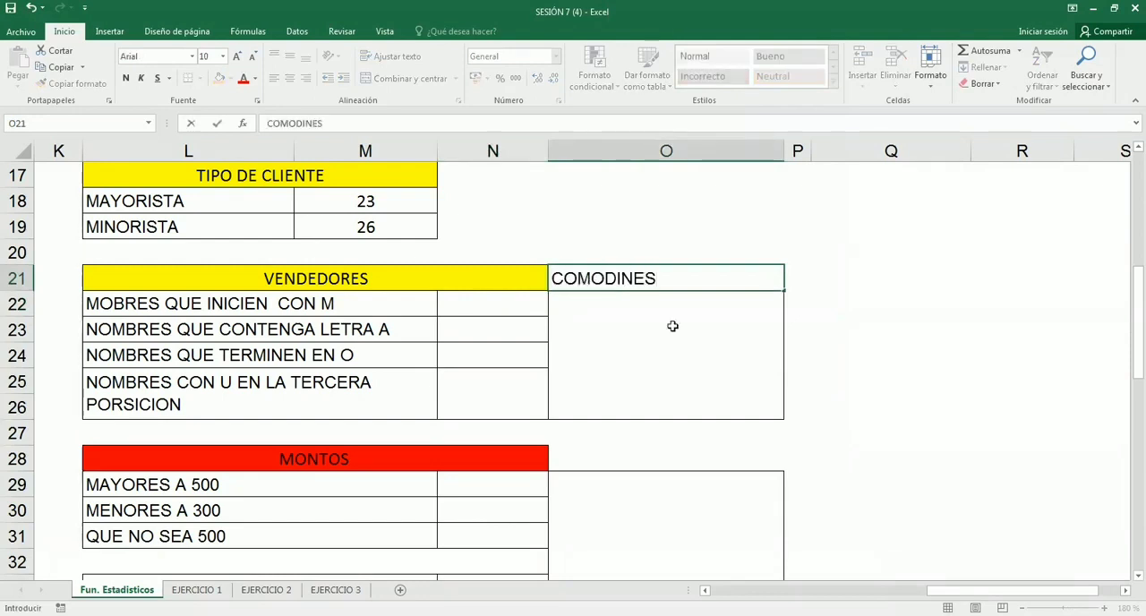
key(Return)
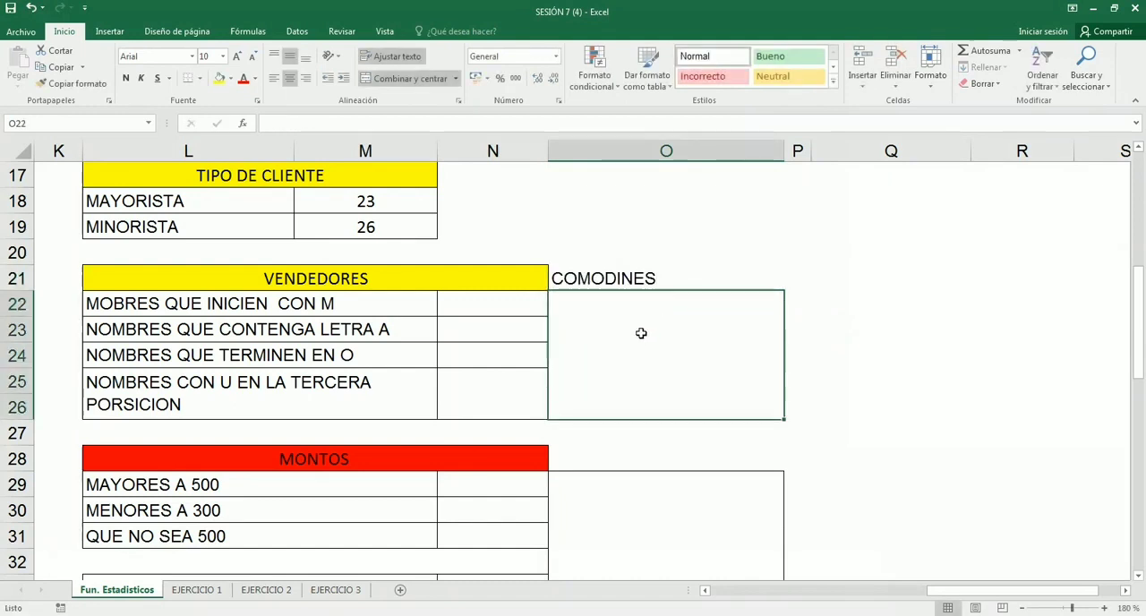
- Write the first wildcard note, "1: * Reemplaza a una cadena de caracteres.", in the merged cell O22 under COMODINES
text(1:  )
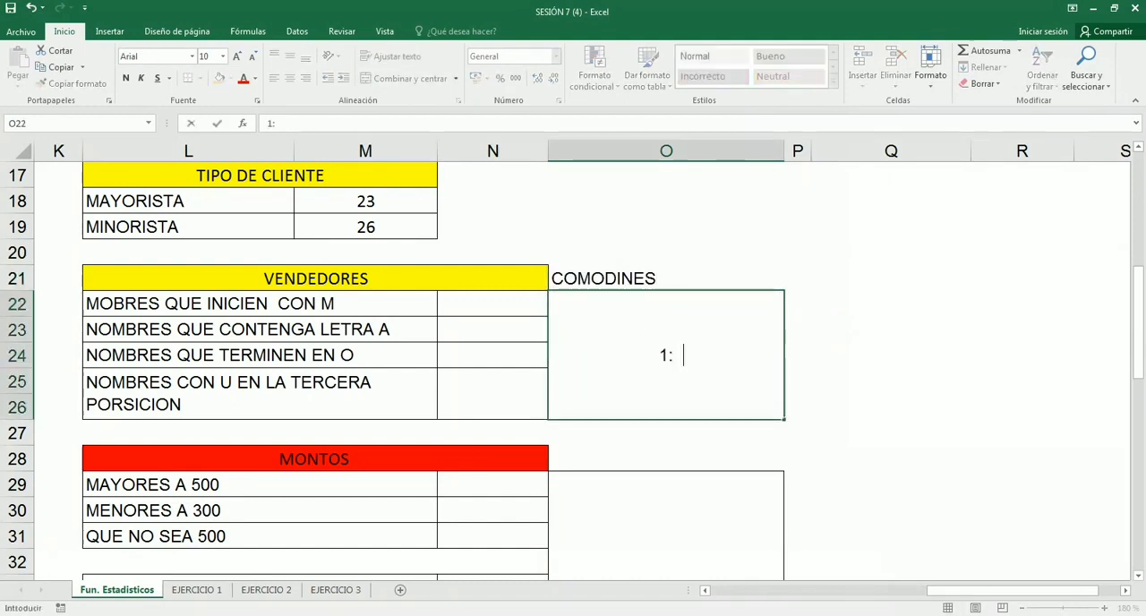
text(* rEEM)
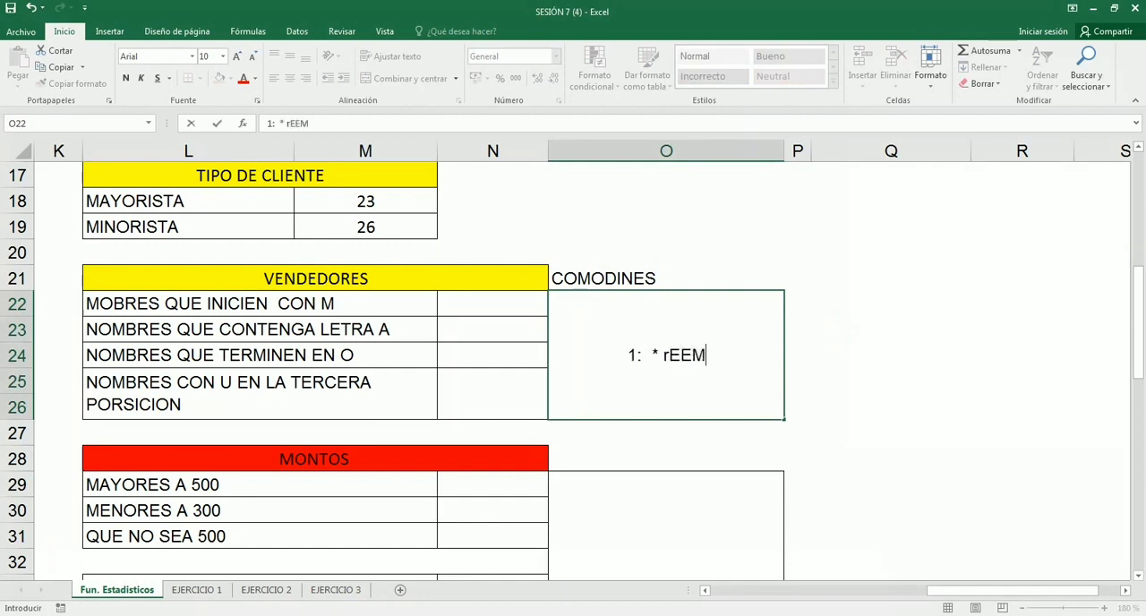
key(BackSpace)
key(BackSpace)
key(BackSpace)
key(BackSpace)
text(R)
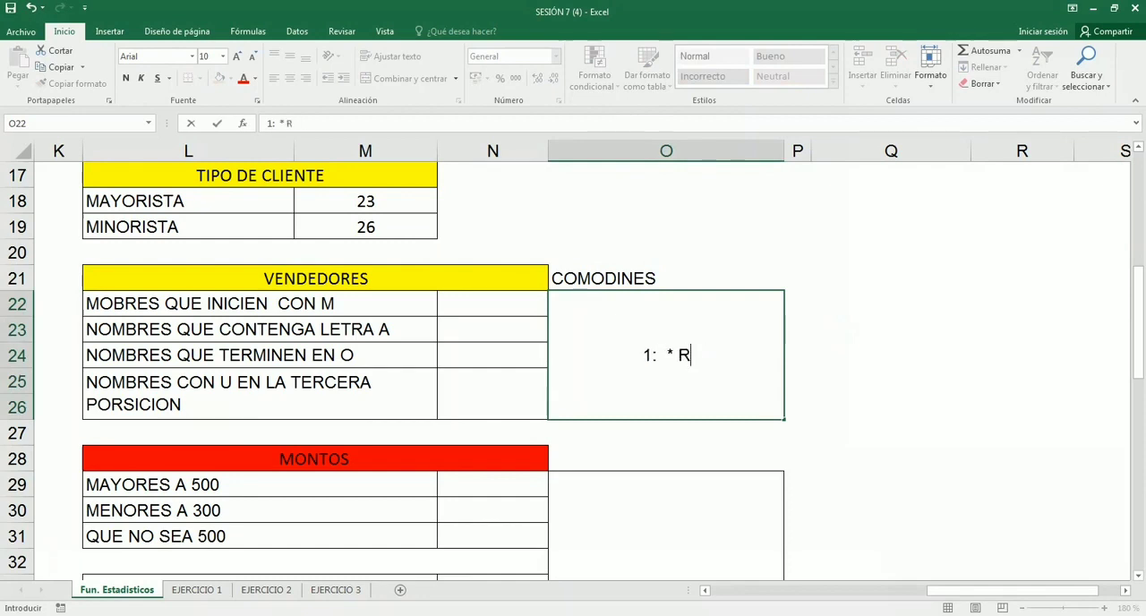
text(eemplaza a una c)
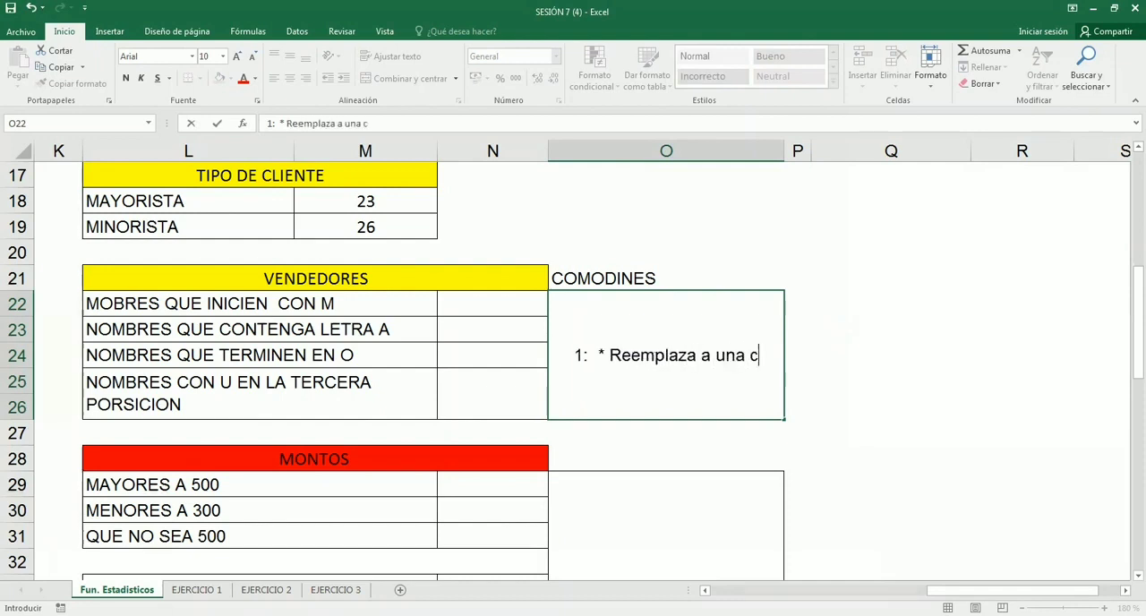
text(adena de ca)
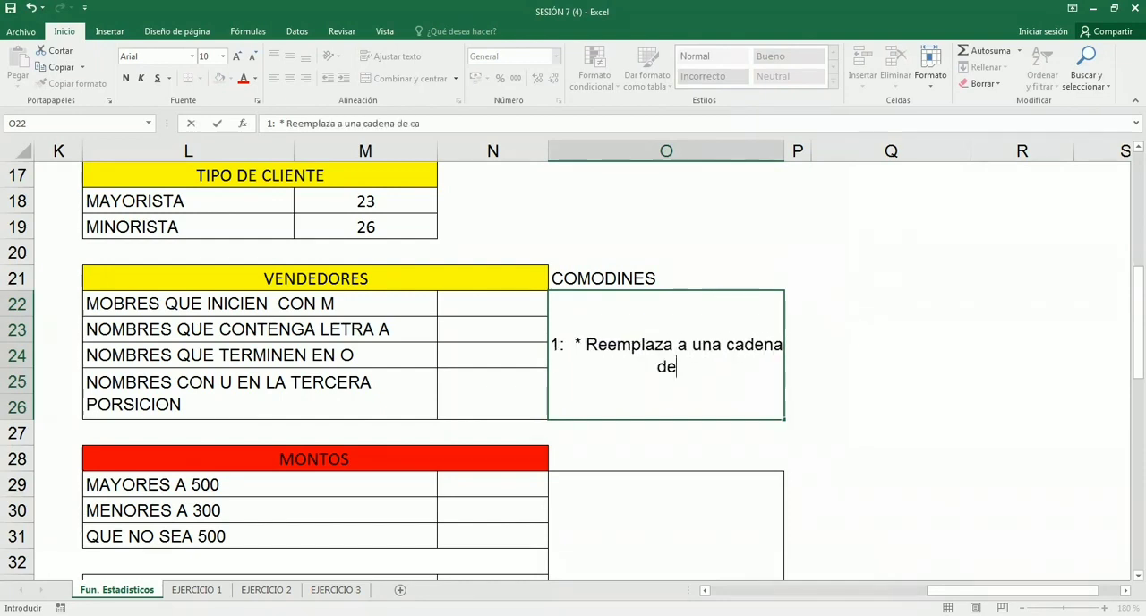
text(racteres)
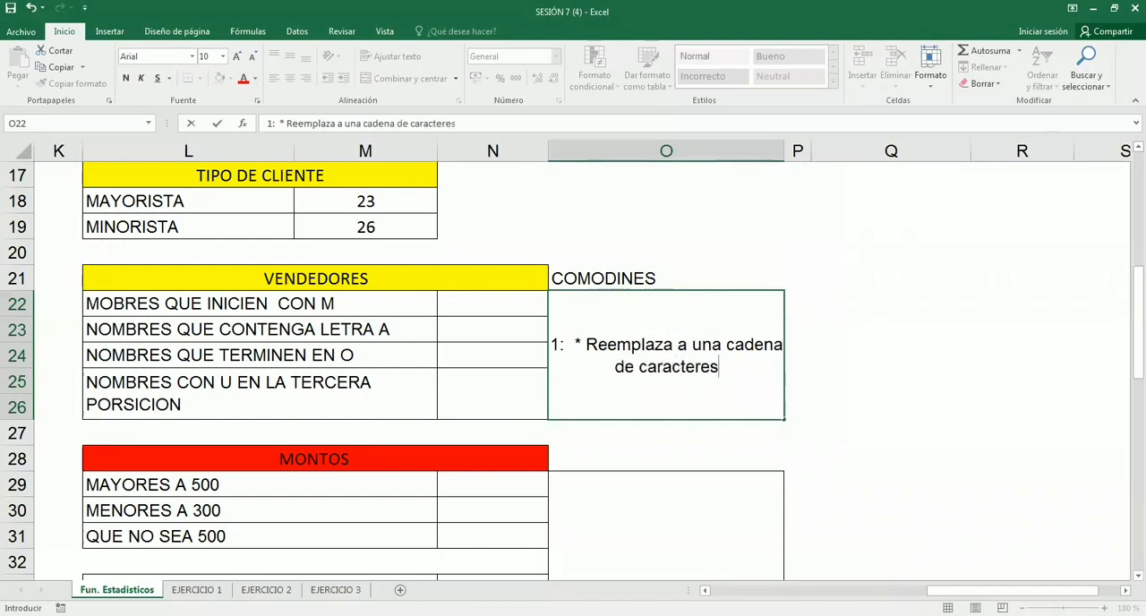
text(.)
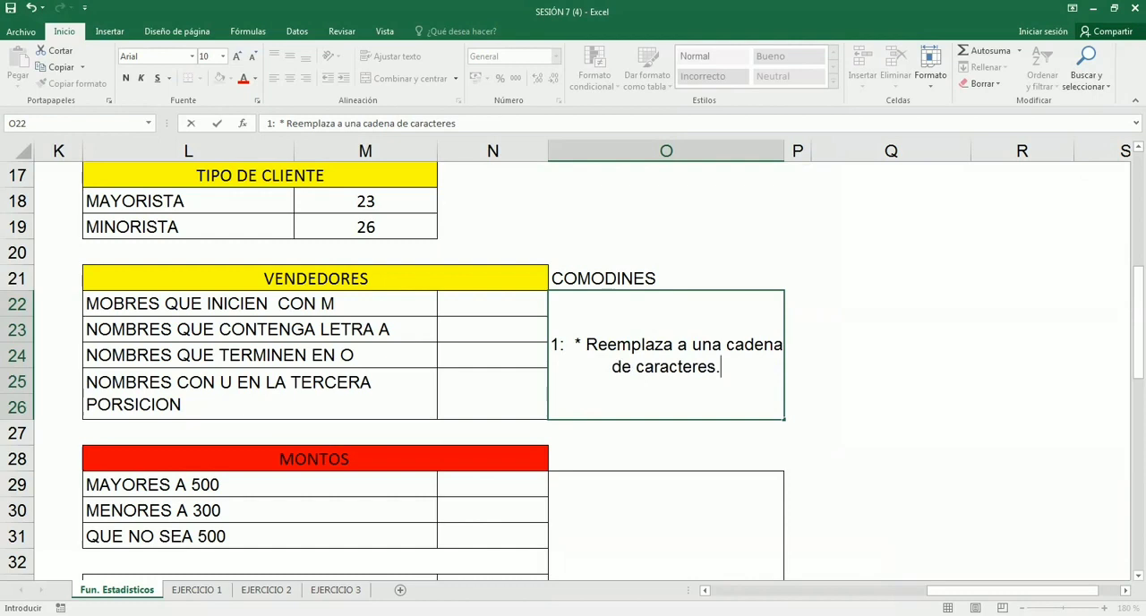
- Add a second line to the O22 note reading "2: ? Reemplaza a un solo carácter."
key(alt+Return)
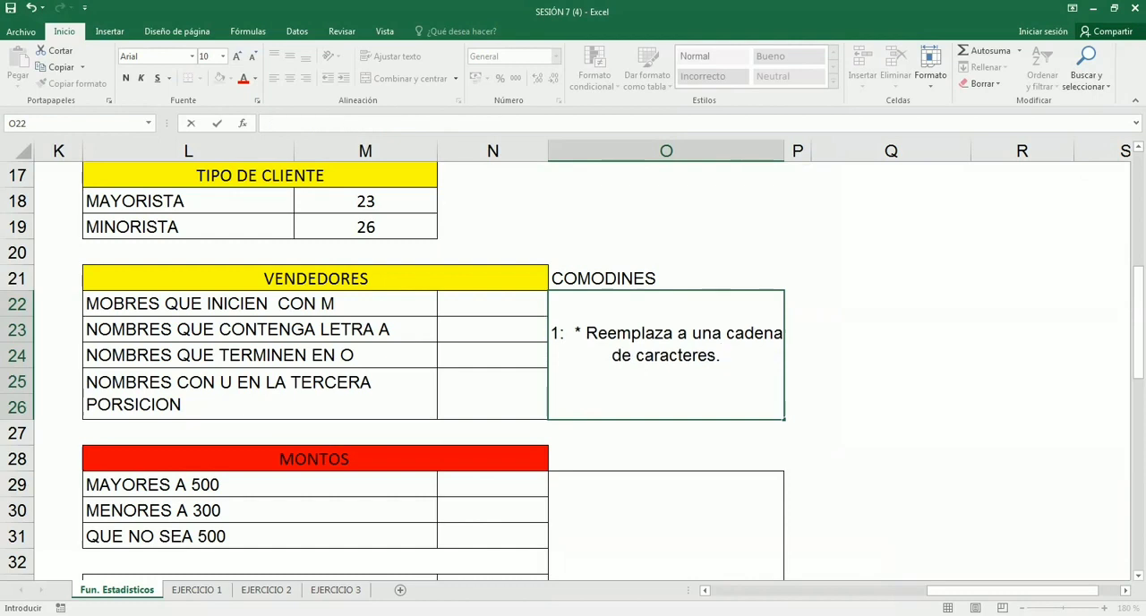
text(2: ?  Reem)
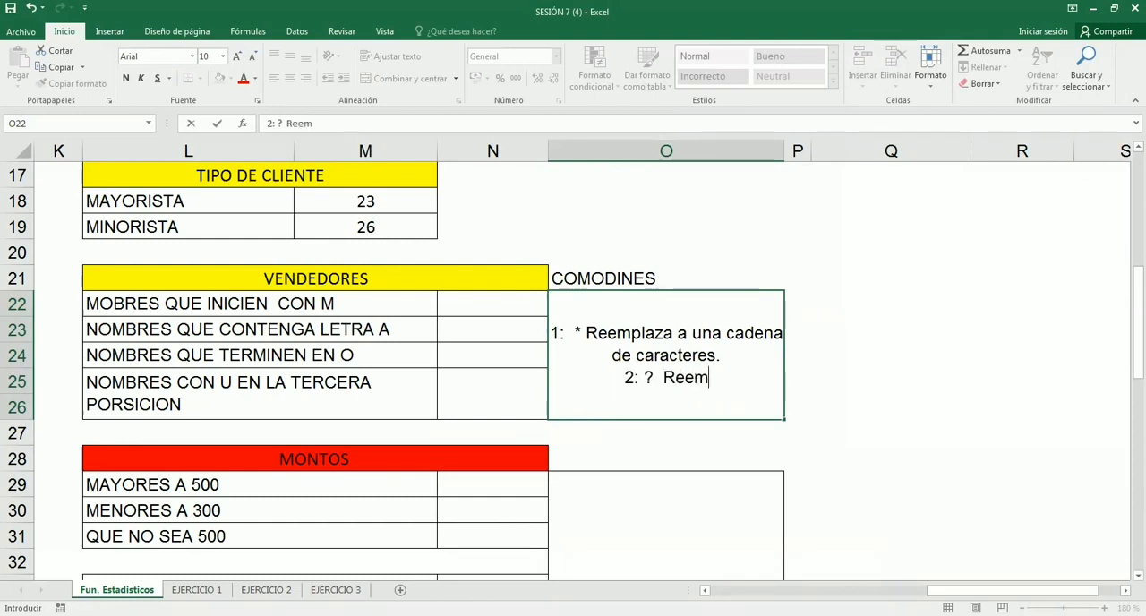
text(plaza a un solo cara)
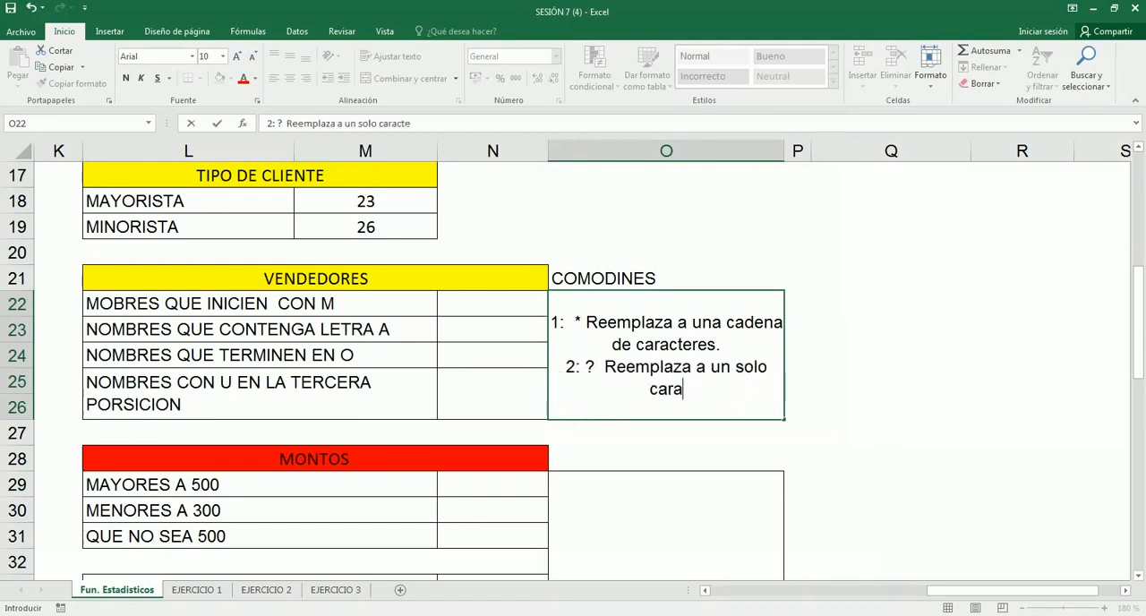
text(cter.)
key(Return)
- Extend the O21 heading to read "COMODINES para el criterio" and give the cell a yellow fill
click(678, 279)
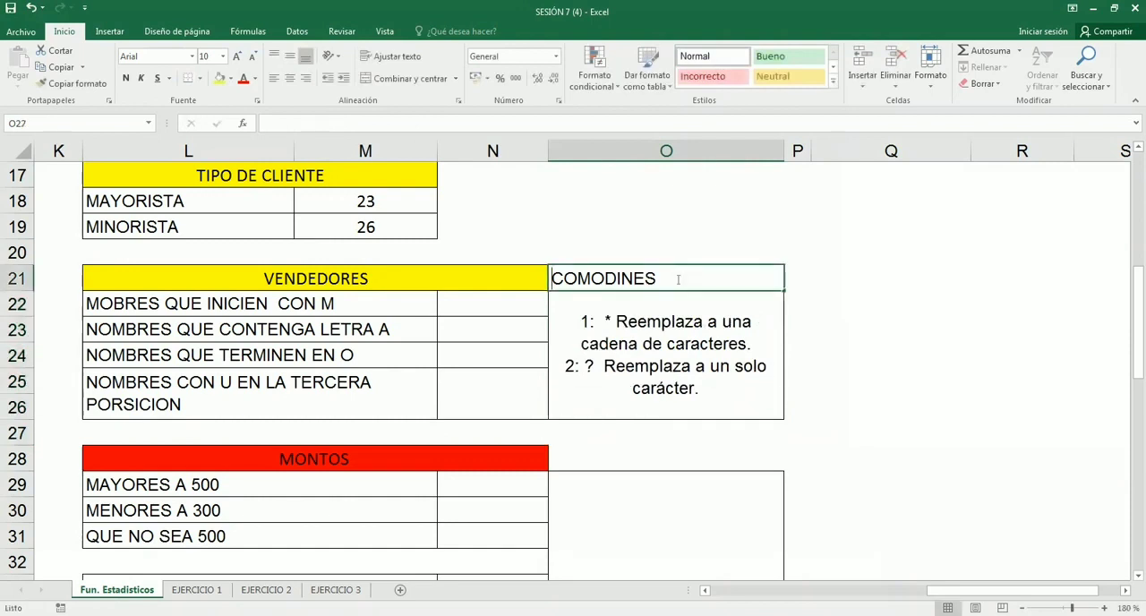
double_click(678, 280)
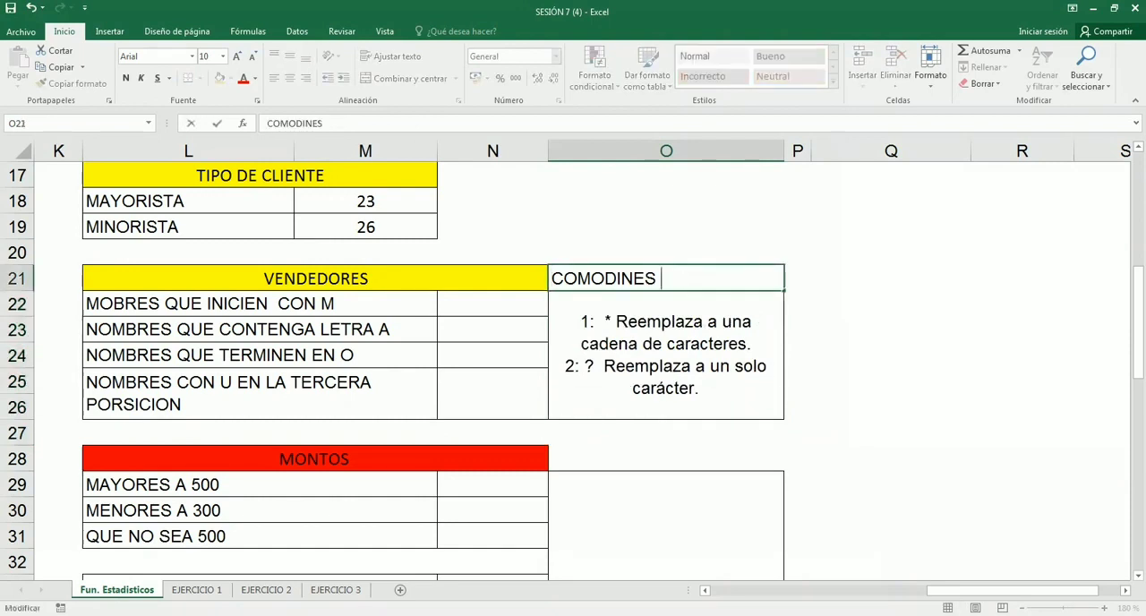
text(para el criterio)
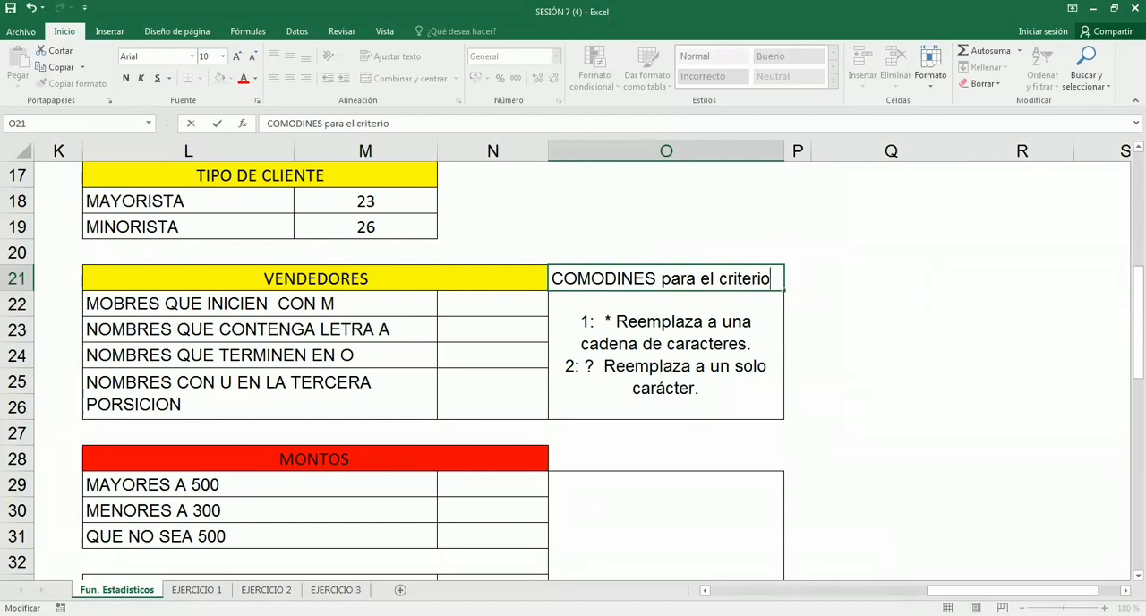
key(Return)
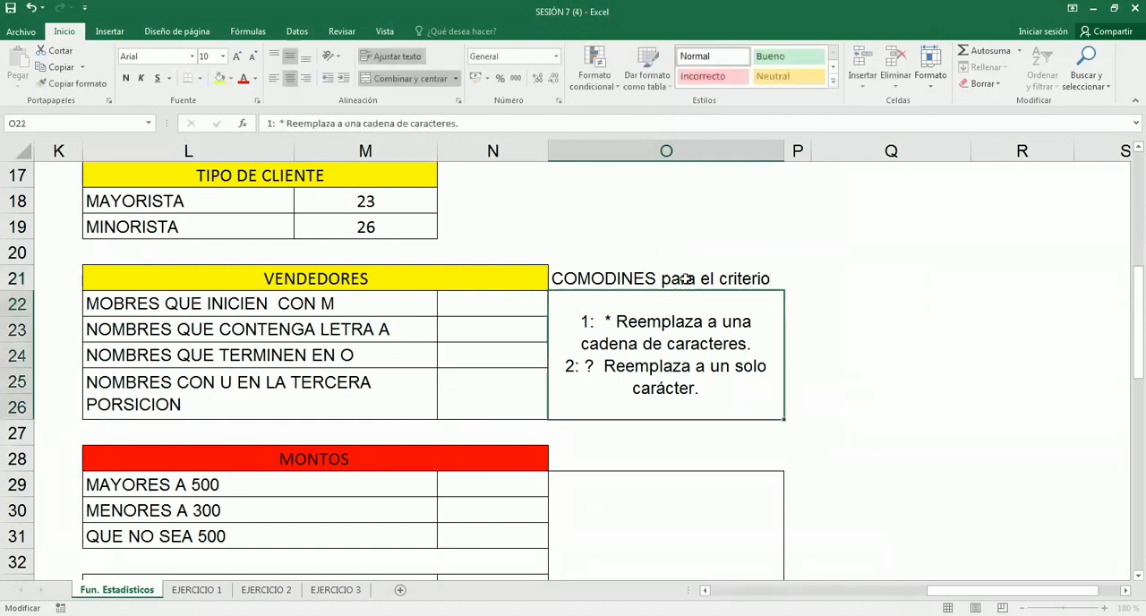
click(683, 279)
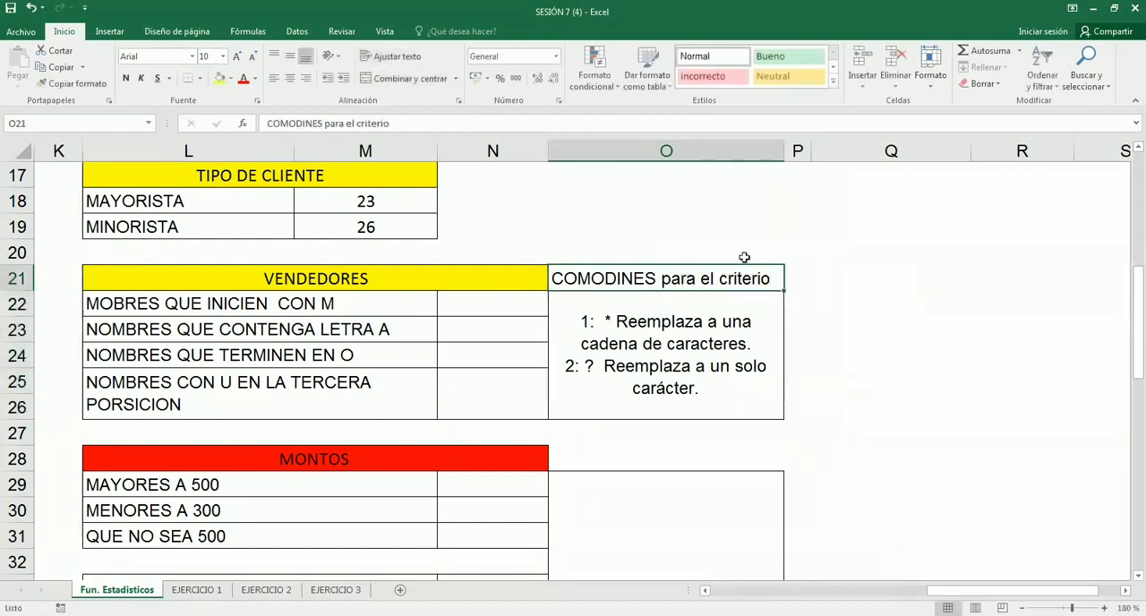
click(618, 340)
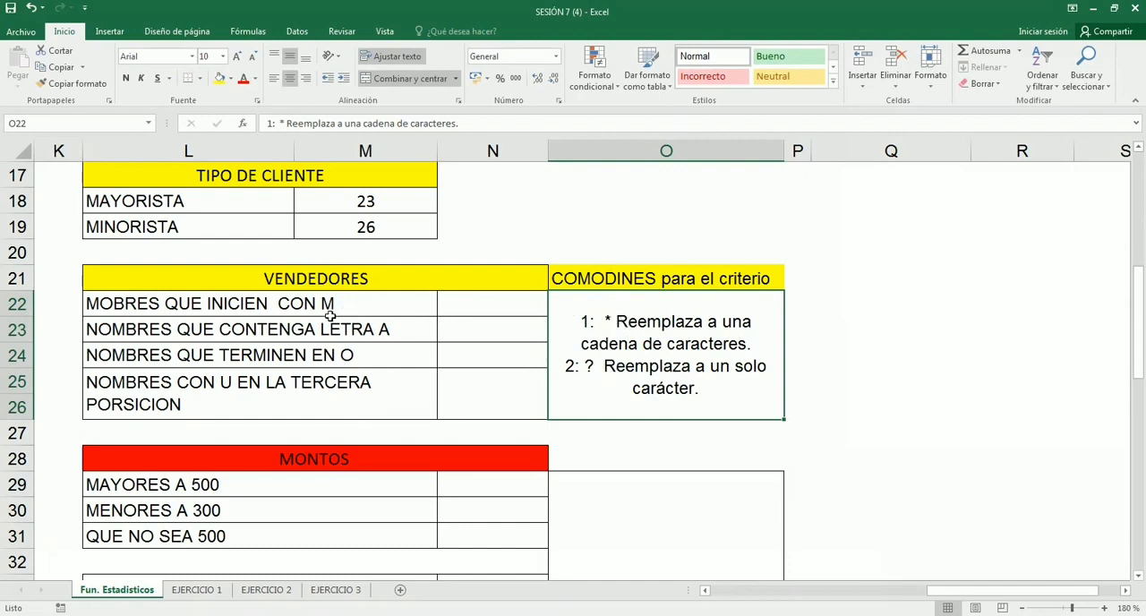
- Start a CONTAR.SI formula in N22 for names beginning with M, using the named range VENDEDOR as its range
click(510, 310)
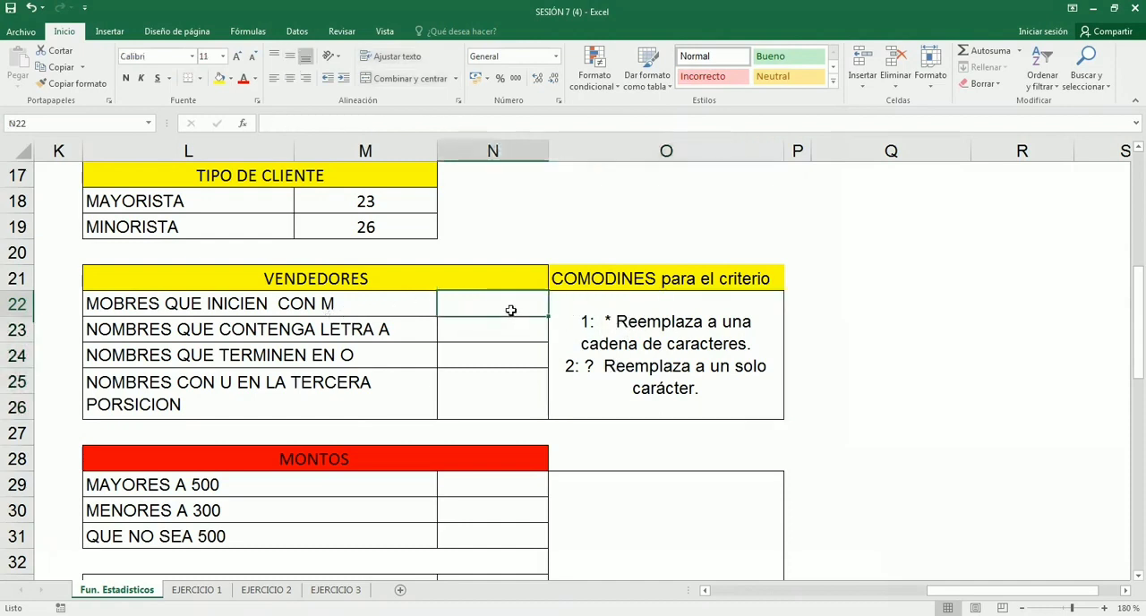
text(=)
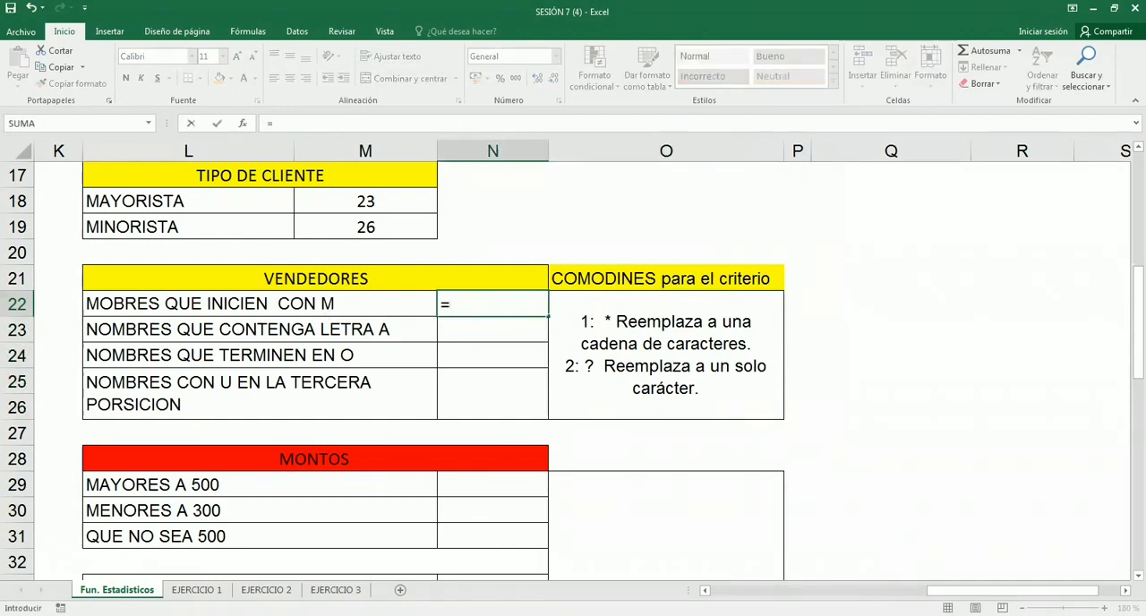
text(con)
key(Down)
key(Down)
key(Down)
key(Down)
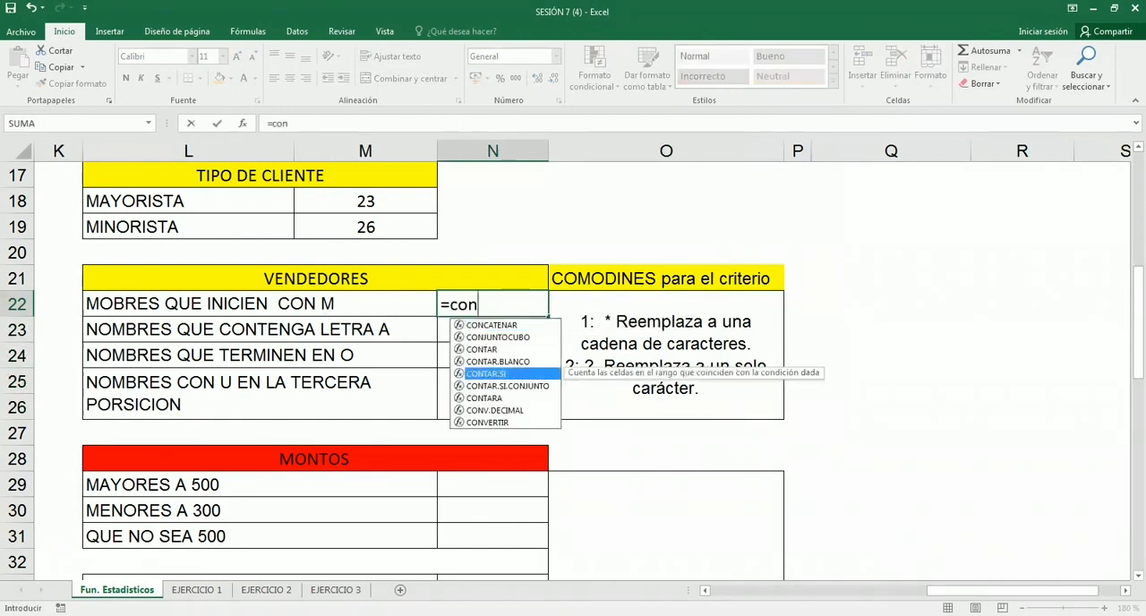
key(Tab)
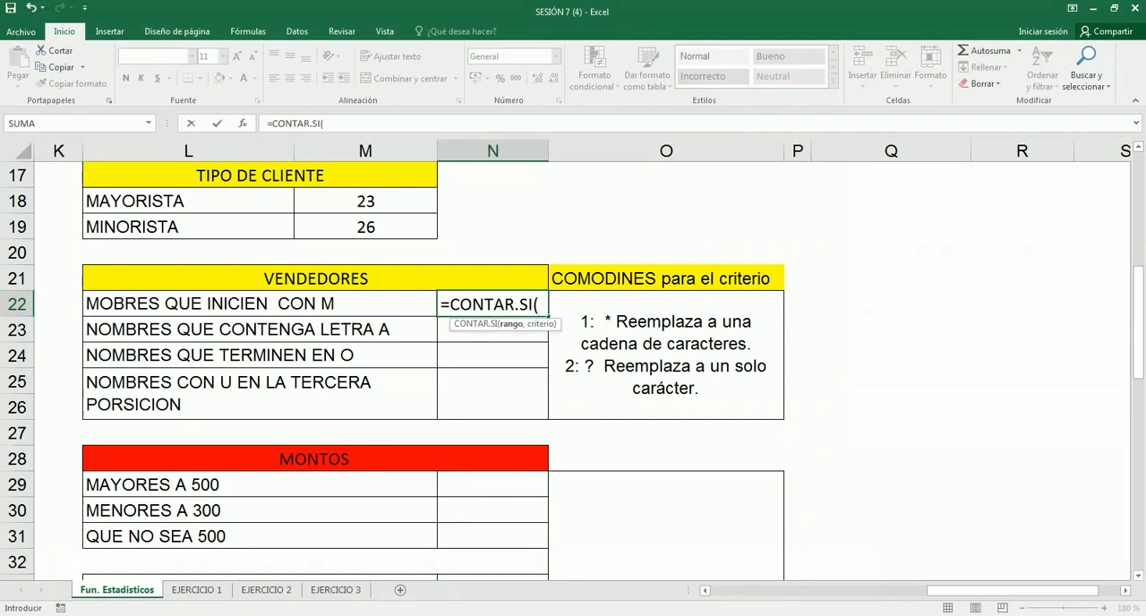
key(alt+Tab)
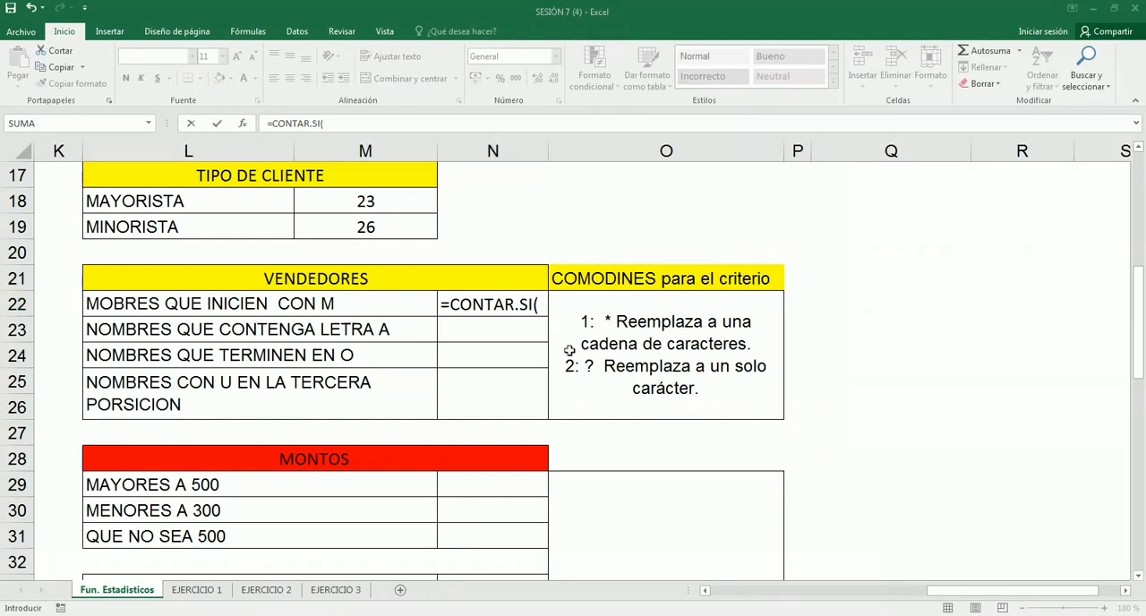
text(VENDEDOR)
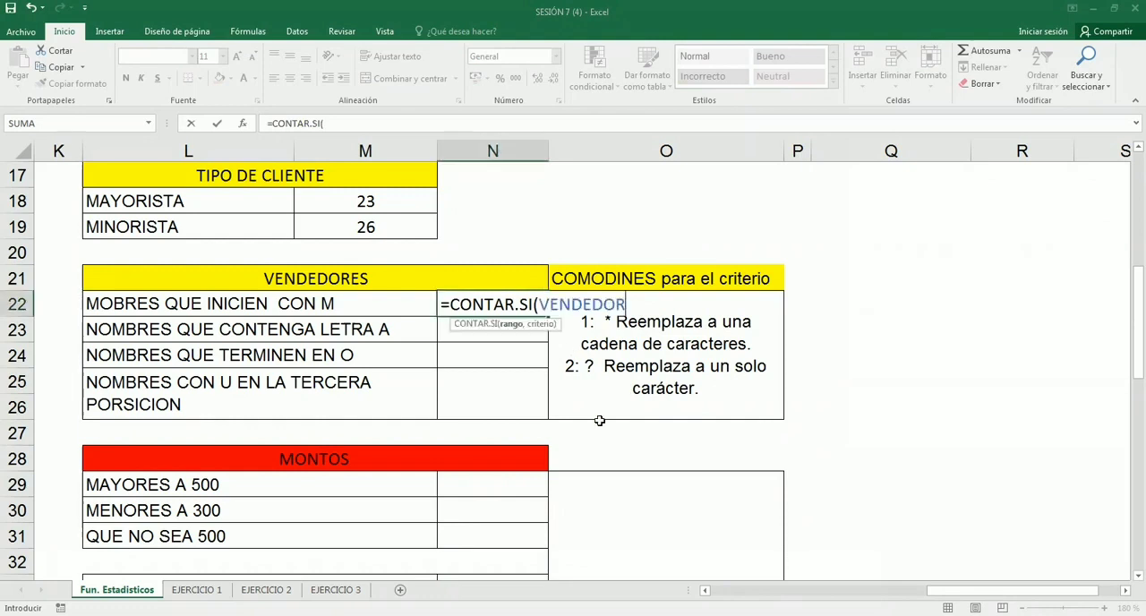
text(,)
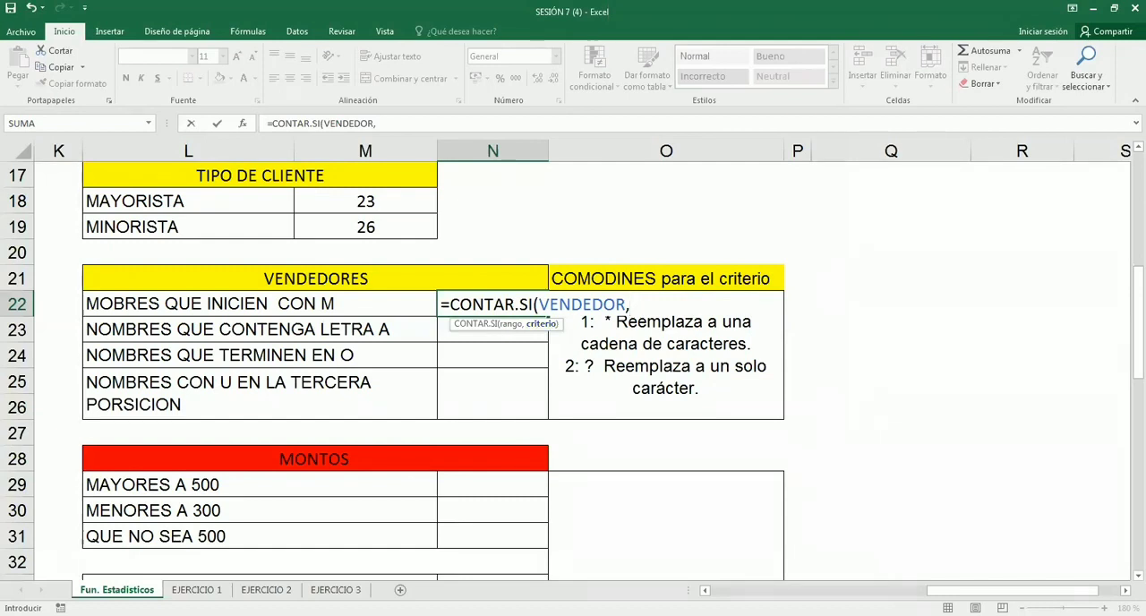
- Complete the N22 formula with the wildcard criterion "m*" so it reads =CONTAR.SI(VENDEDOR,"m*")
text("marlon)
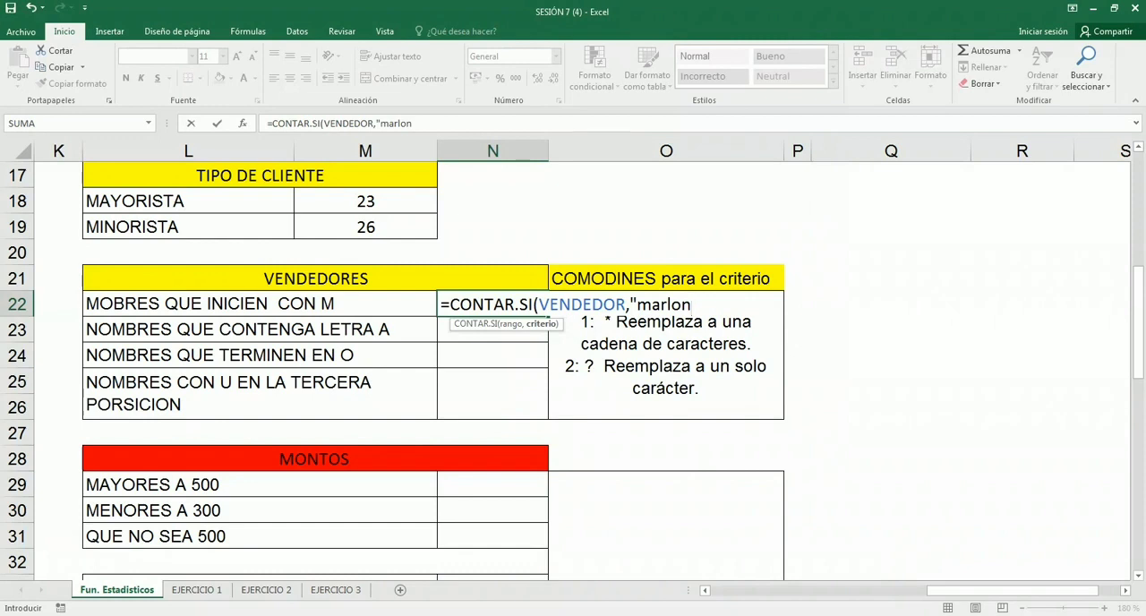
key(BackSpace)
key(BackSpace)
key(BackSpace)
key(BackSpace)
key(BackSpace)
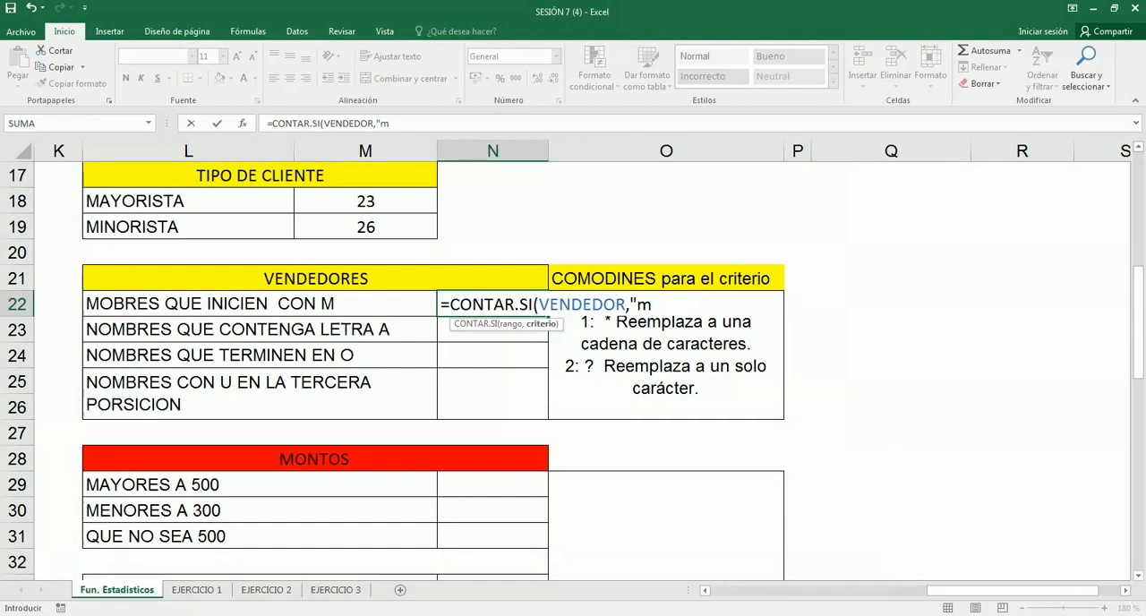
double_click(646, 304)
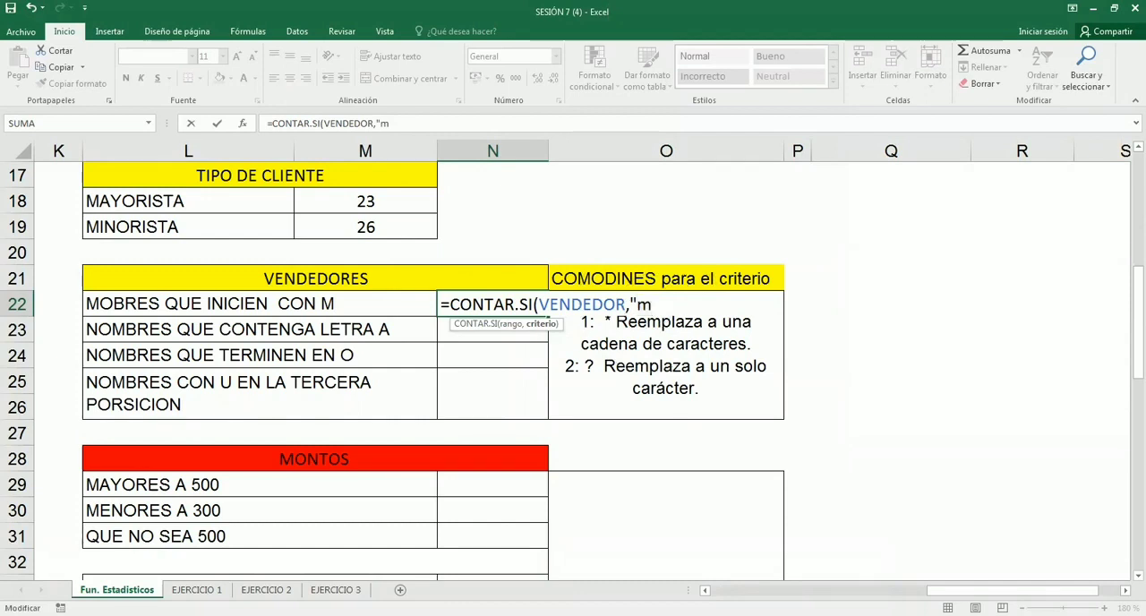
text(")
key(BackSpace)
text(*)
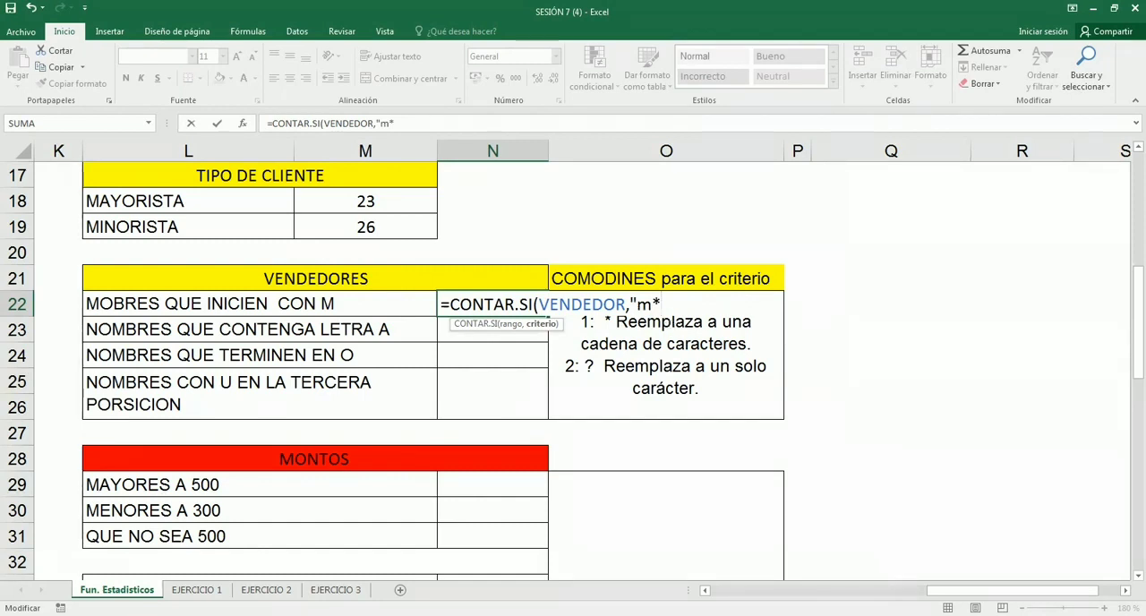
text("))
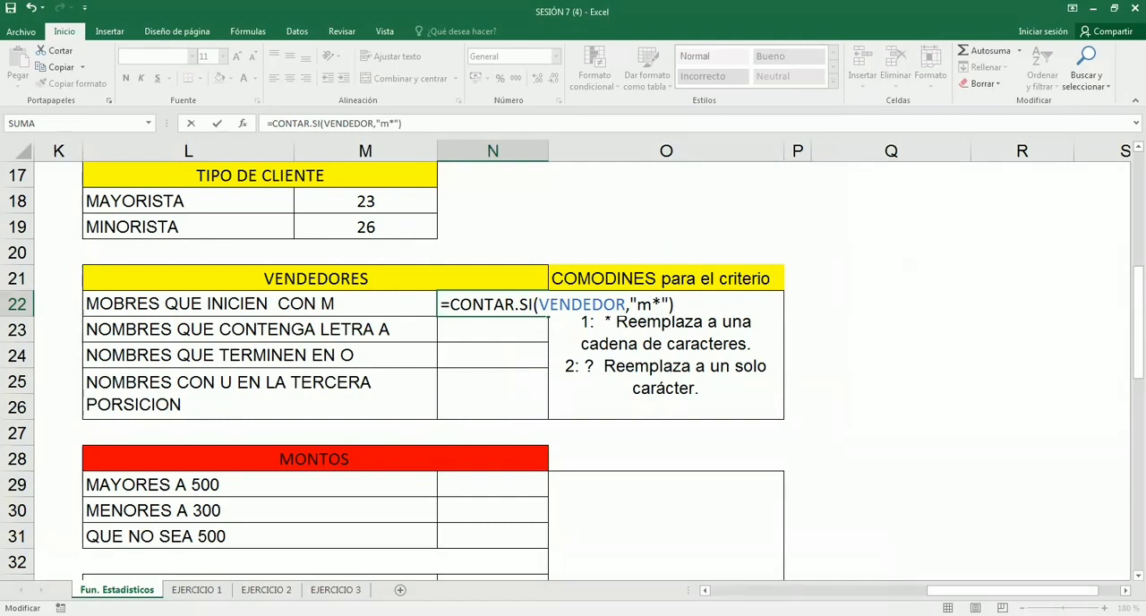
- Highlight the letter m and the asterisk within the N22 criterion, and commit the formula
drag(636, 305, 651, 305)
drag(652, 304, 661, 305)
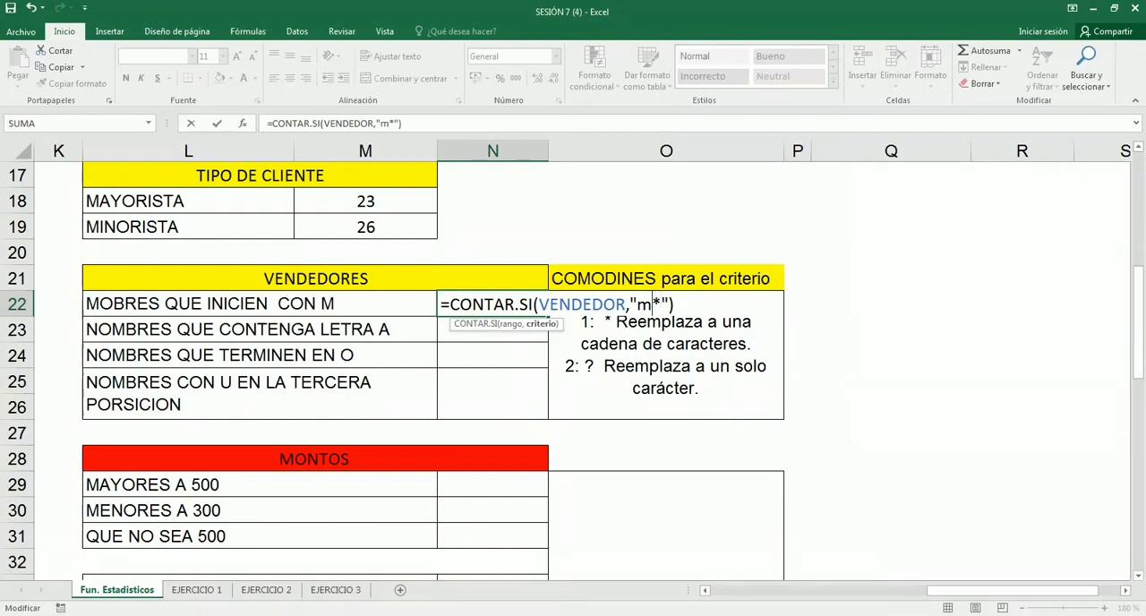
key(shift+Left)
click(674, 306)
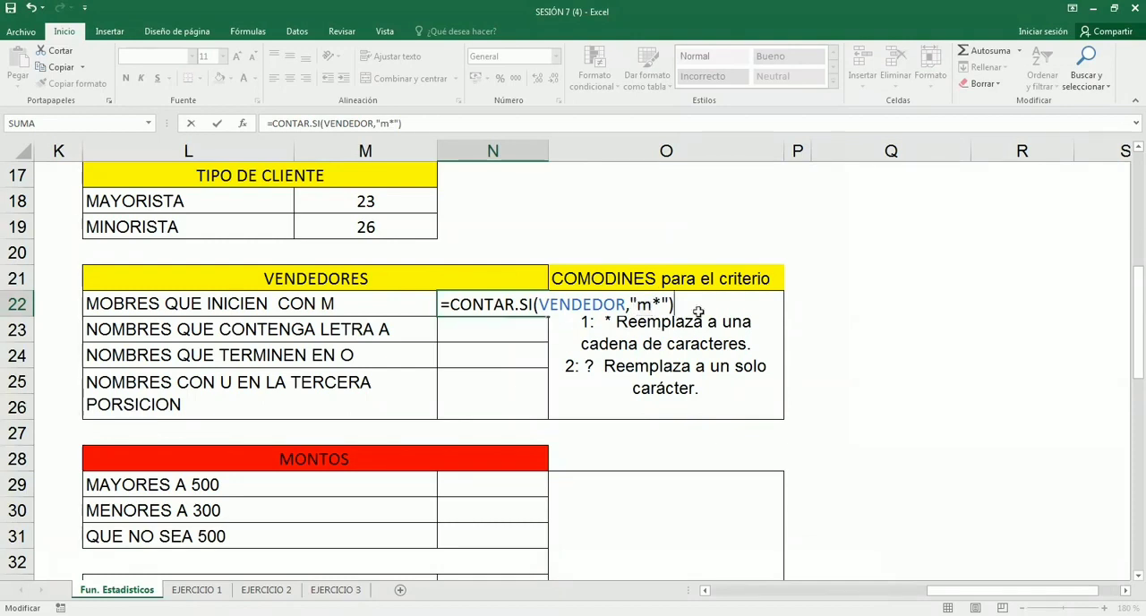
key(Return)
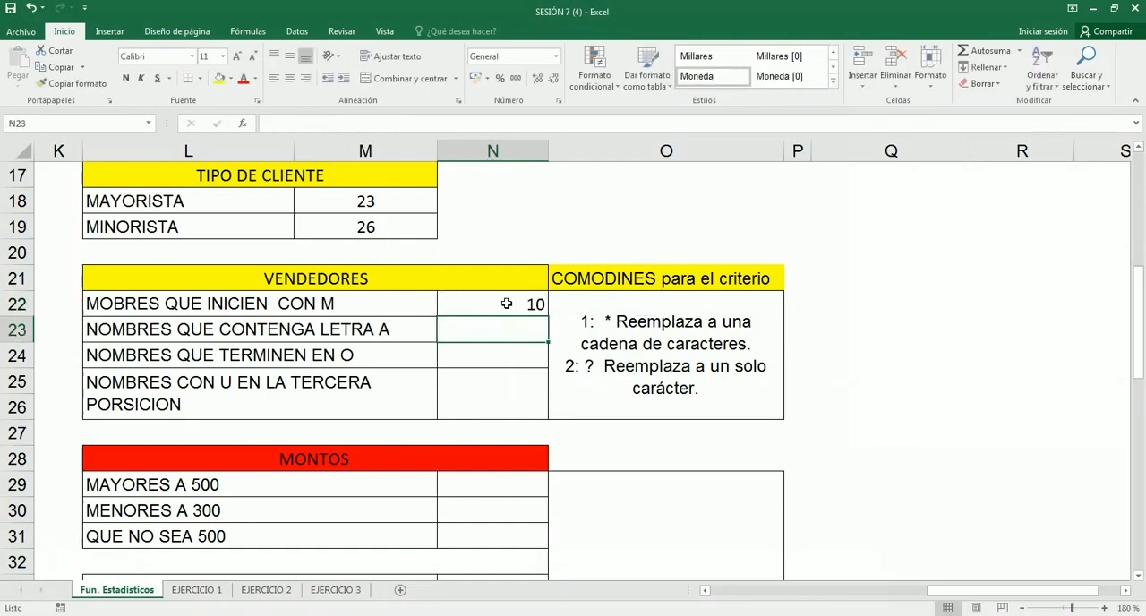
- Review the N22 formula and copy it down to N23:N24
click(507, 305)
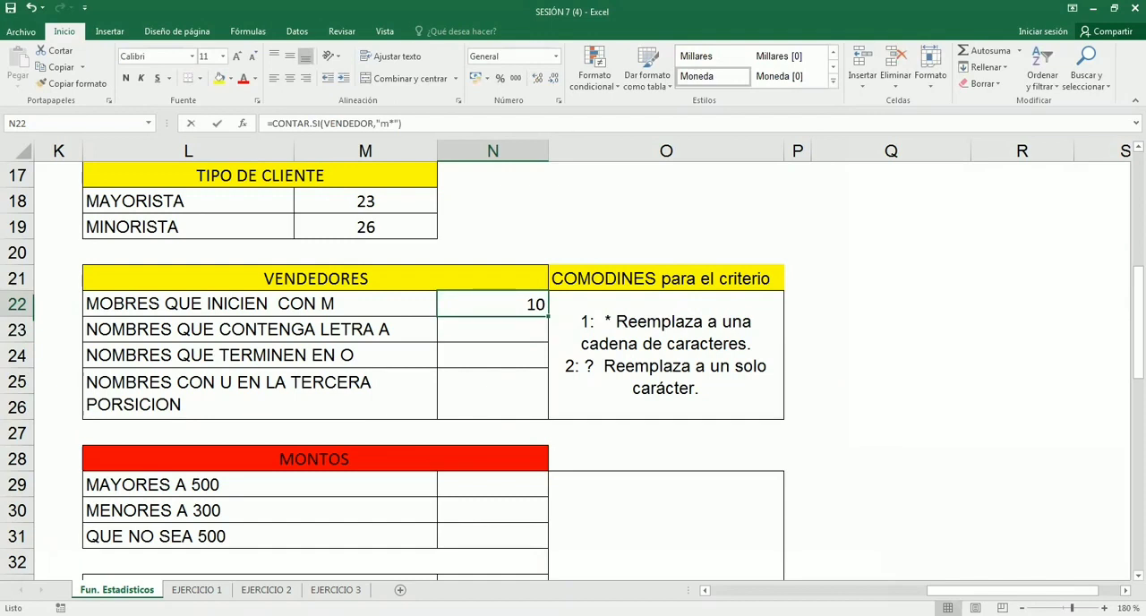
double_click(504, 306)
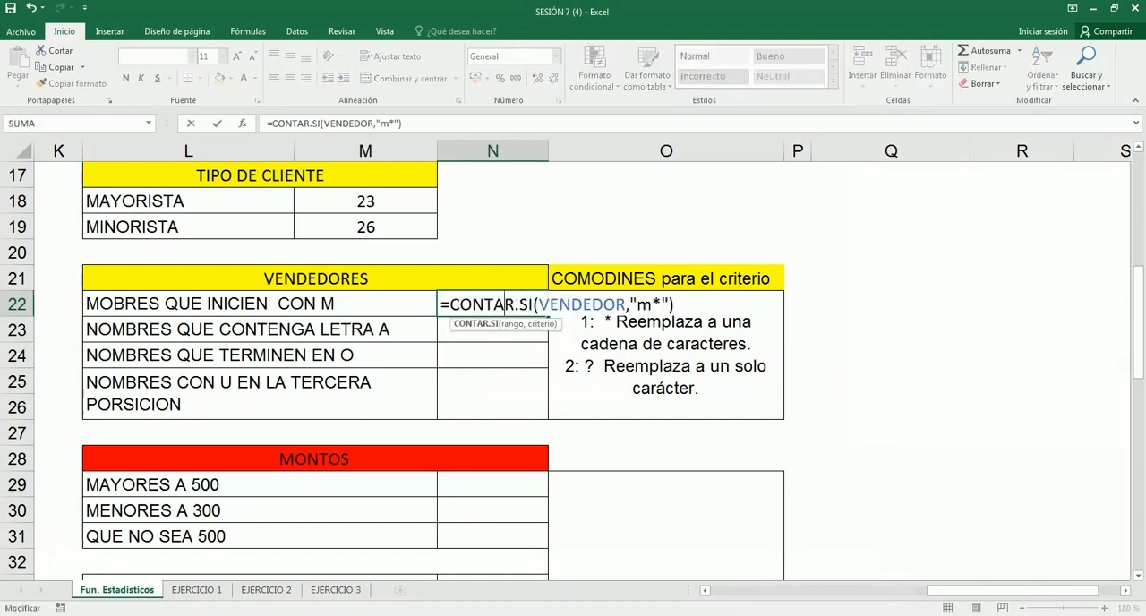
key(Return)
click(532, 310)
drag(546, 317, 545, 362)
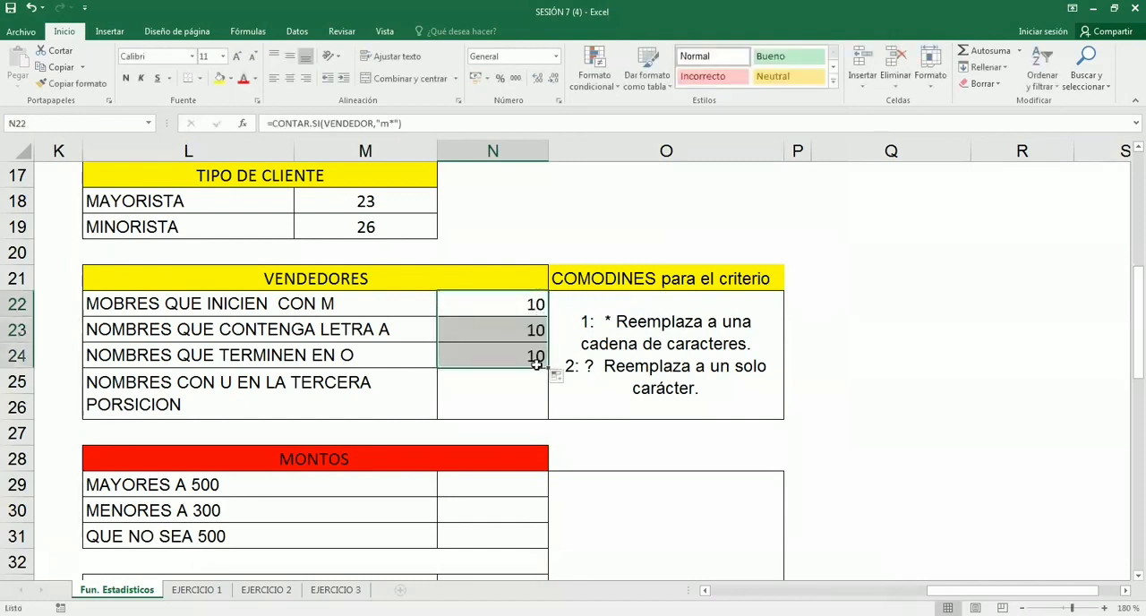
- Change the N24 criterion to "*O" to count names ending in O, and clear the copied formula from N23
click(491, 390)
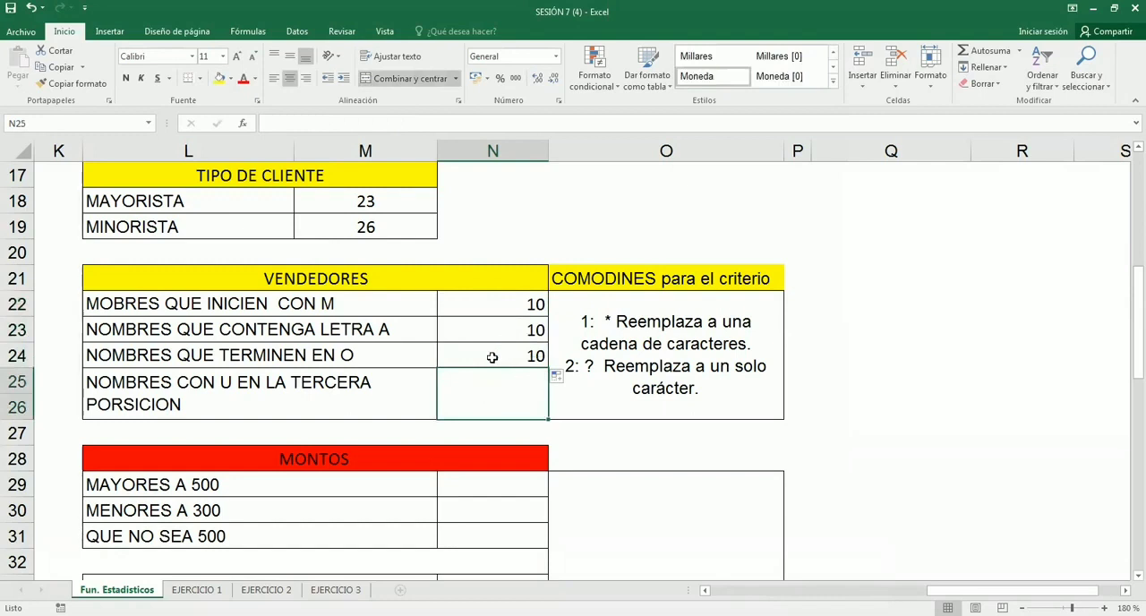
click(508, 357)
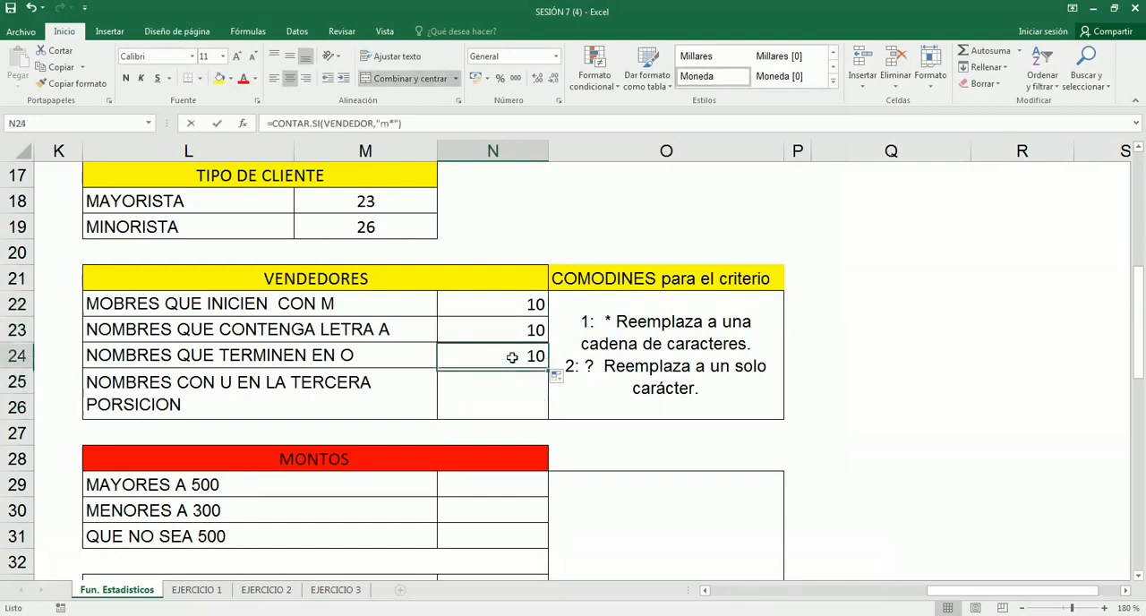
double_click(515, 357)
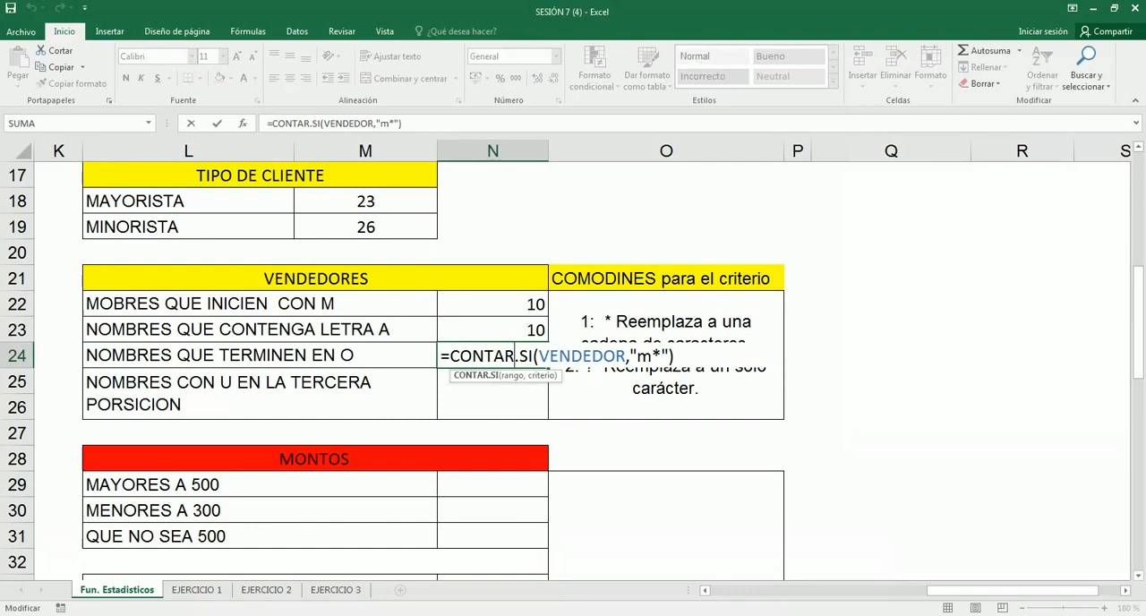
drag(662, 357, 637, 356)
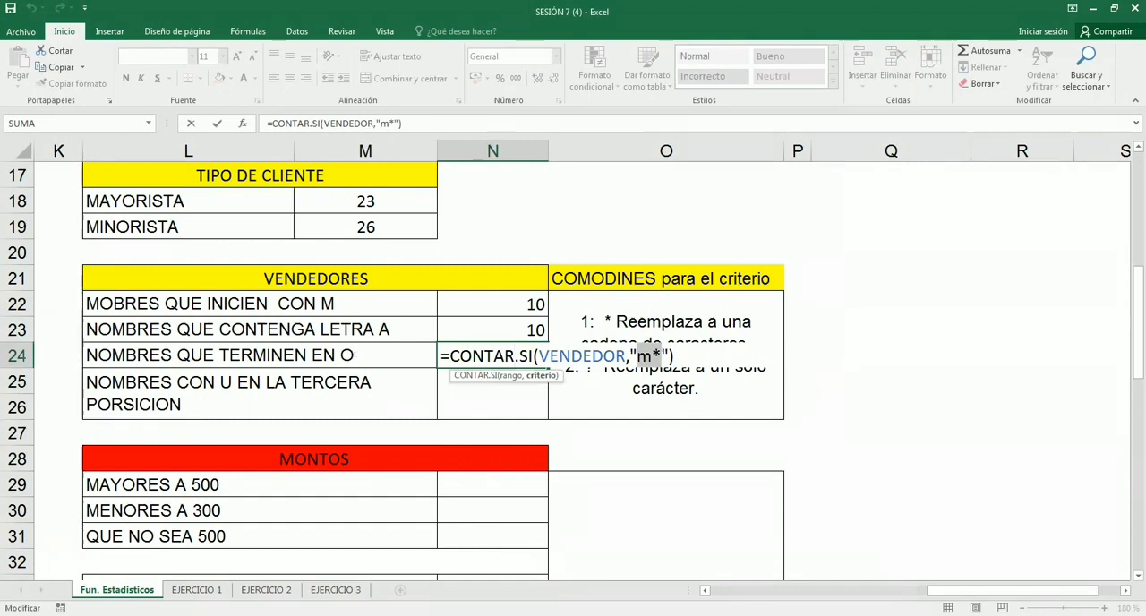
text(*)
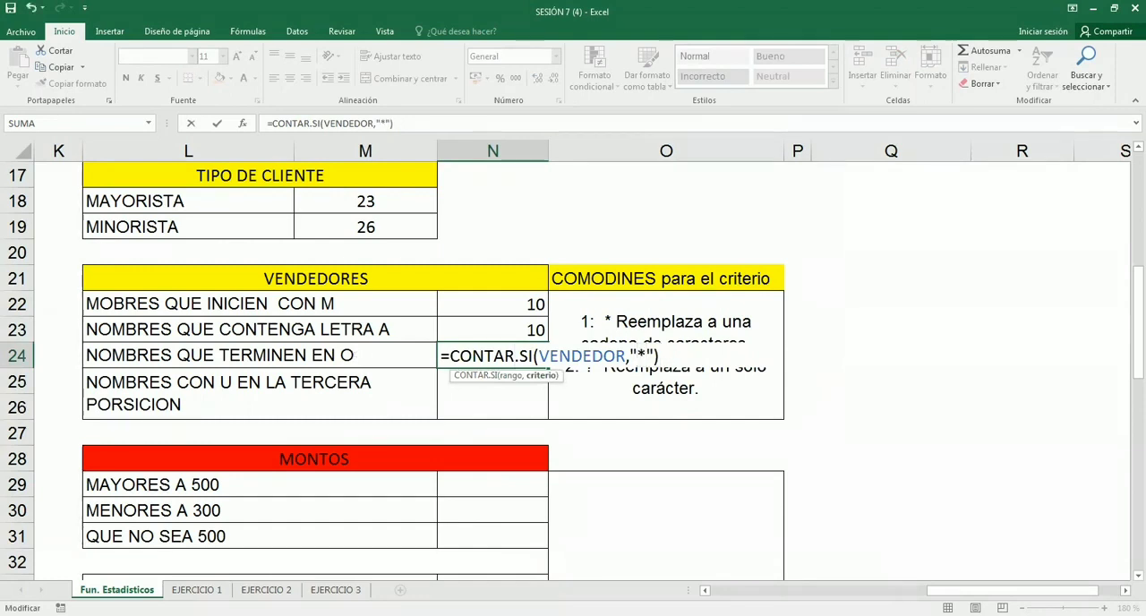
text(O)
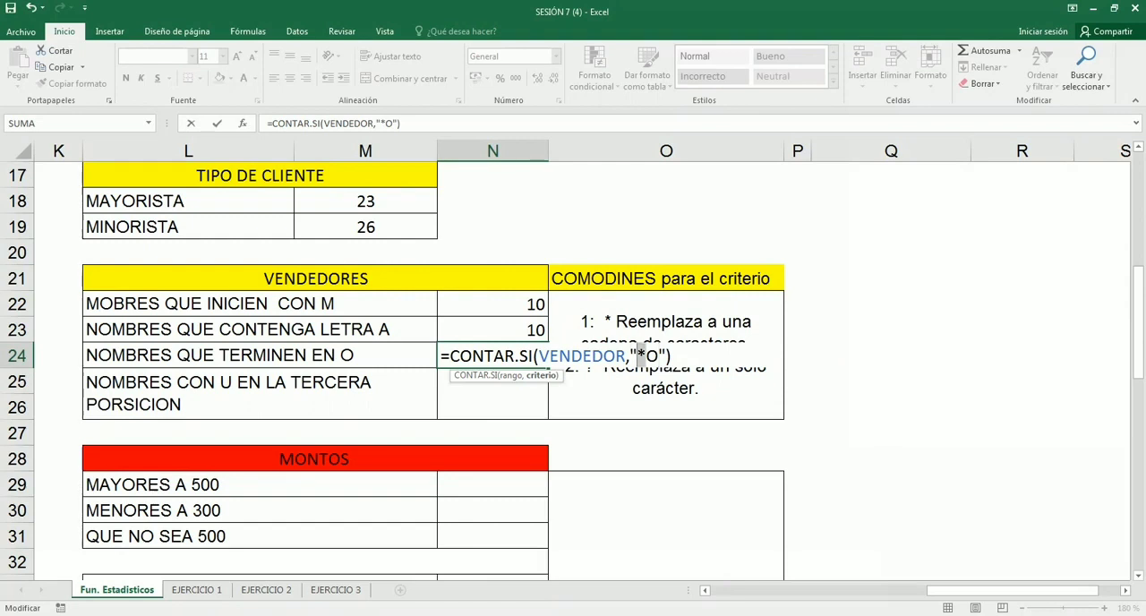
key(Return)
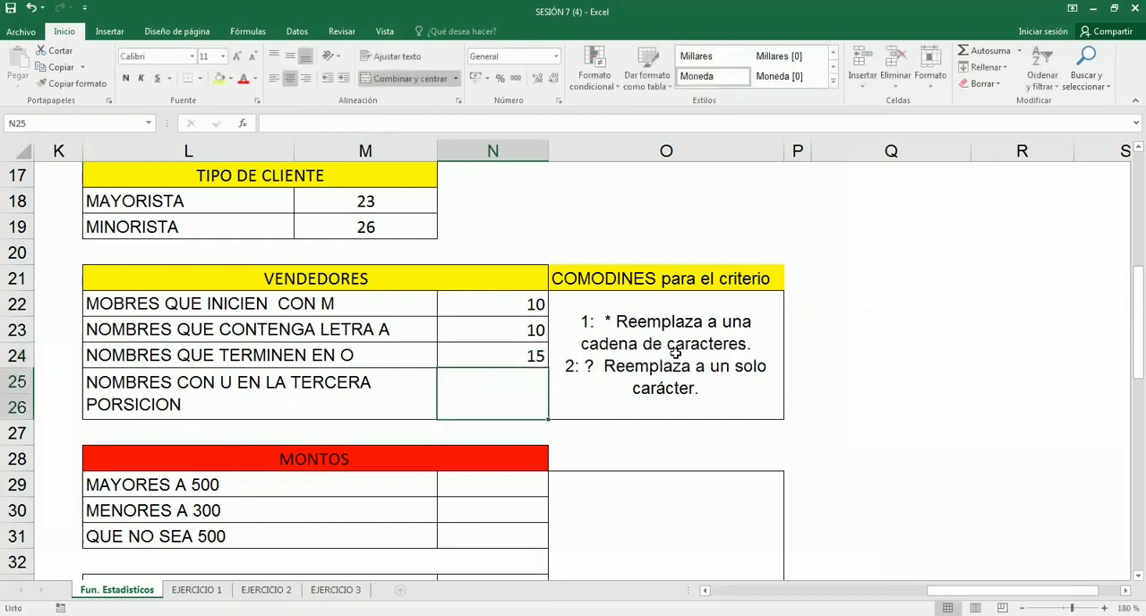
click(523, 333)
key(Delete)
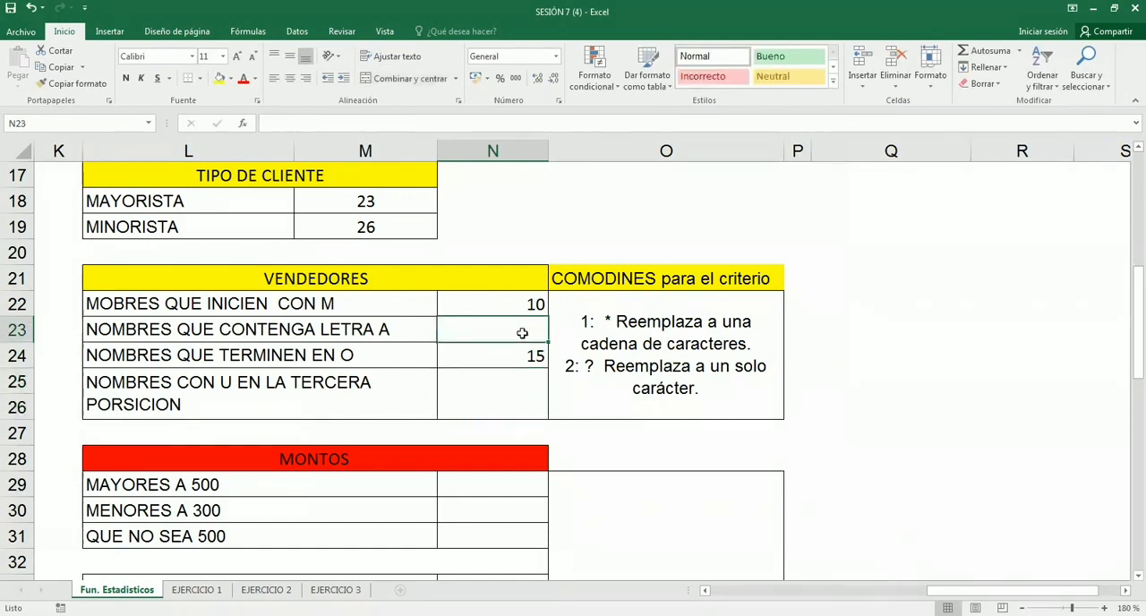
- Open the CONTAR.SI formula in N24 for editing
click(494, 361)
click(404, 123)
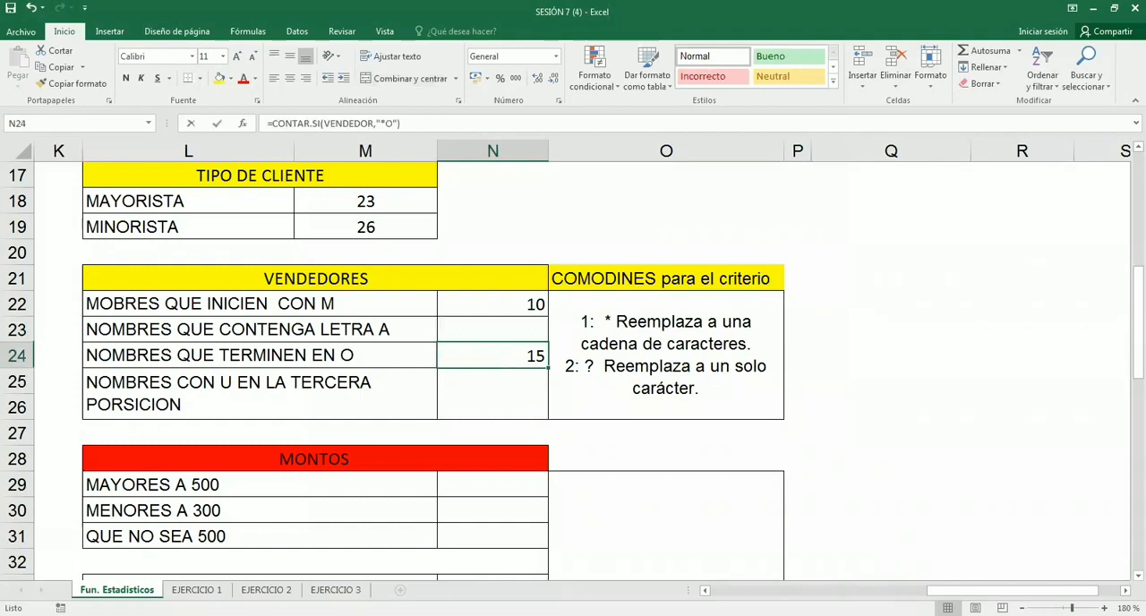
key(F2)
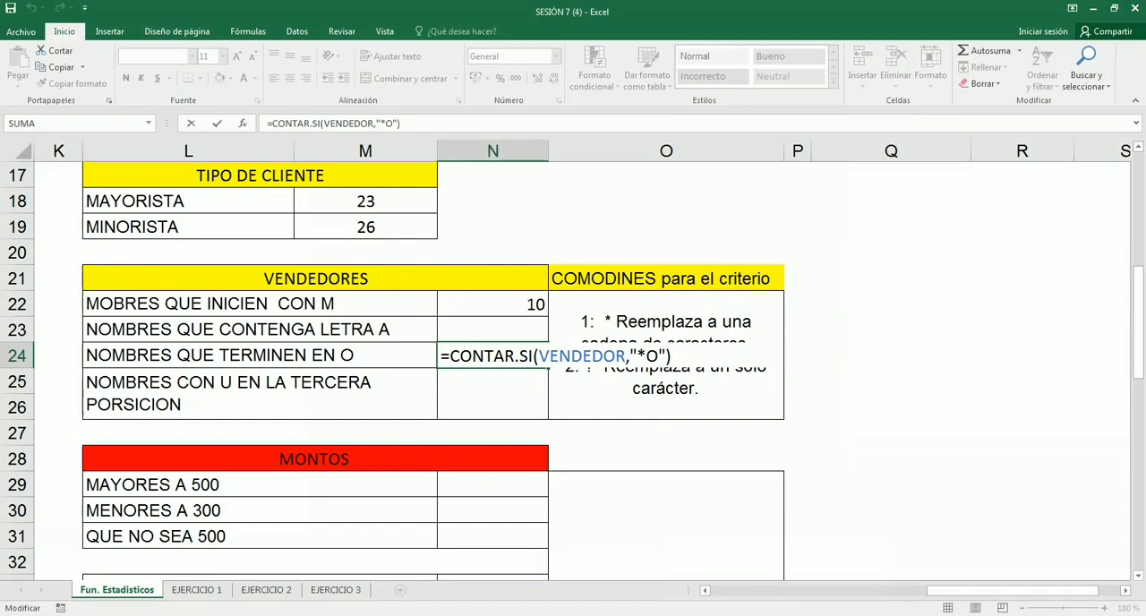
- Highlight the CONTAR.SI expression in N24 and commit the formula
double_click(676, 355)
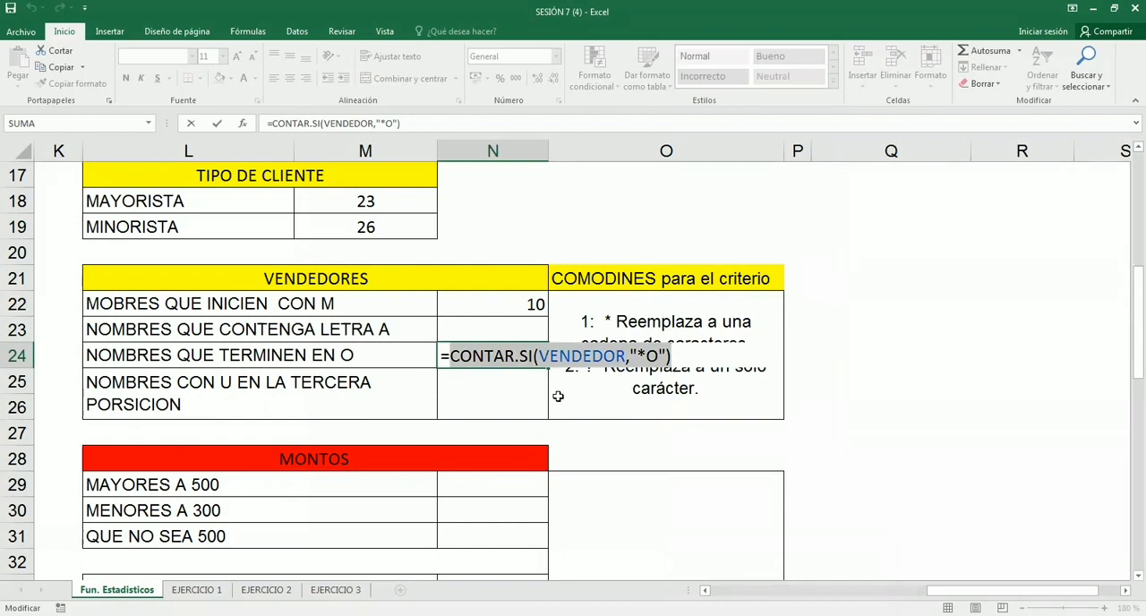
key(Return)
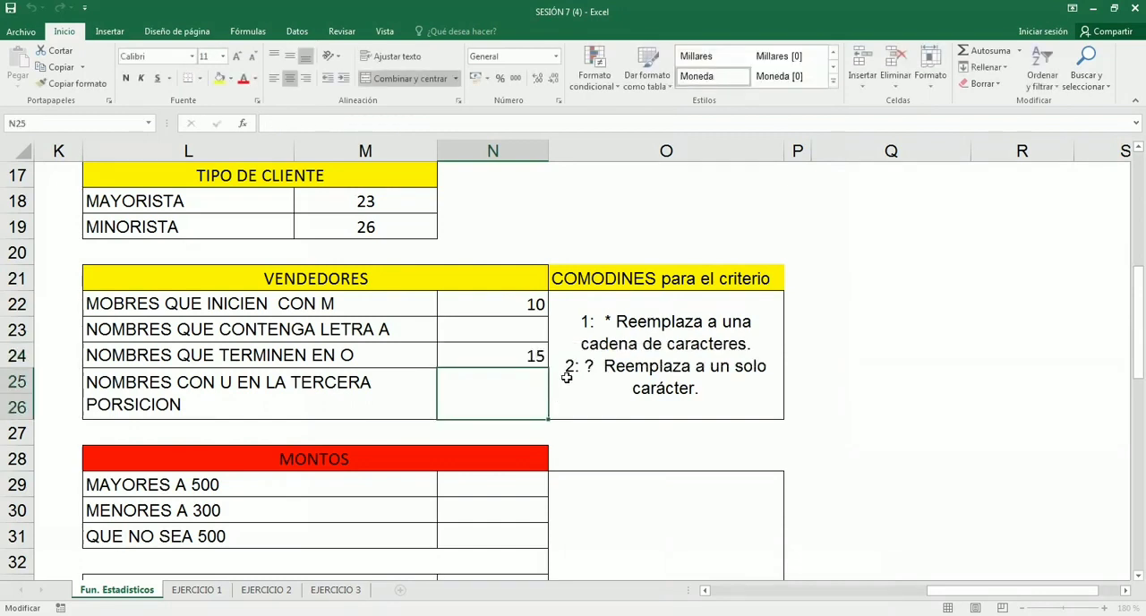
click(527, 355)
click(520, 251)
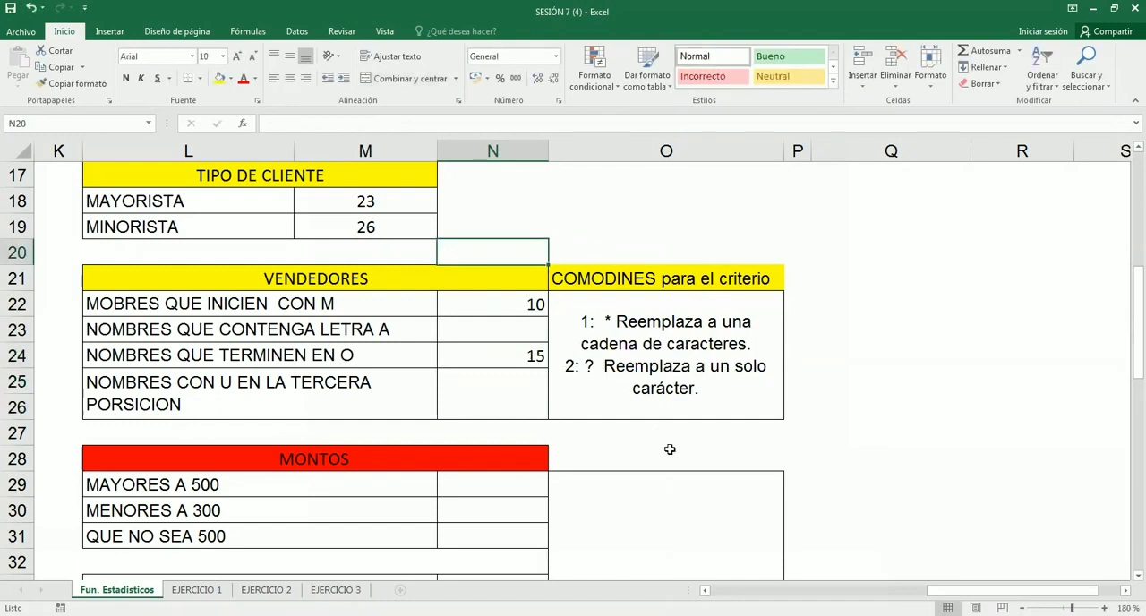
click(620, 442)
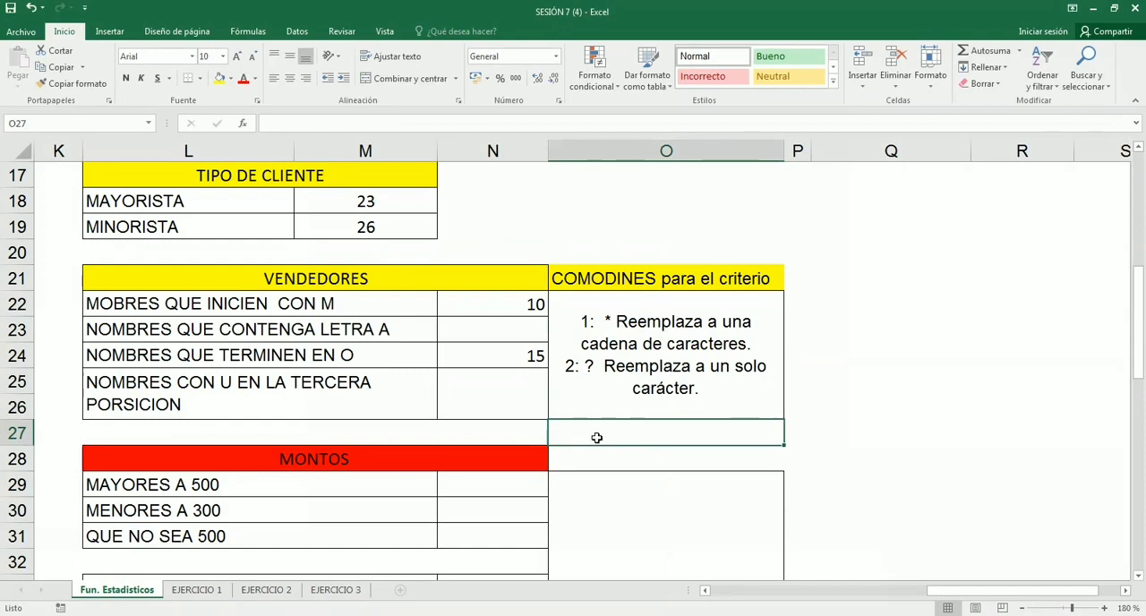
- Reopen the N24 formula, highlight its "*O" criterion for review, and commit the formula
click(508, 359)
double_click(508, 359)
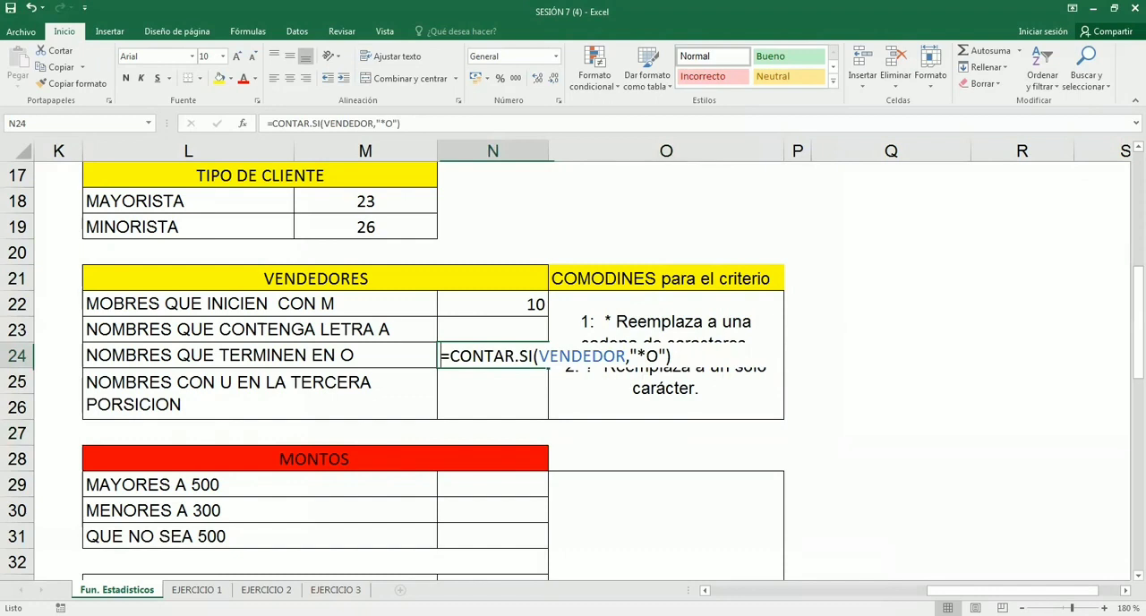
drag(631, 356, 666, 356)
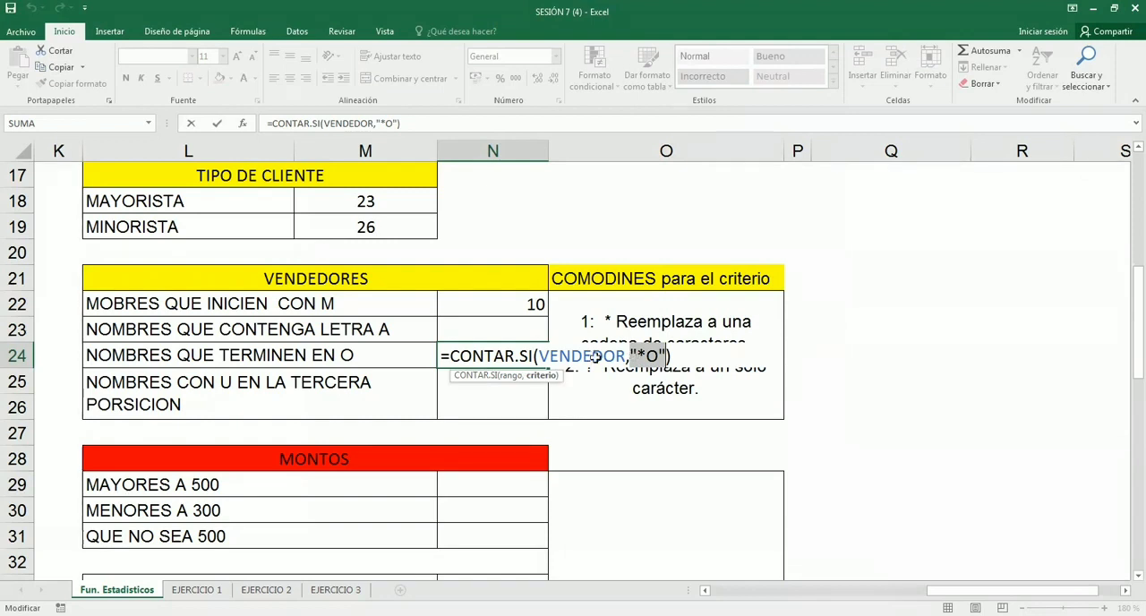
key(Left)
key(Left)
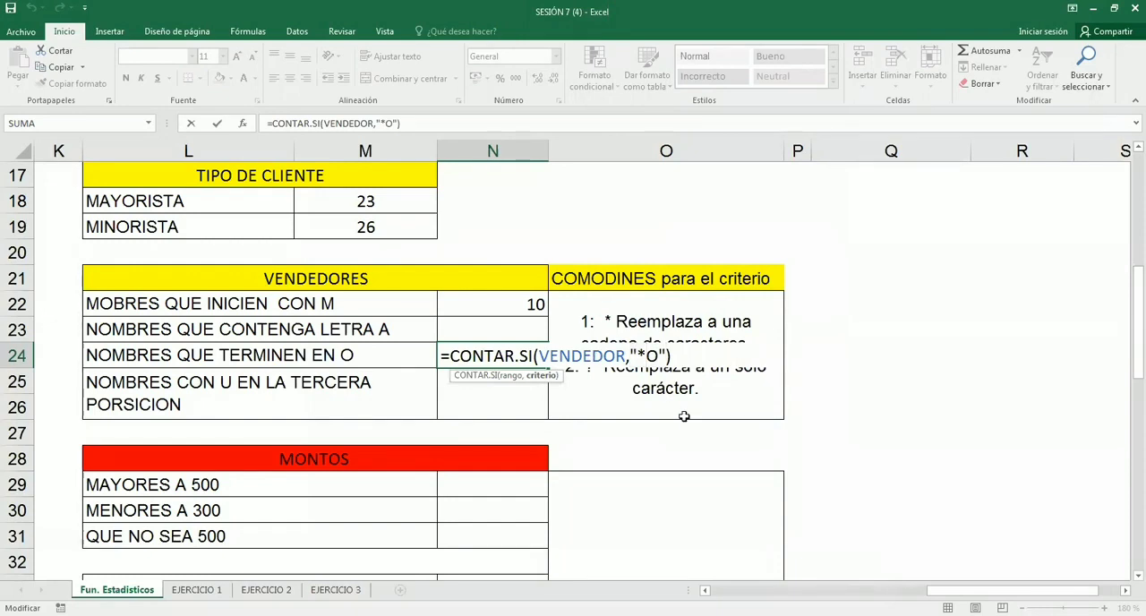
key(Return)
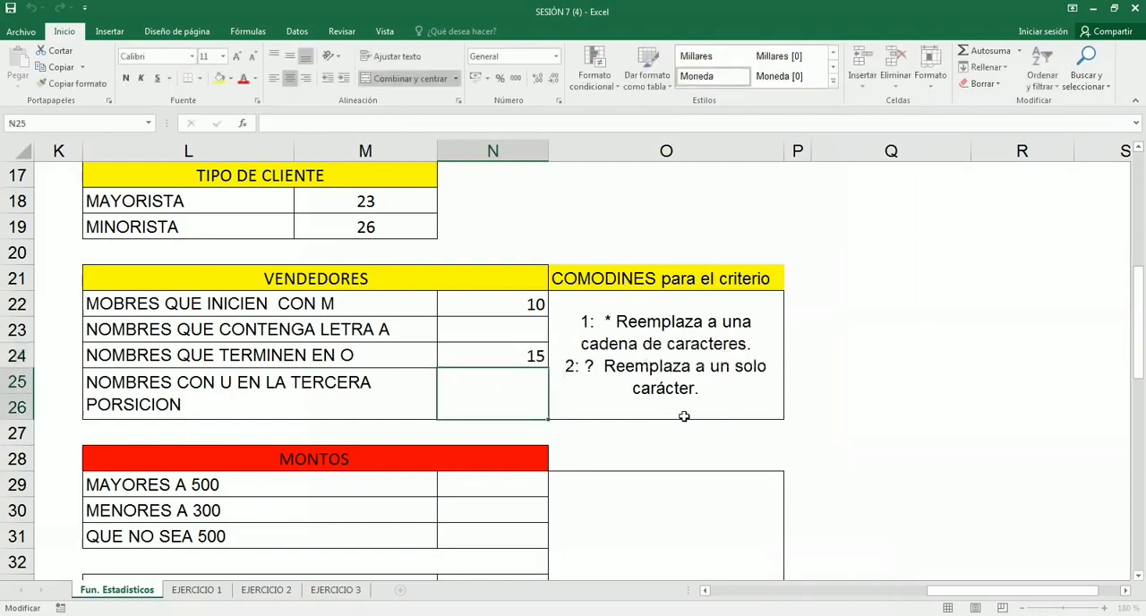
click(522, 330)
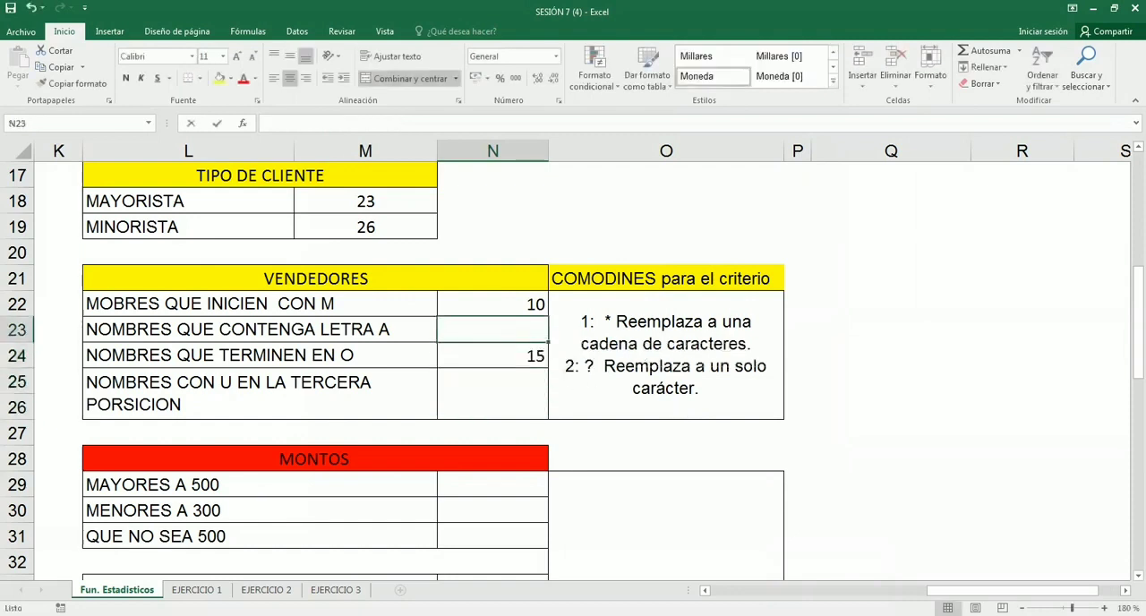
double_click(521, 329)
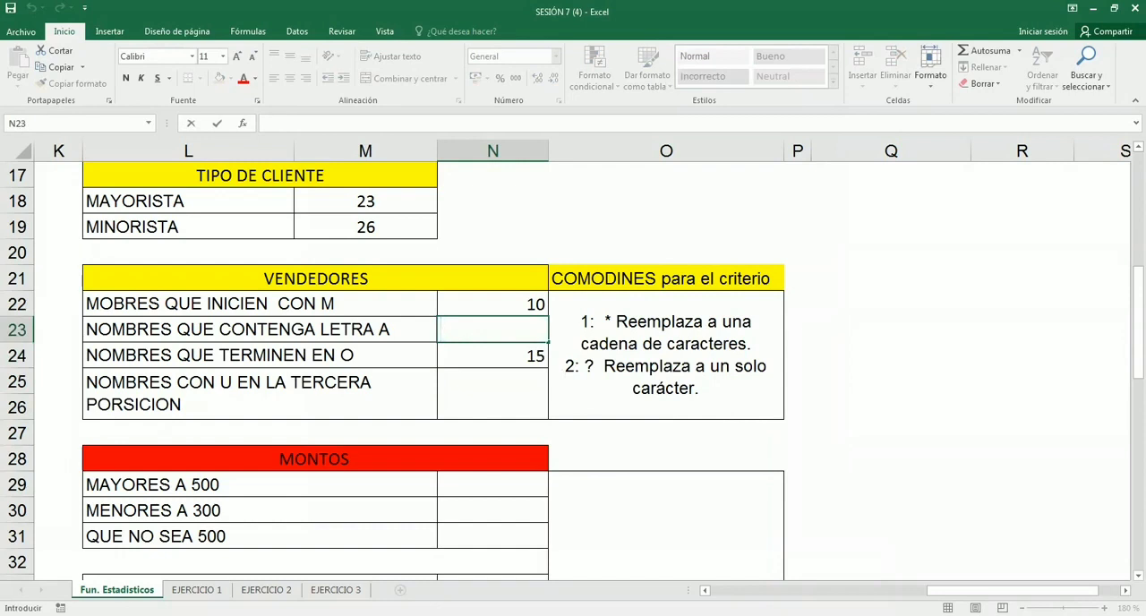
key(F2)
text(=)
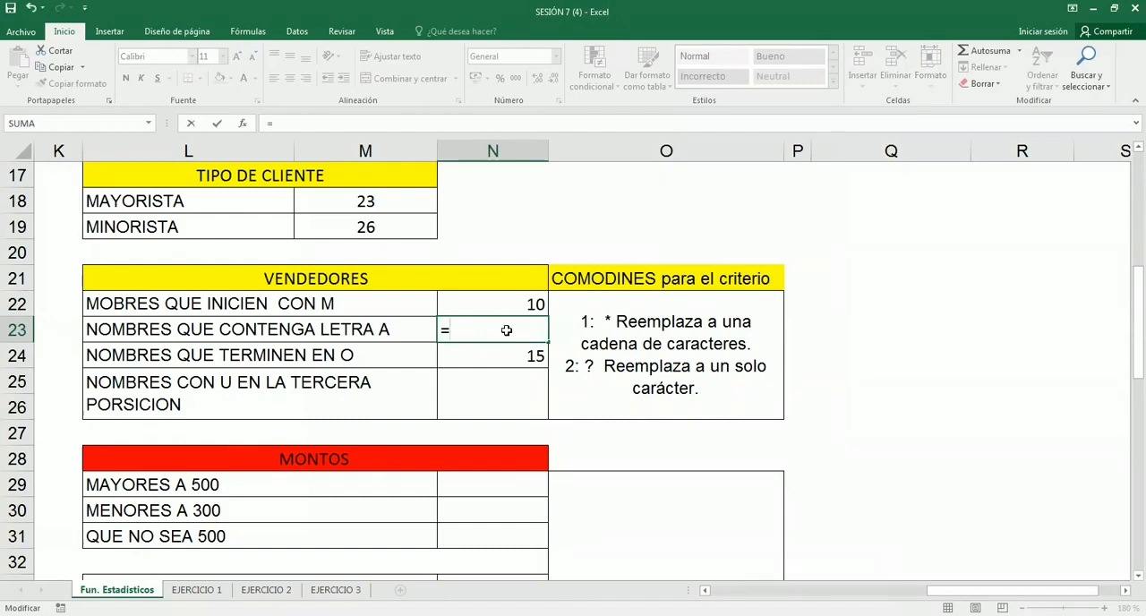
key(Escape)
- Copy the N22 formula down to N23 and clear the text inside the copied criterion's quotes
click(533, 309)
drag(547, 316, 519, 331)
double_click(519, 331)
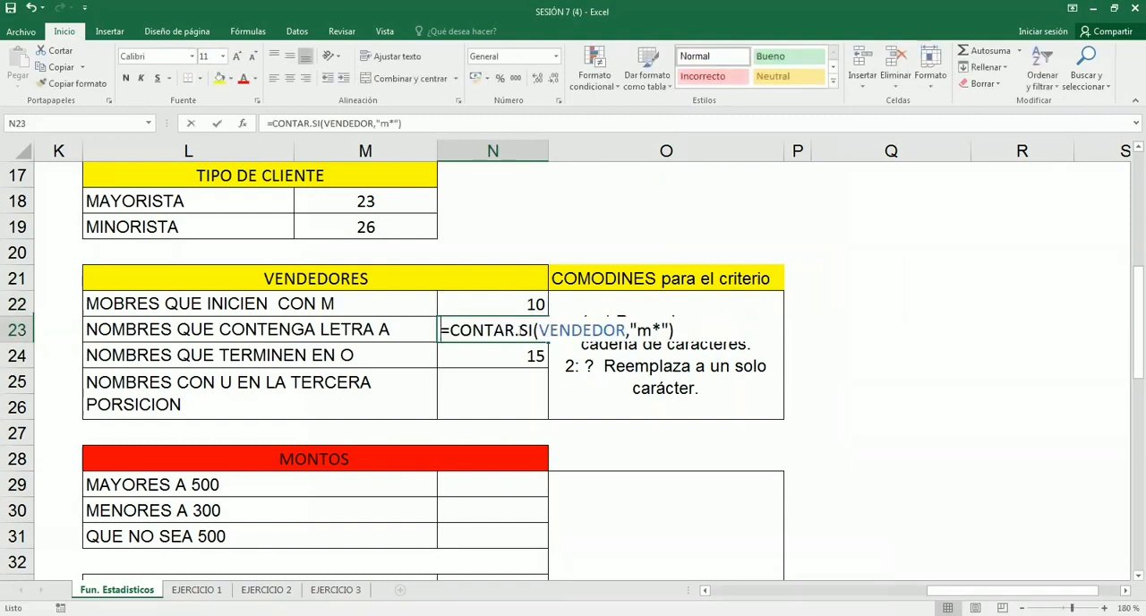
key(BackSpace)
key(BackSpace)
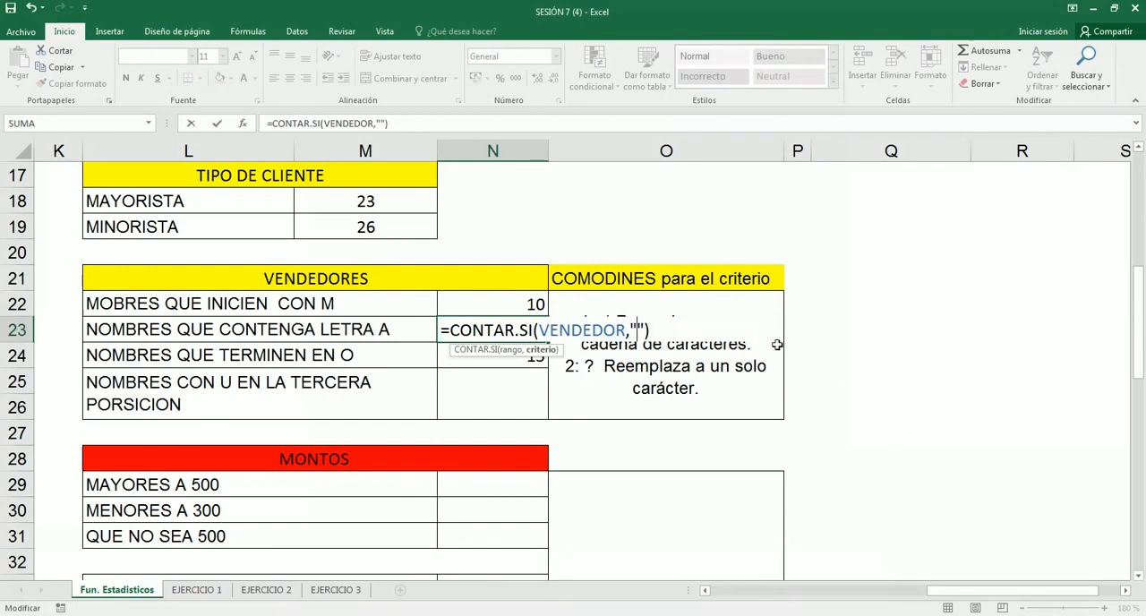
- Enter *a* between the quotes of the N23 criterion to count names containing the letter A
scroll(687, 479, down, 1)
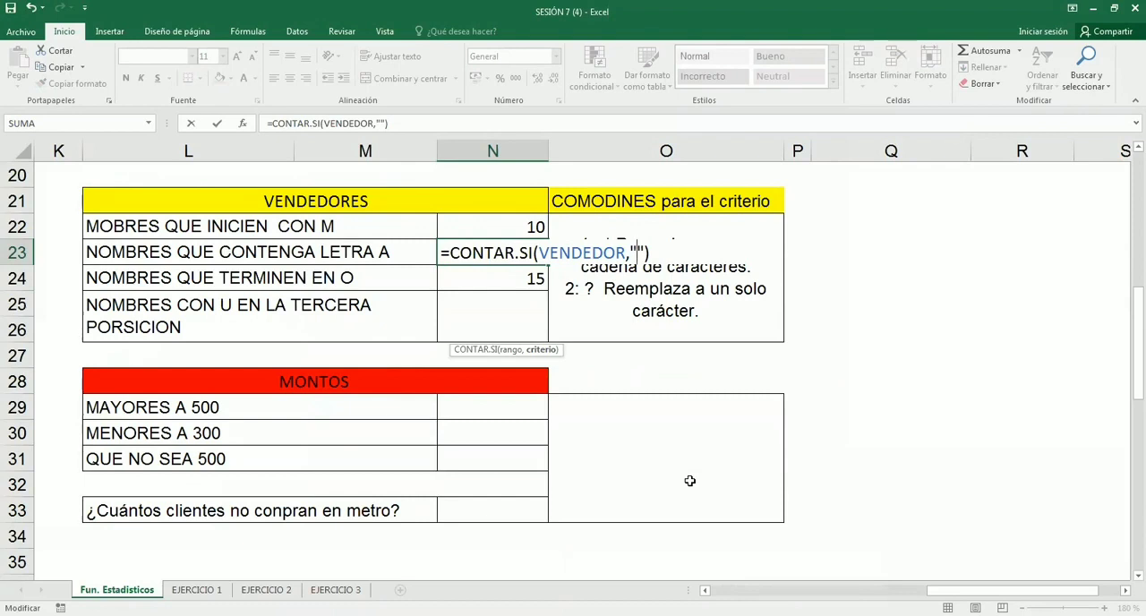
text(*a)
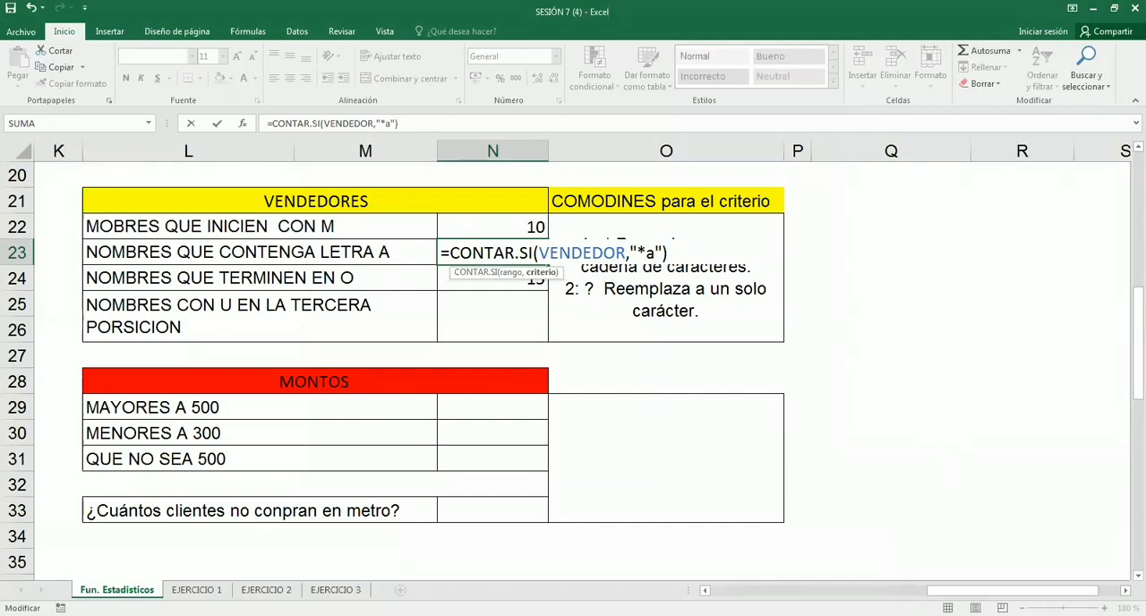
key(BackSpace)
key(BackSpace)
text(a*)
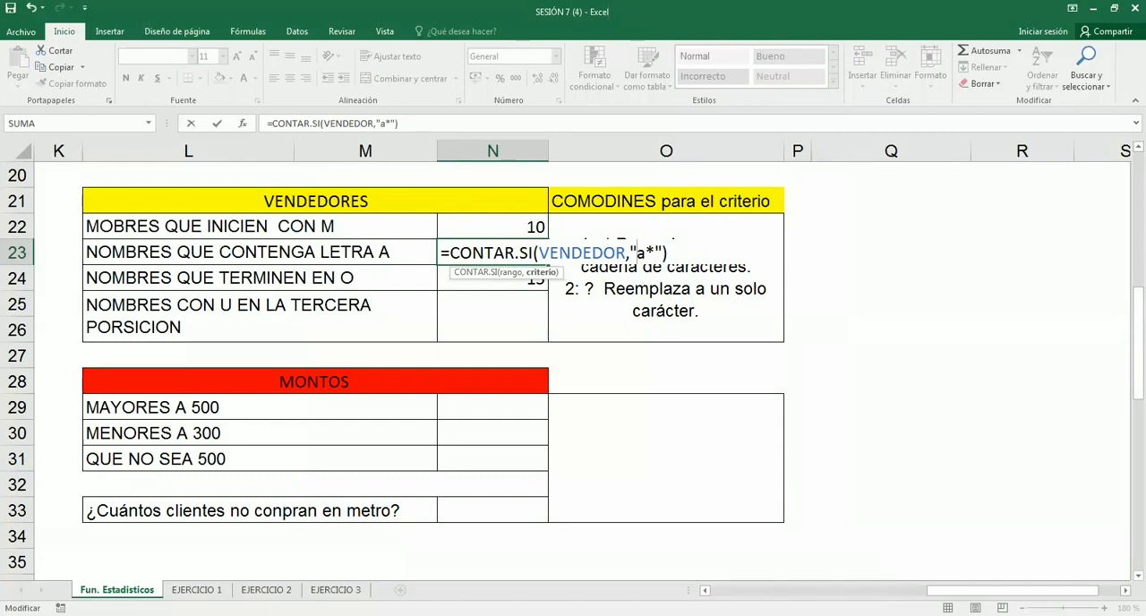
text(*)
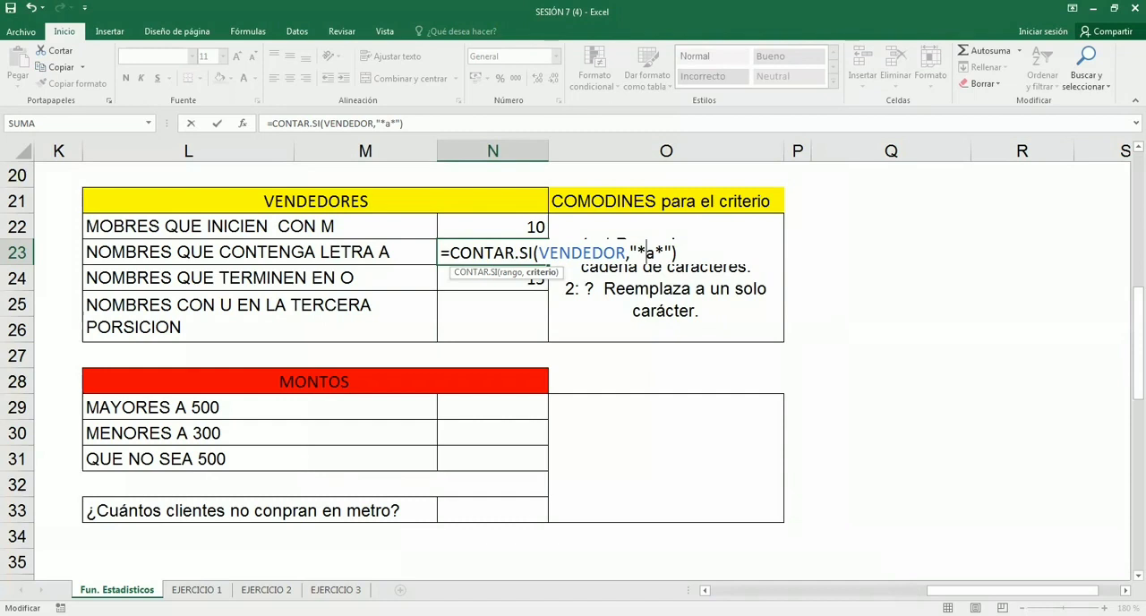
- Highlight the asterisks and the letter a within the N23 criterion, and commit the formula
key(shift+Left)
key(shift+Right)
key(shift+Right)
key(Right)
key(shift+Right)
key(shift+Left)
key(shift+Left)
click(646, 252)
drag(646, 252, 665, 252)
drag(654, 250, 638, 252)
drag(655, 253, 665, 251)
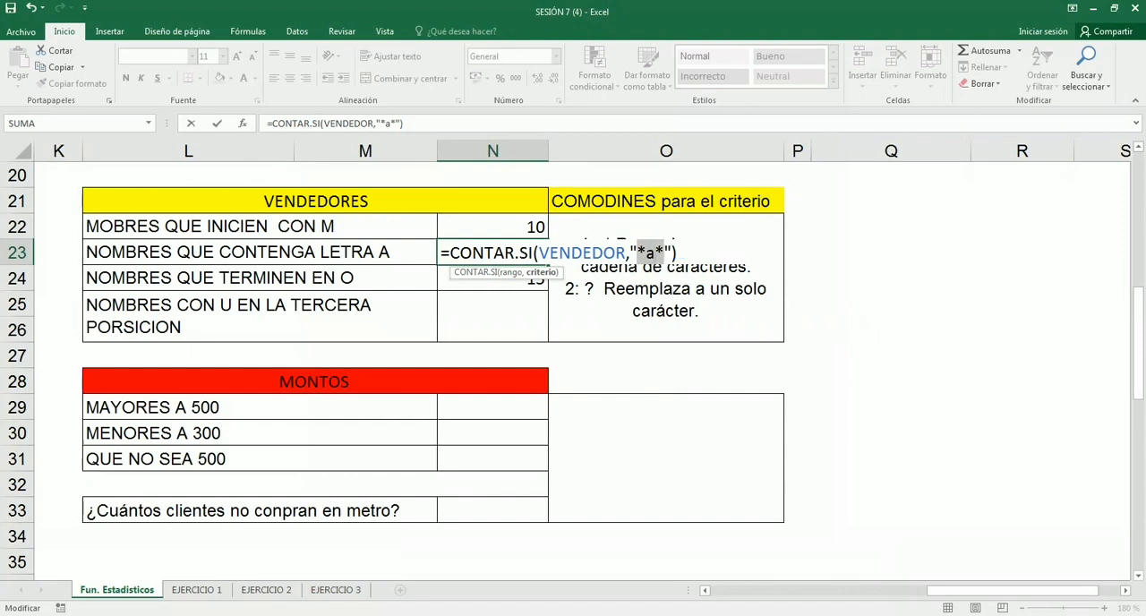
key(Return)
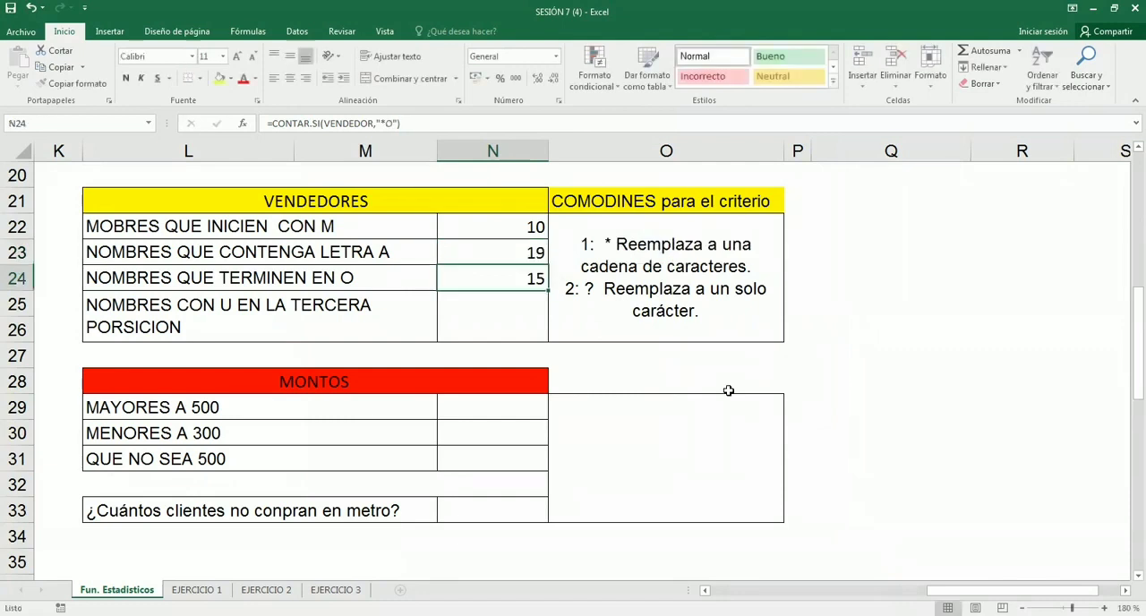
- Review the "*a*" criterion in the N23 formula and close the cell
key(Up)
key(F2)
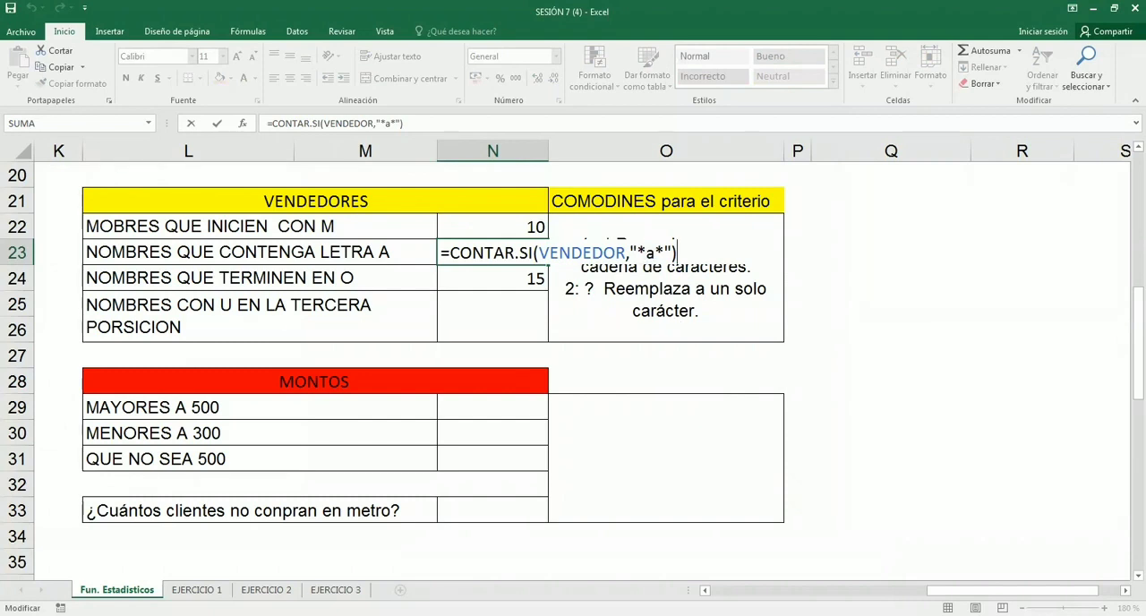
key(Left)
key(Left)
key(Left)
key(Left)
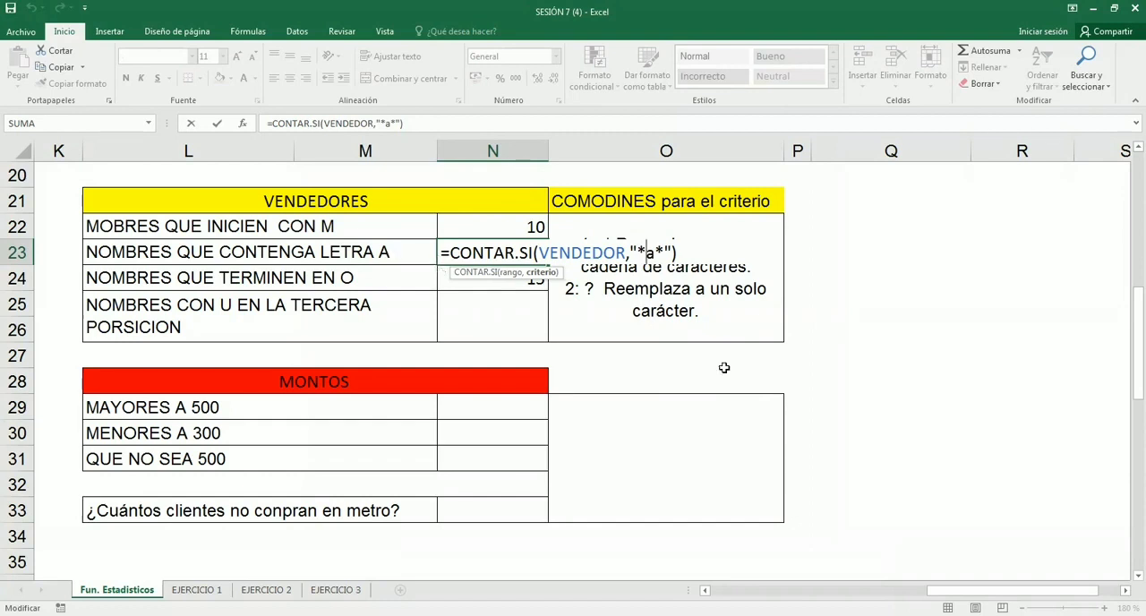
key(Return)
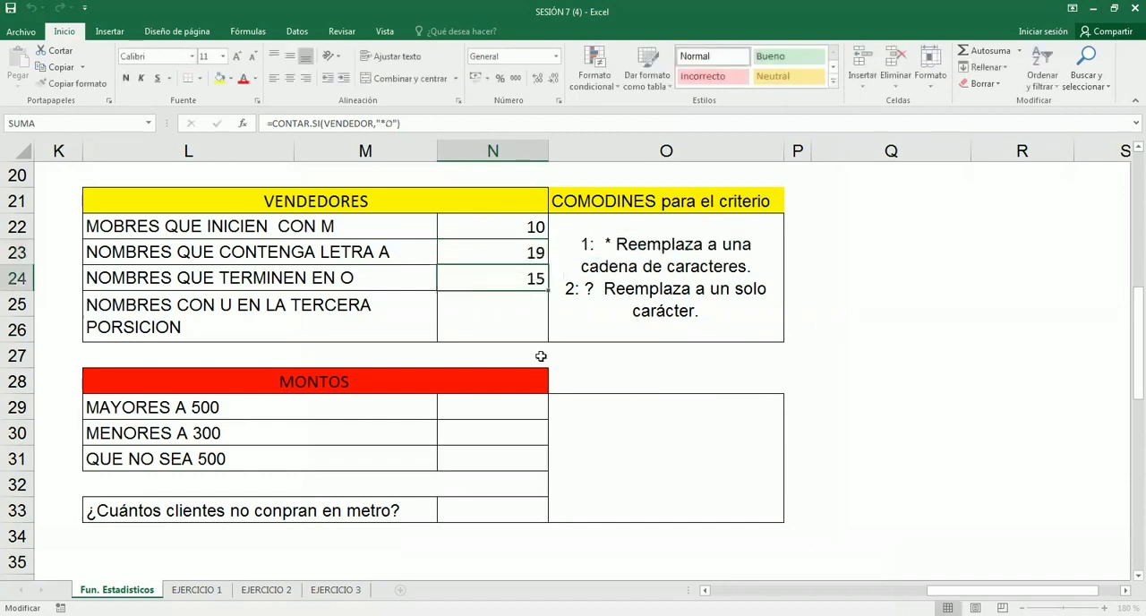
- Start a CONTAR.SI formula in the merged cell N25 with VENDEDOR as its range
click(495, 310)
scroll(495, 310, down, 1)
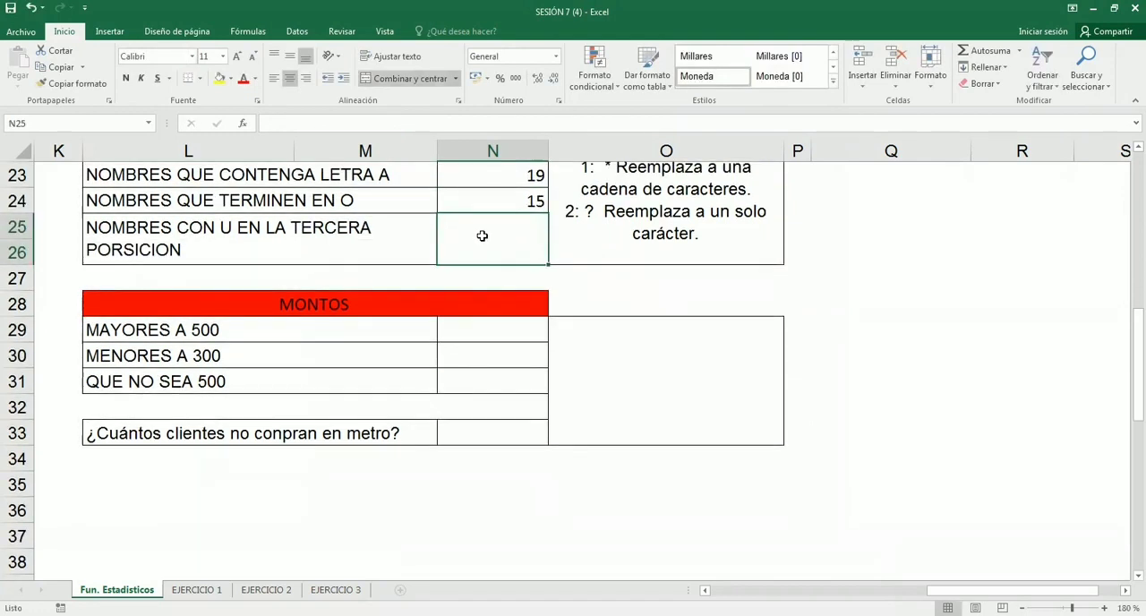
text(=)
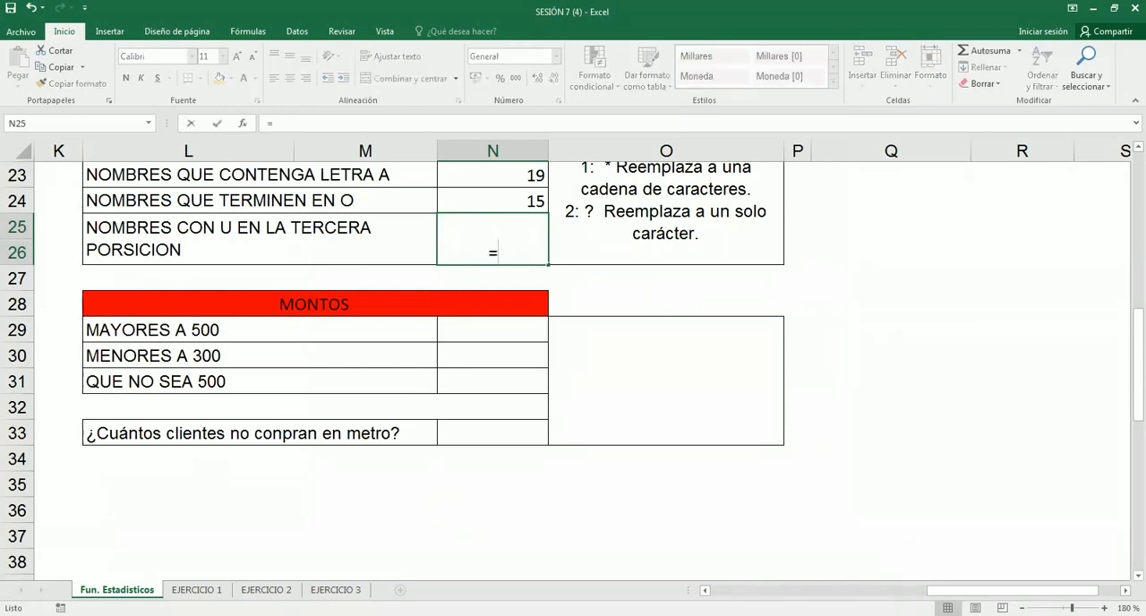
text(con)
key(Down)
key(Down)
key(Down)
key(Down)
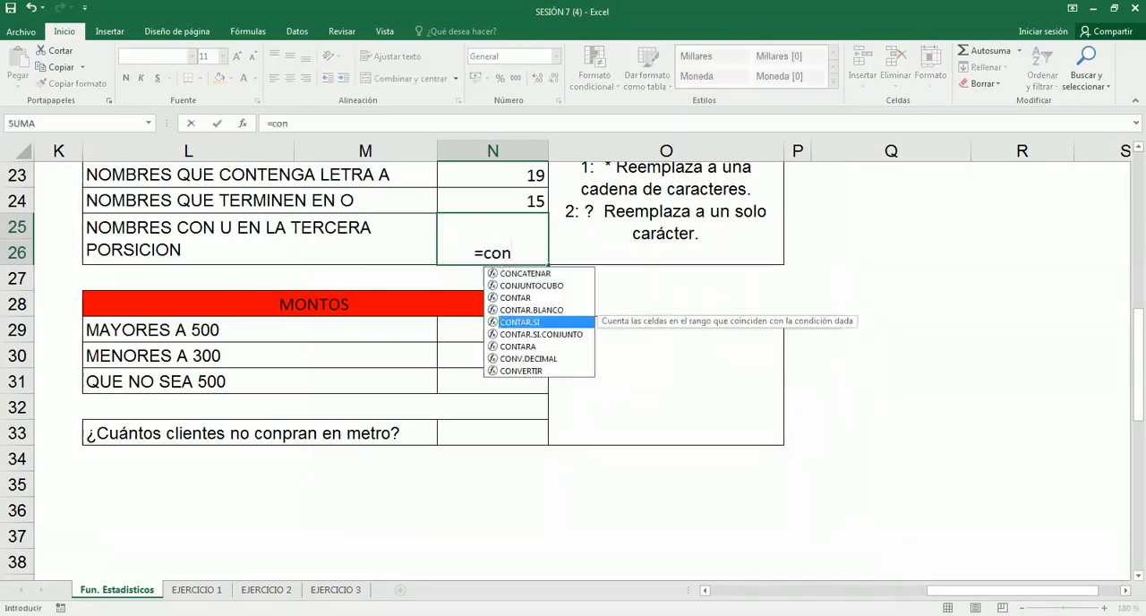
key(Tab)
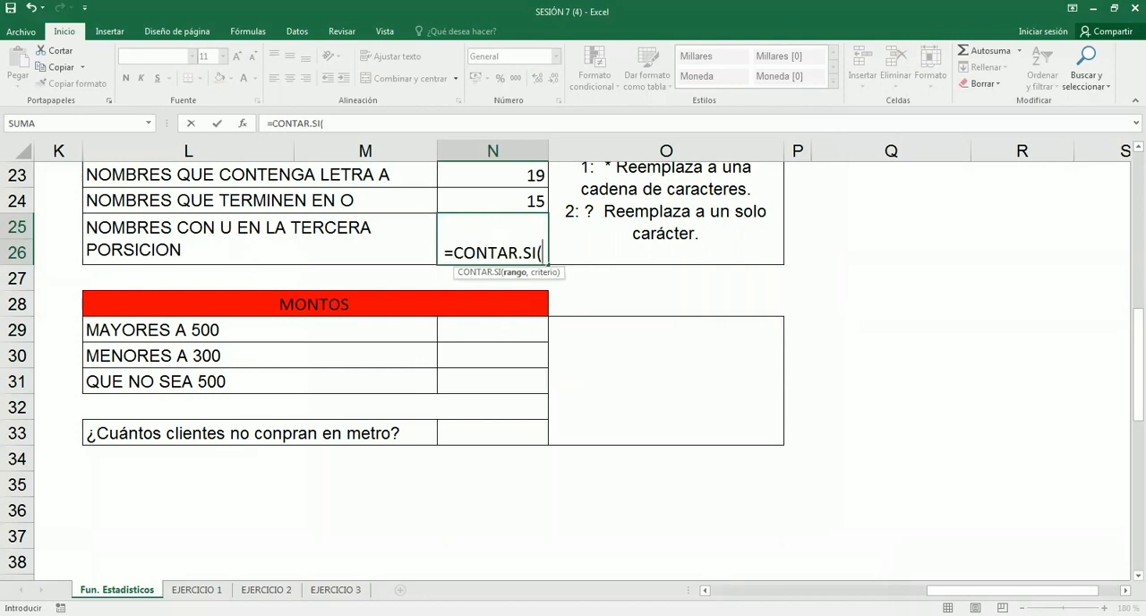
text(ven)
key(Tab)
text(,)
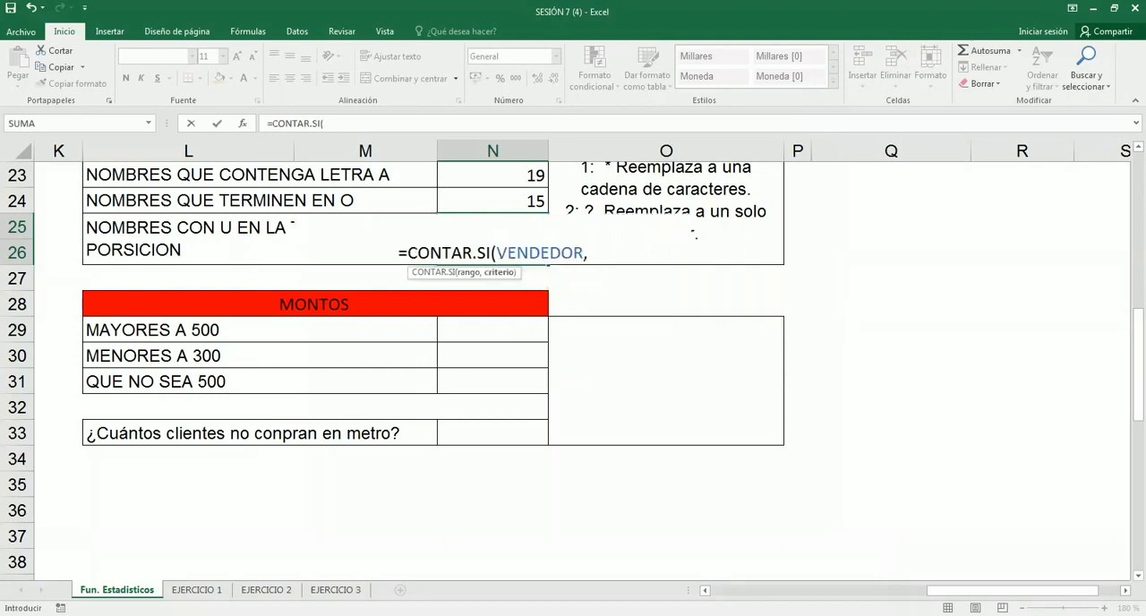
text(")
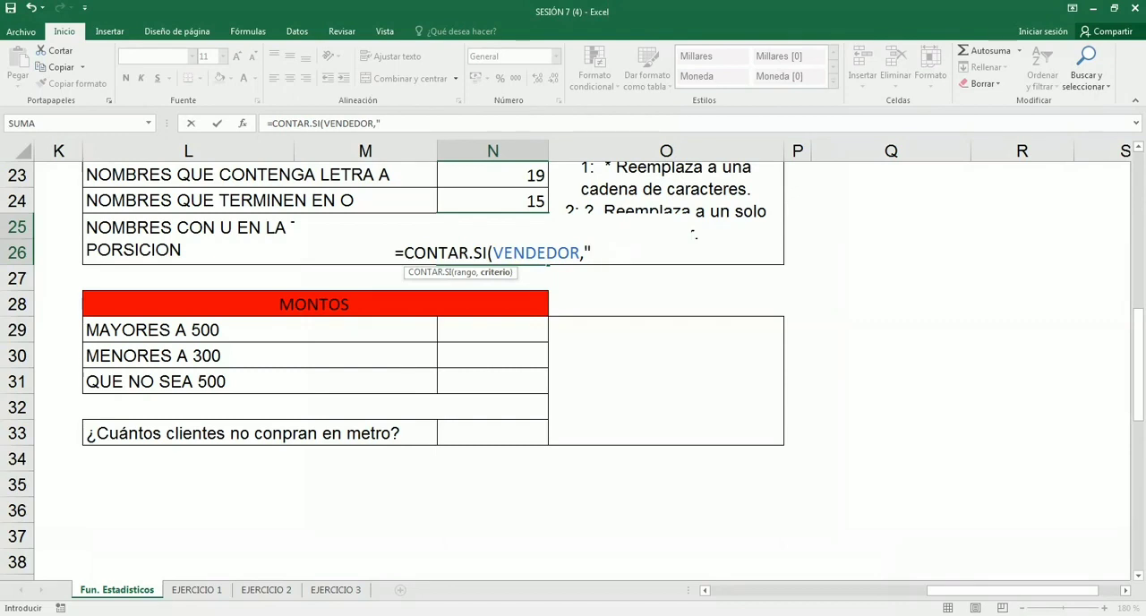
- Begin the criterion of the N25 formula with an opening quotation mark and a capital U
key(F2)
text(u)
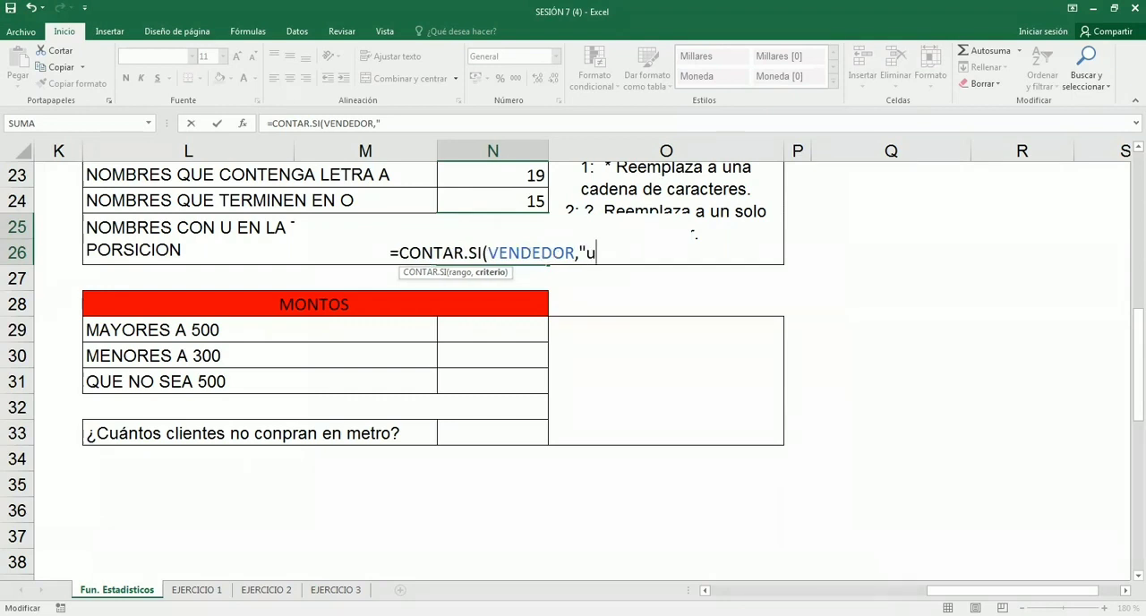
key(BackSpace)
text(U)
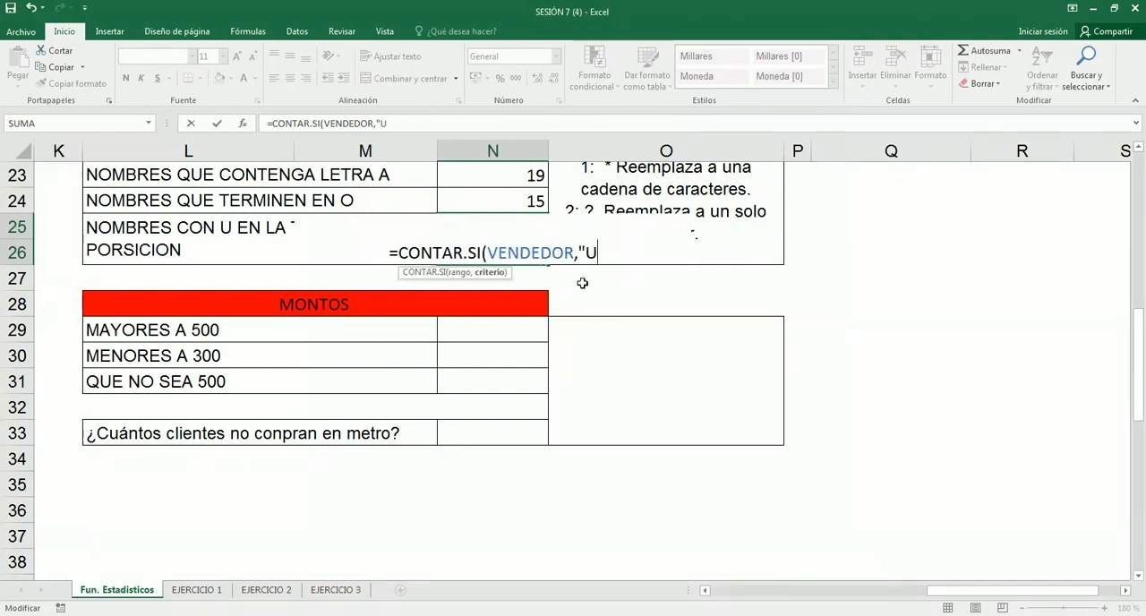
- Insert two ? wildcards before the U in the N25 criterion to place it in third position
double_click(589, 254)
key(Right)
text(?)
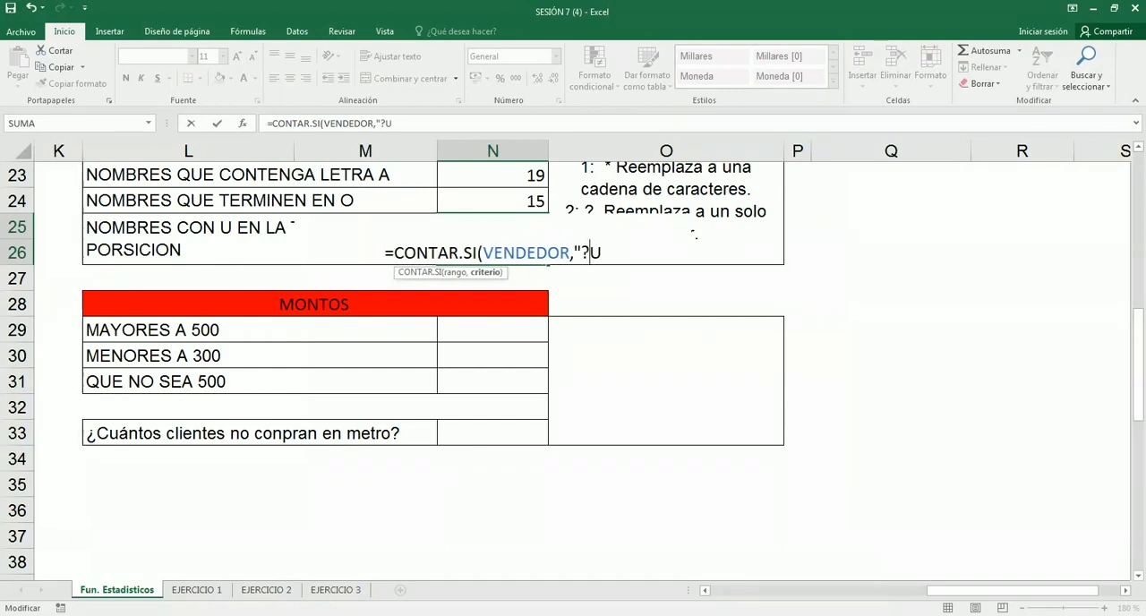
key(shift+Left)
key(Right)
text(?)
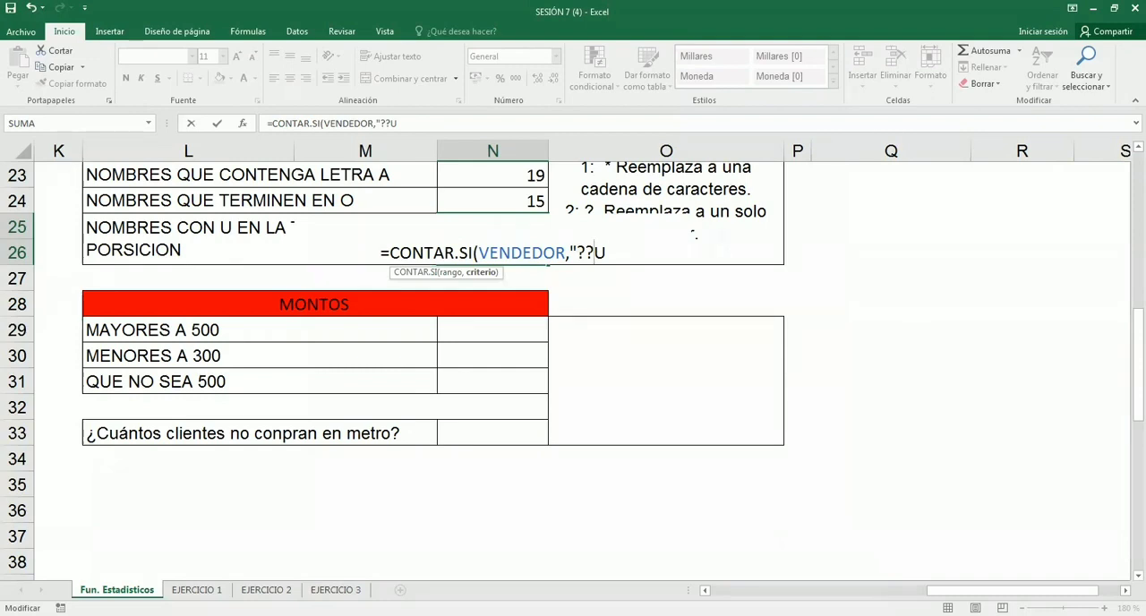
- Add a * wildcard after the U, completing the N25 formula as =CONTAR.SI(VENDEDOR,"??U*")
key(Left)
key(Right)
key(shift+Right)
click(607, 252)
text(*)
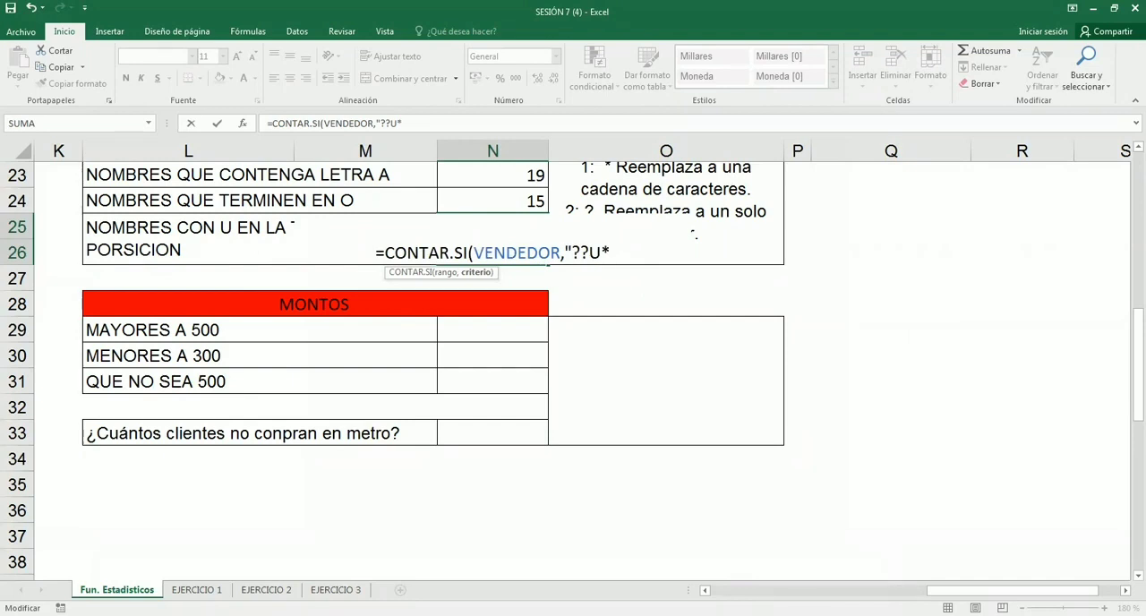
text(")
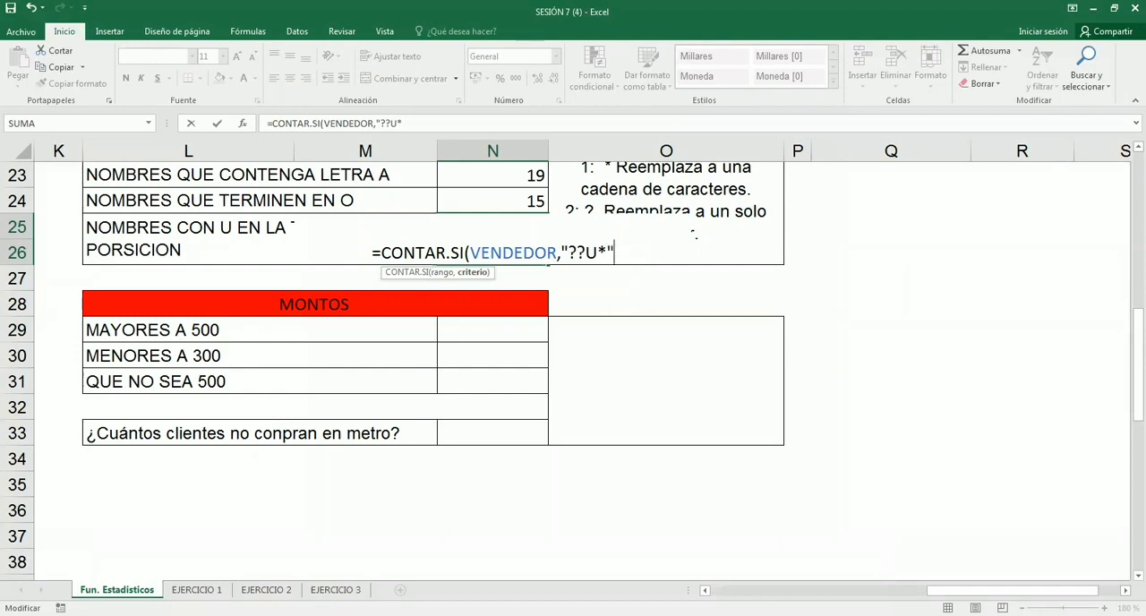
text())
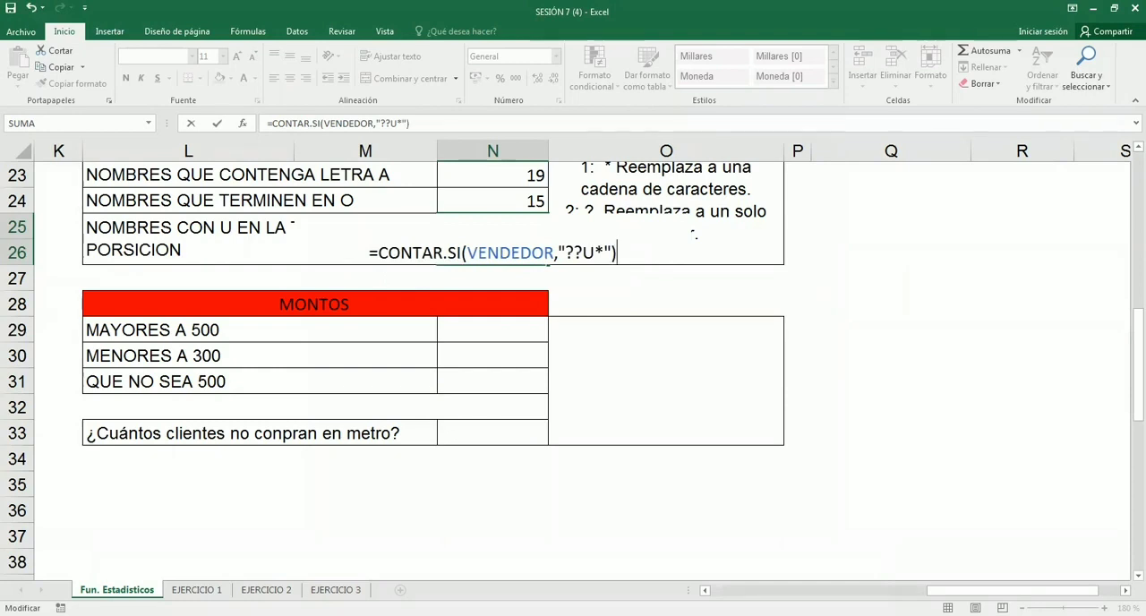
- Confirm the N25 formula and review how its "??U*" criterion and VENDEDOR range count names with U in third position
key(Return)
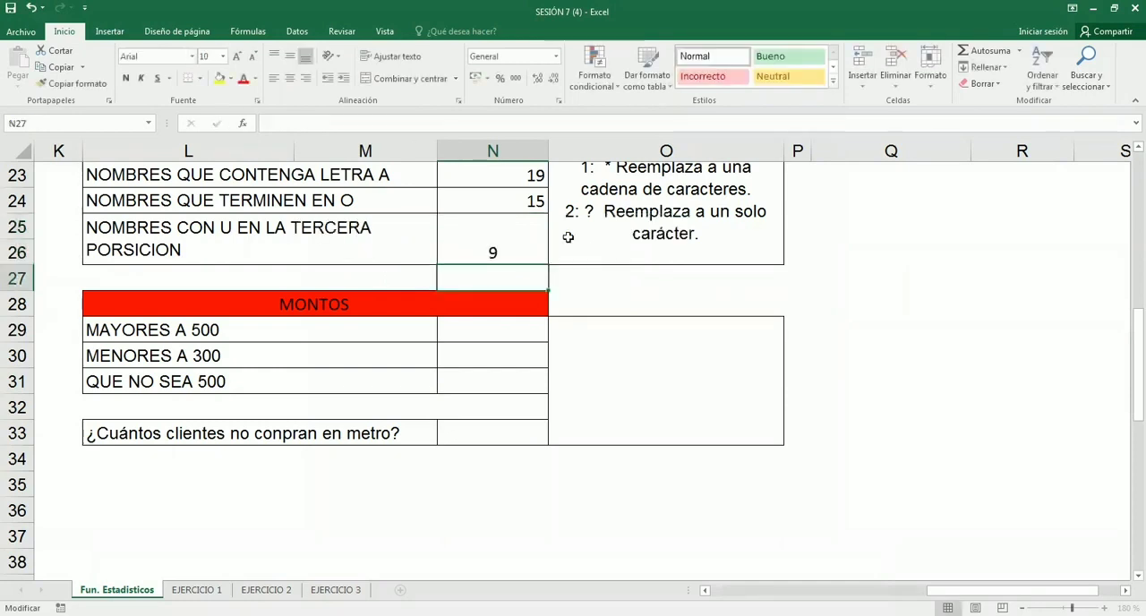
click(528, 237)
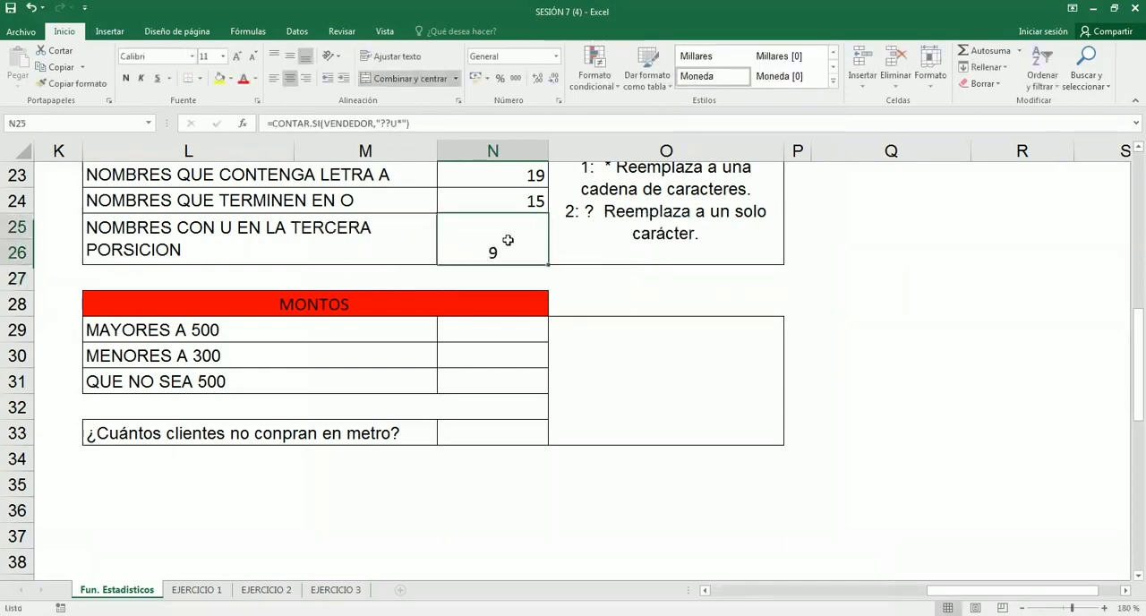
double_click(508, 240)
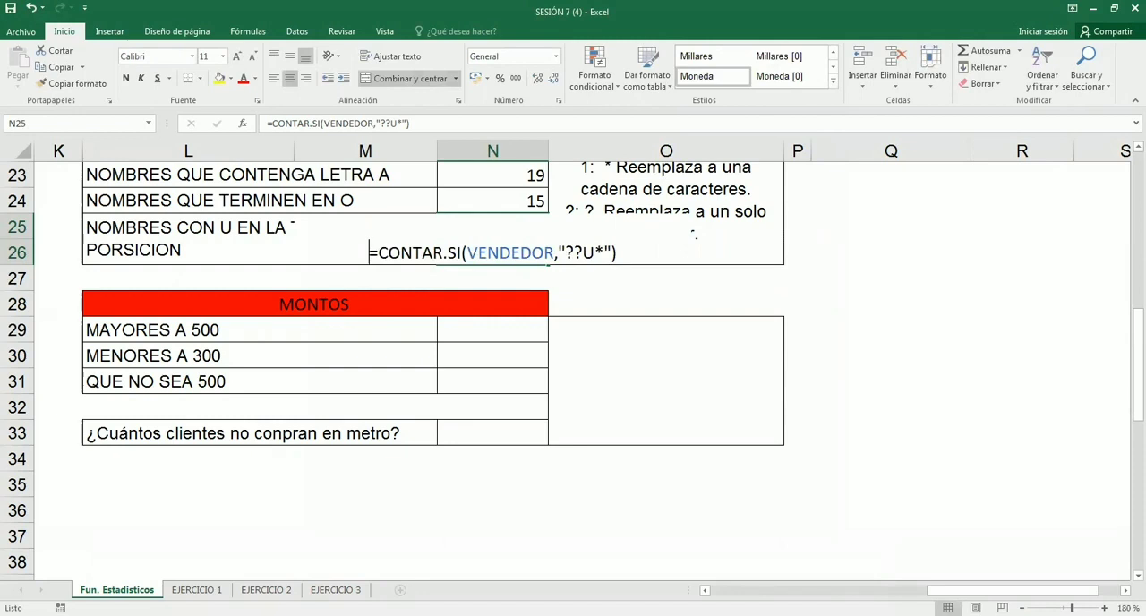
drag(604, 252, 566, 291)
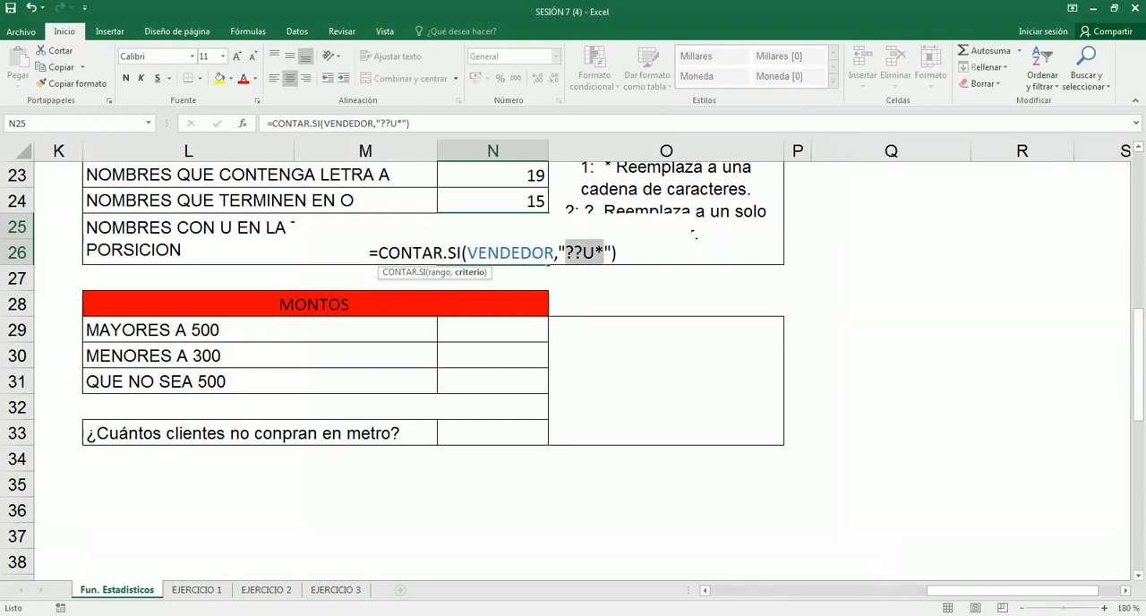
click(610, 252)
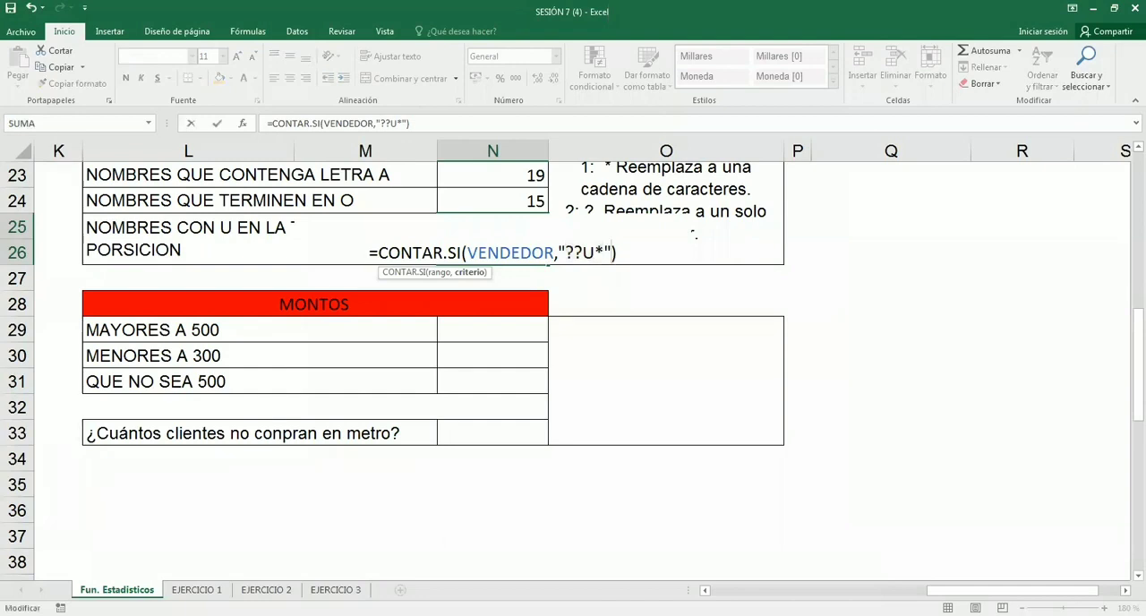
key(Right)
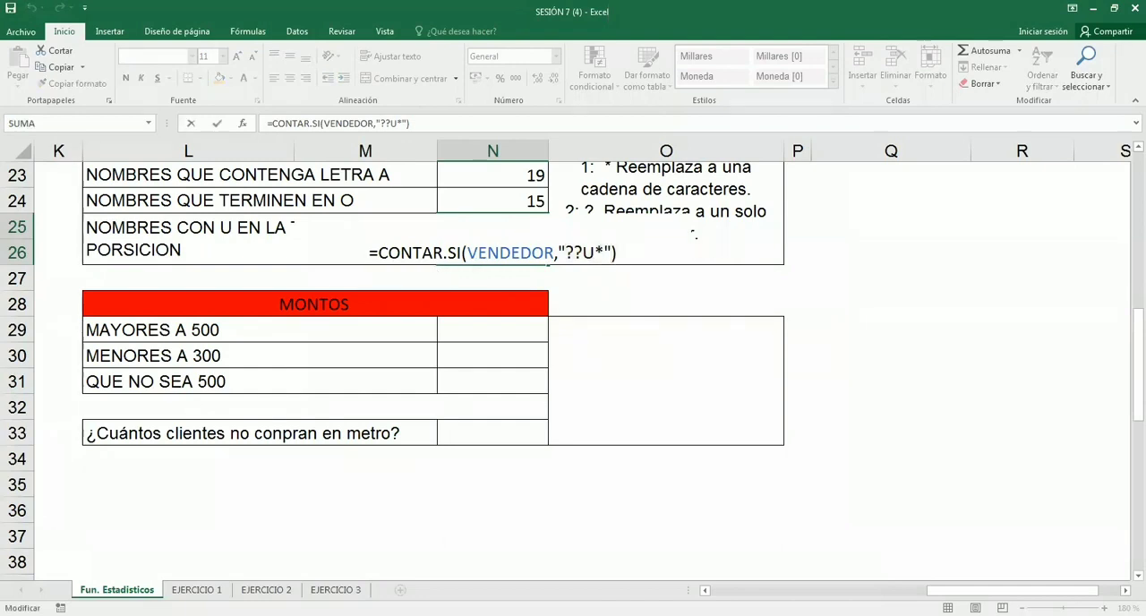
key(Return)
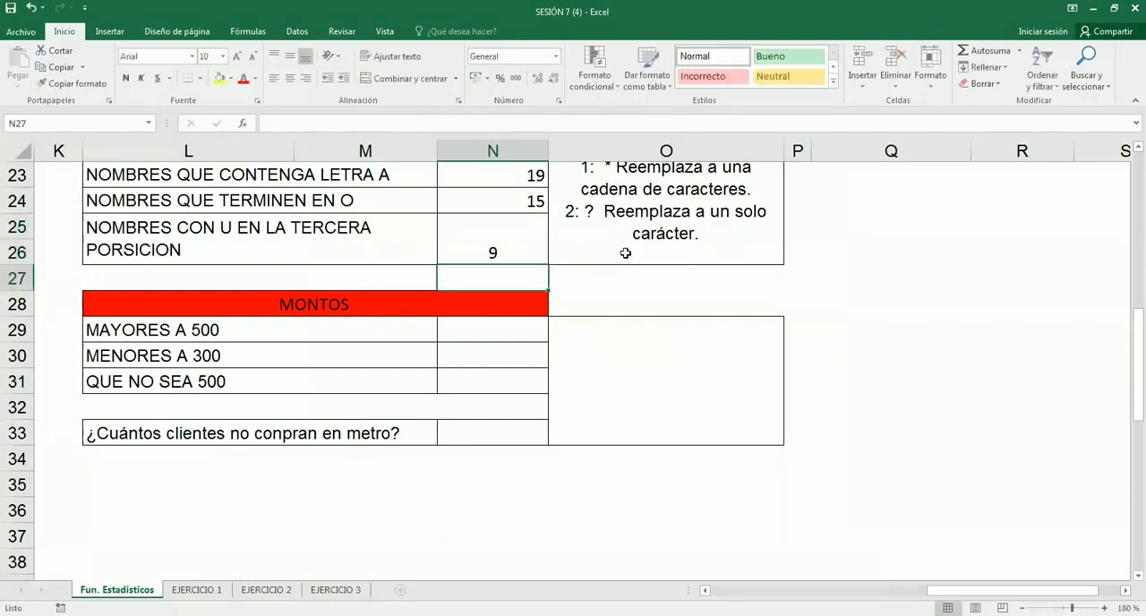
scroll(615, 298, up, 1)
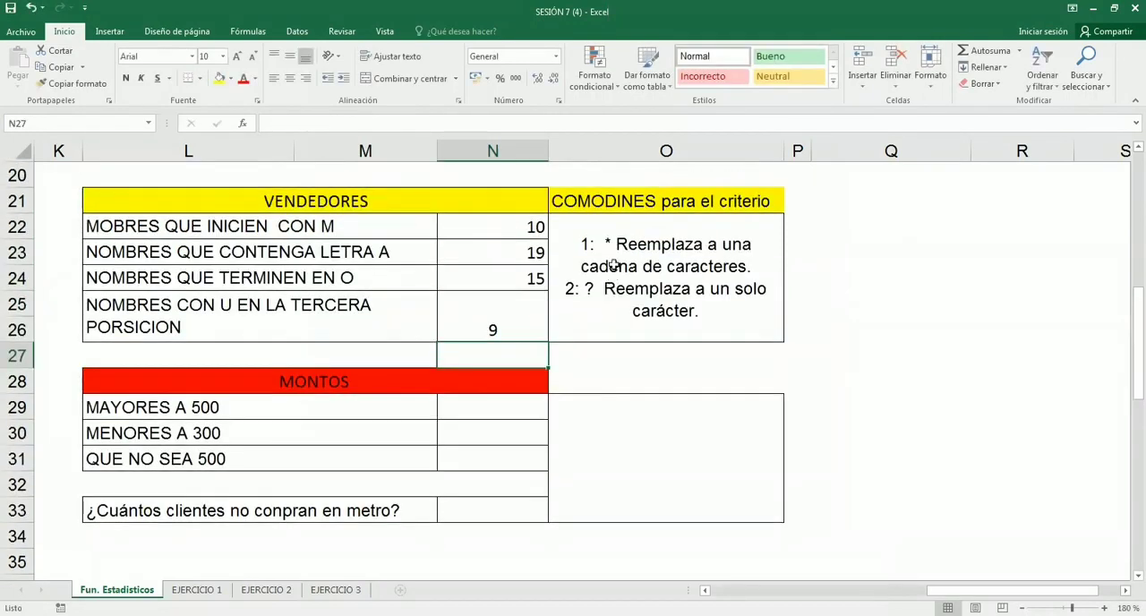
click(491, 322)
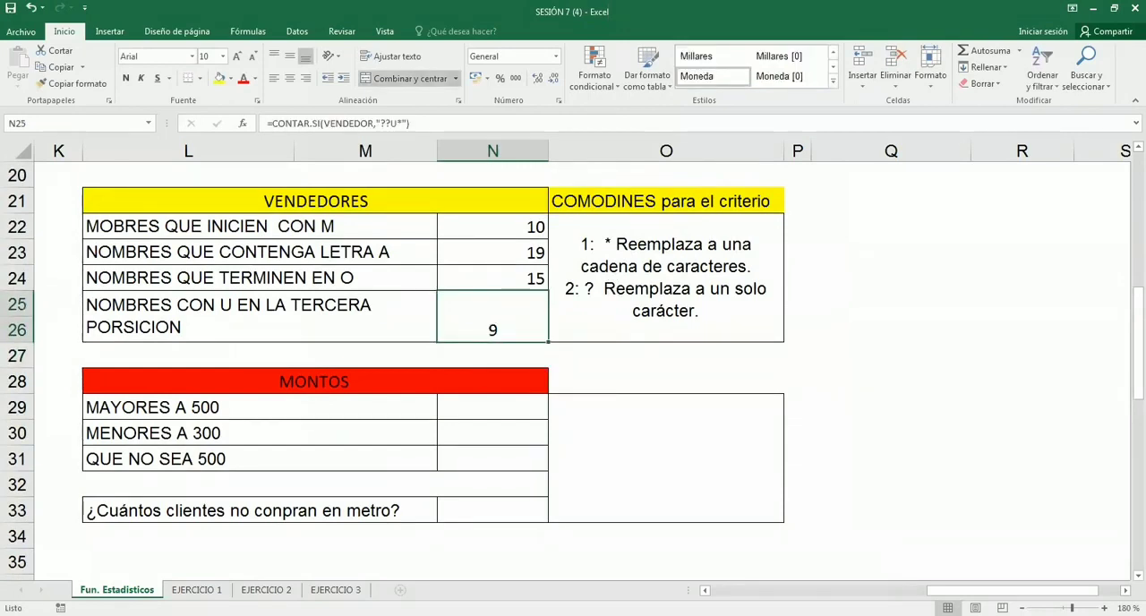
double_click(510, 327)
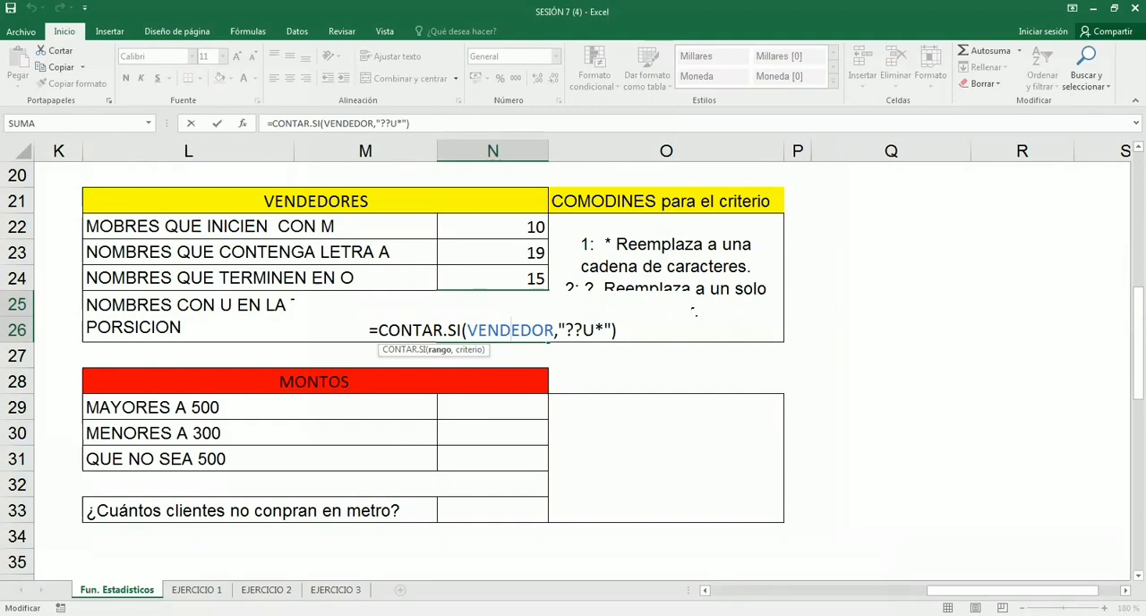
key(Return)
- Change the fill colour of the MONTOS heading to yellow
scroll(439, 301, down, 1)
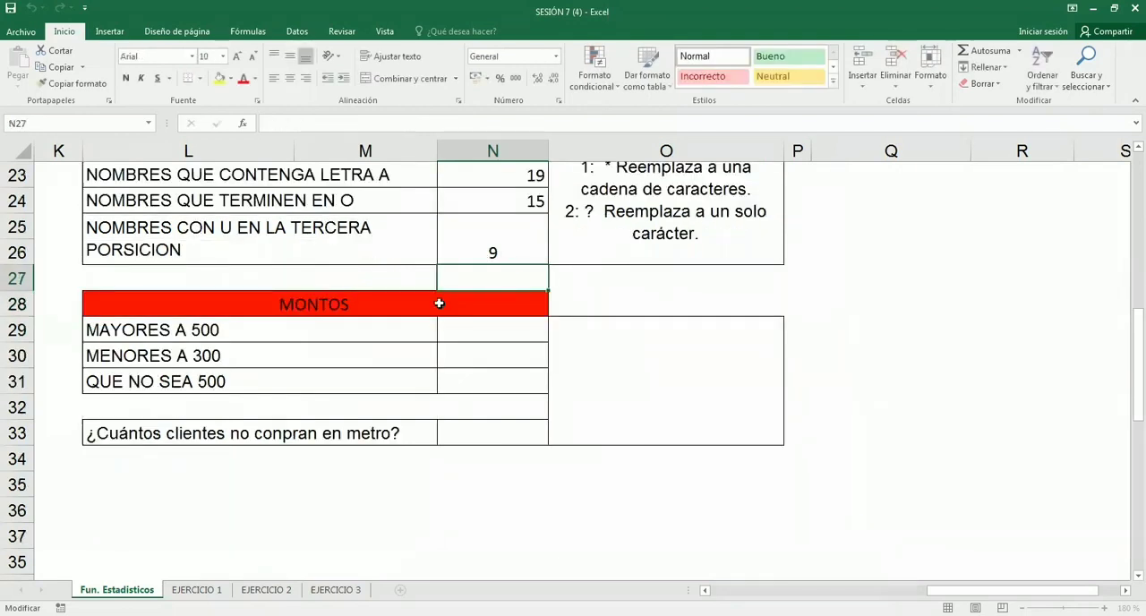
click(440, 302)
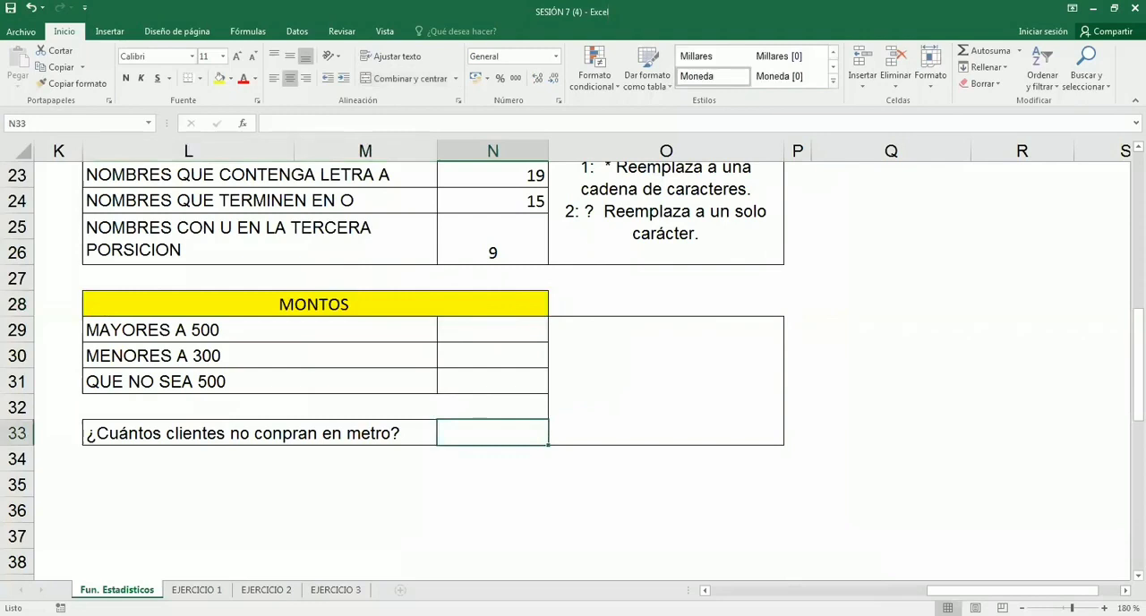
key(Right)
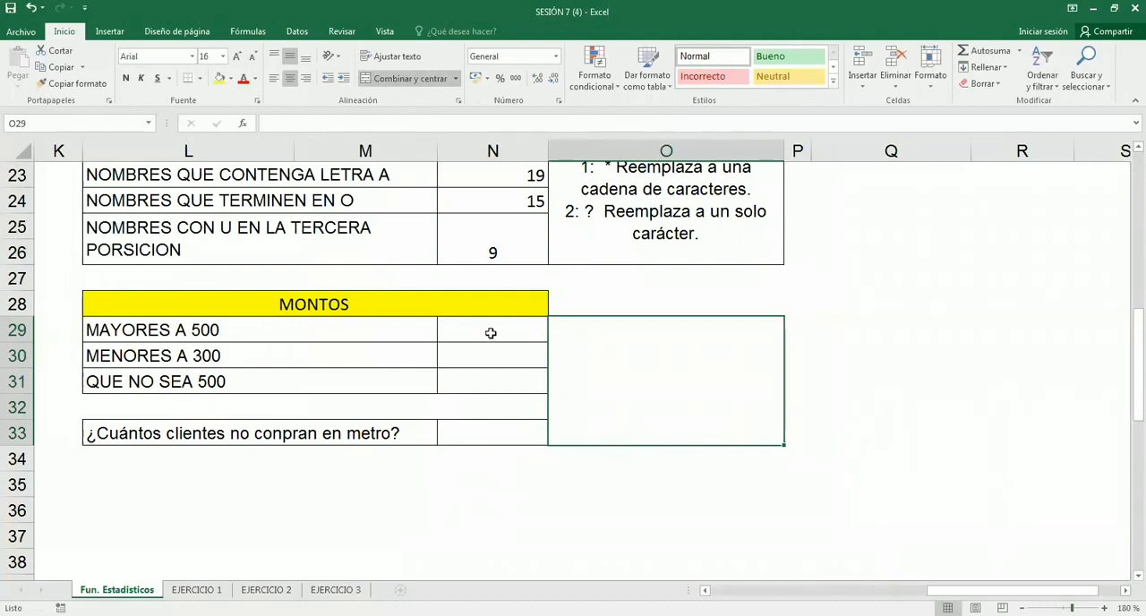
- Start a CONTAR.SI formula in N29 for MAYORES A 500, with the named range MONTO as its range
click(490, 333)
text(=)
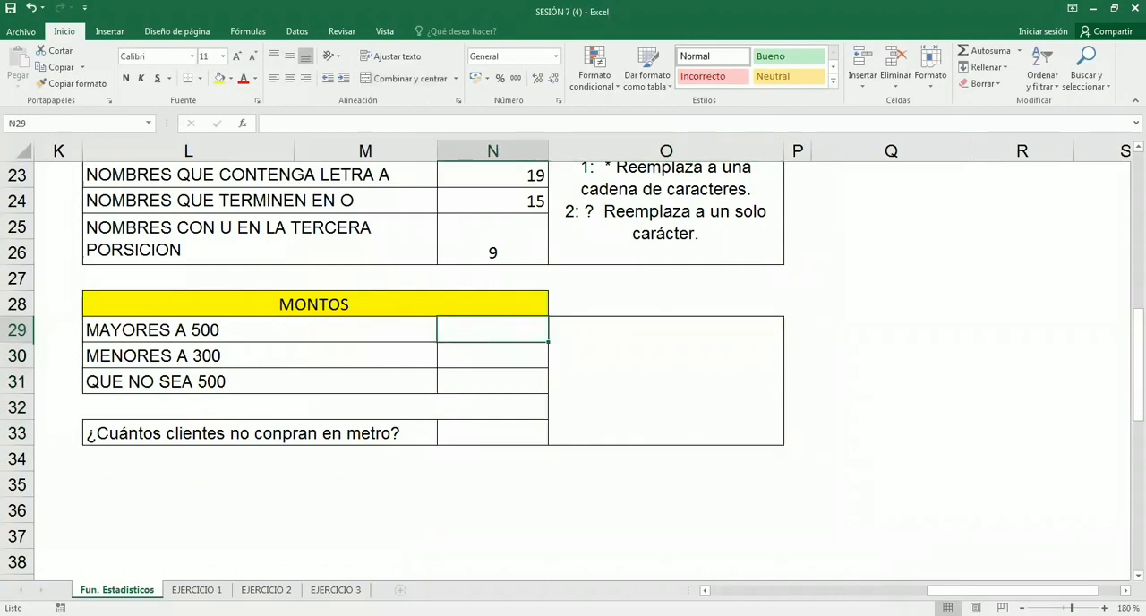
text(CON)
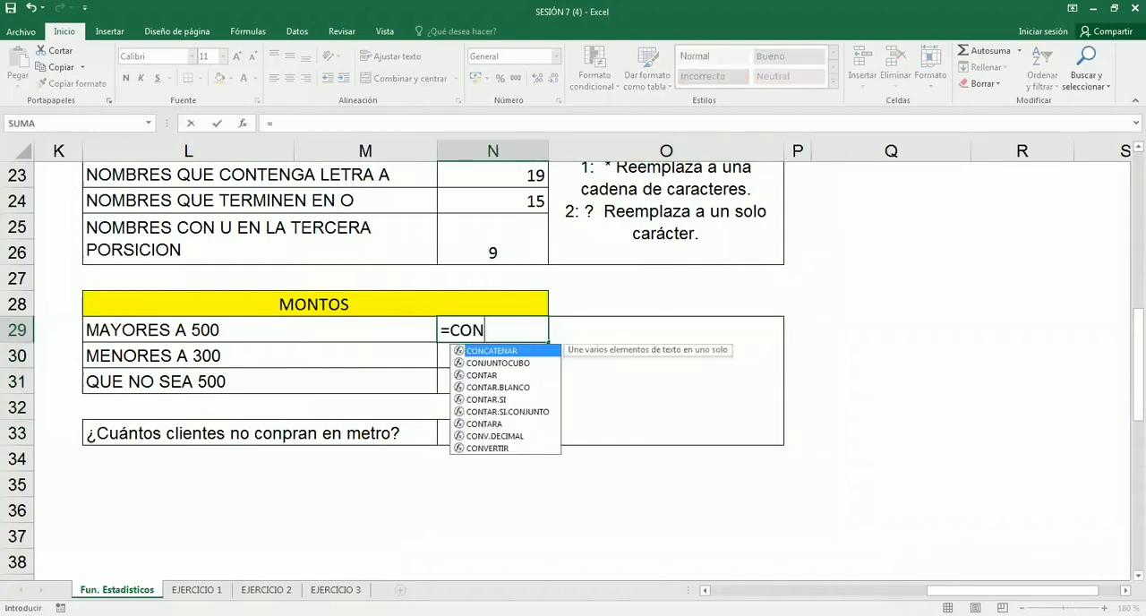
key(Down)
key(Down)
key(Down)
key(Down)
key(Tab)
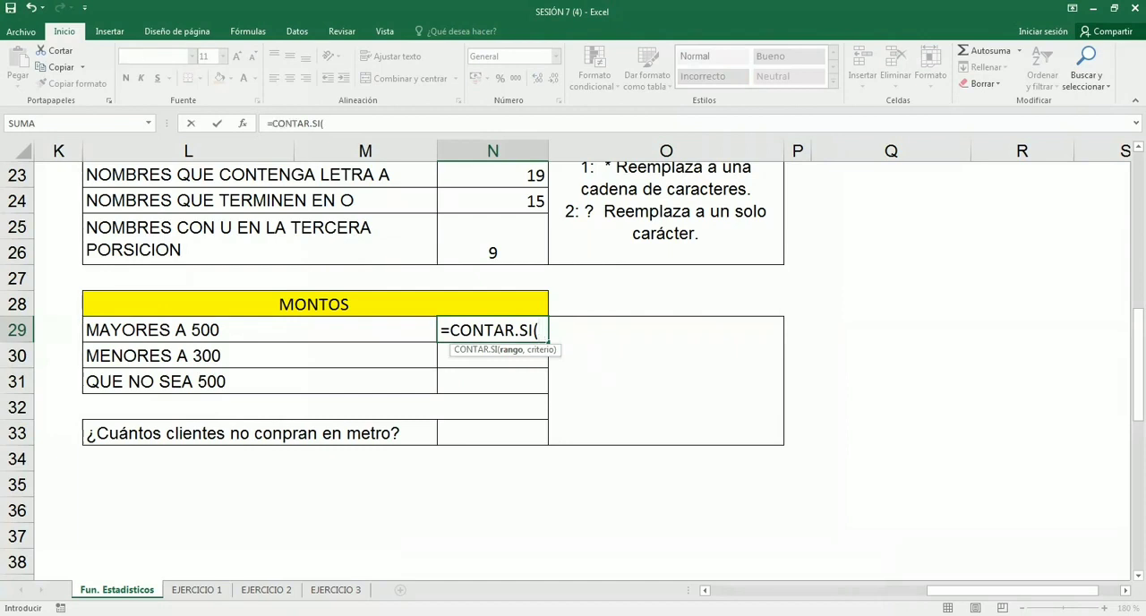
text(MON)
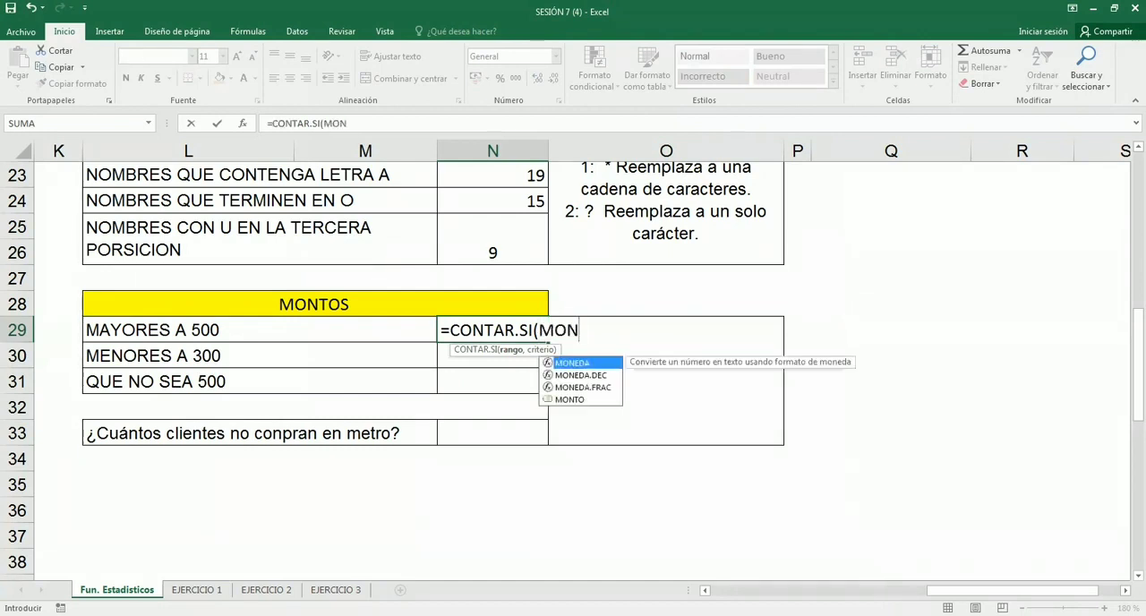
key(Down)
key(Down)
key(Down)
key(Tab)
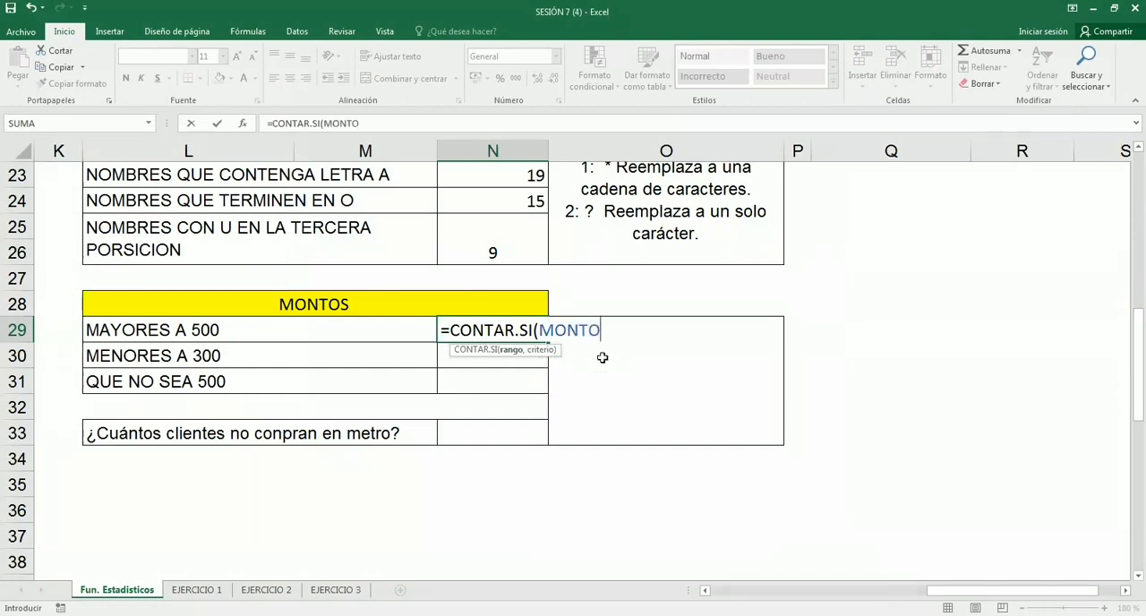
- Add the criterion ">500" to the N29 formula and enter it as =CONTAR.SI(MONTO,">500")
text(,">500)
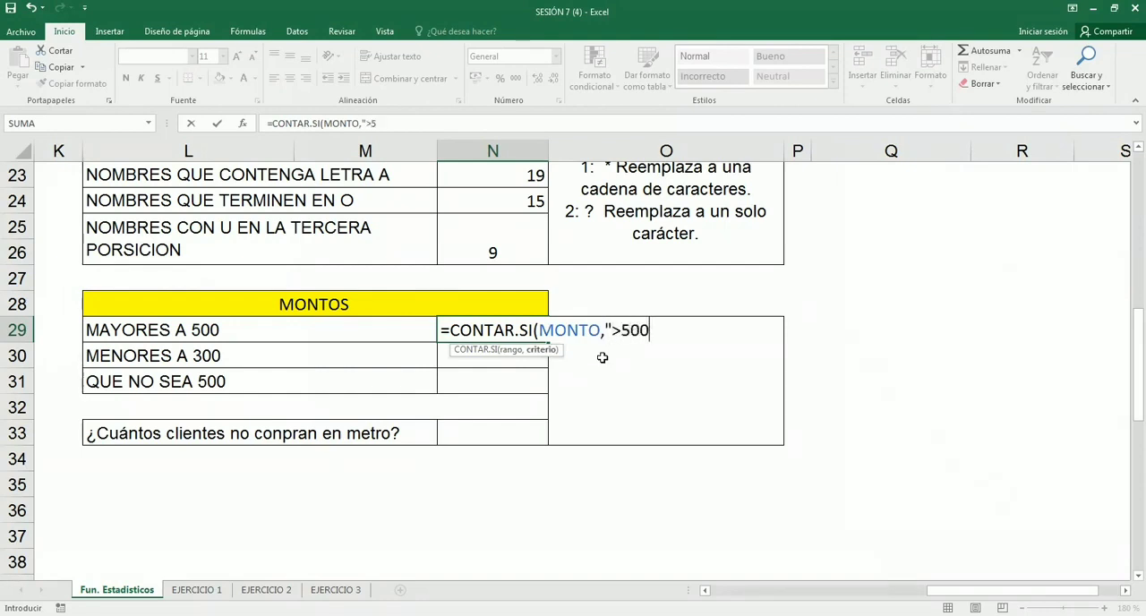
text(")
double_click(650, 330)
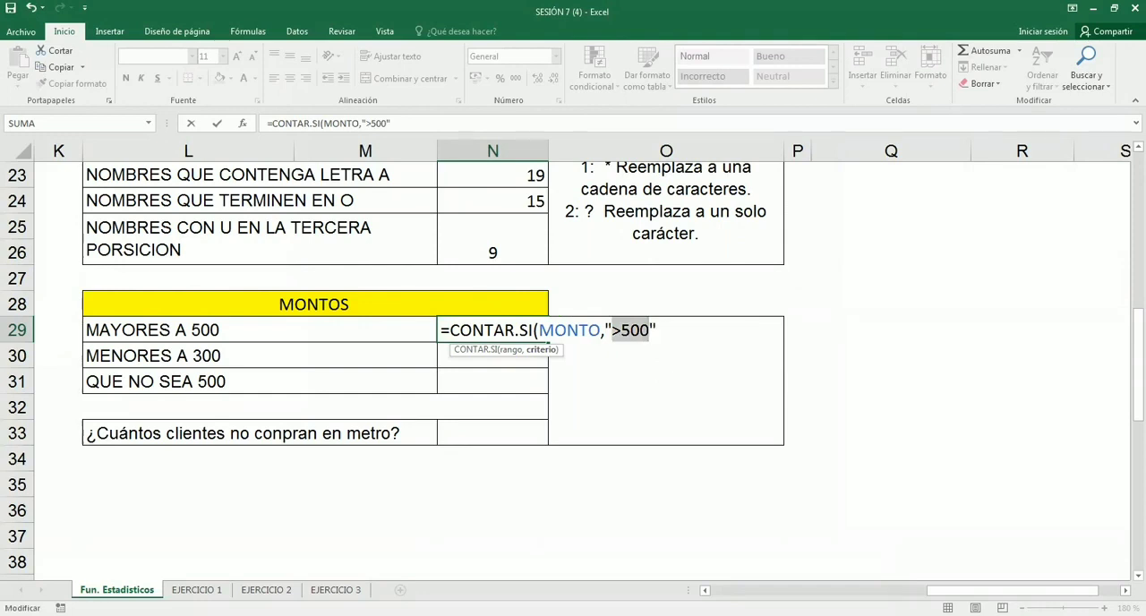
click(613, 330)
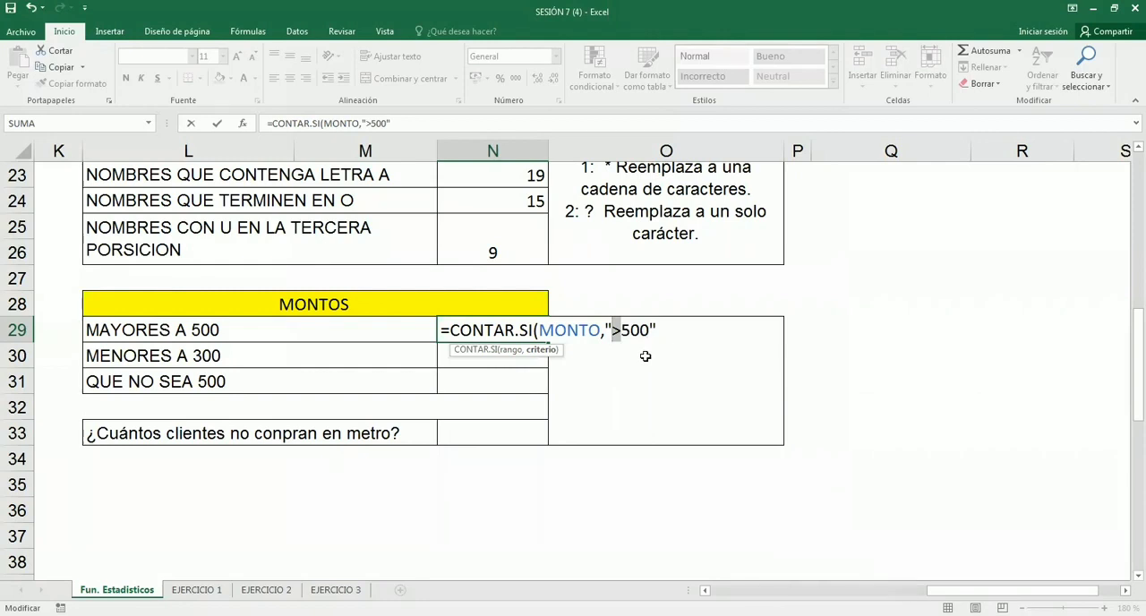
key(Return)
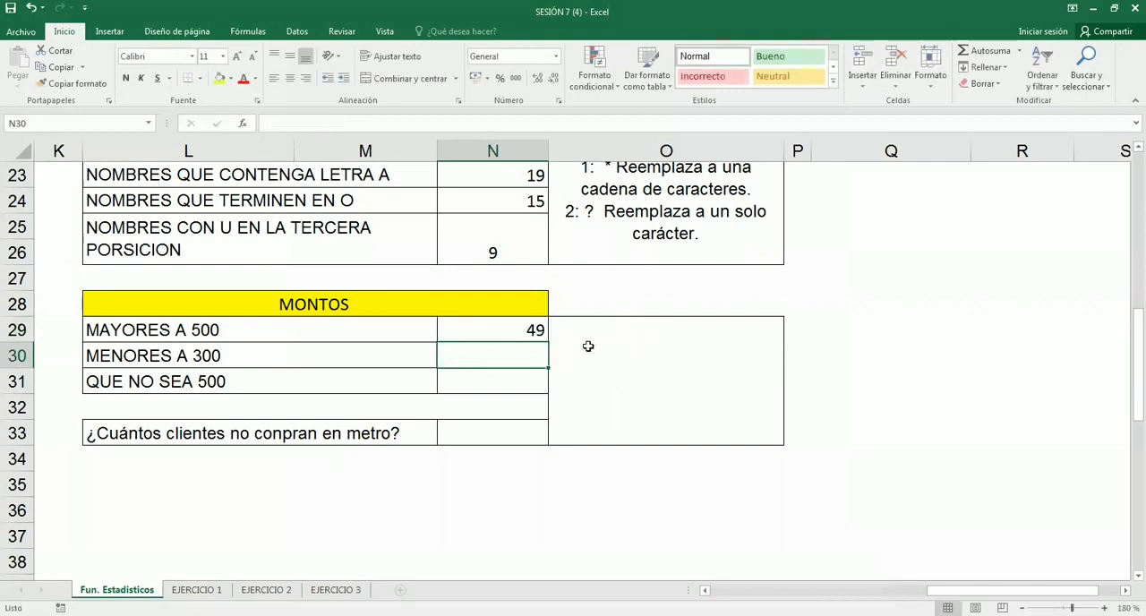
- Compare the MAYORES A 500 count in N29 with the zone total in M16
click(517, 335)
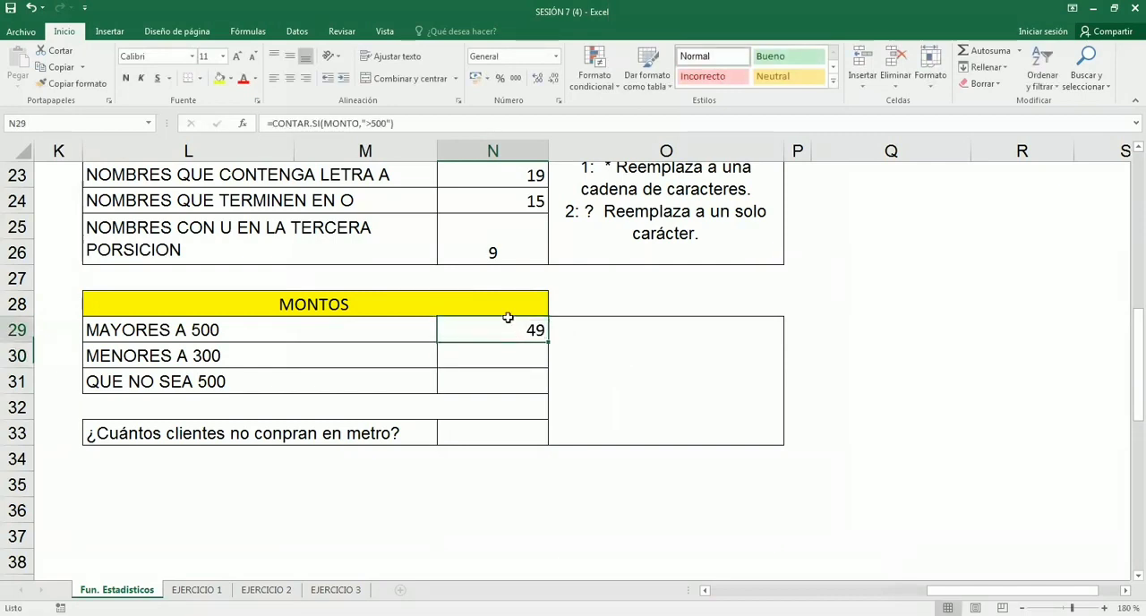
scroll(454, 337, up, 3)
scroll(454, 338, up, 1)
click(422, 291)
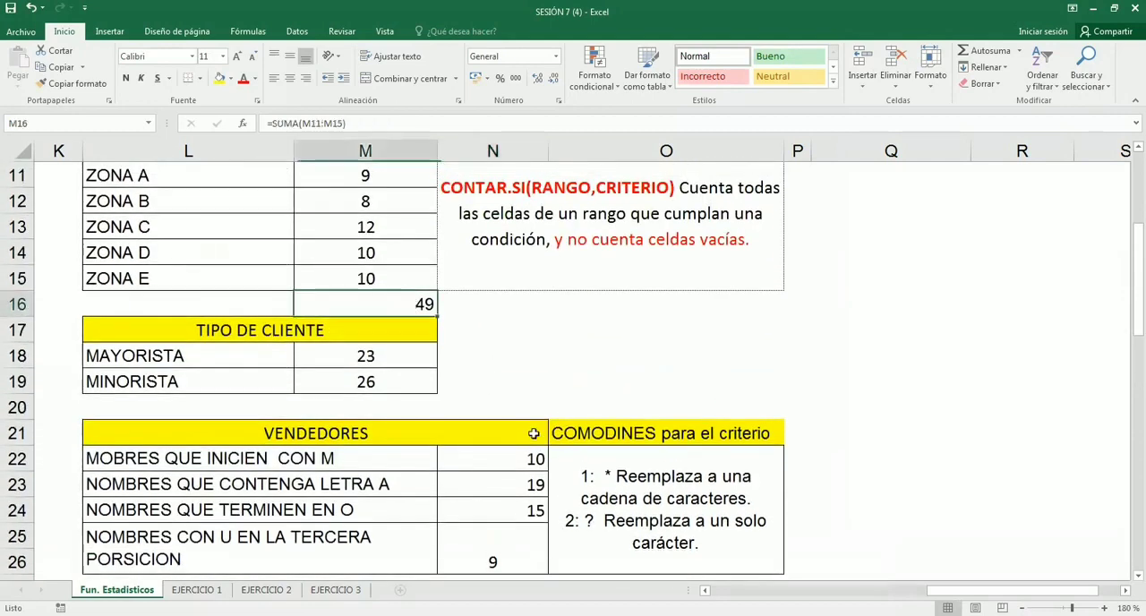
scroll(503, 474, down, 2)
scroll(502, 499, down, 1)
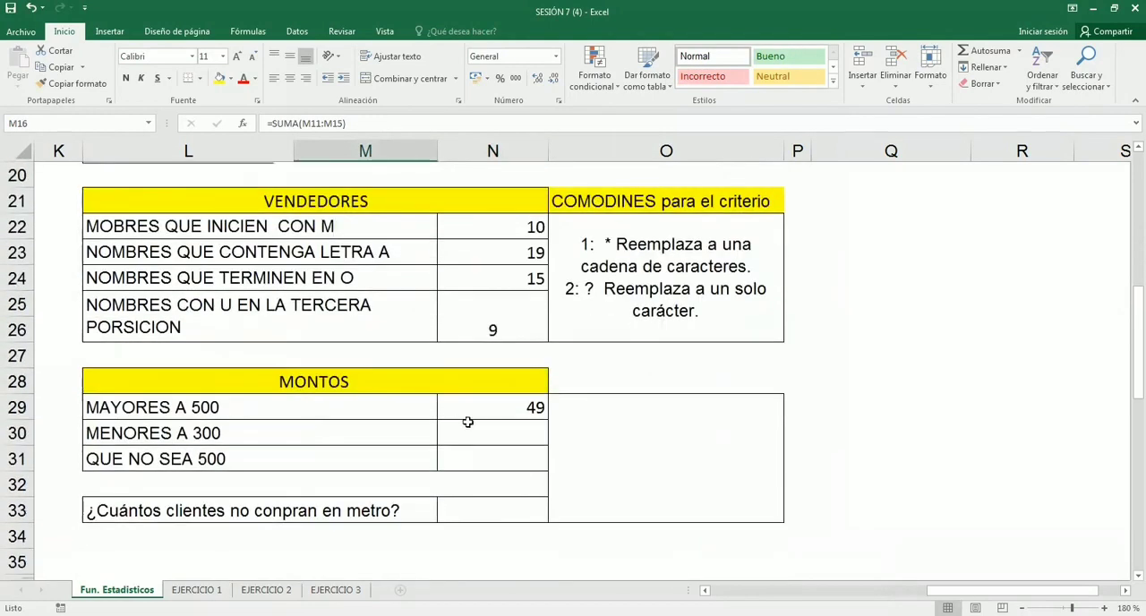
click(513, 409)
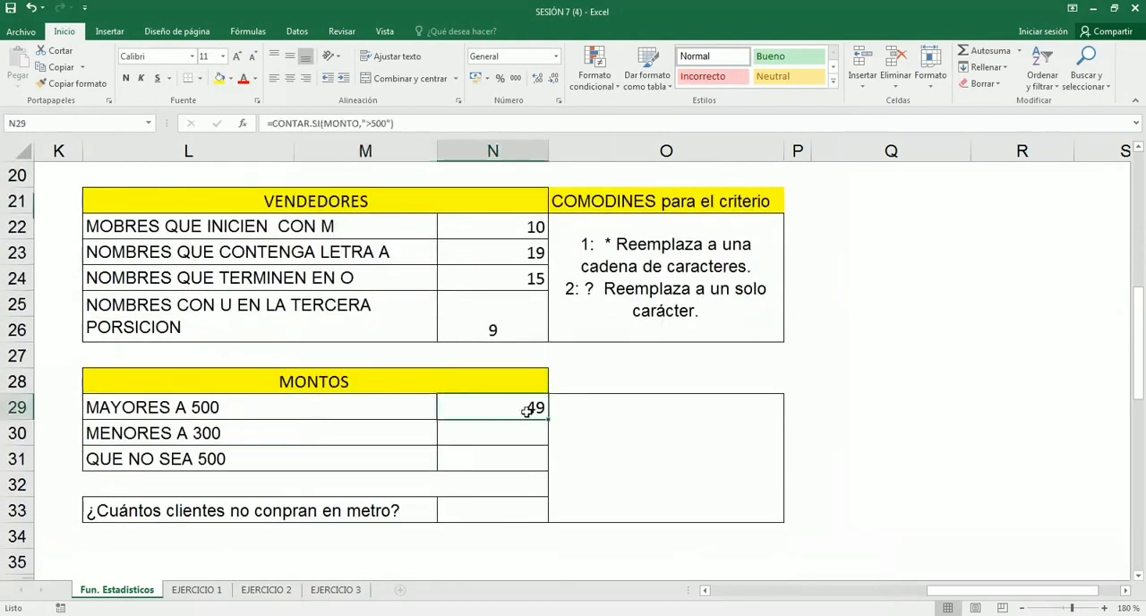
scroll(526, 411, down, 1)
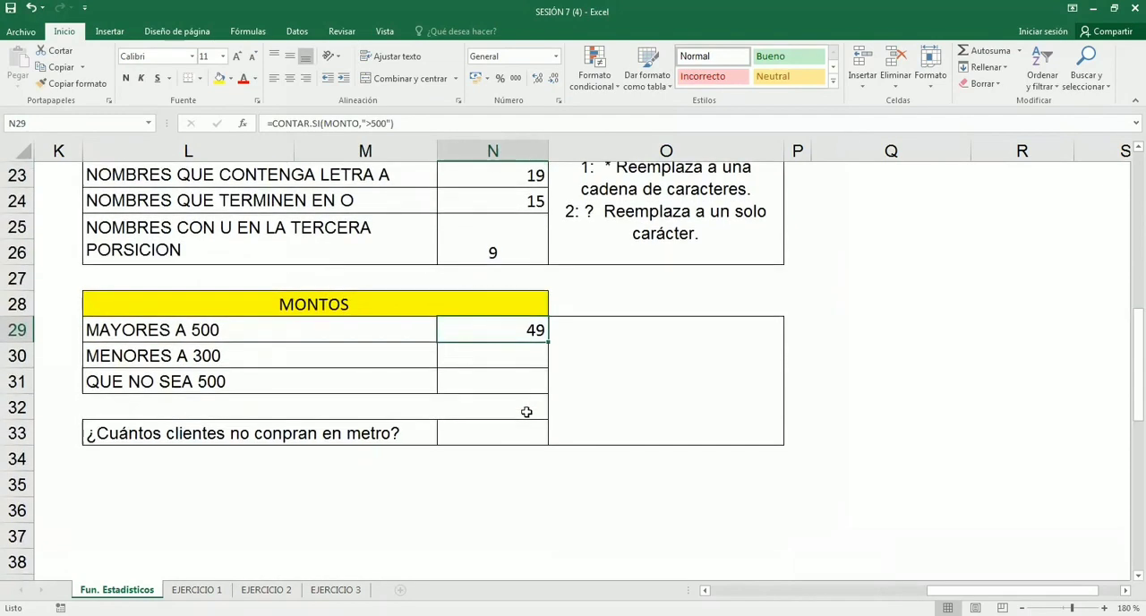
scroll(527, 411, up, 1)
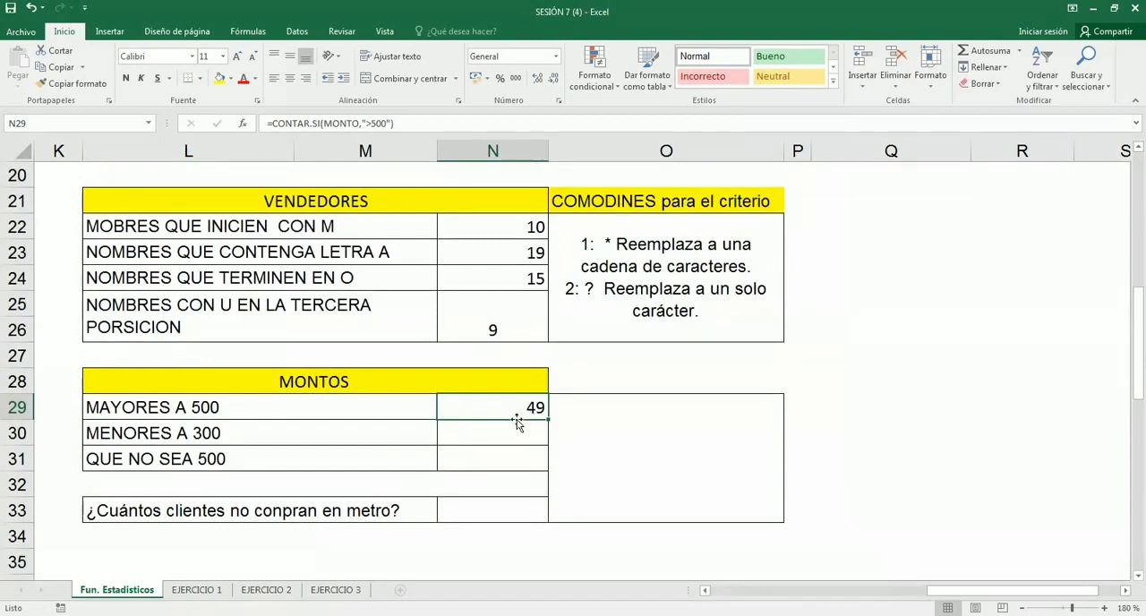
- Enter =CONTAR.SI(MONTO,"<300") in N30 to count the amounts for MENORES A 300
click(459, 433)
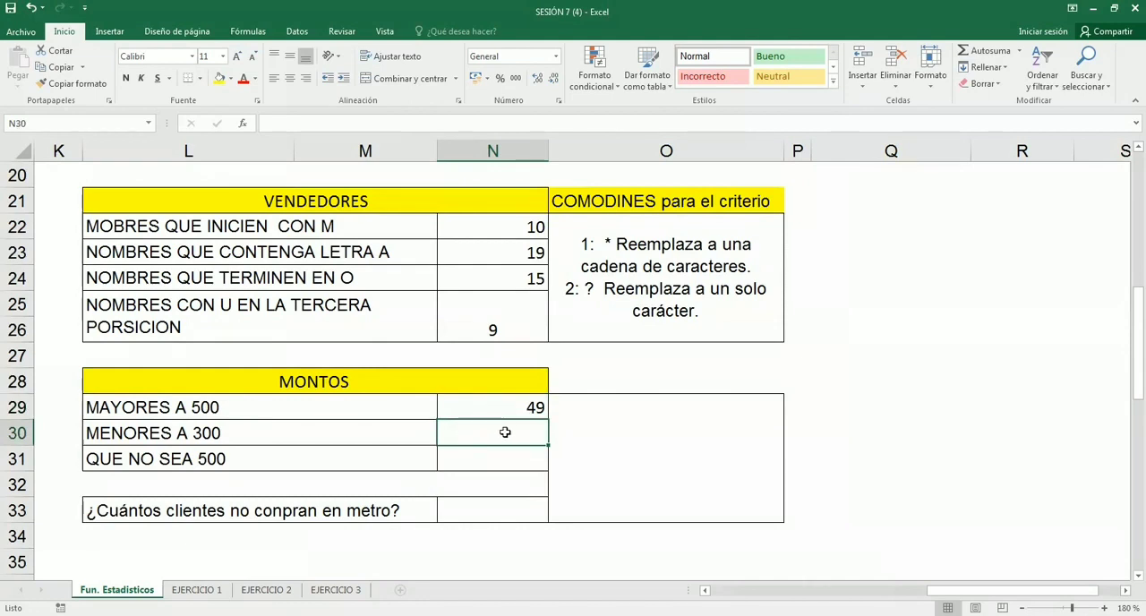
click(503, 459)
click(493, 433)
text(=)
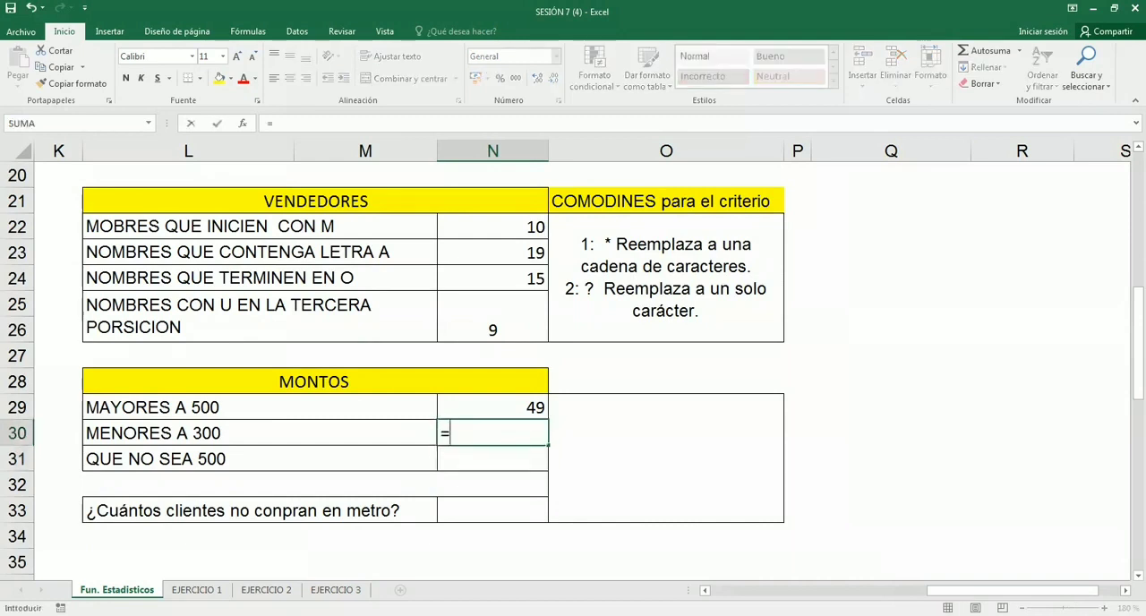
text(CONTAR.SI()
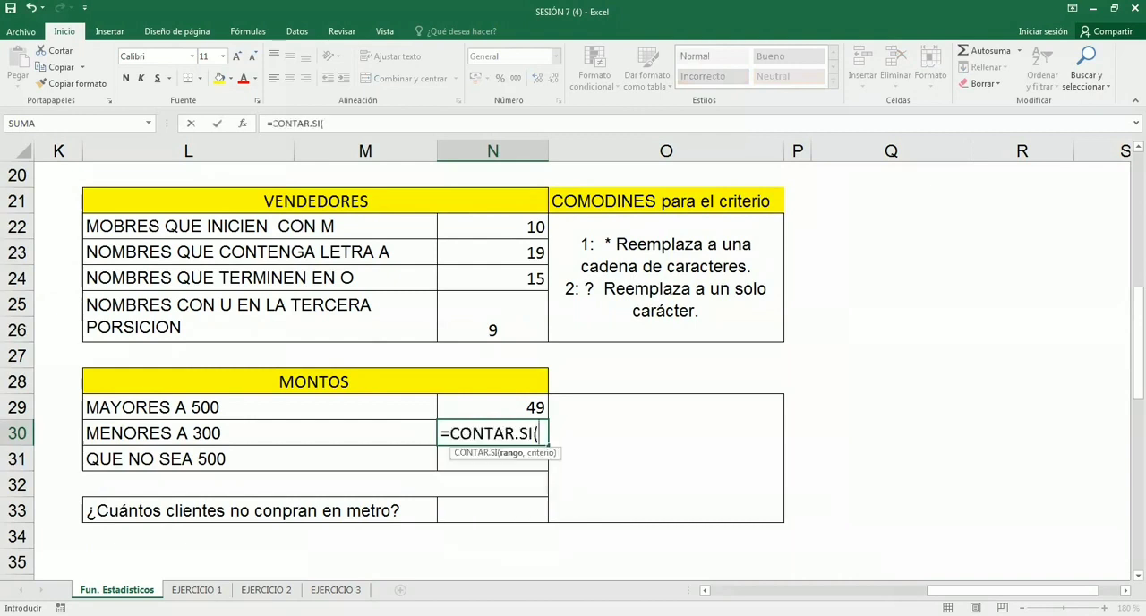
text(MONTO,")
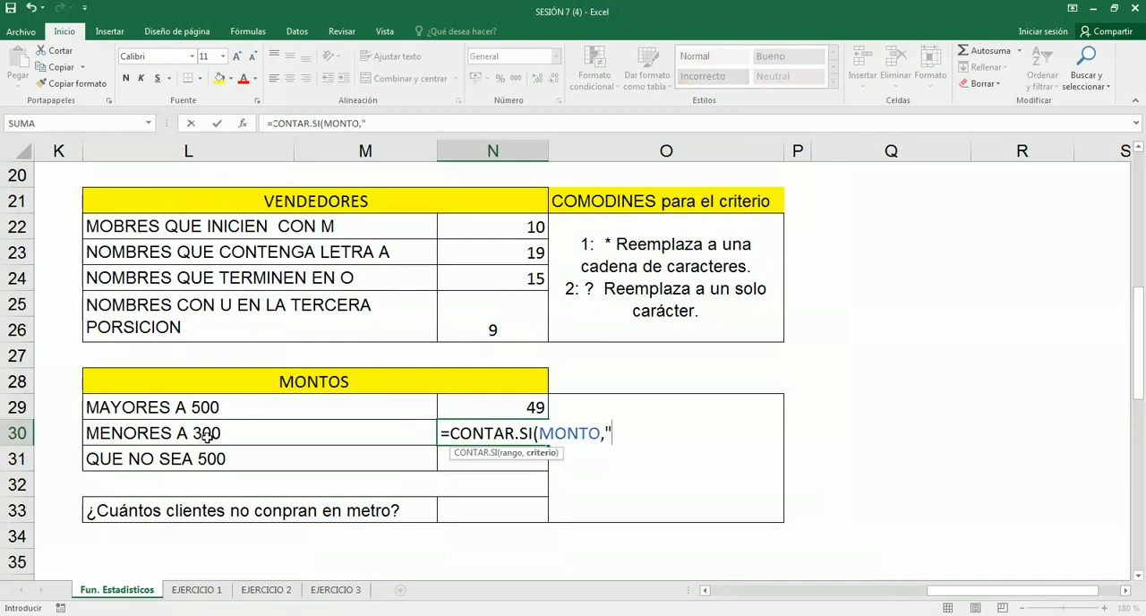
text(<300)
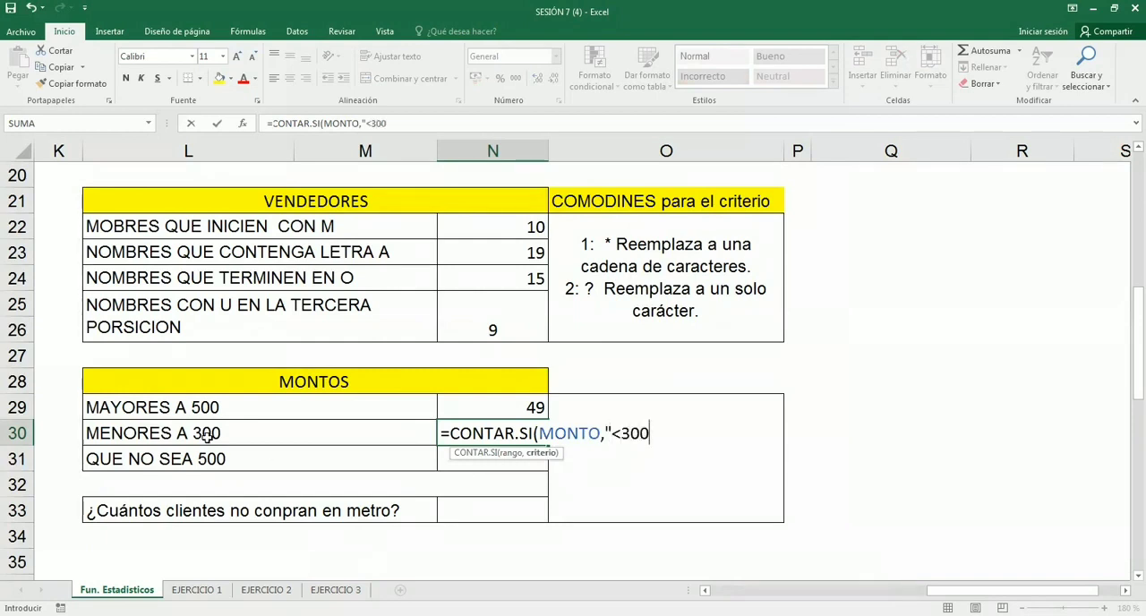
text("))
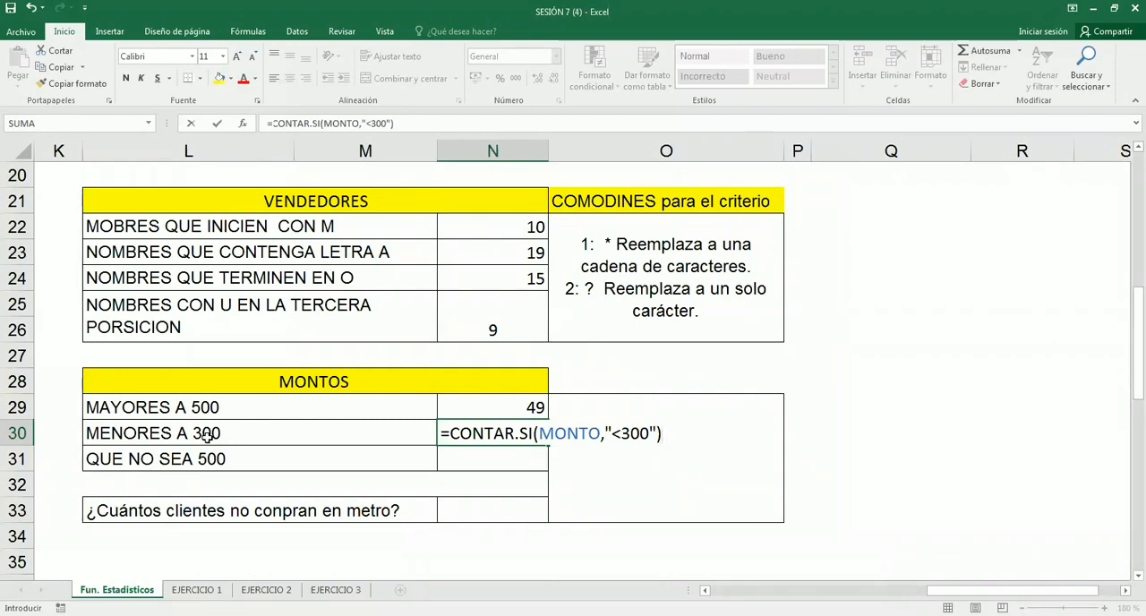
key(Return)
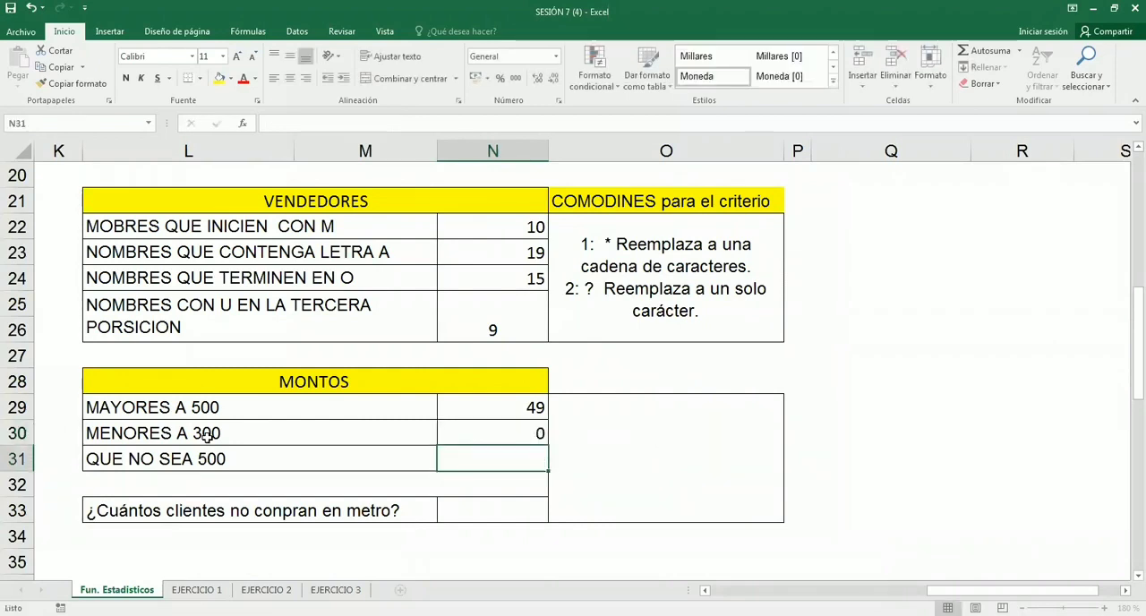
- Start a formula in N31 for the QUE NO SEA 500 count
click(505, 401)
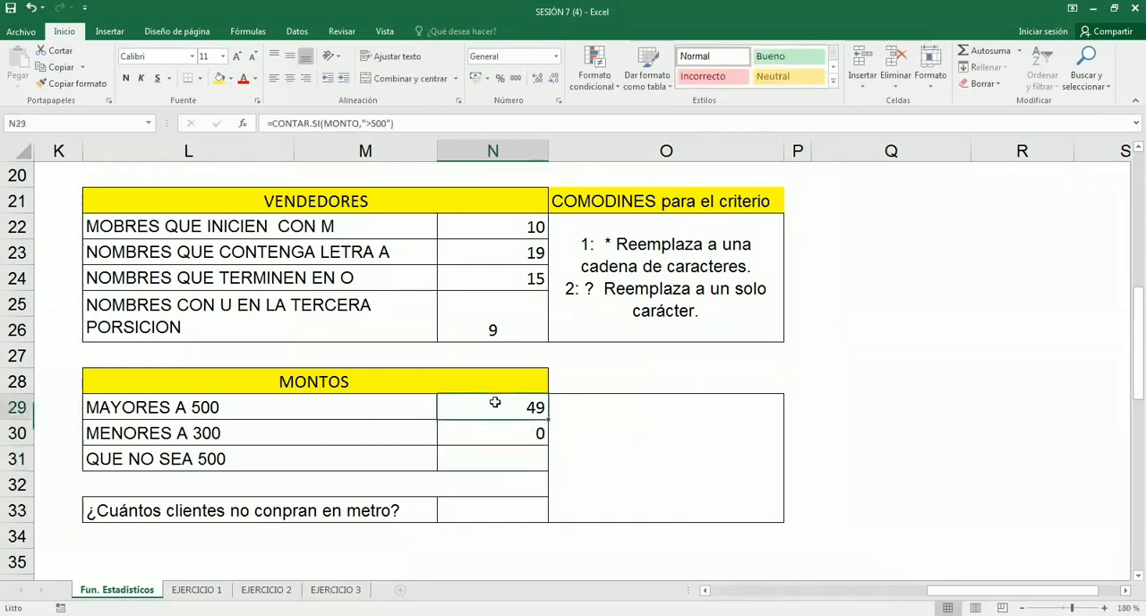
click(216, 438)
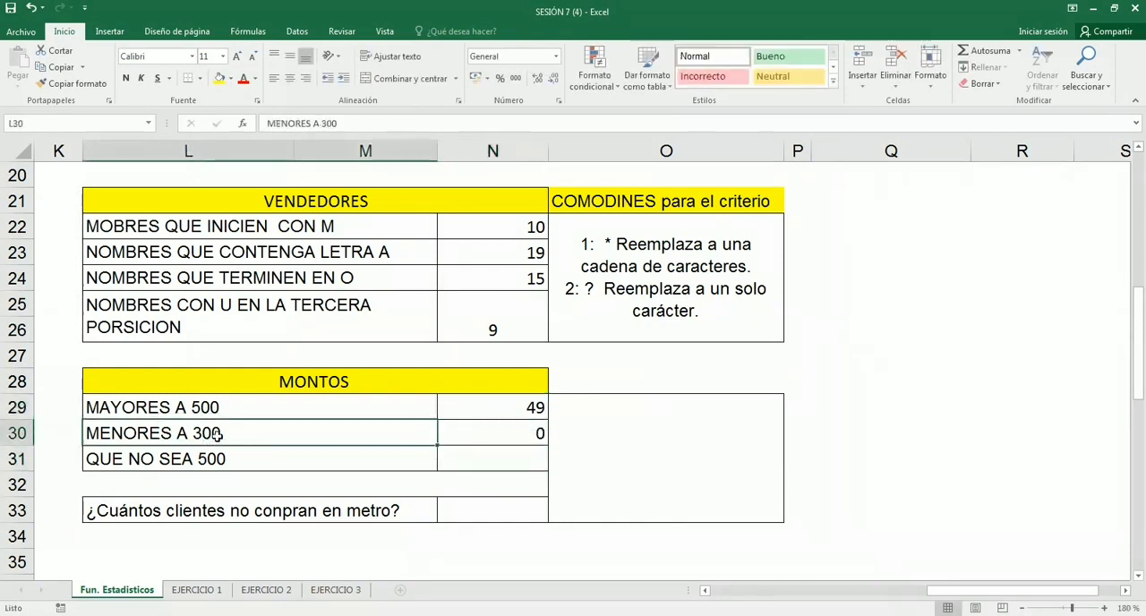
click(458, 454)
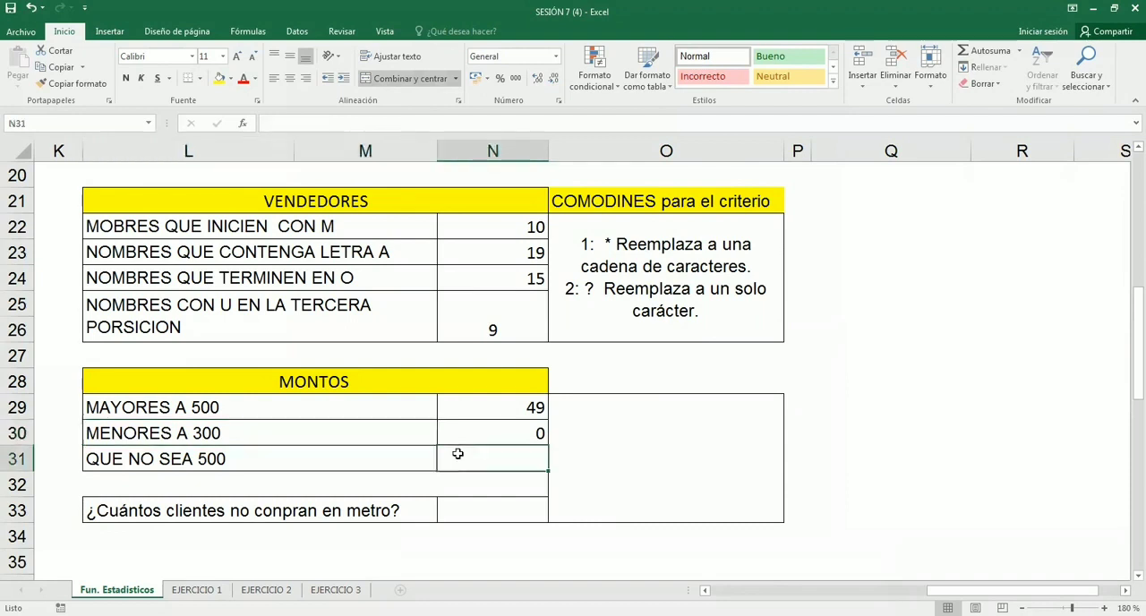
text(=)
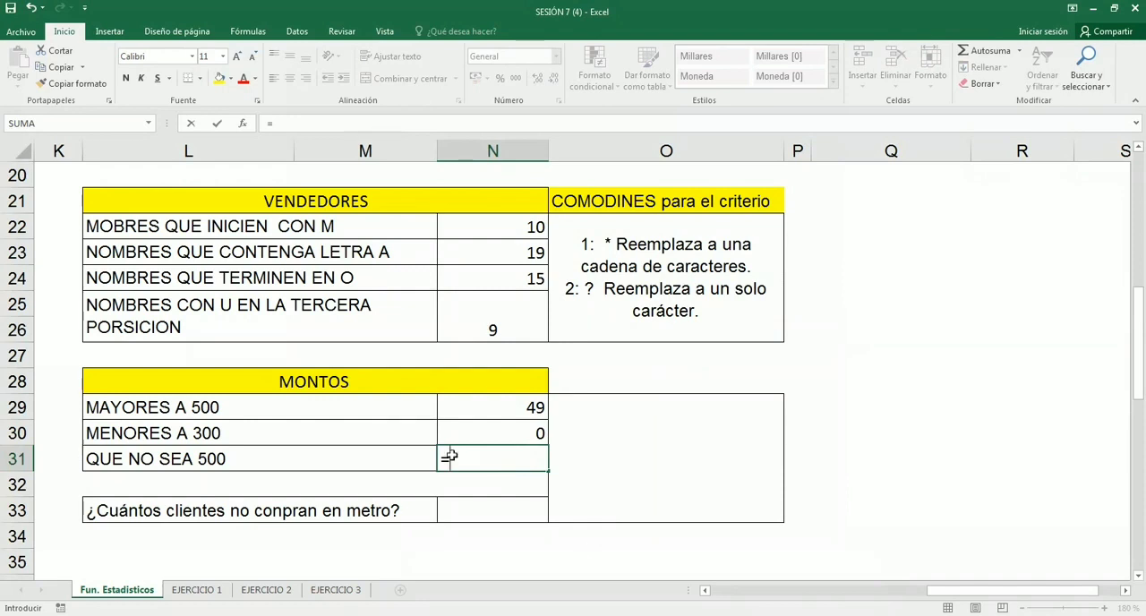
key(ctrl)
key(ctrl)
key(ctrl)
key(ctrl)
text(MON)
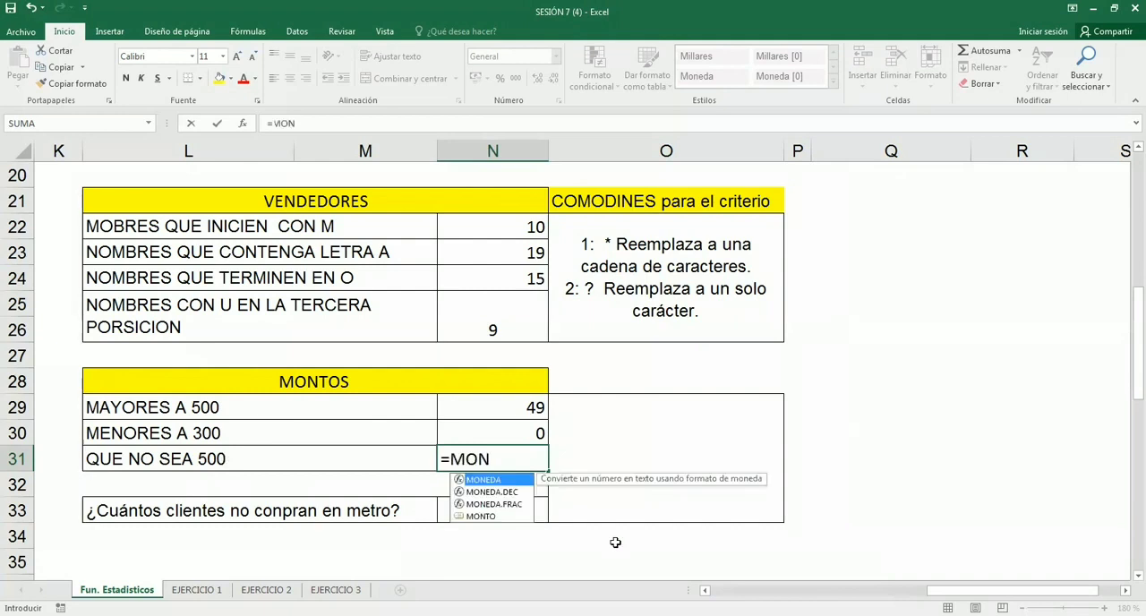
key(Down)
key(Down)
key(Down)
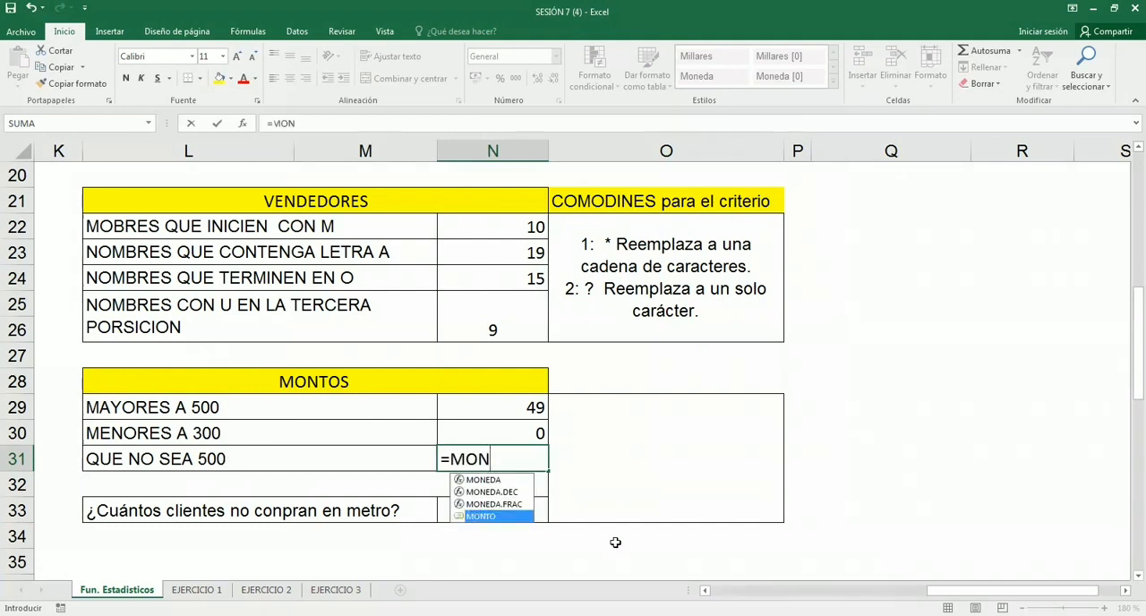
key(BackSpace)
key(BackSpace)
key(BackSpace)
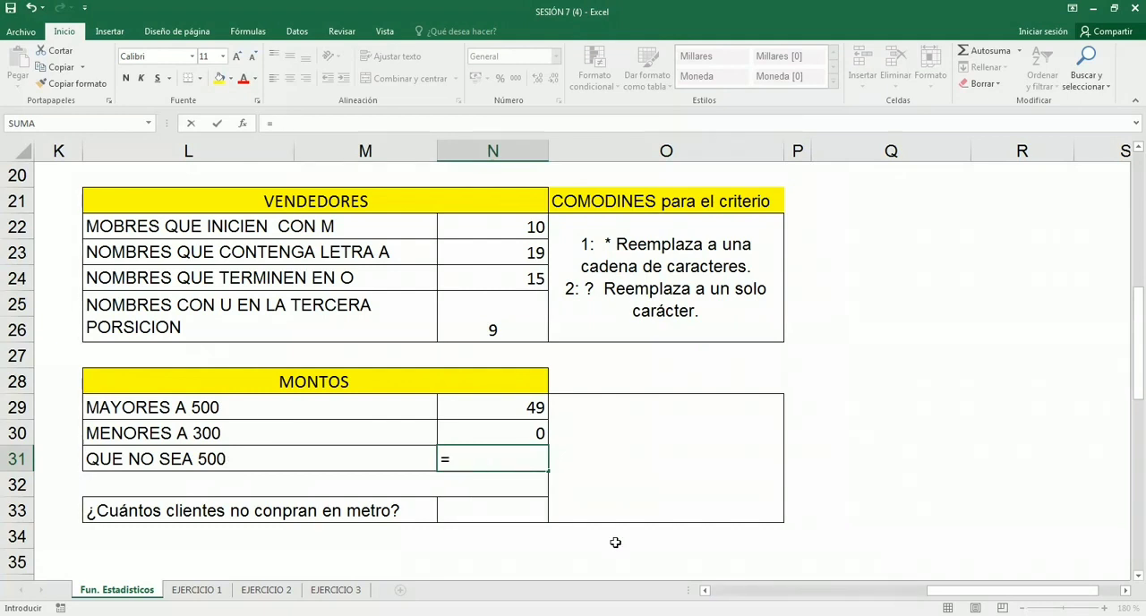
- Add the CONTAR.SI function to the N31 formula, with the named range MONTO as its range
text(CON)
key(Down)
key(Down)
key(Down)
key(Down)
key(Tab)
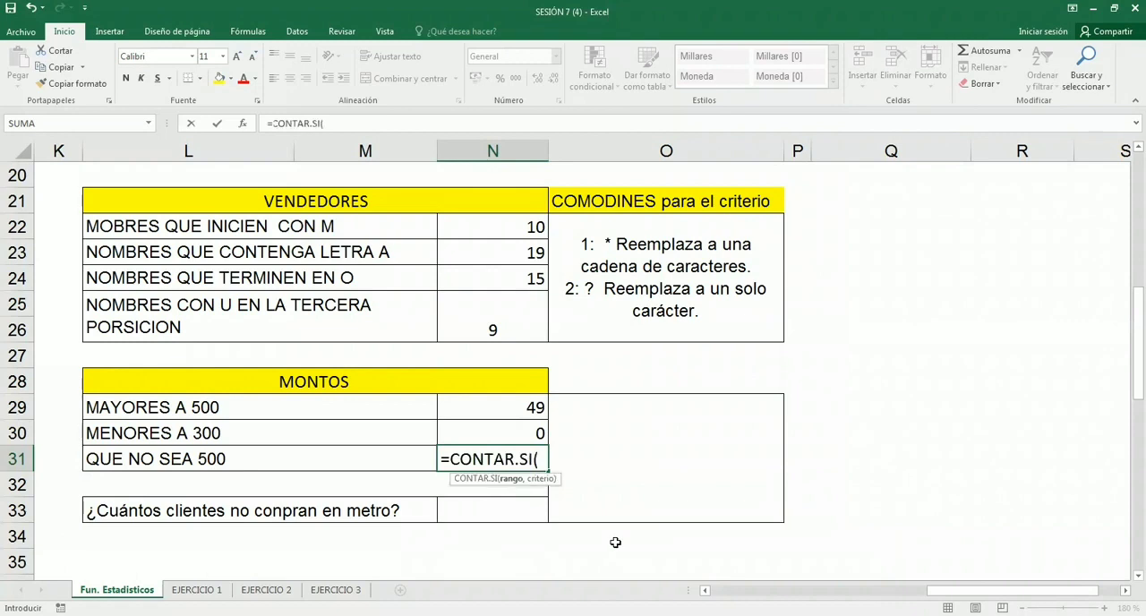
text(MONTO,")
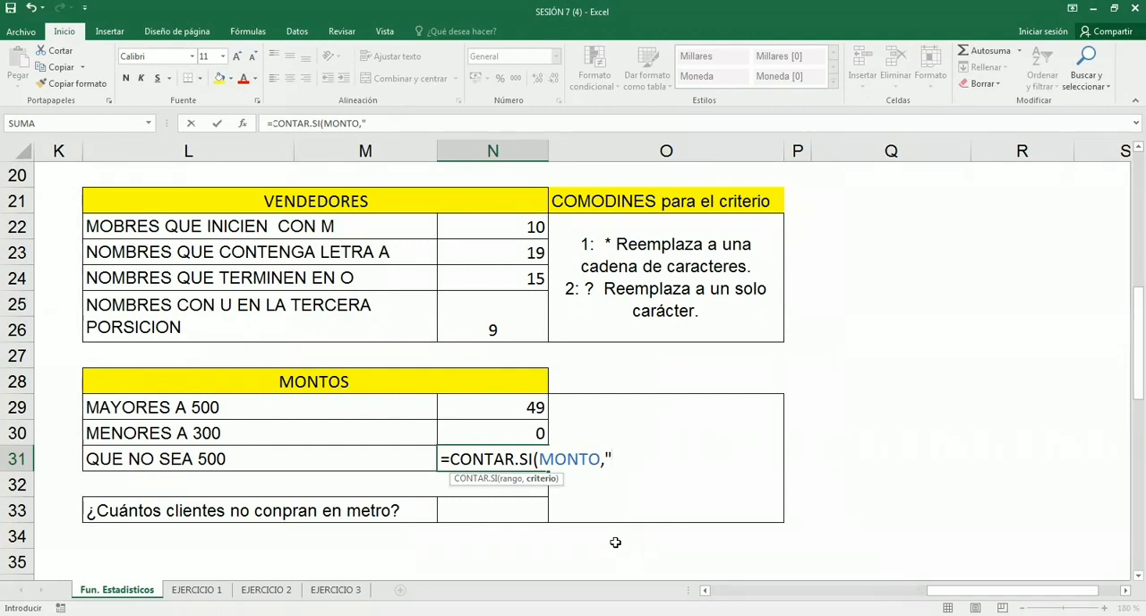
- Complete the N31 formula with the criterion "<>500" and enter it as =CONTAR.SI(MONTO,"<>500")
text(<>500"))
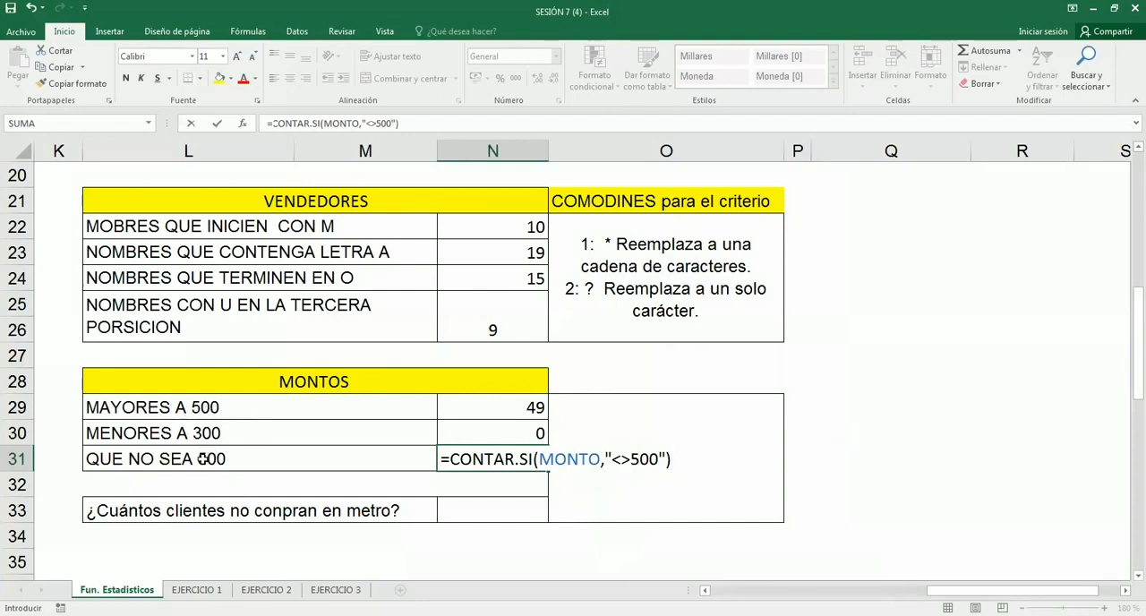
key(Return)
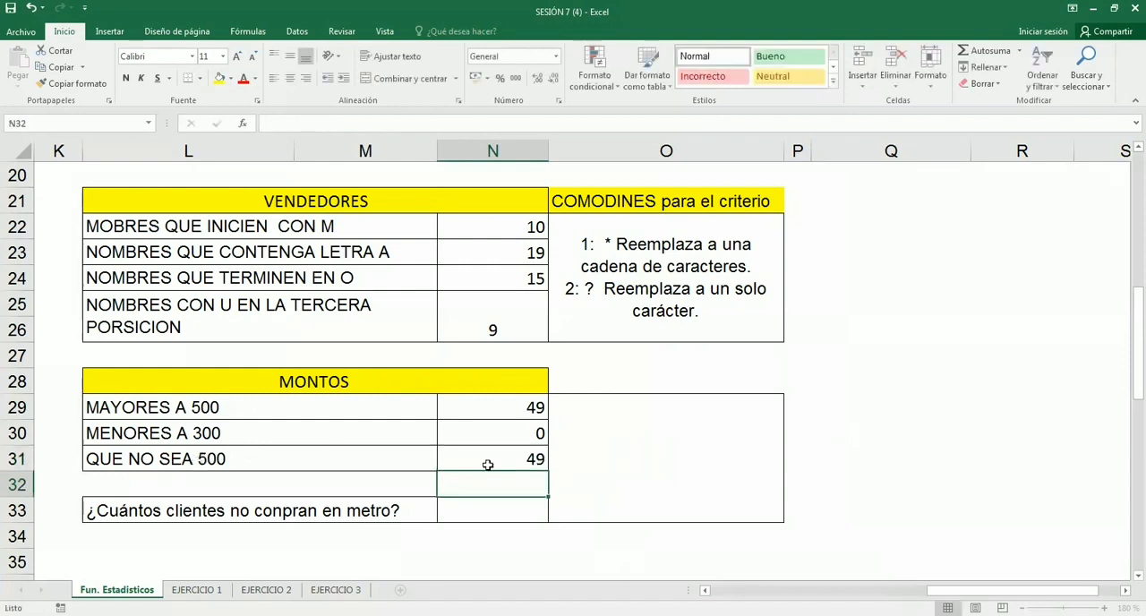
- Review the not-equal operator in the criterion of the N31 formula without changing it
click(490, 458)
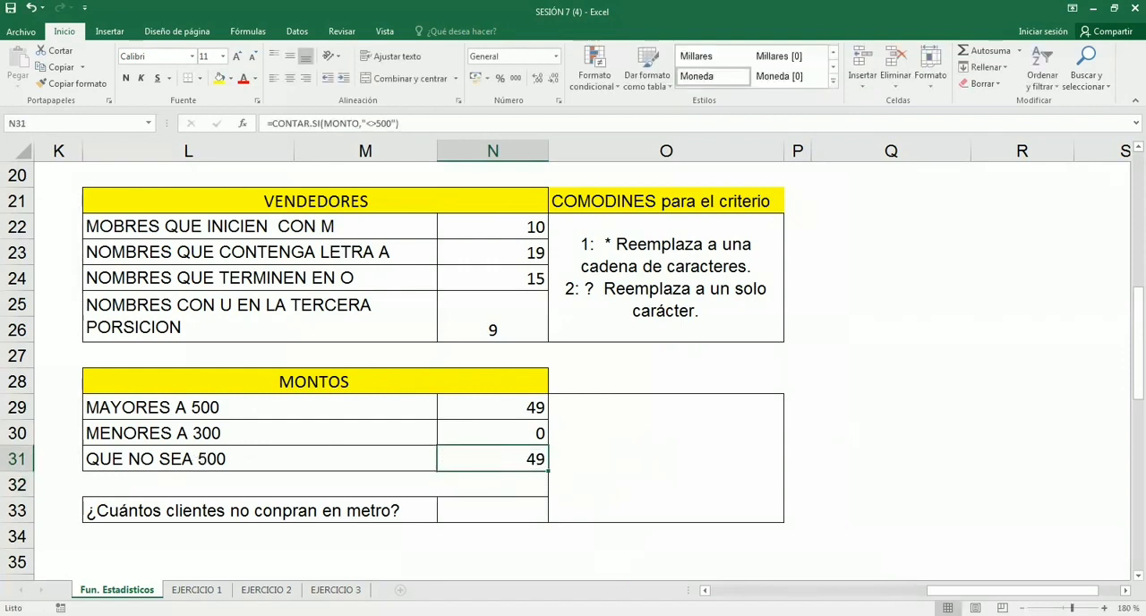
double_click(632, 459)
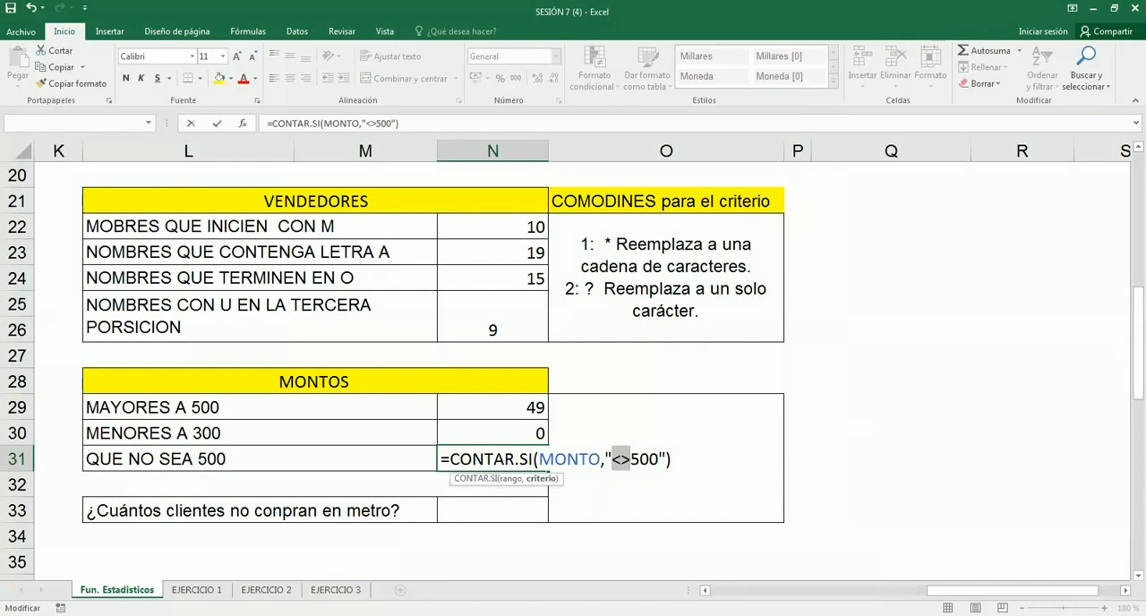
key(Return)
- Start a CONTAR.SI formula in N33 for the question about clients who do not buy in METRO
click(515, 509)
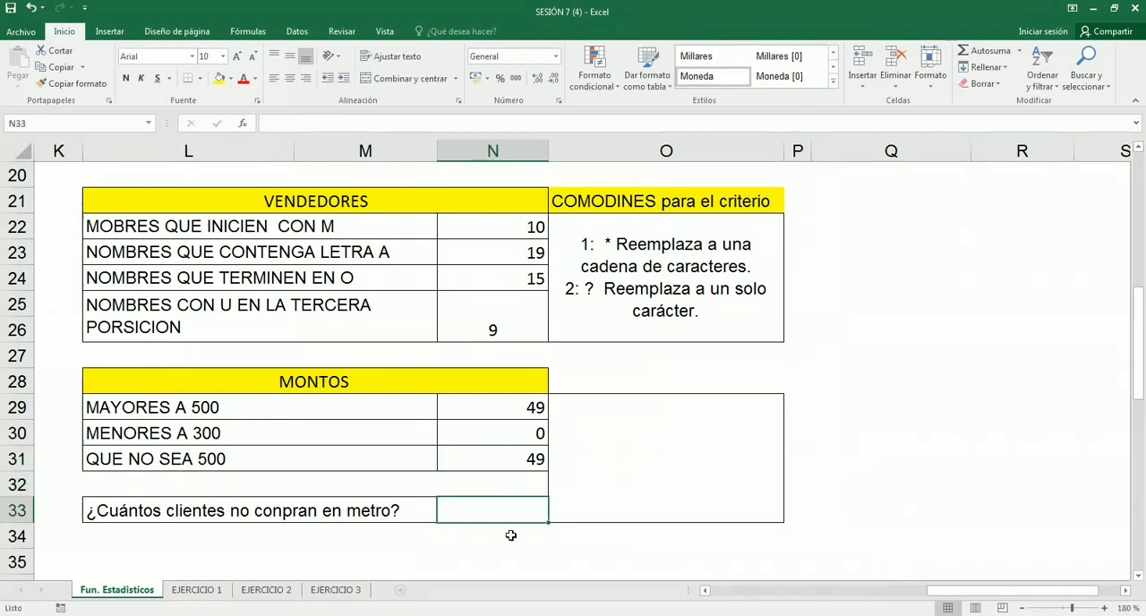
scroll(508, 539, down, 1)
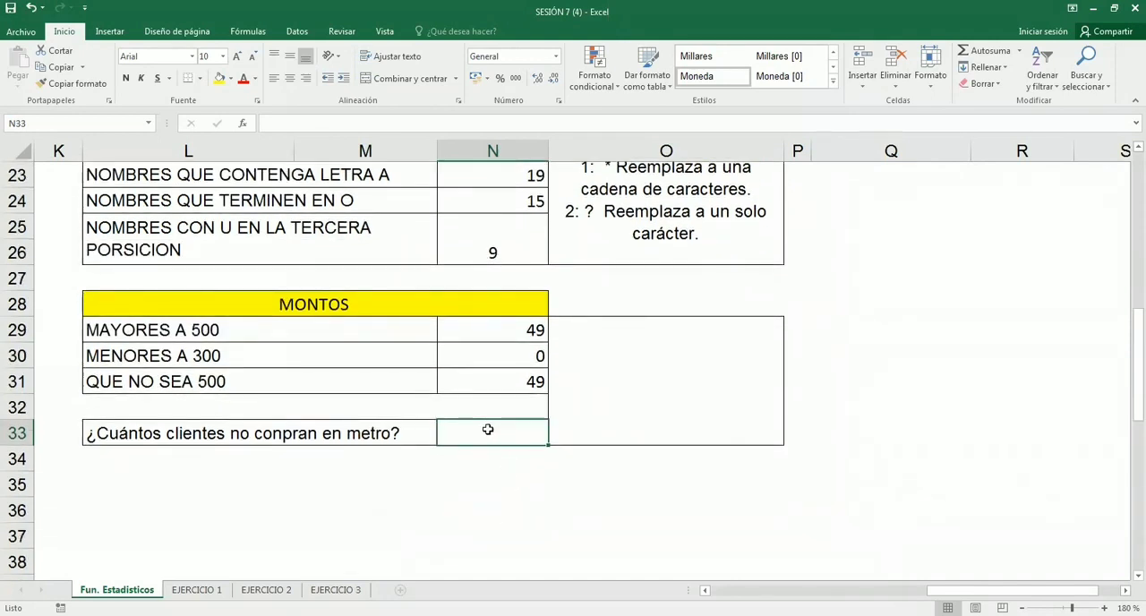
text(=)
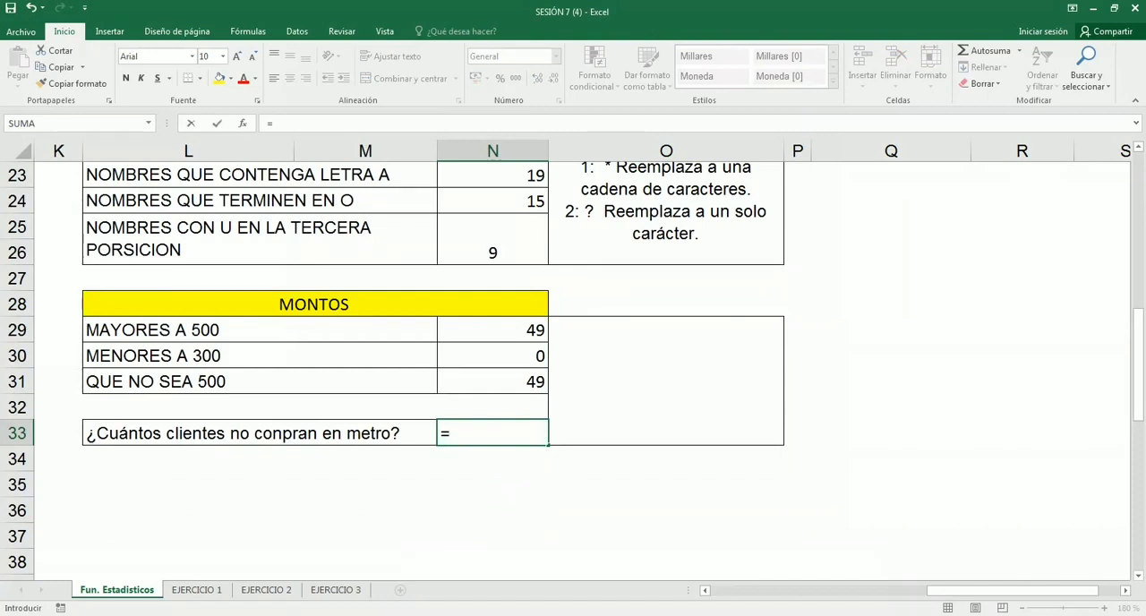
text(CON)
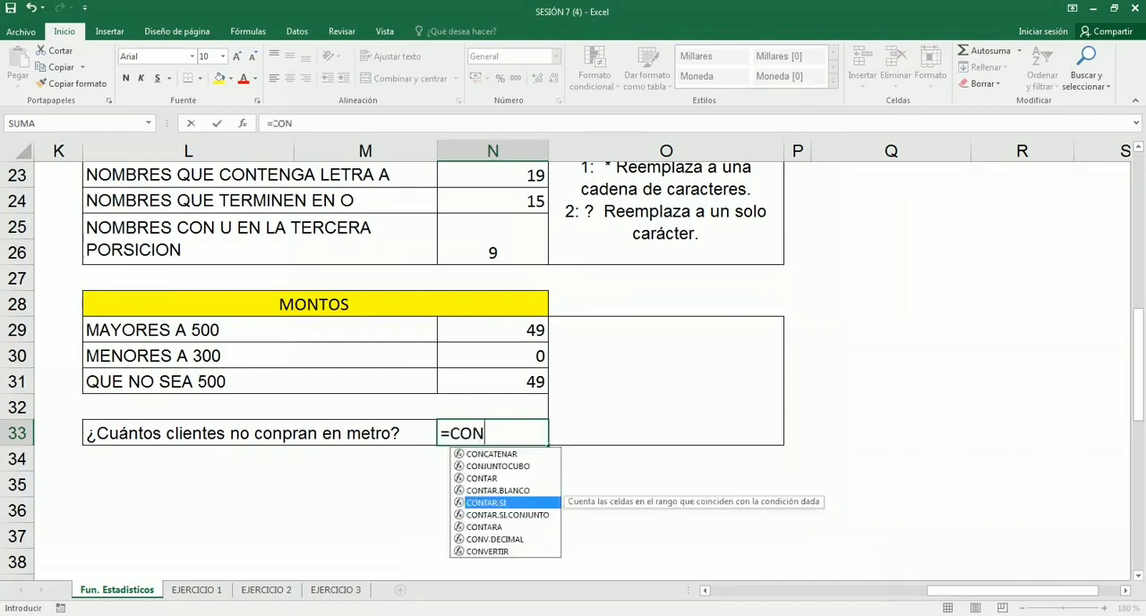
key(Tab)
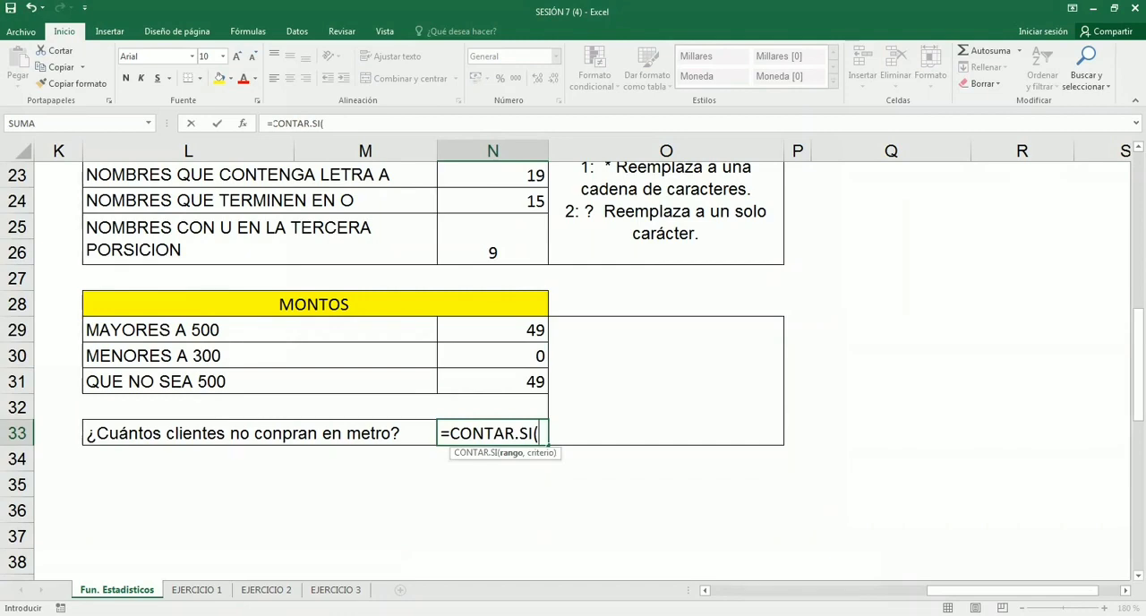
- Check the store column of the sales table and use the named range TIENDA as the N33 formula's range
scroll(261, 480, up, 1)
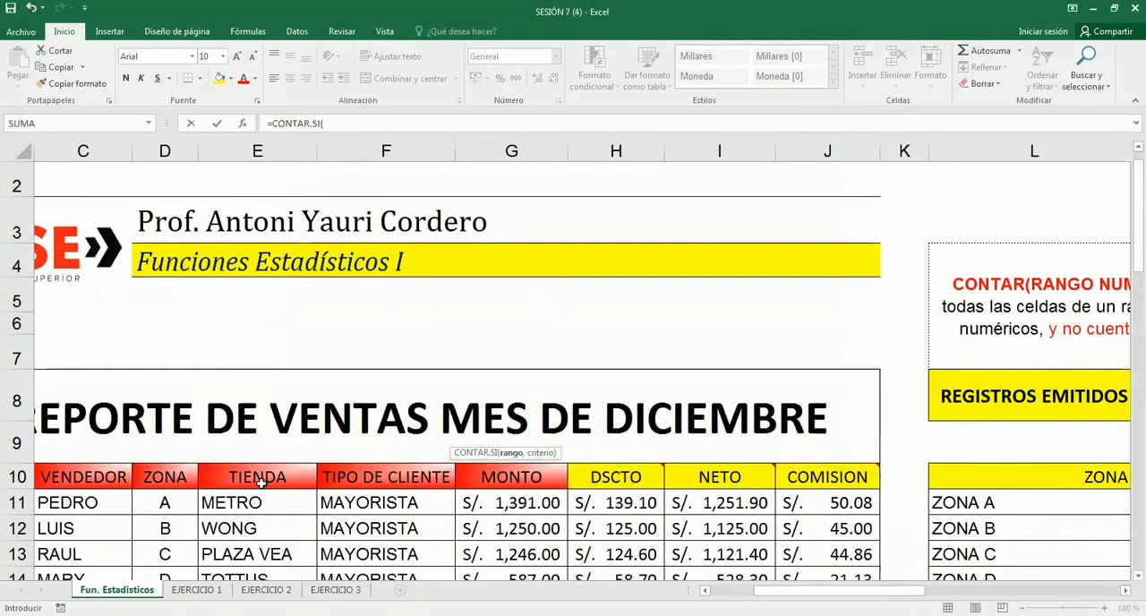
scroll(259, 403, down, 3)
scroll(261, 403, down, 6)
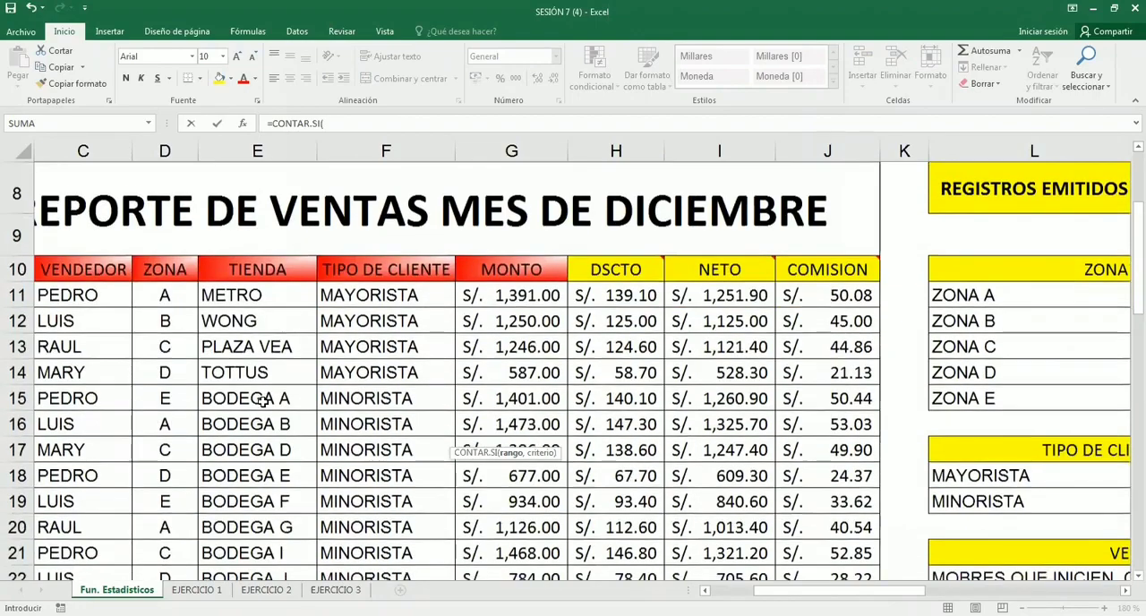
scroll(262, 403, down, 3)
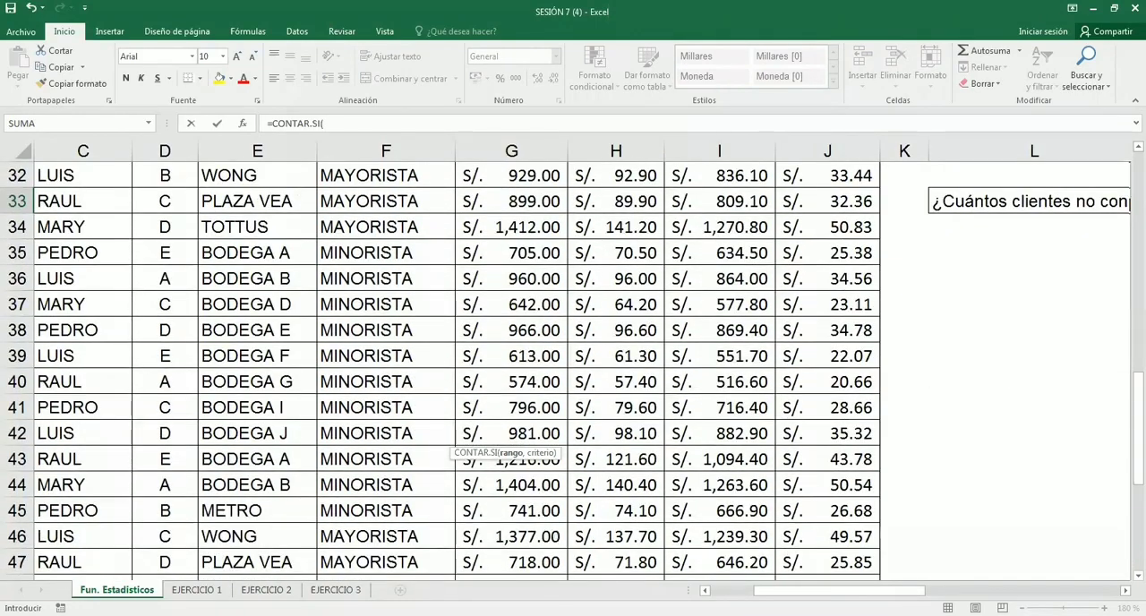
key(ctrl+BackSpace)
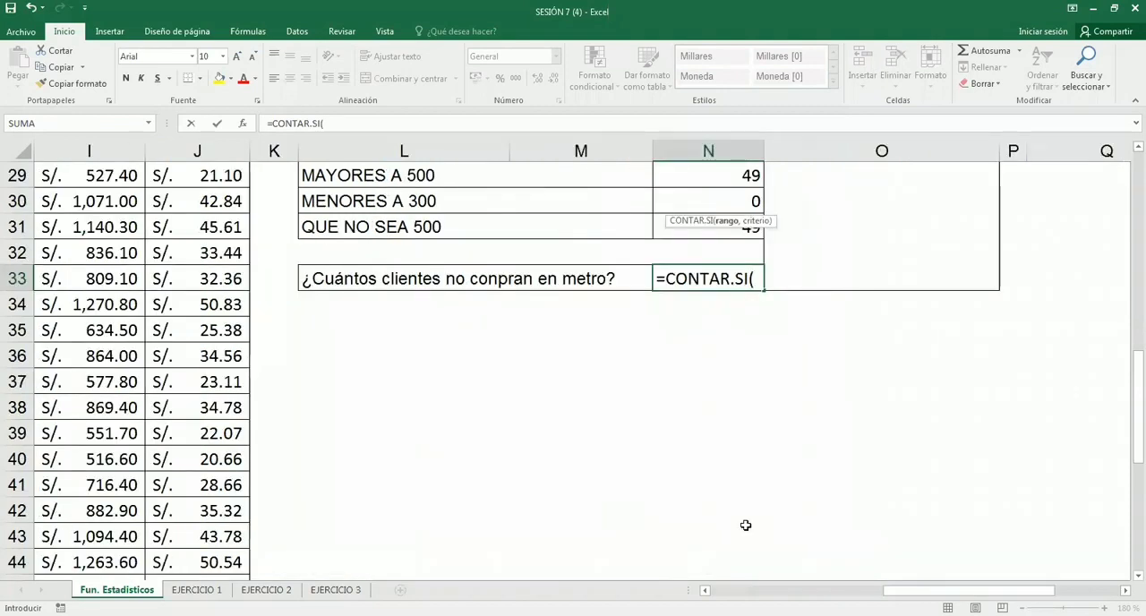
scroll(746, 526, up, 1)
scroll(746, 525, right, 1)
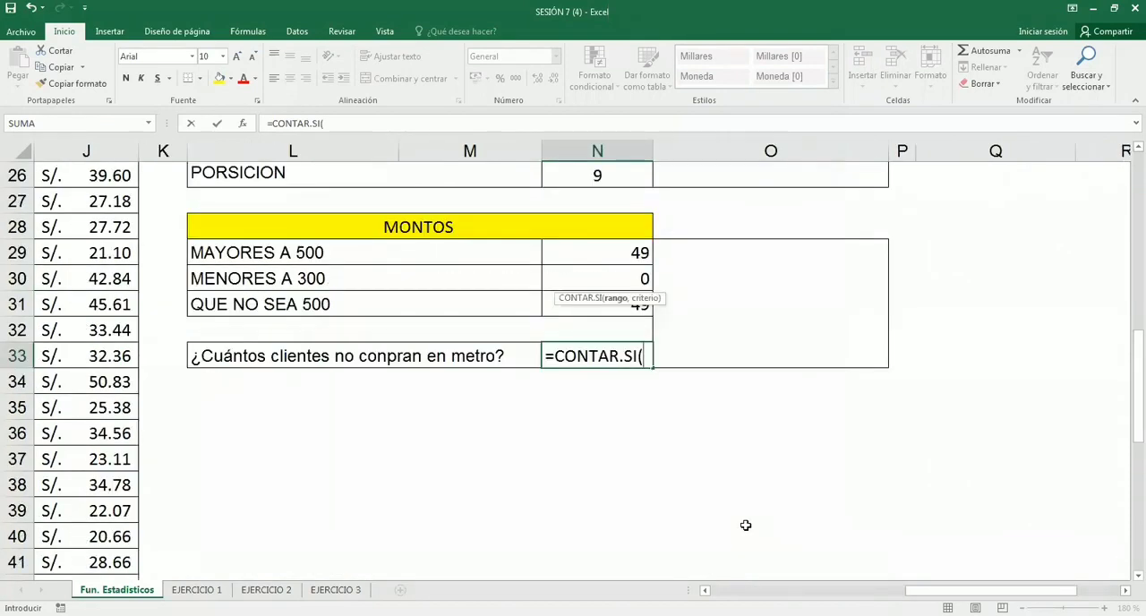
text(TI)
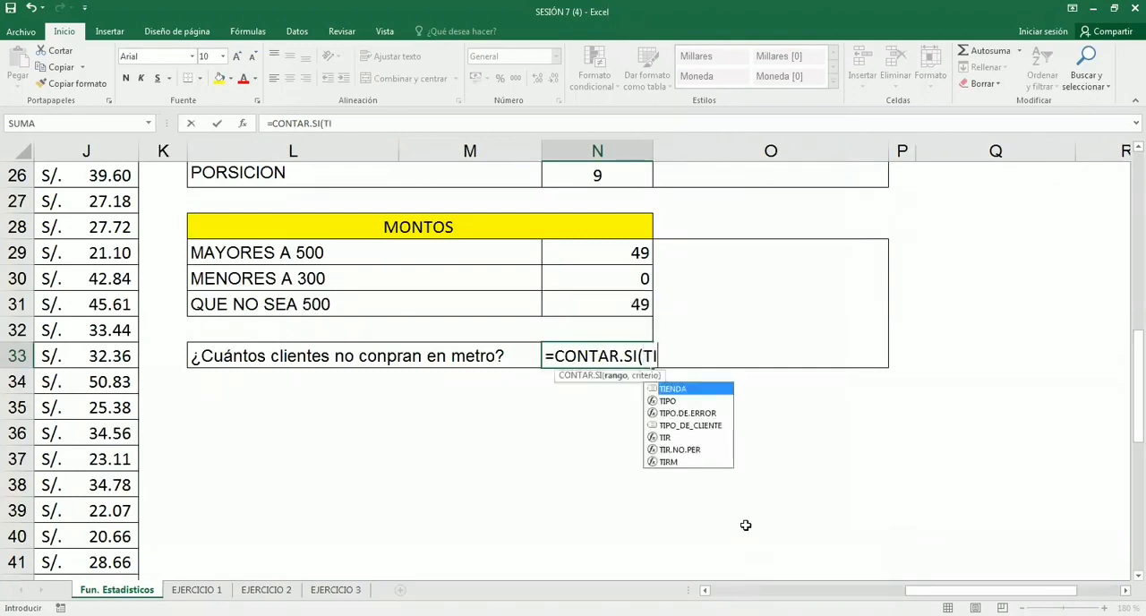
key(Tab)
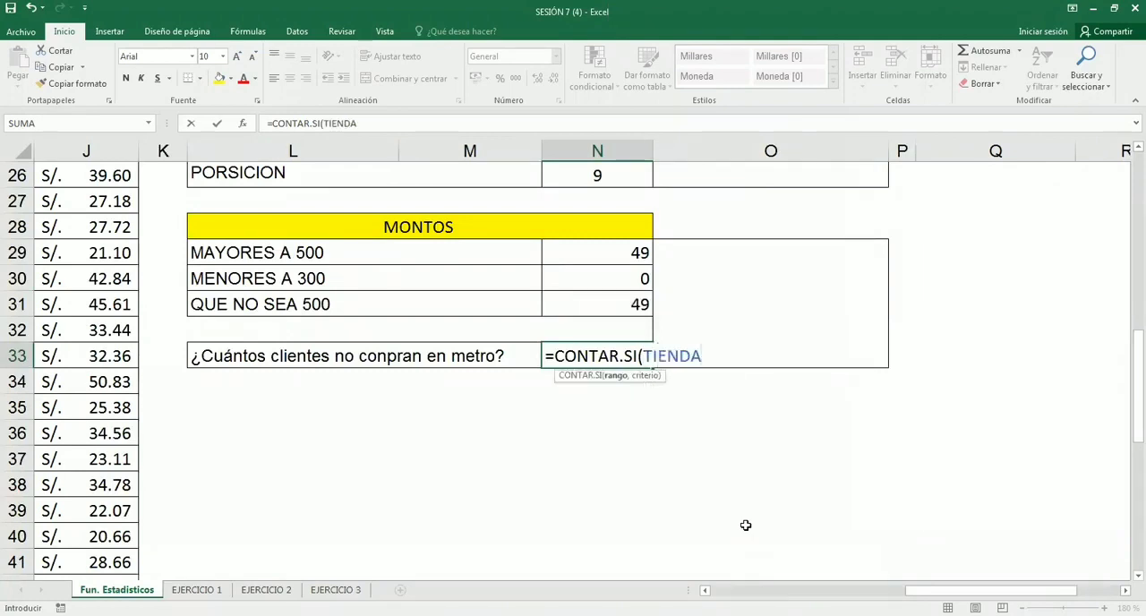
- Complete the N33 formula with the criterion "<>METRO" and enter it as =CONTAR.SI(TIENDA,"<>METRO")
text(,")
text(<>)
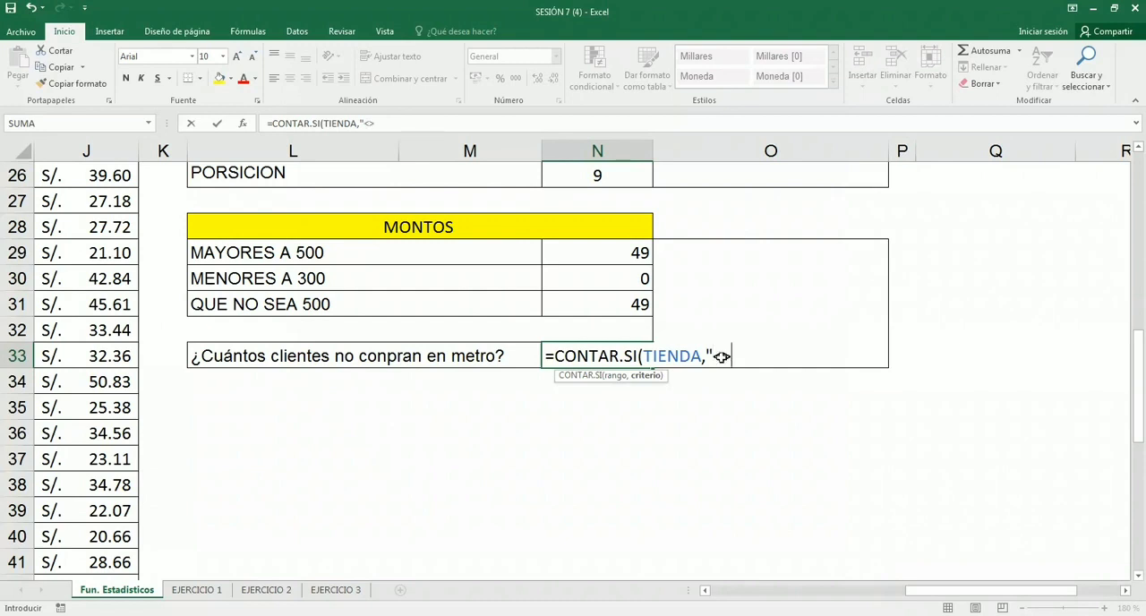
text(METRO"))
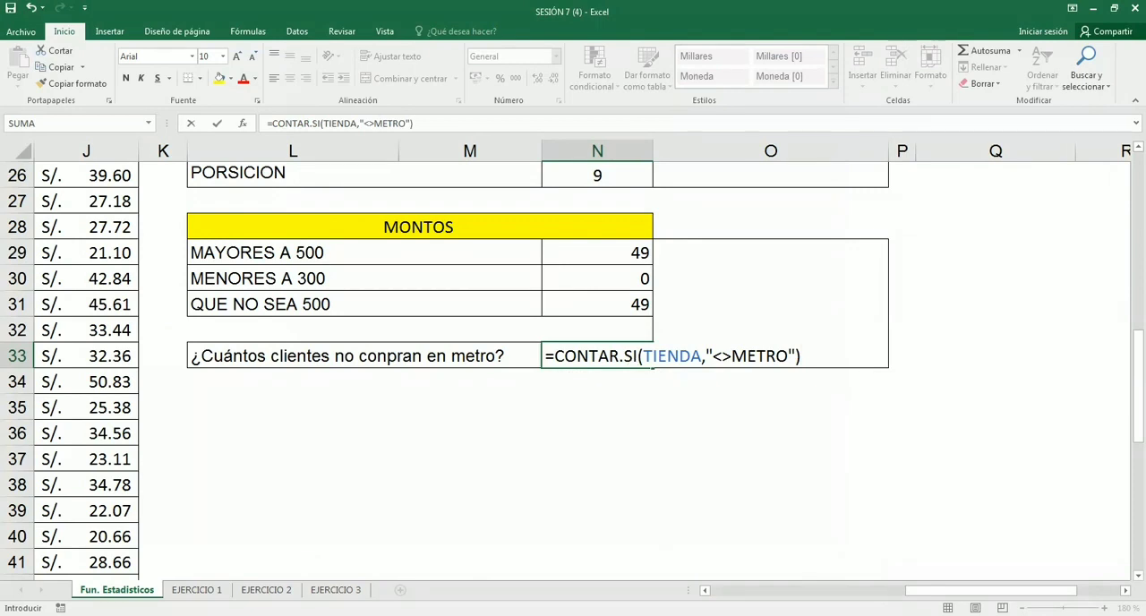
drag(789, 356, 713, 357)
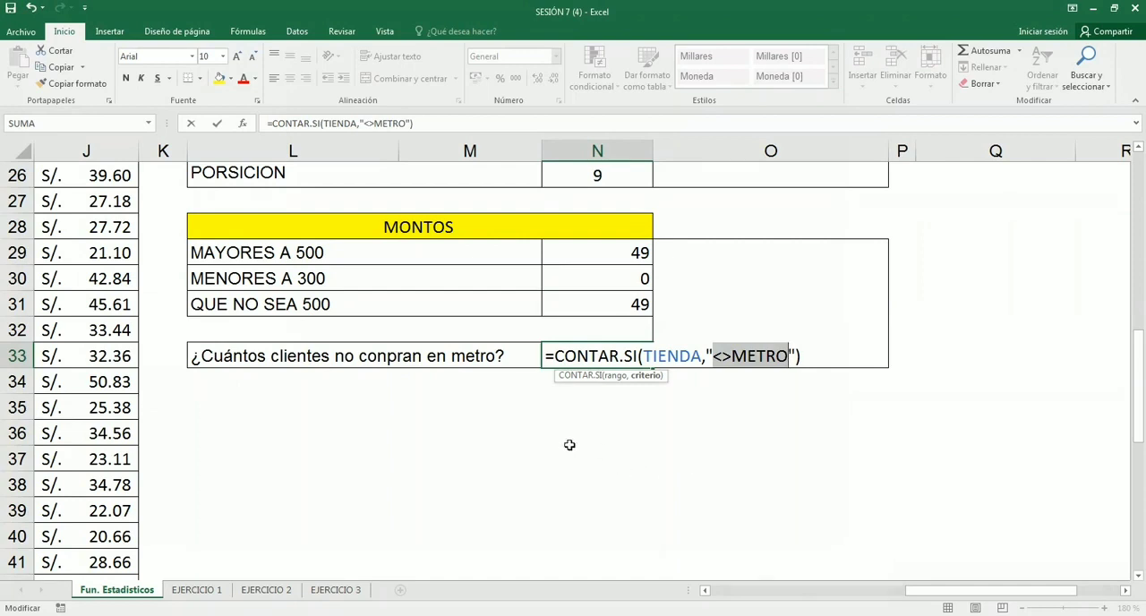
key(Return)
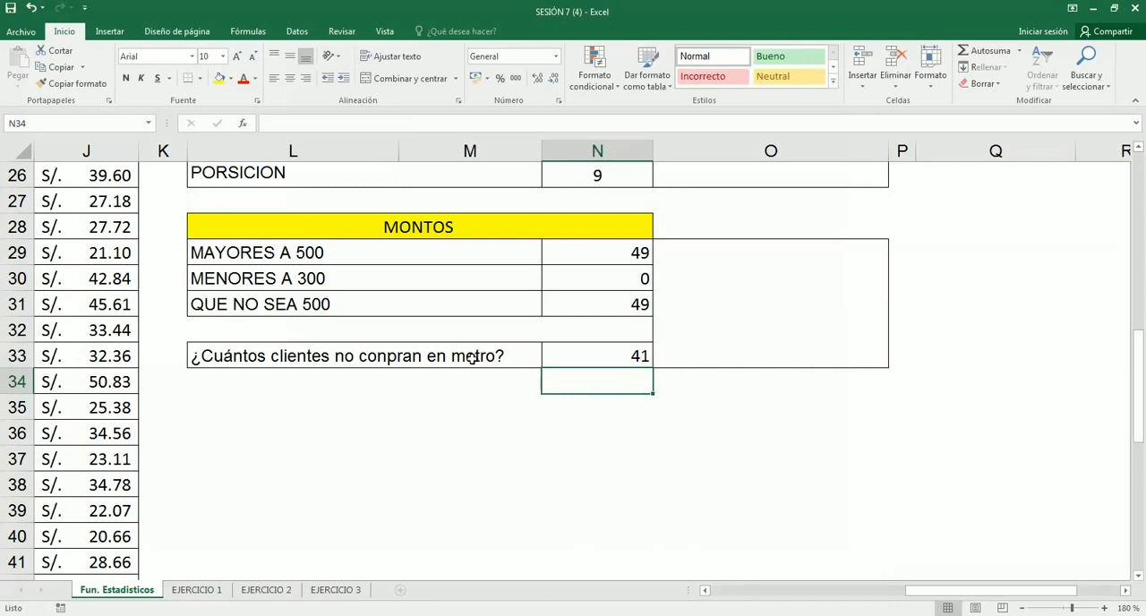
- Review the range and criterion of the N33 formula without changing them
click(603, 355)
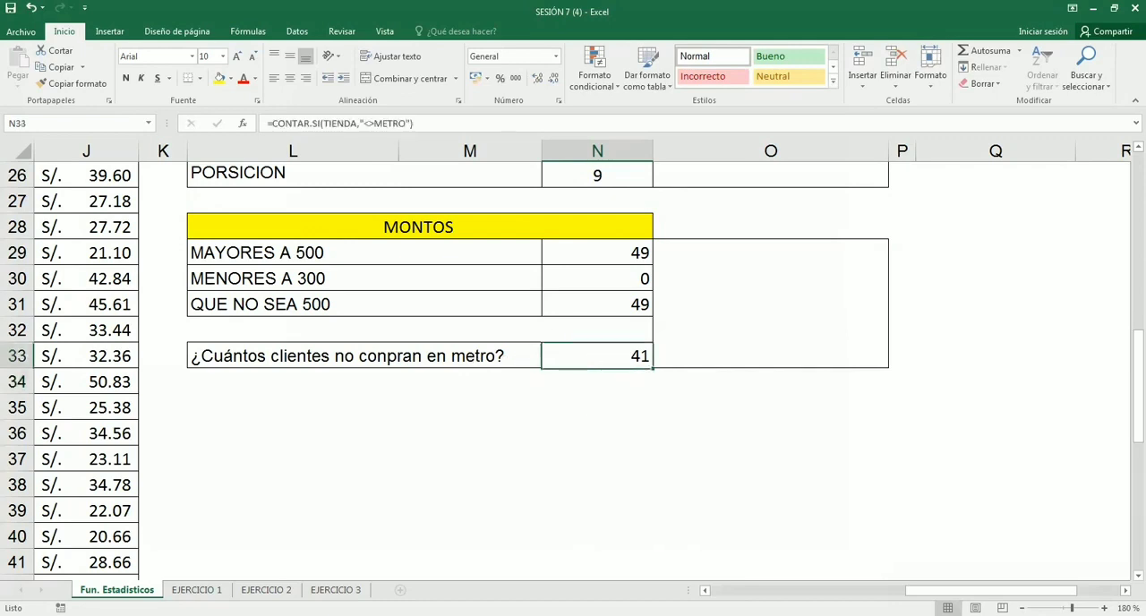
double_click(601, 358)
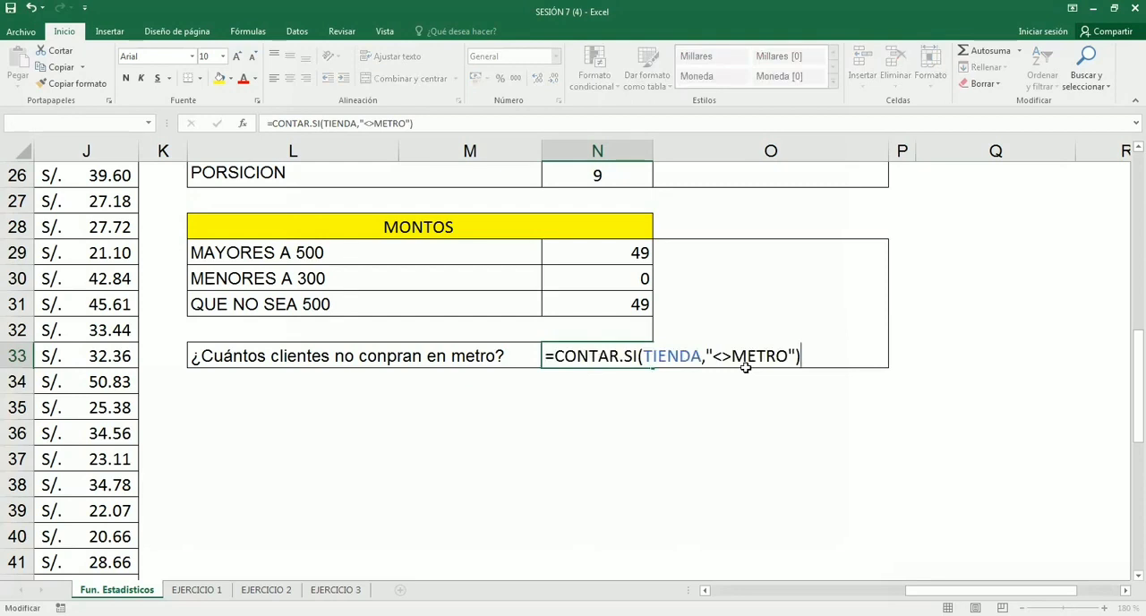
key(Return)
- Look over the completed counting exercises and the CONTAR.SI description beside the ZONA table
scroll(594, 499, up, 2)
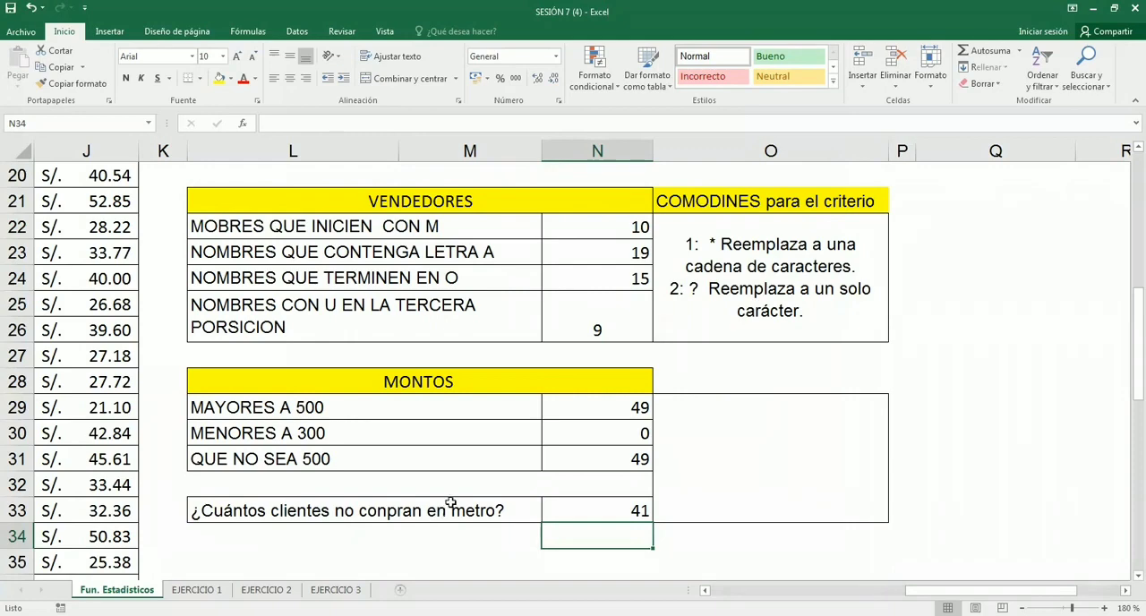
scroll(592, 484, up, 6)
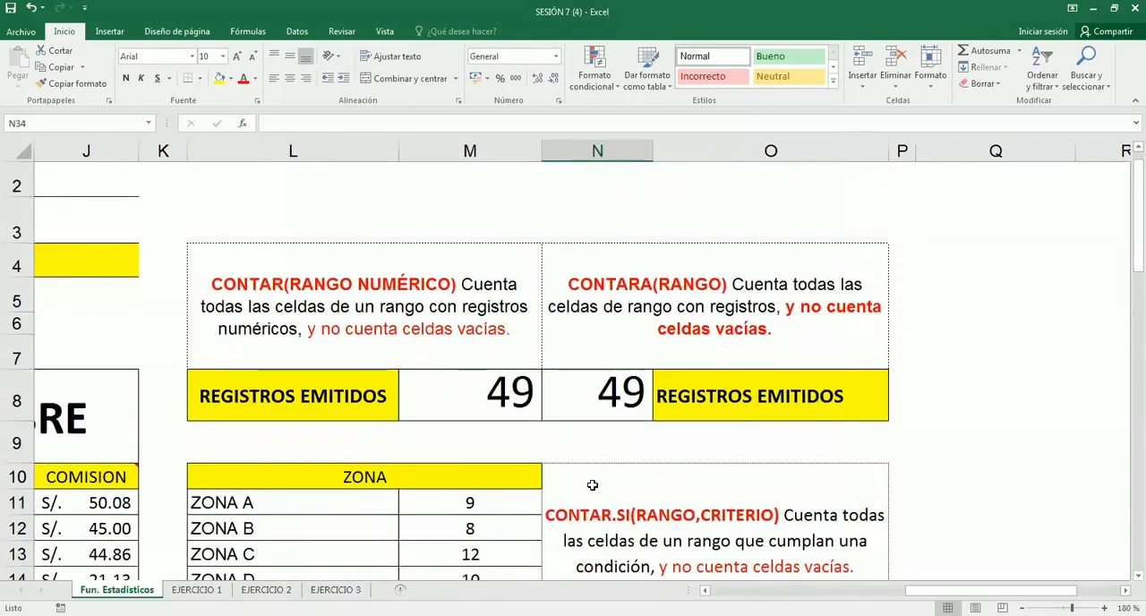
scroll(591, 484, down, 1)
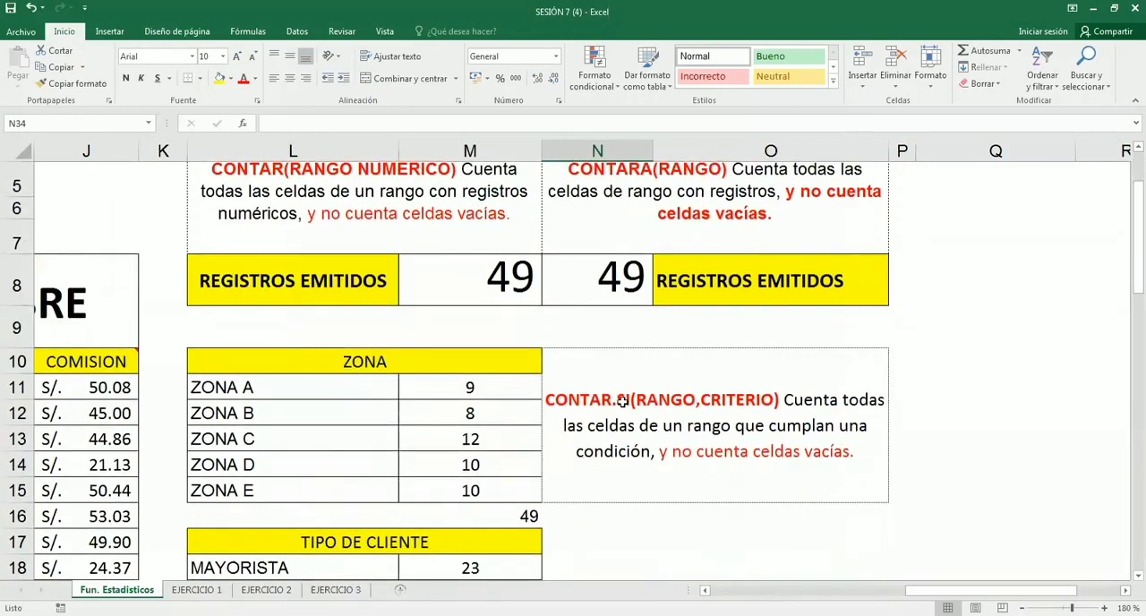
click(608, 472)
scroll(609, 467, down, 5)
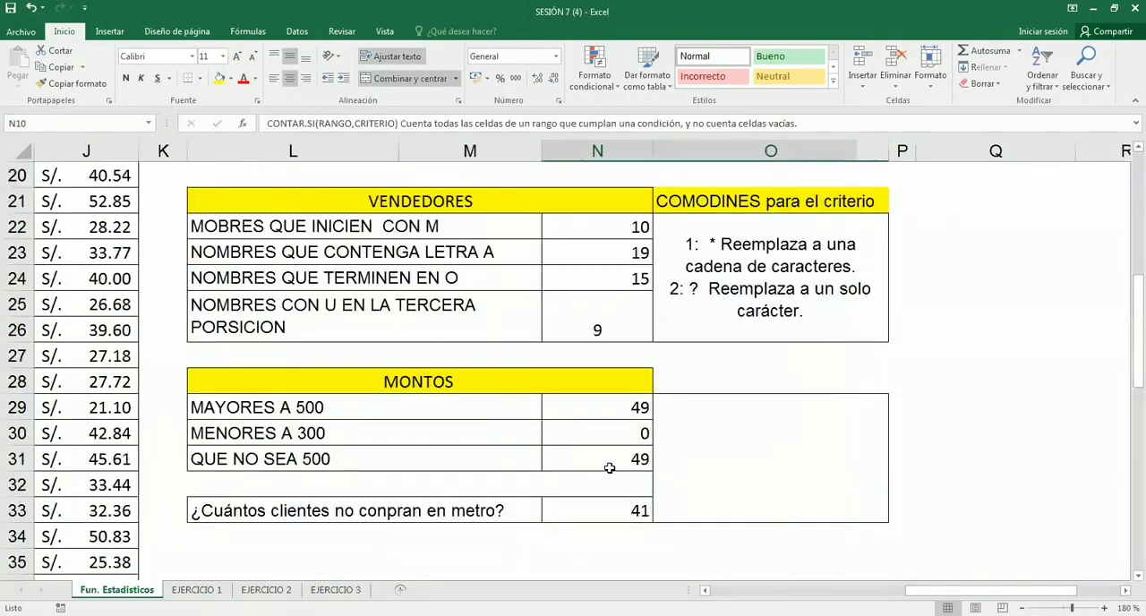
- Examine the CONTAR.SI range and criterion in the ZONA A formula in M11
scroll(609, 467, up, 4)
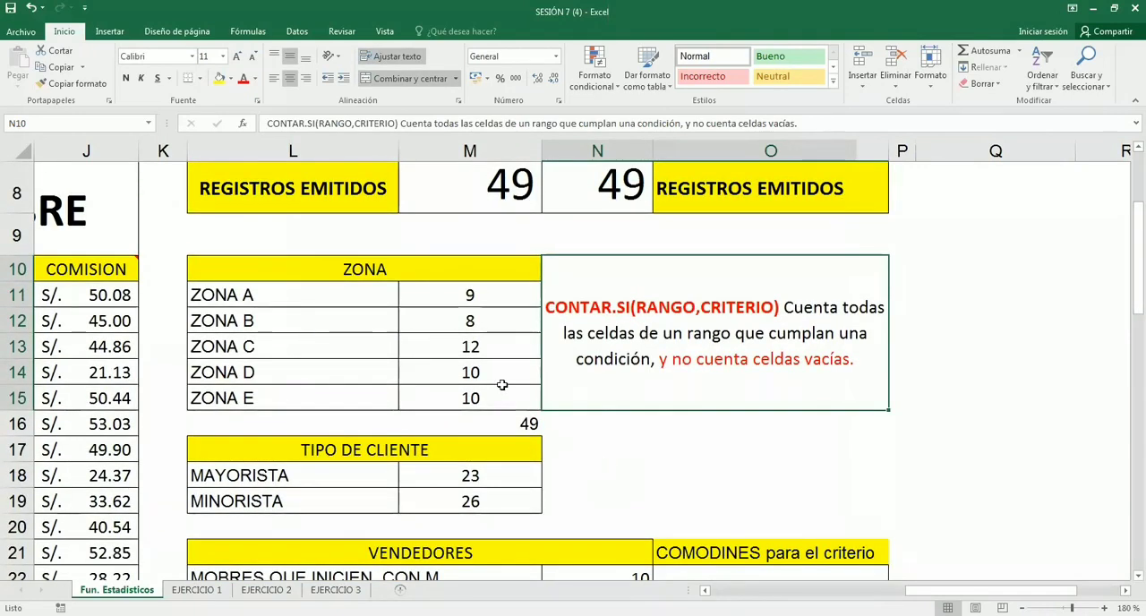
scroll(504, 389, down, 2)
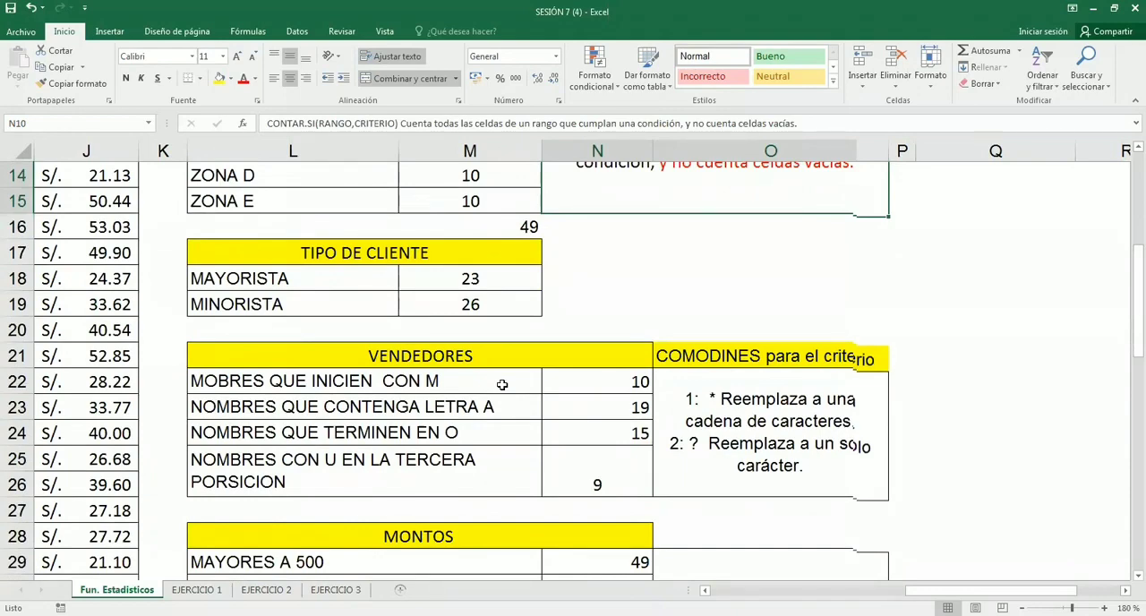
scroll(502, 384, up, 2)
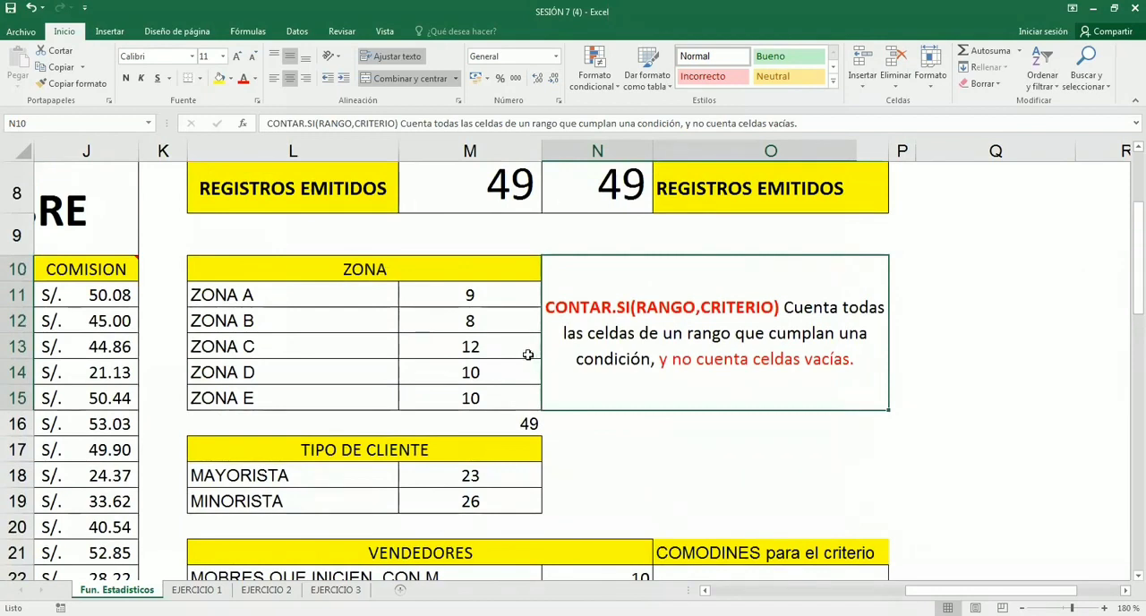
click(468, 294)
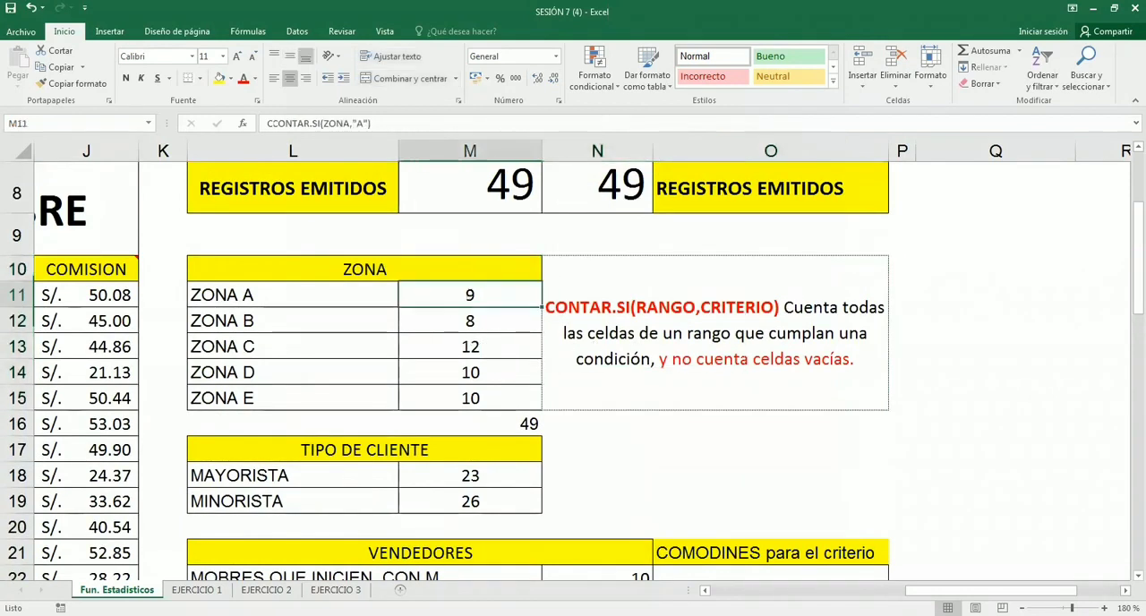
double_click(471, 295)
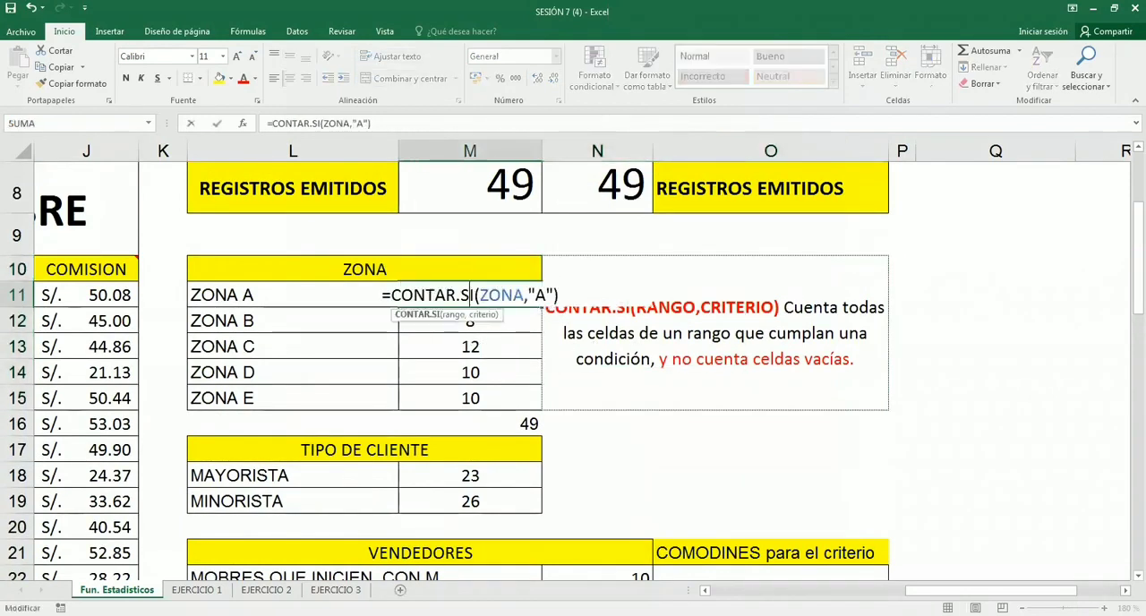
click(530, 293)
key(Return)
scroll(609, 364, down, 3)
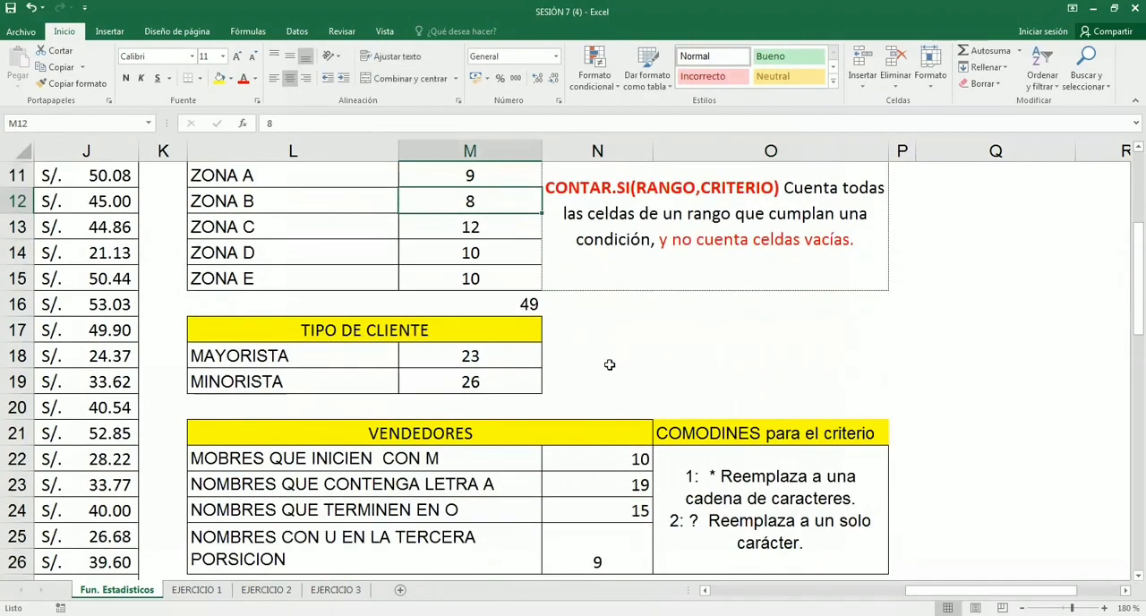
scroll(609, 365, down, 1)
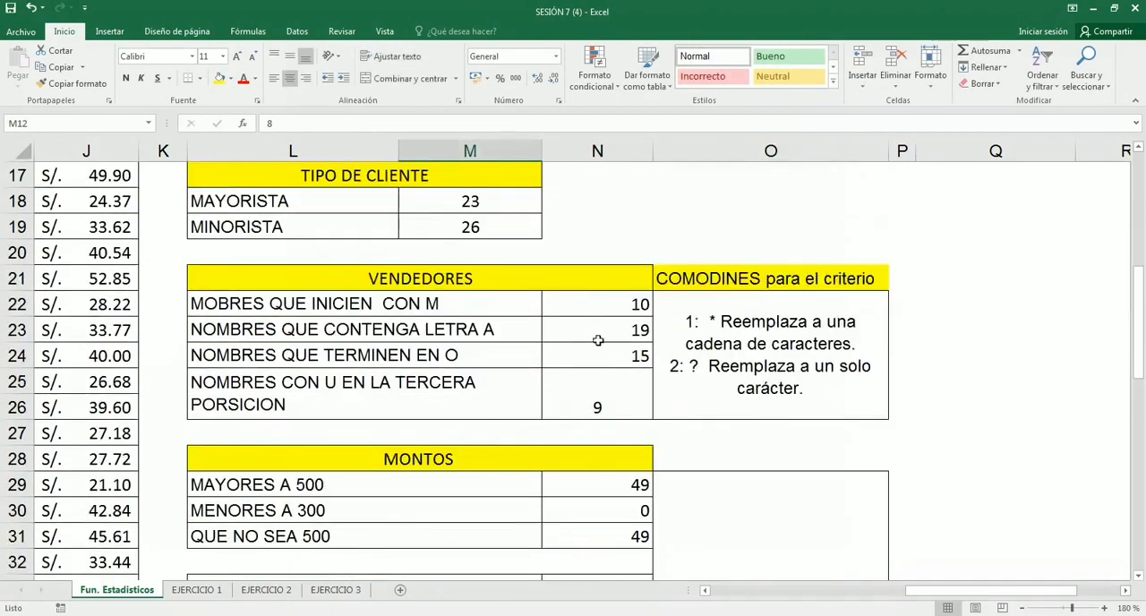
- Review the CONTAR and CONTARA descriptions and the two REGISTROS EMITIDOS counts beneath them
scroll(688, 445, up, 3)
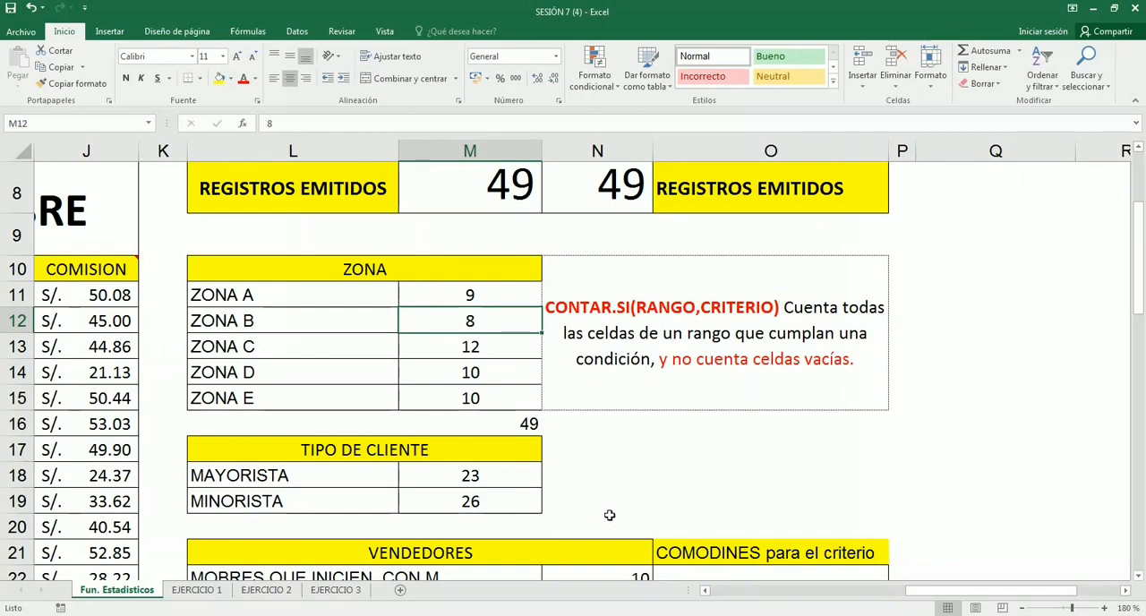
scroll(609, 515, up, 3)
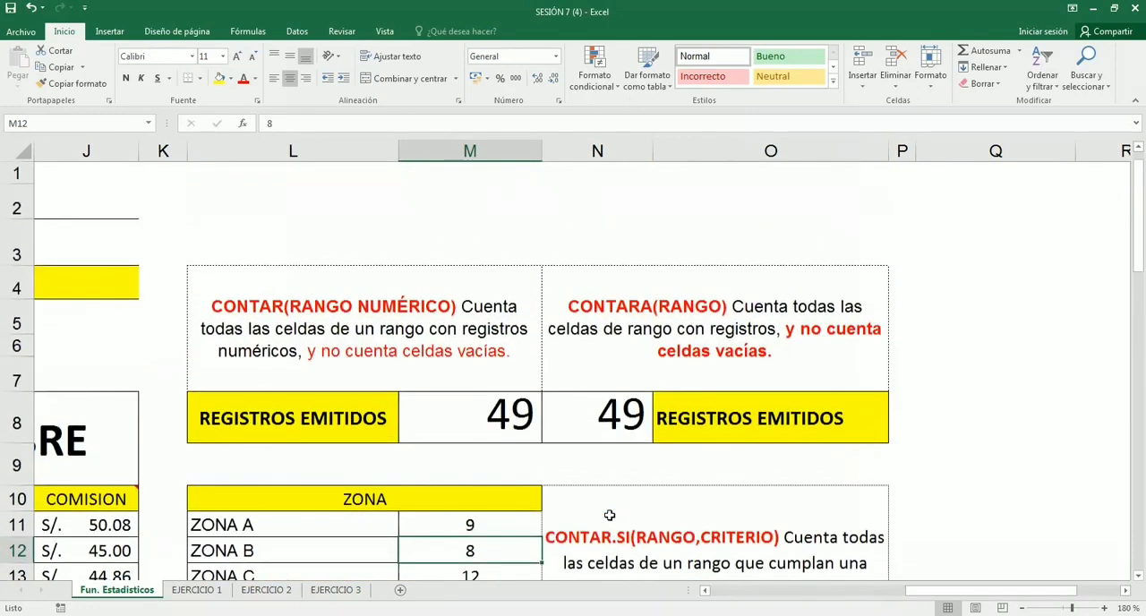
click(524, 455)
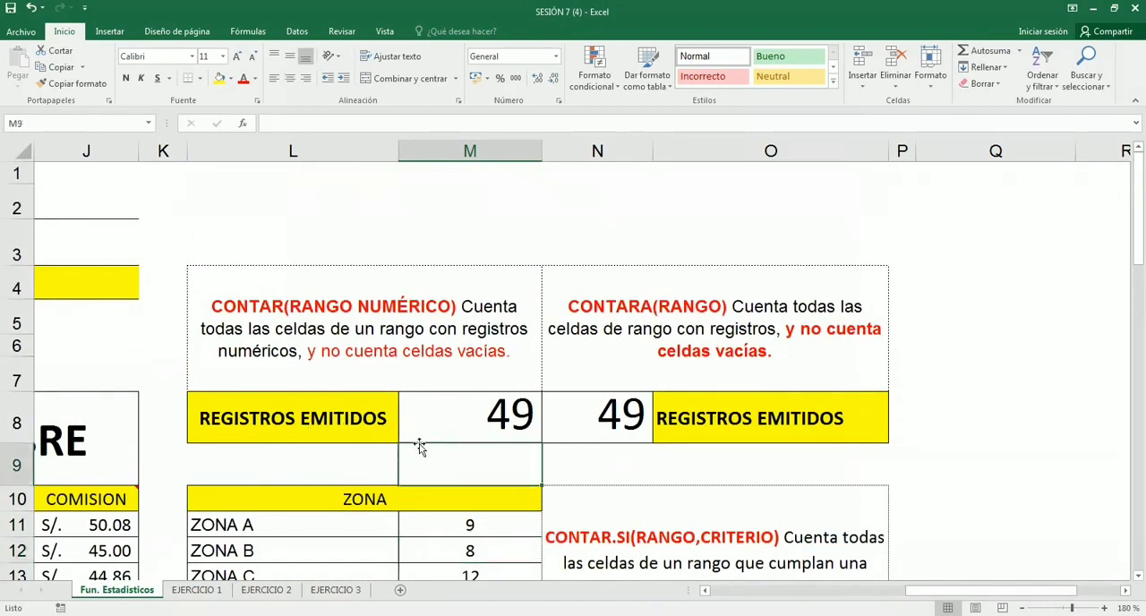
click(585, 452)
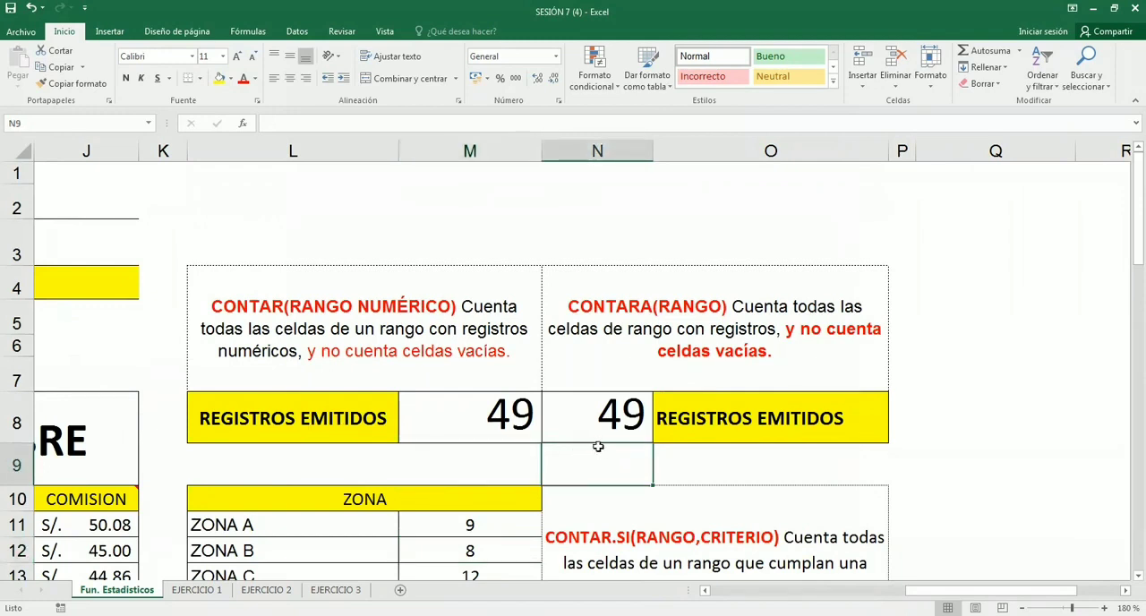
click(506, 467)
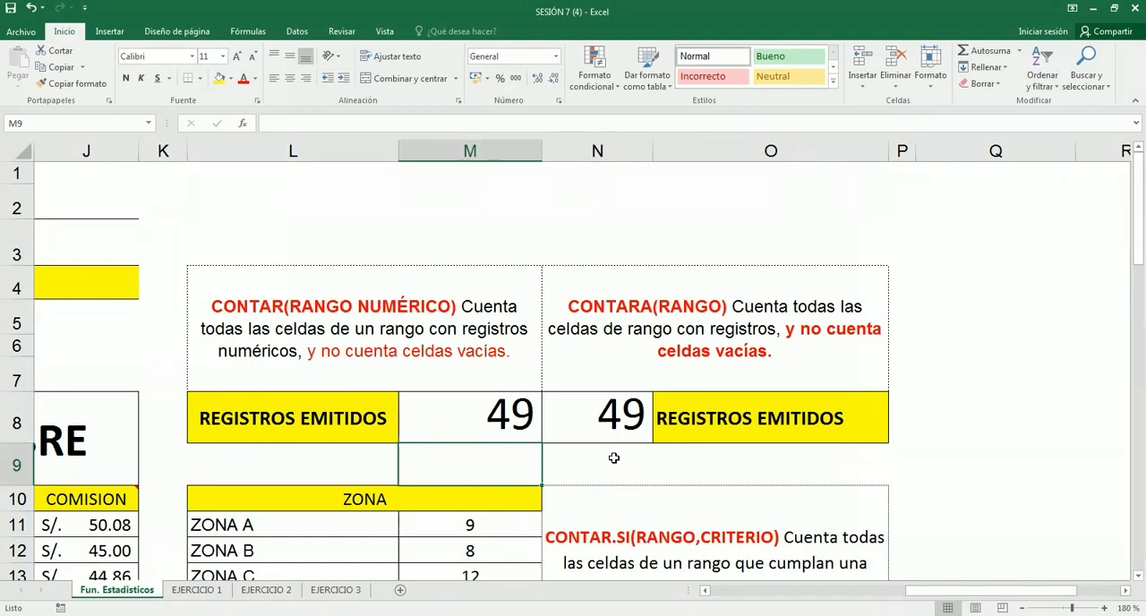
click(614, 459)
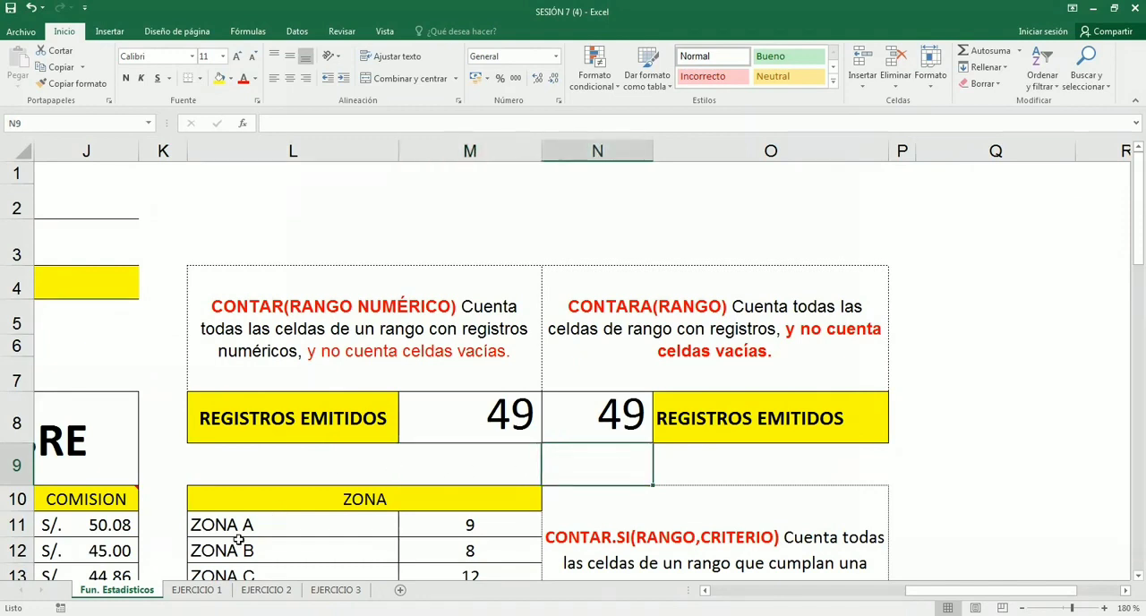
click(230, 465)
- Look over the ZONA and TIPO DE CLIENTE counts alongside the CONTAR.SI description
scroll(223, 453, down, 1)
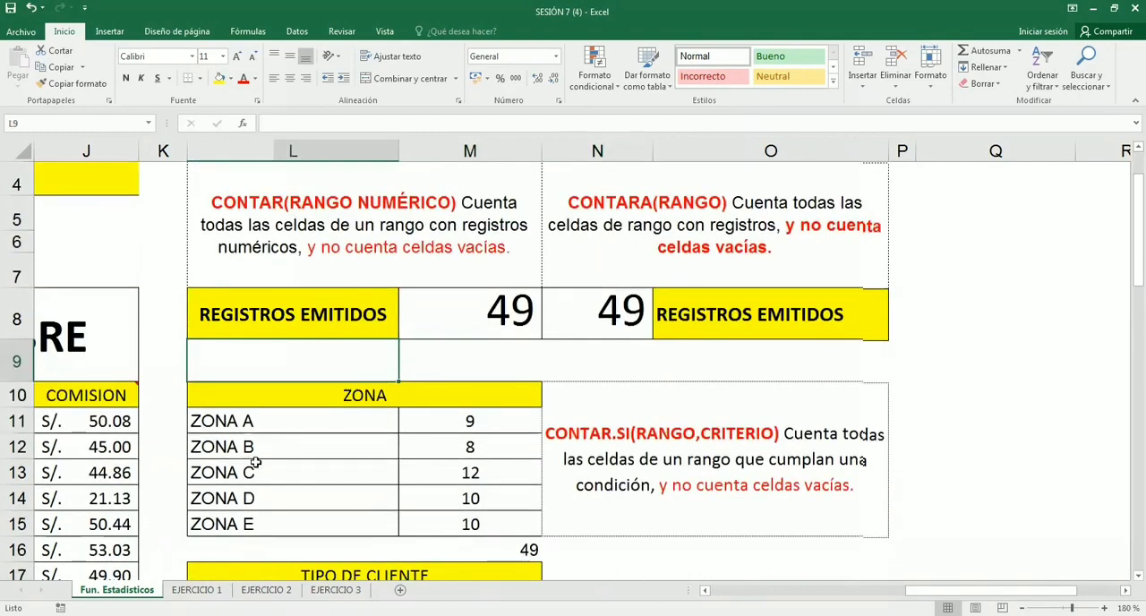
scroll(256, 462, down, 1)
click(262, 465)
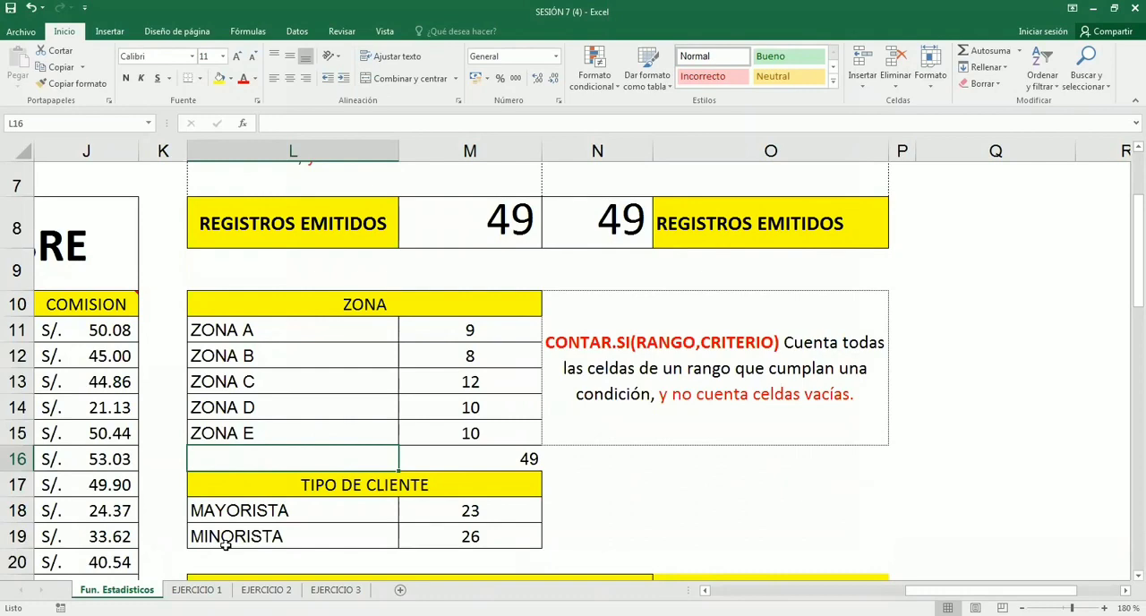
click(604, 480)
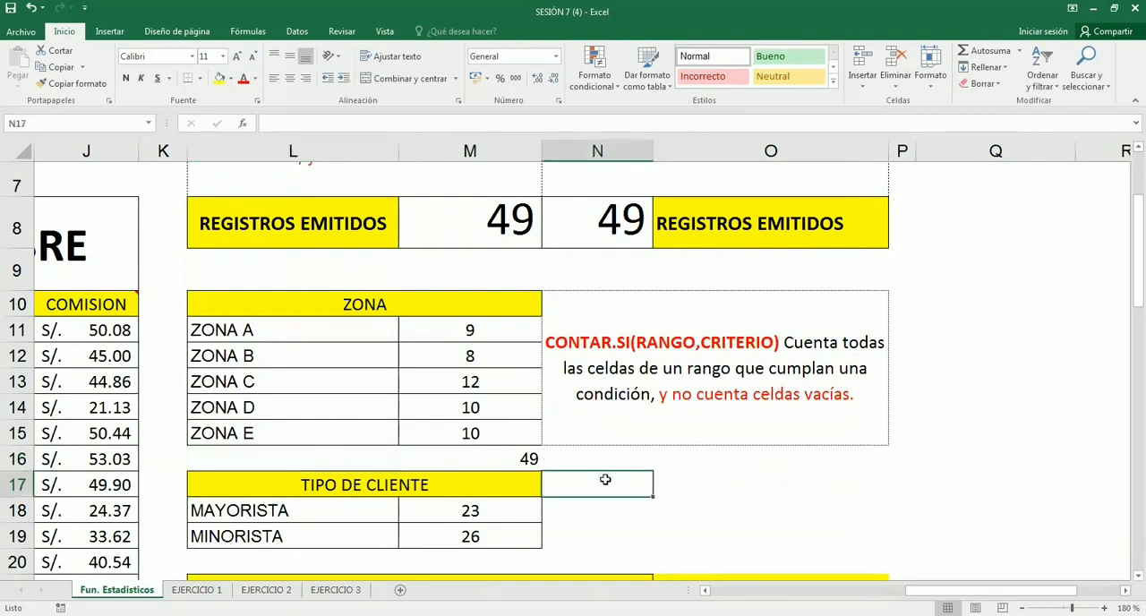
scroll(605, 480, down, 1)
scroll(605, 480, down, 3)
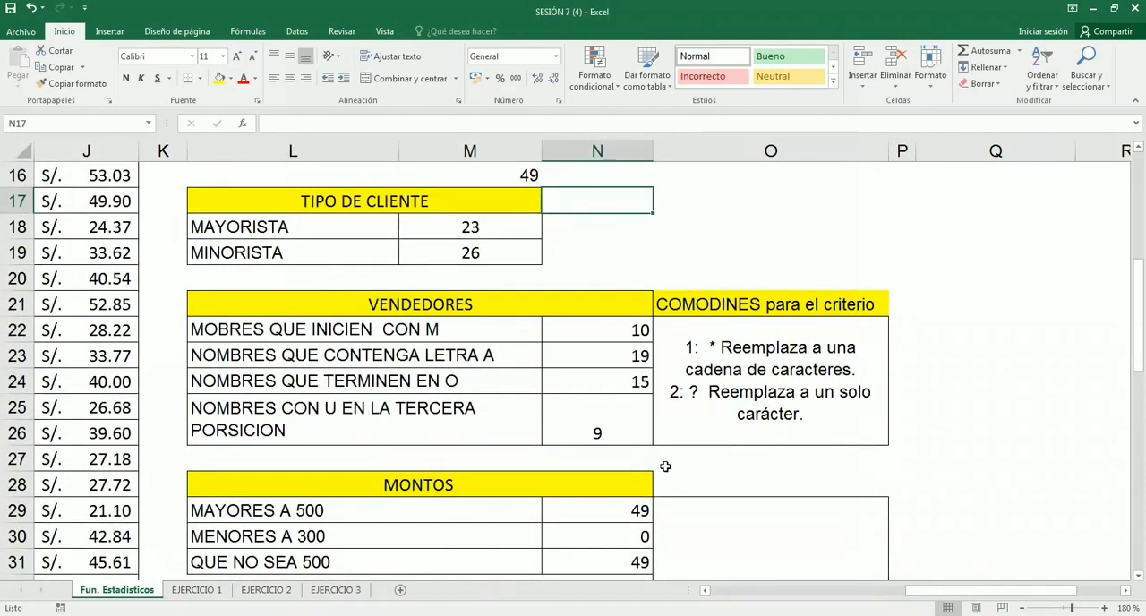
- Review the VENDEDORES counting formulas together with the COMODINES notes on the * and ? wildcards
click(667, 467)
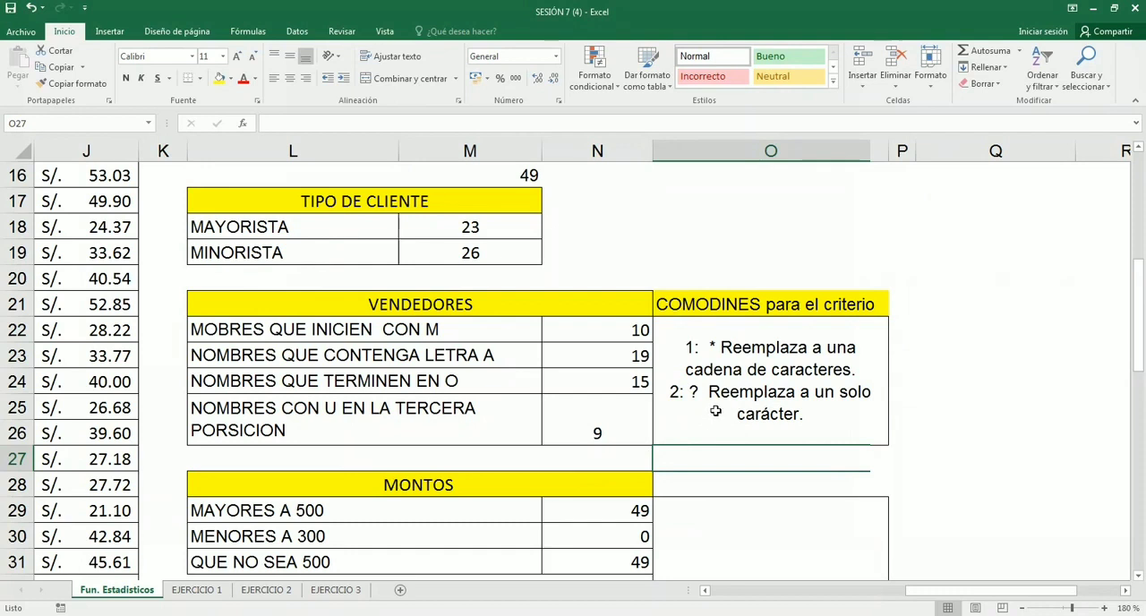
click(573, 325)
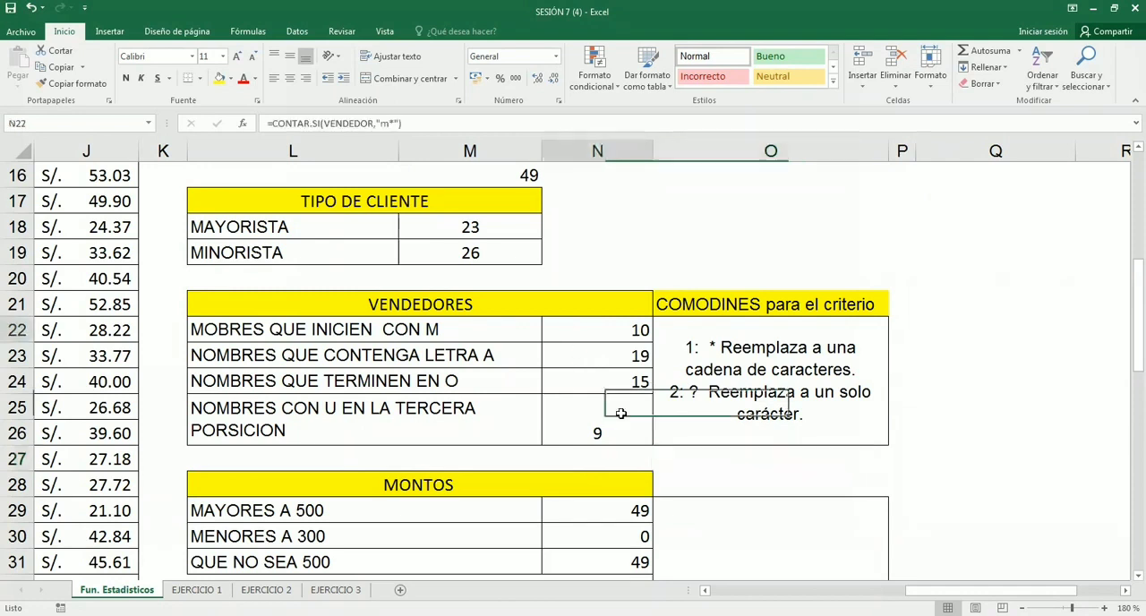
drag(621, 413, 670, 421)
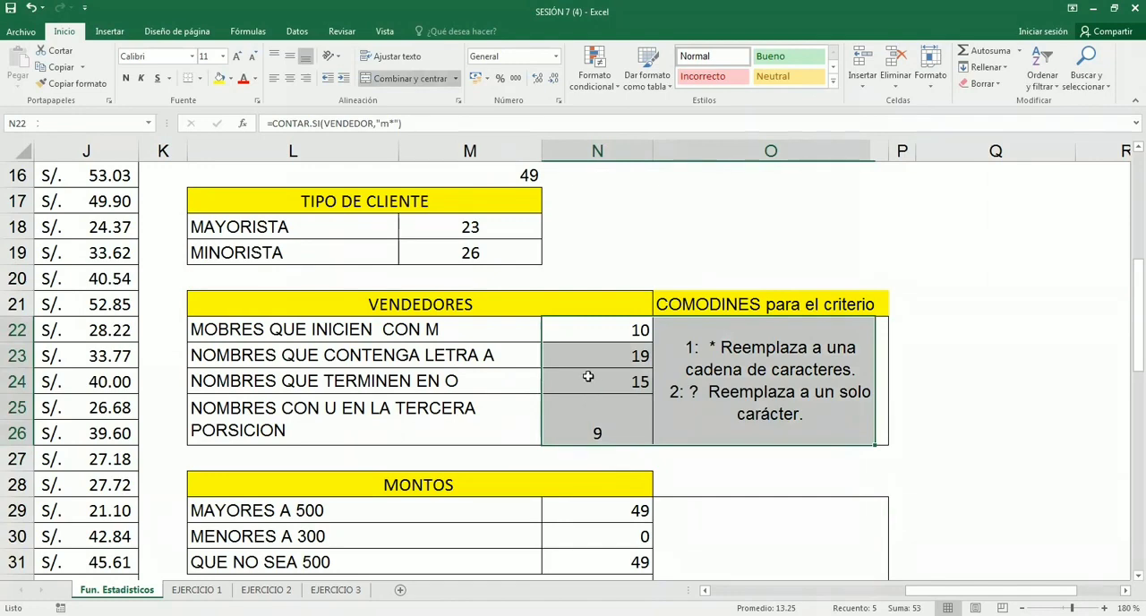
scroll(588, 376, up, 2)
scroll(587, 377, up, 4)
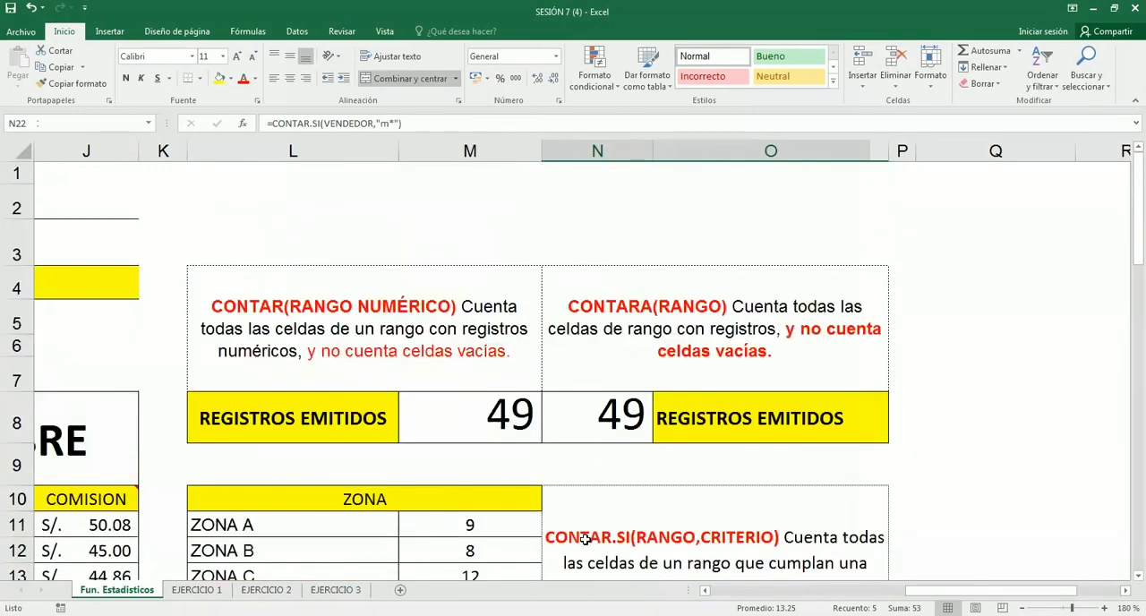